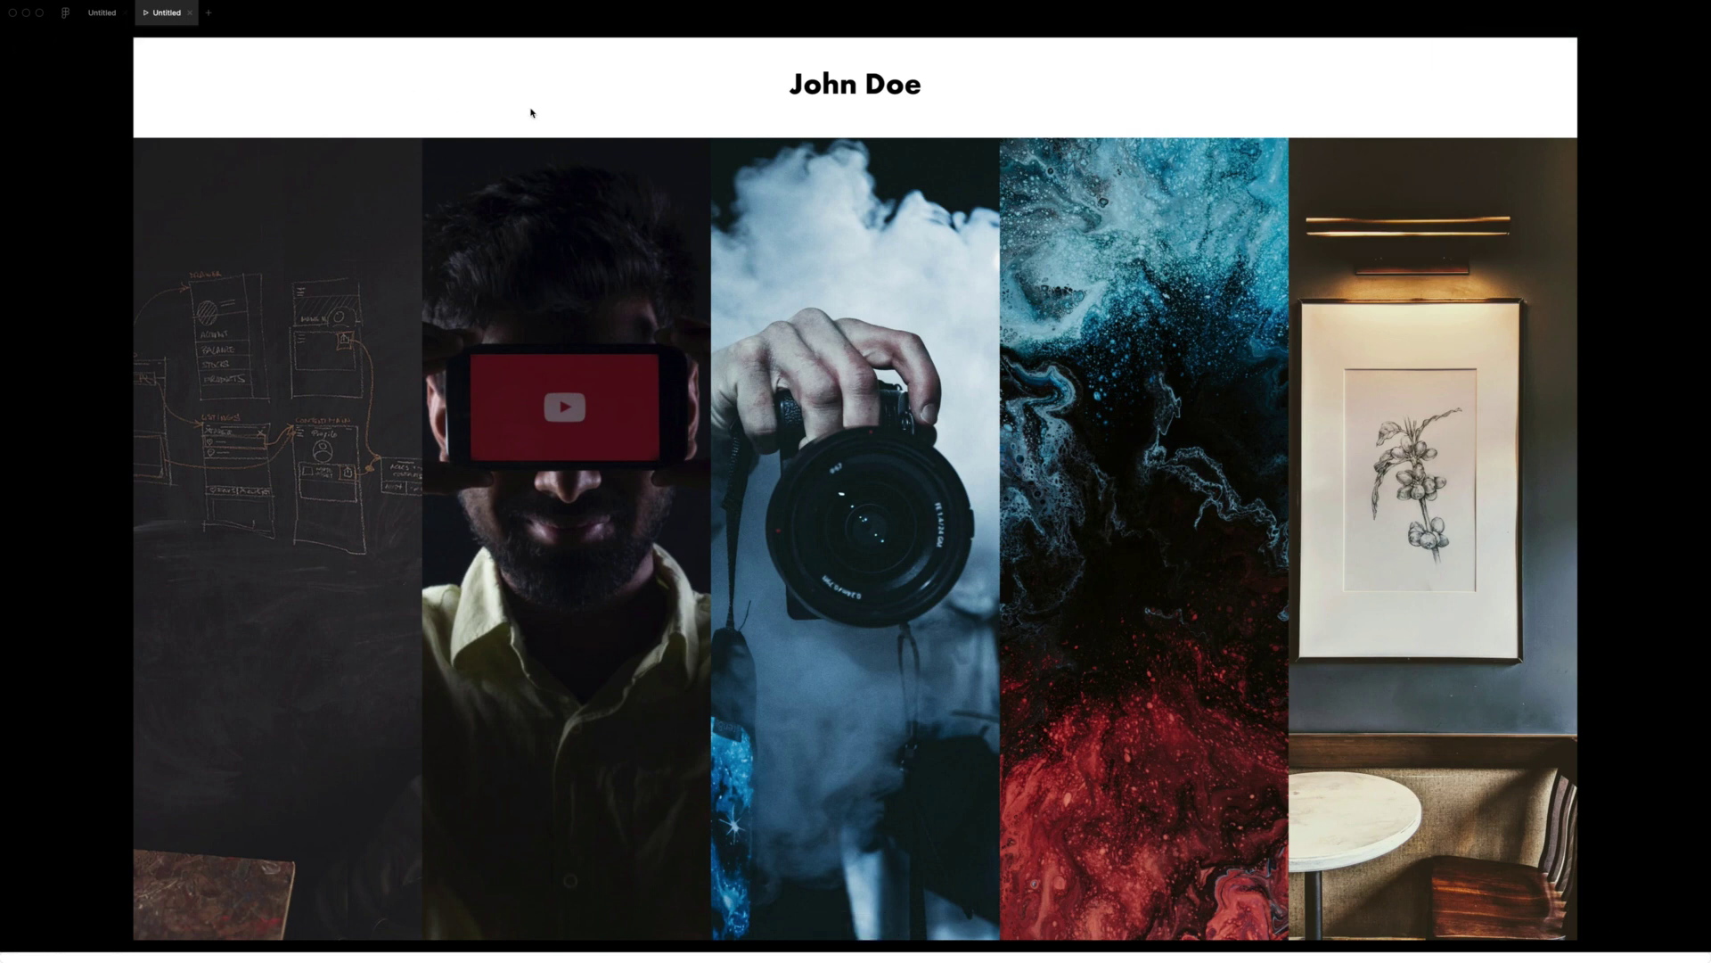
Step: Demo the accordion in the prototype preview by expanding each of the five gallery columns in turn
mouse_move(340, 142)
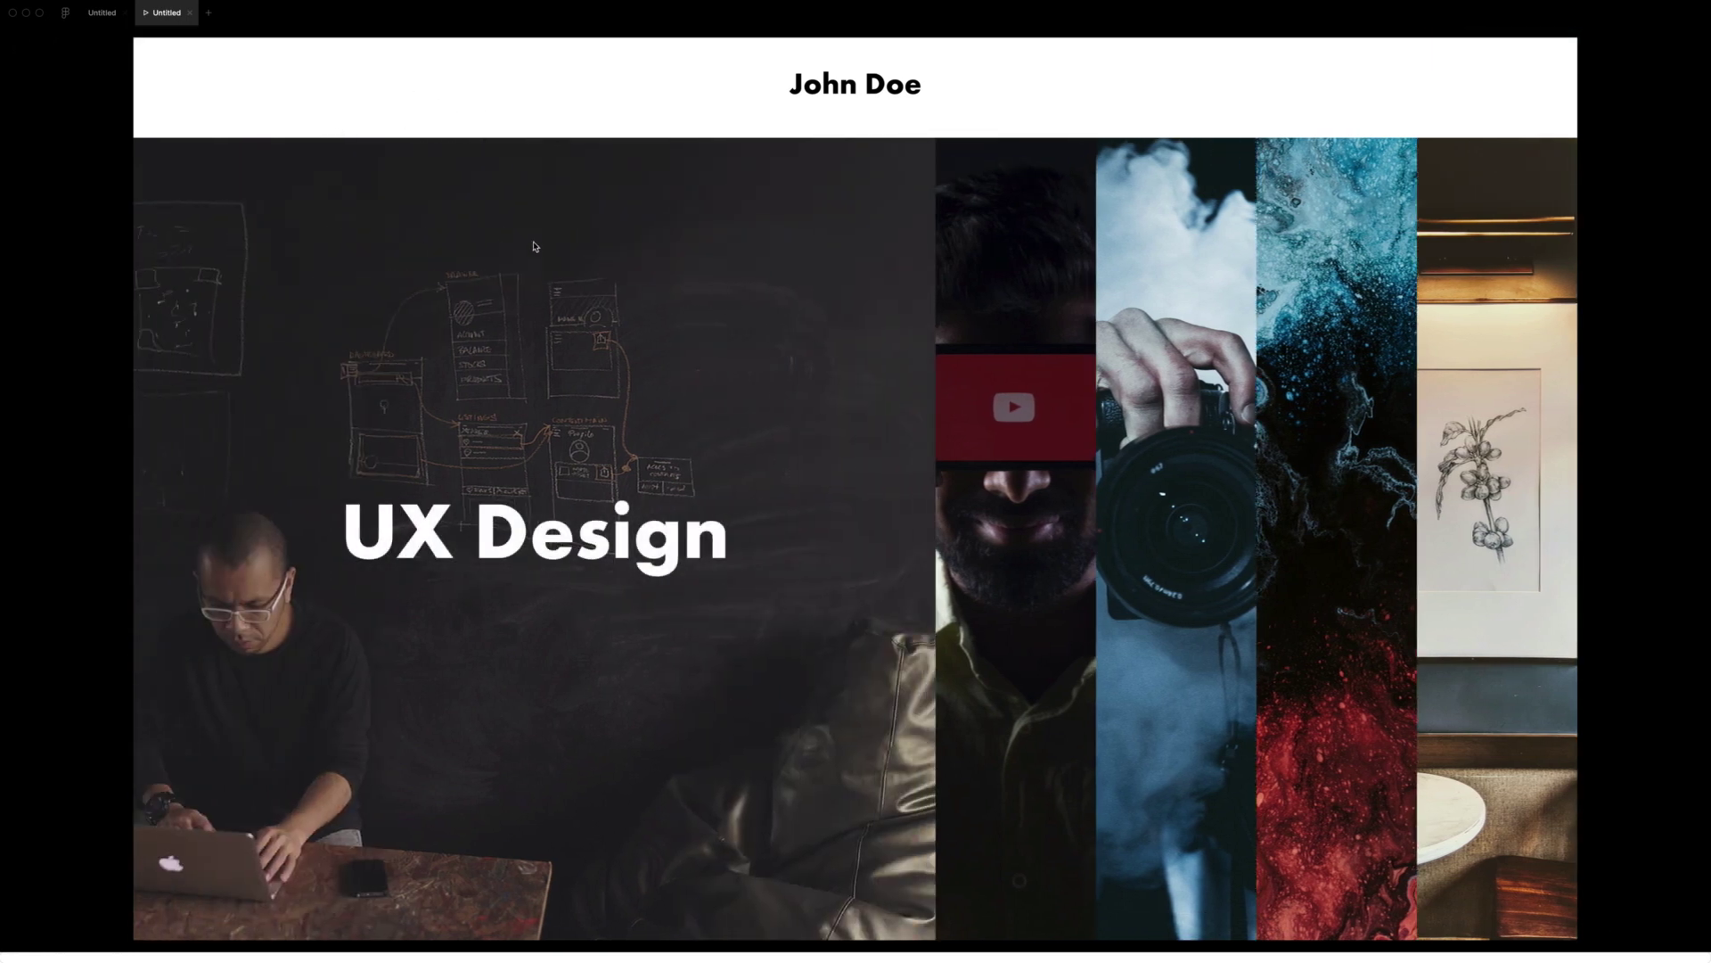
mouse_move(940, 267)
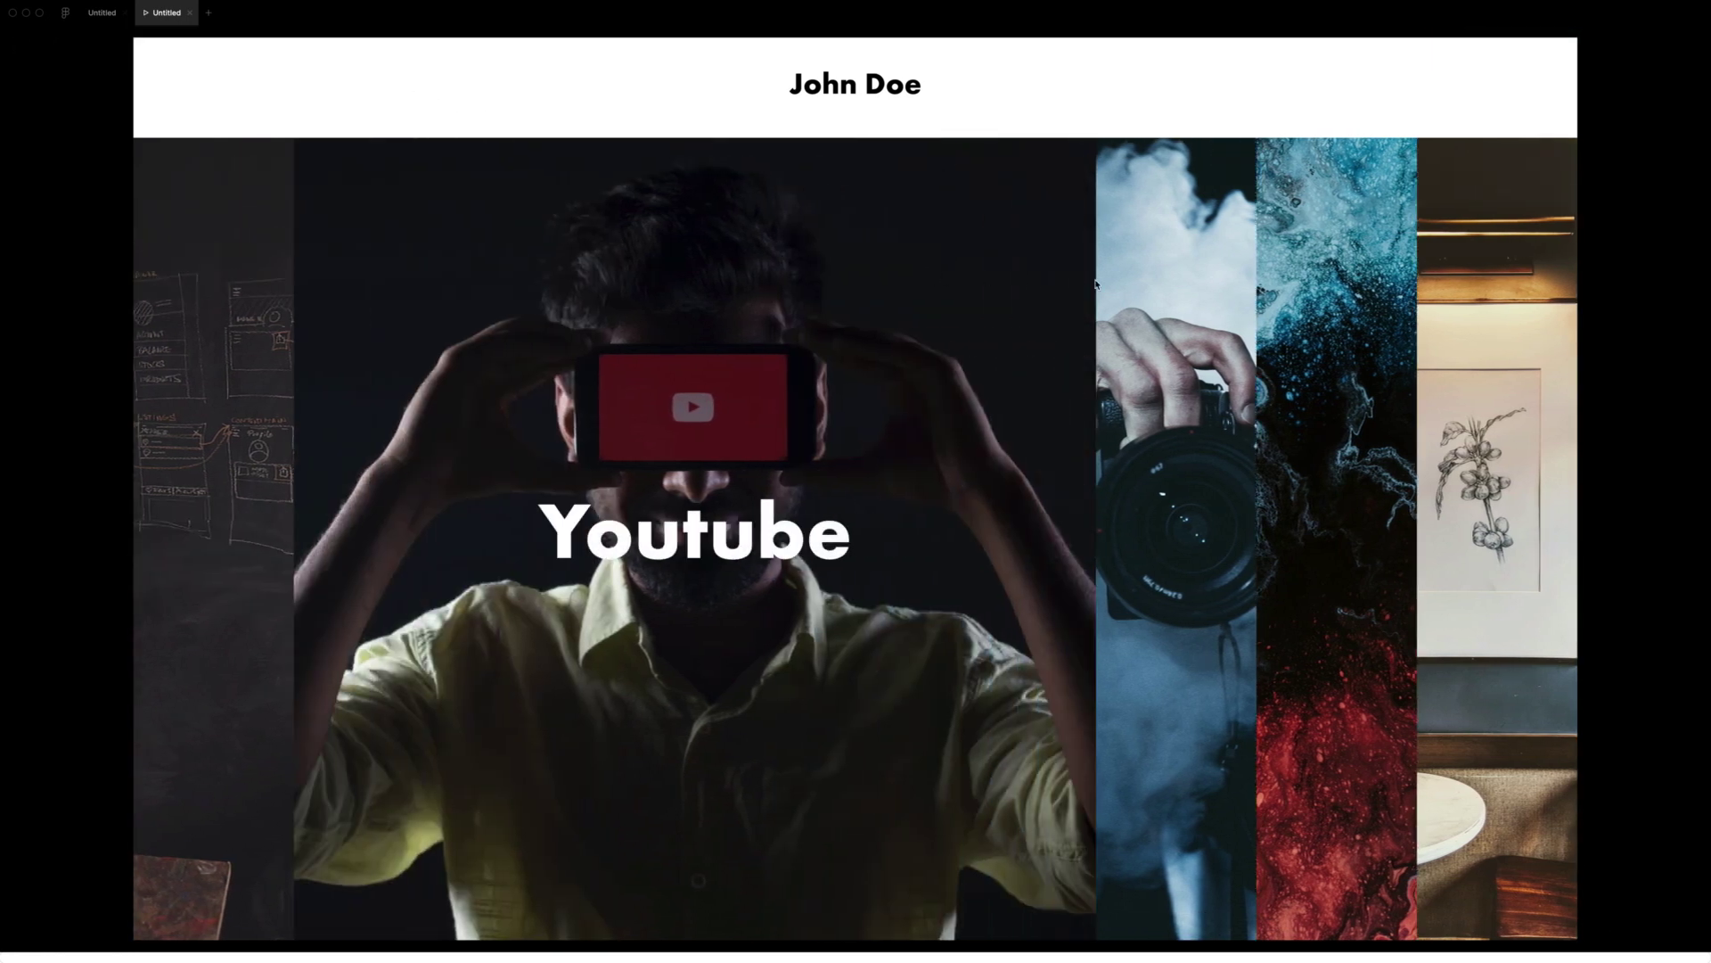
mouse_move(1117, 285)
mouse_move(1280, 288)
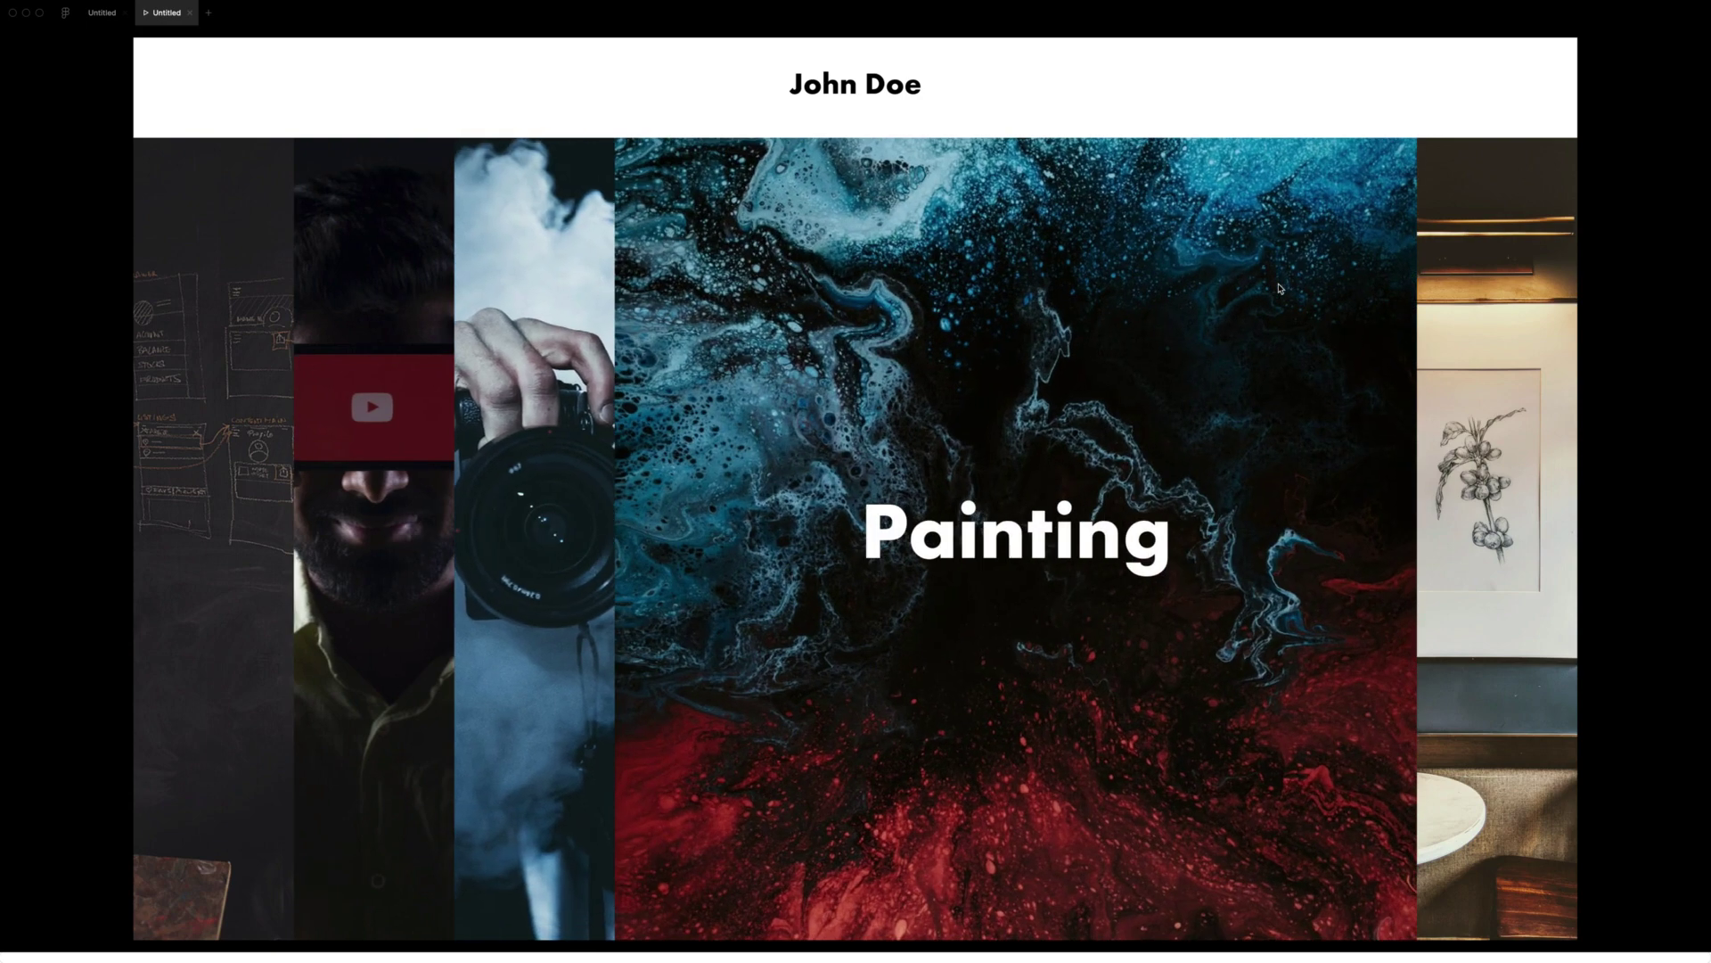
mouse_move(1456, 297)
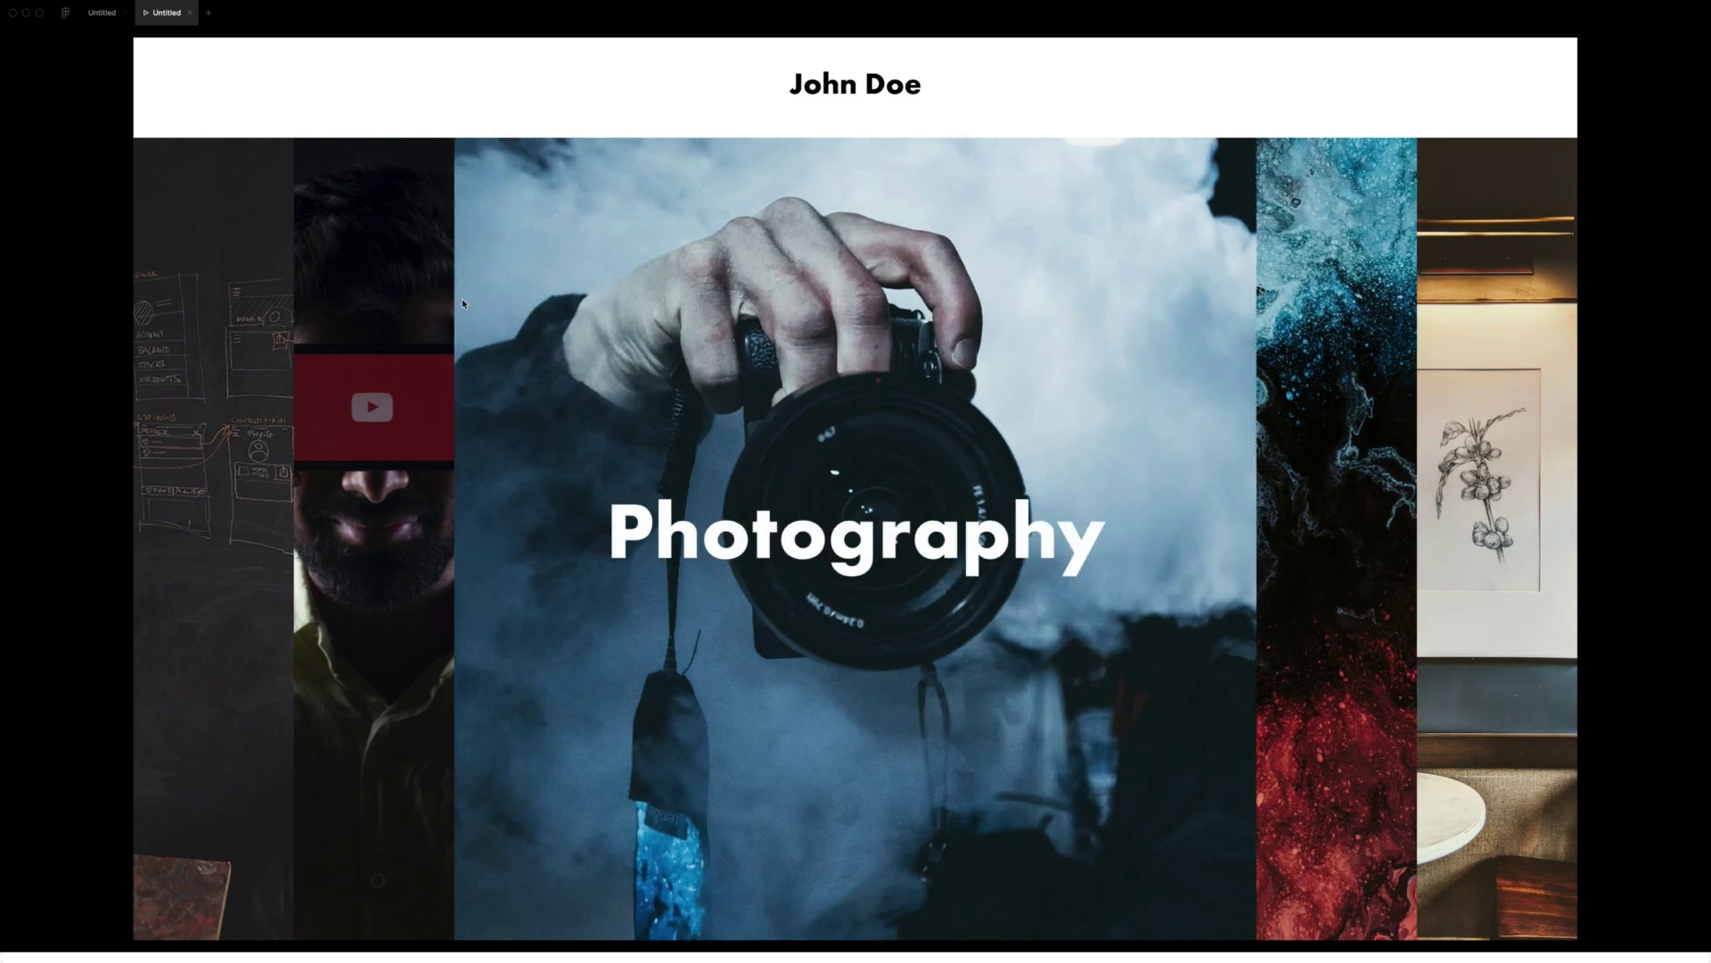
mouse_move(388, 303)
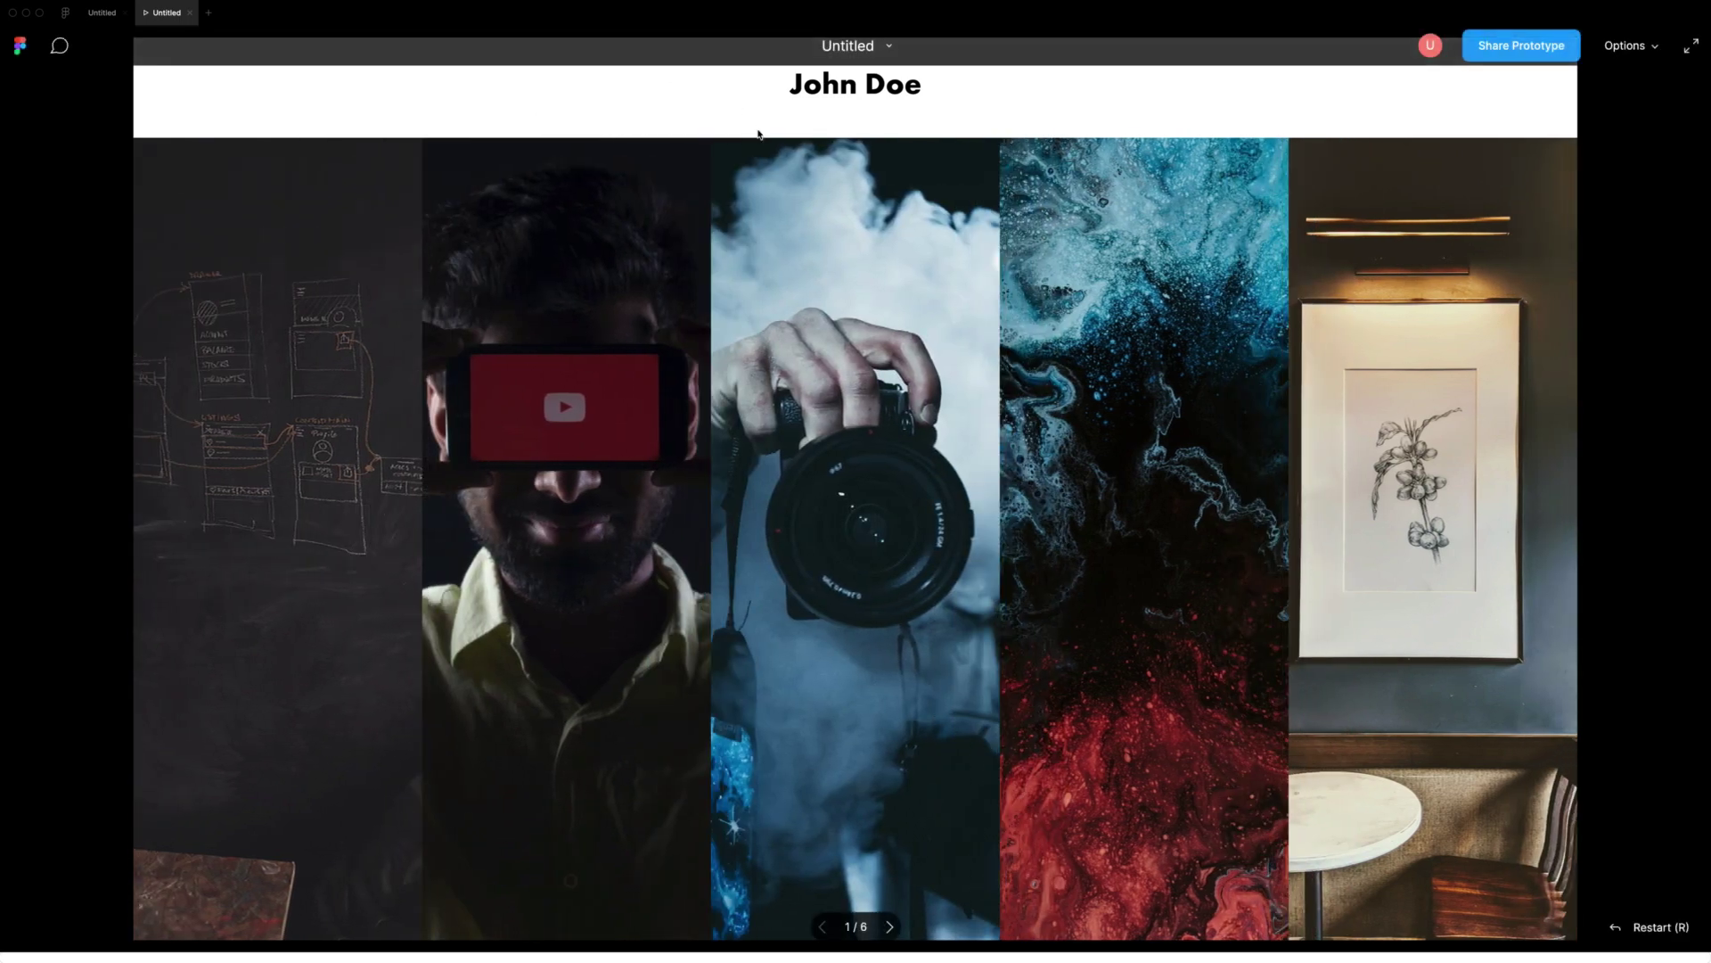
mouse_move(824, 221)
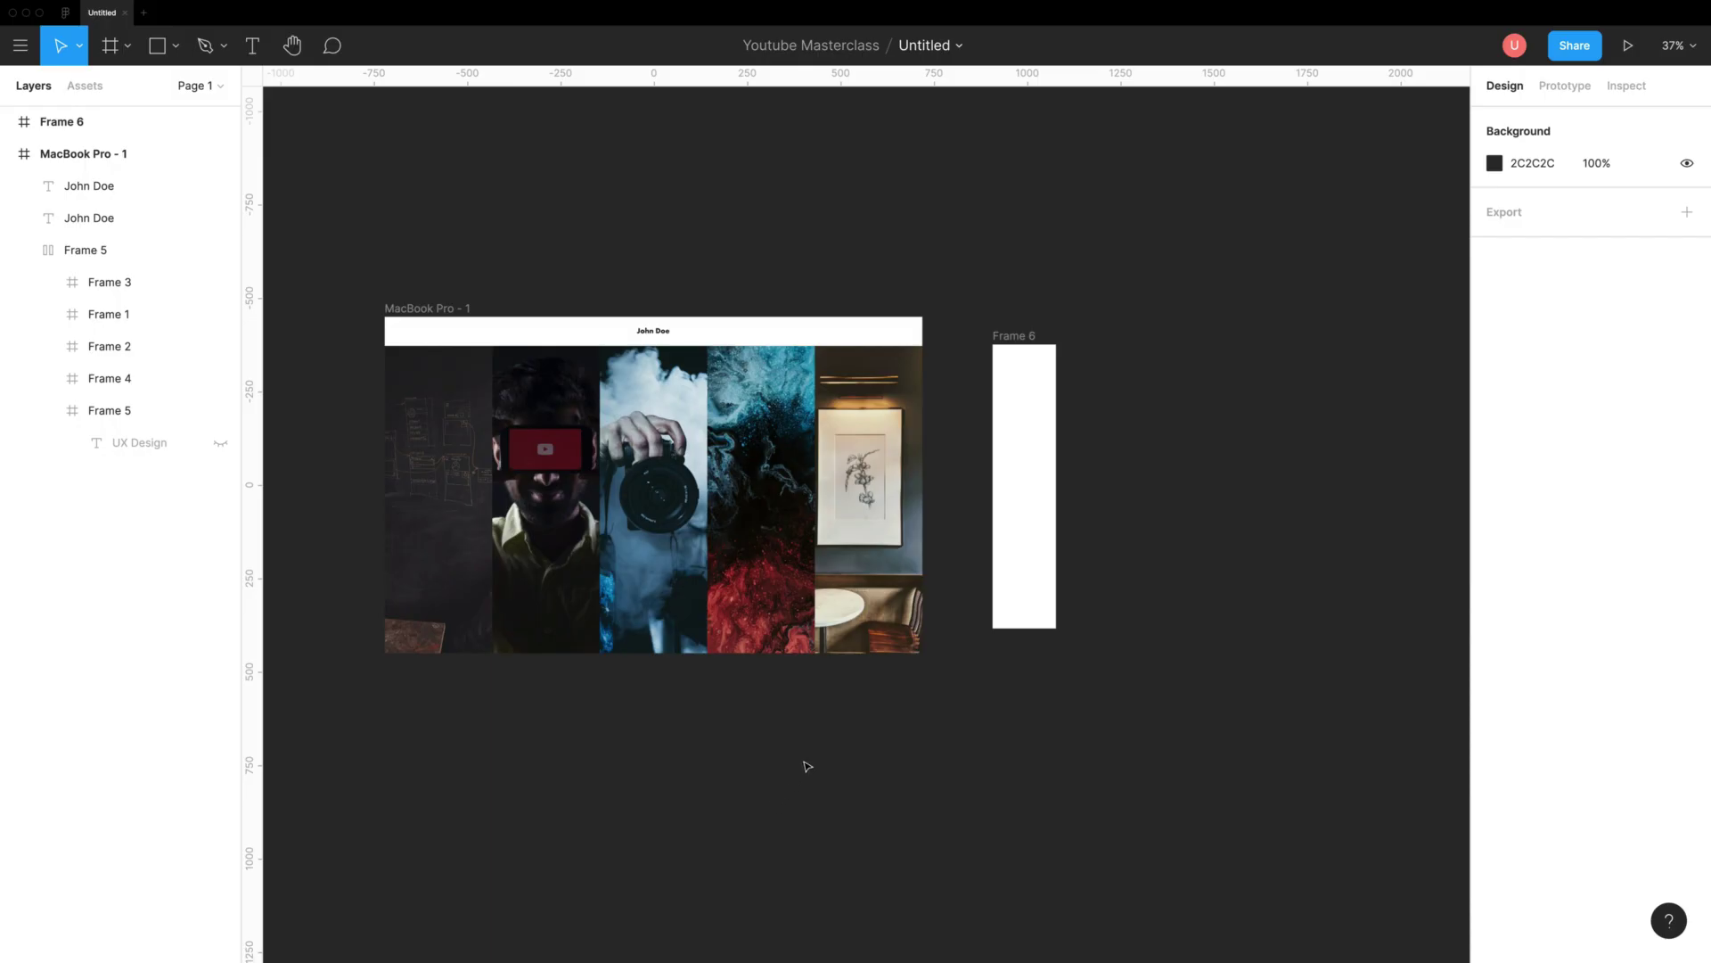
Step: Rename the MacBook Pro - 1 desktop gallery frame to 'Sample Design'
click(123, 157)
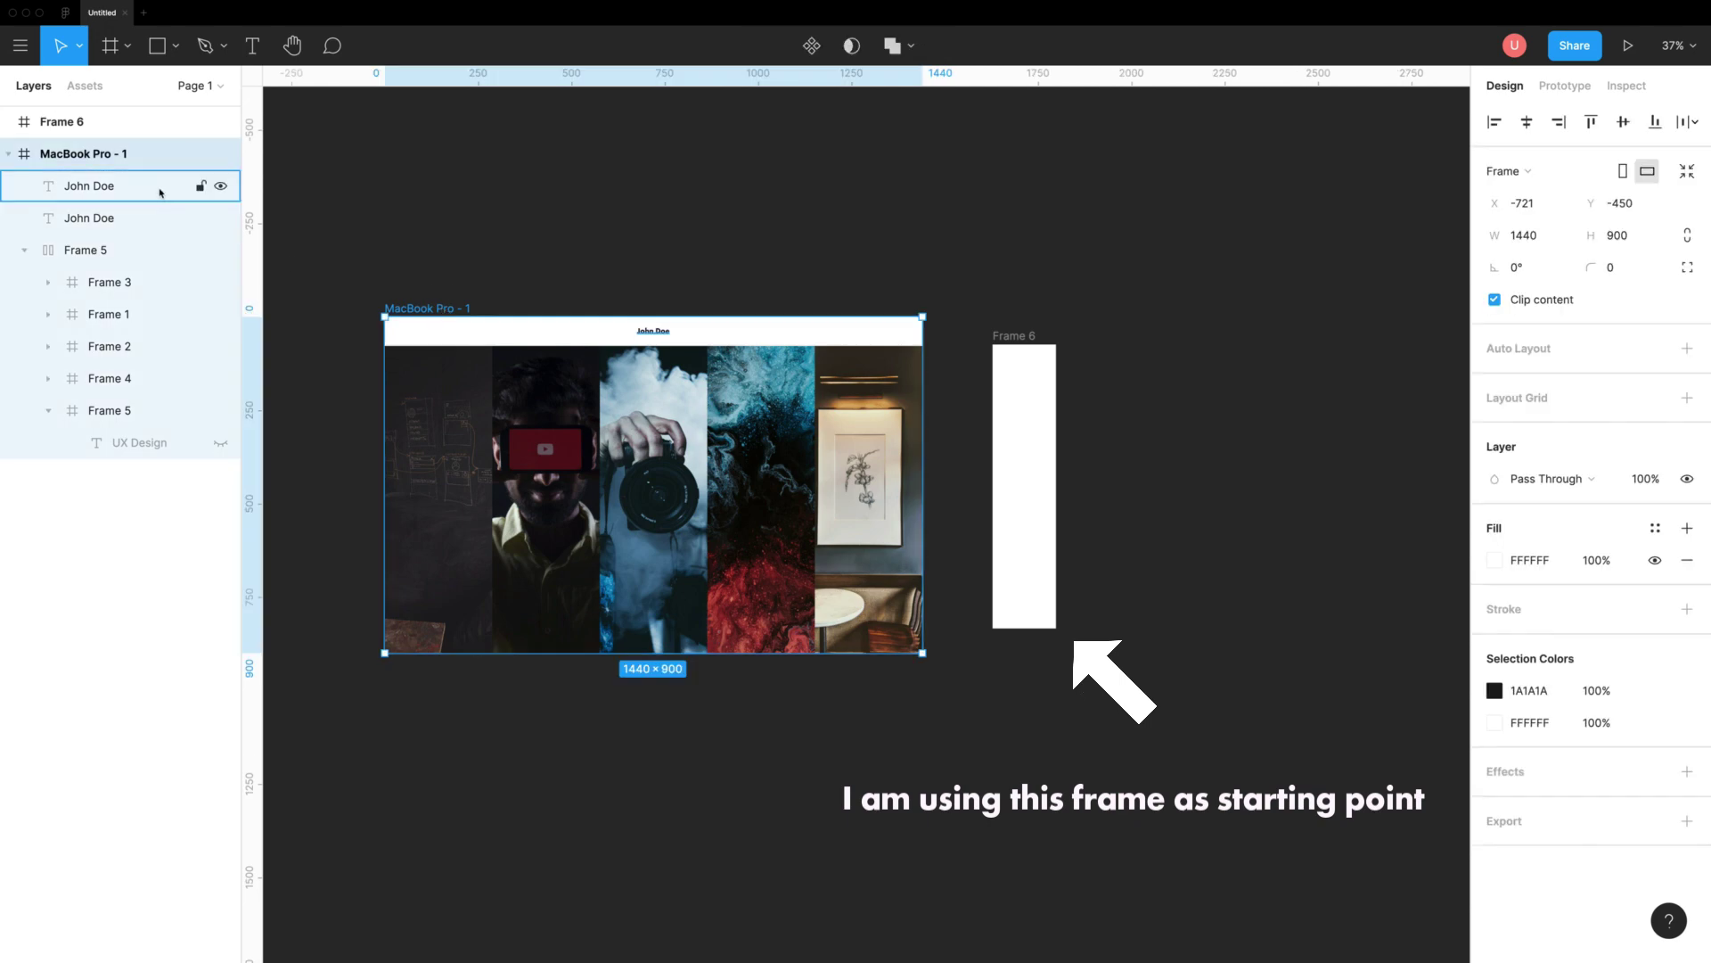
double_click(123, 156)
text(Sample)
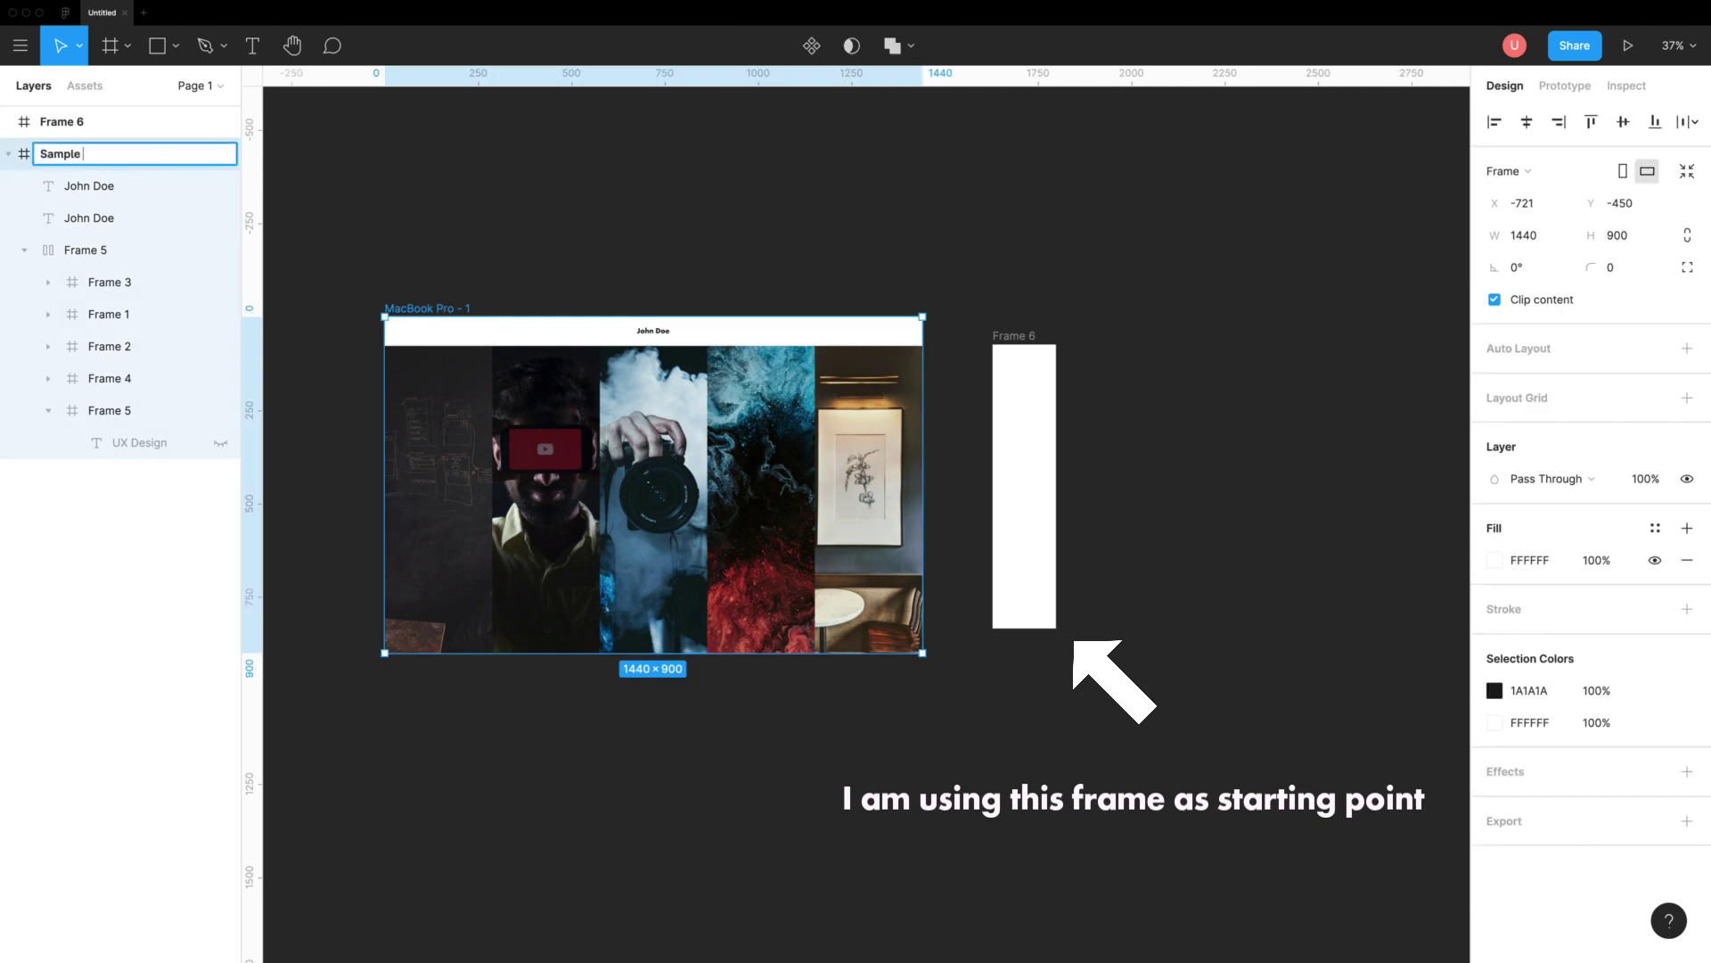
text( Design)
key(Return)
key(Escape)
Step: Fill Frame 6 with an Unsplash photo found by searching 'Blackboard designer'
click(1039, 465)
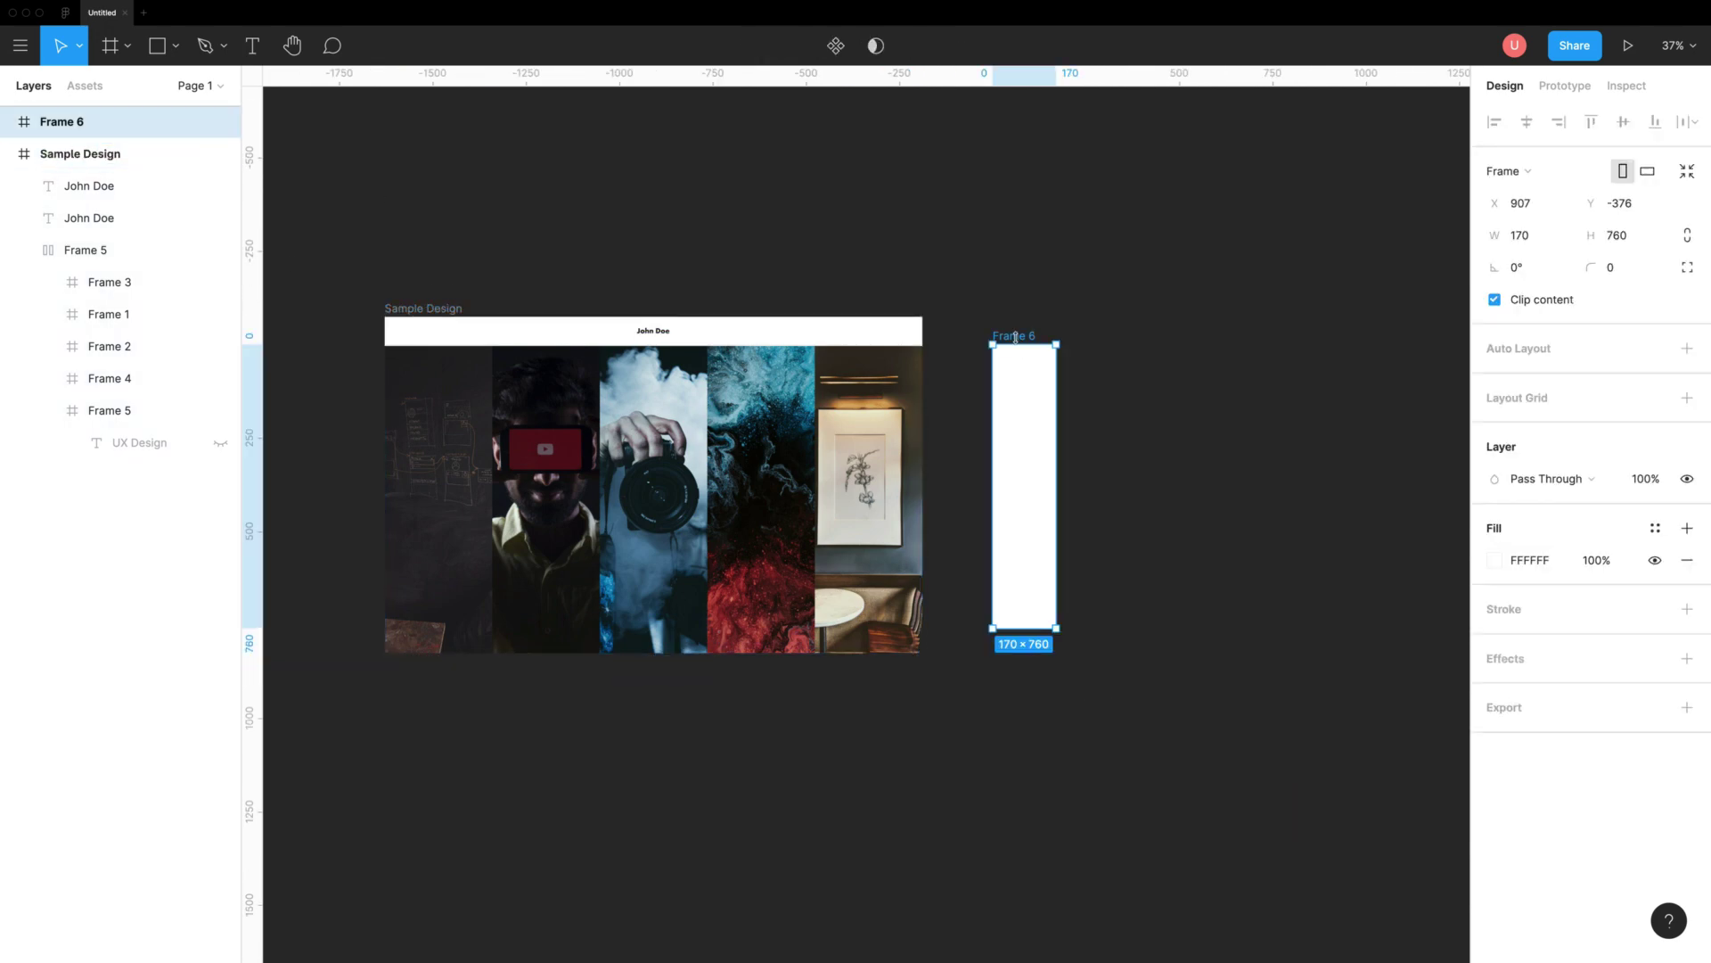
right_click(1039, 464)
mouse_move(1114, 763)
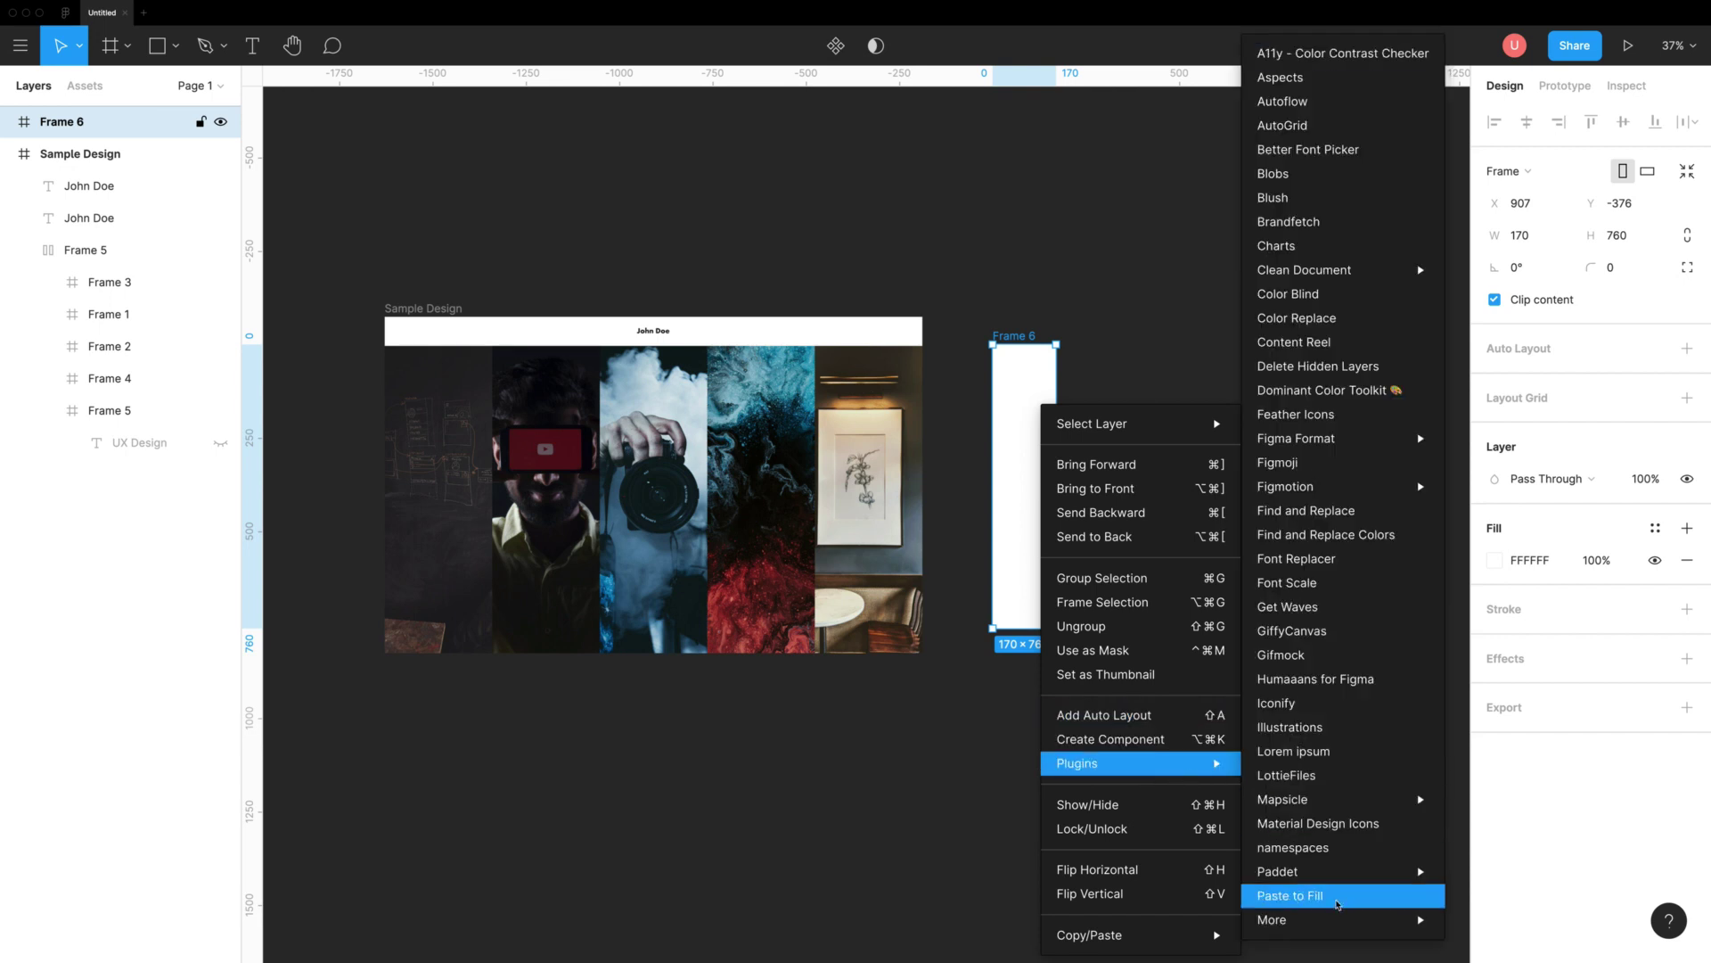
mouse_move(1373, 918)
click(1515, 813)
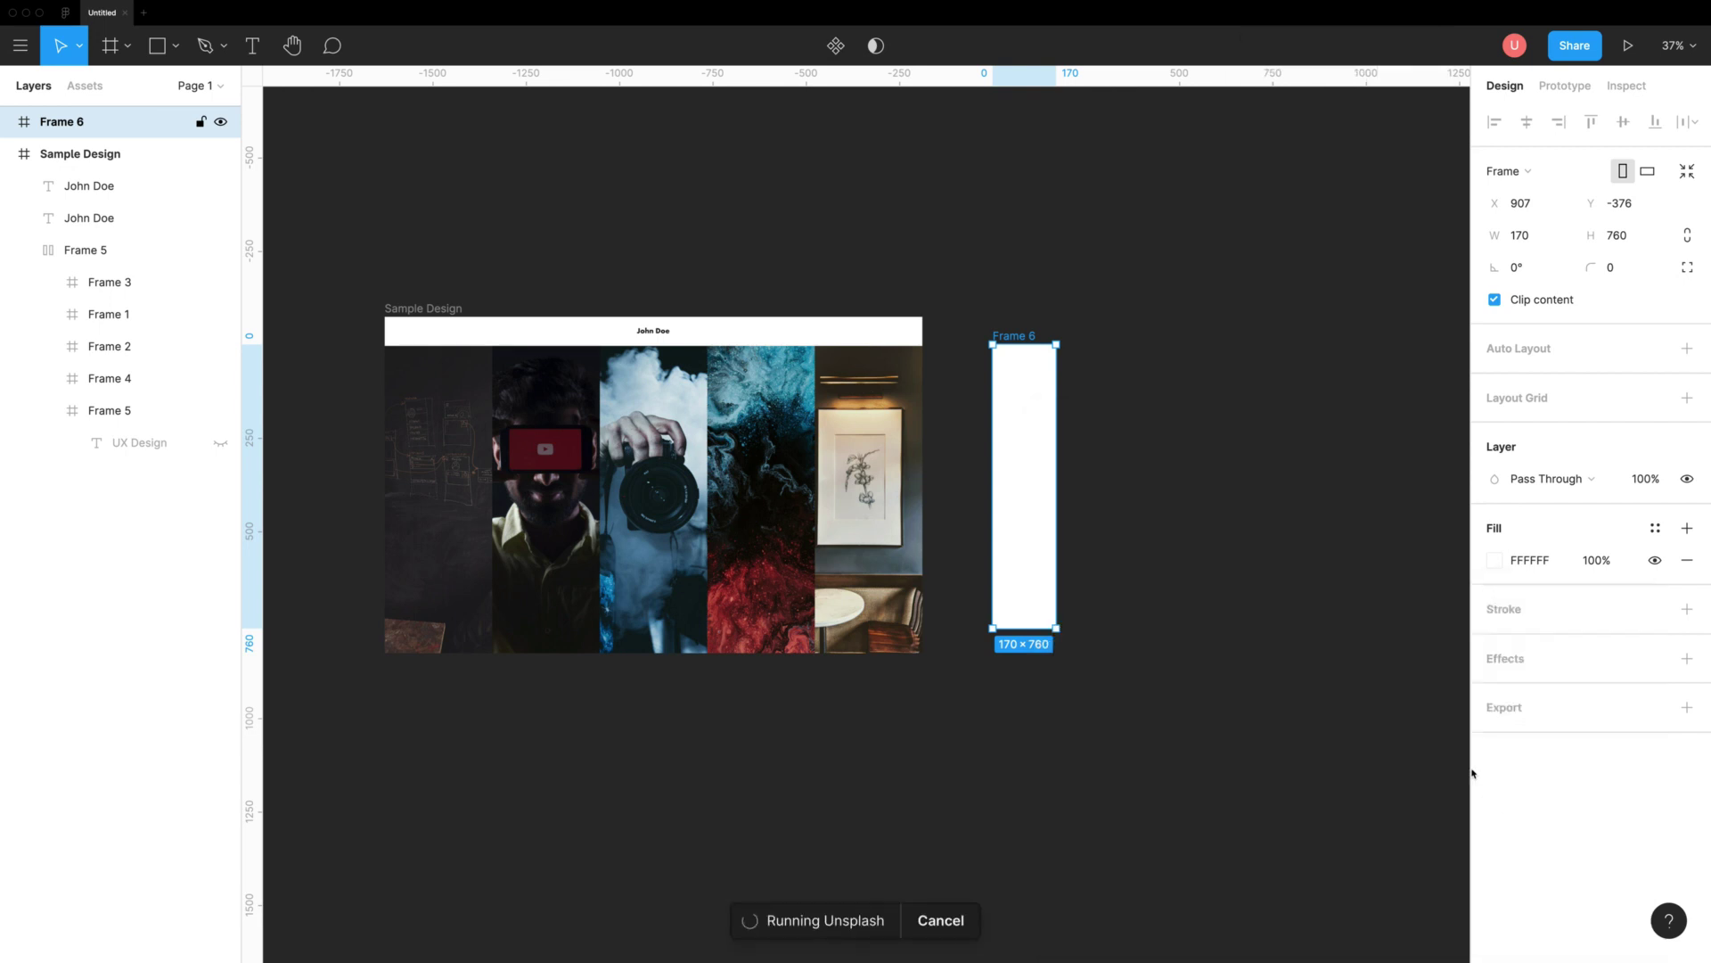
click(1337, 279)
text(B)
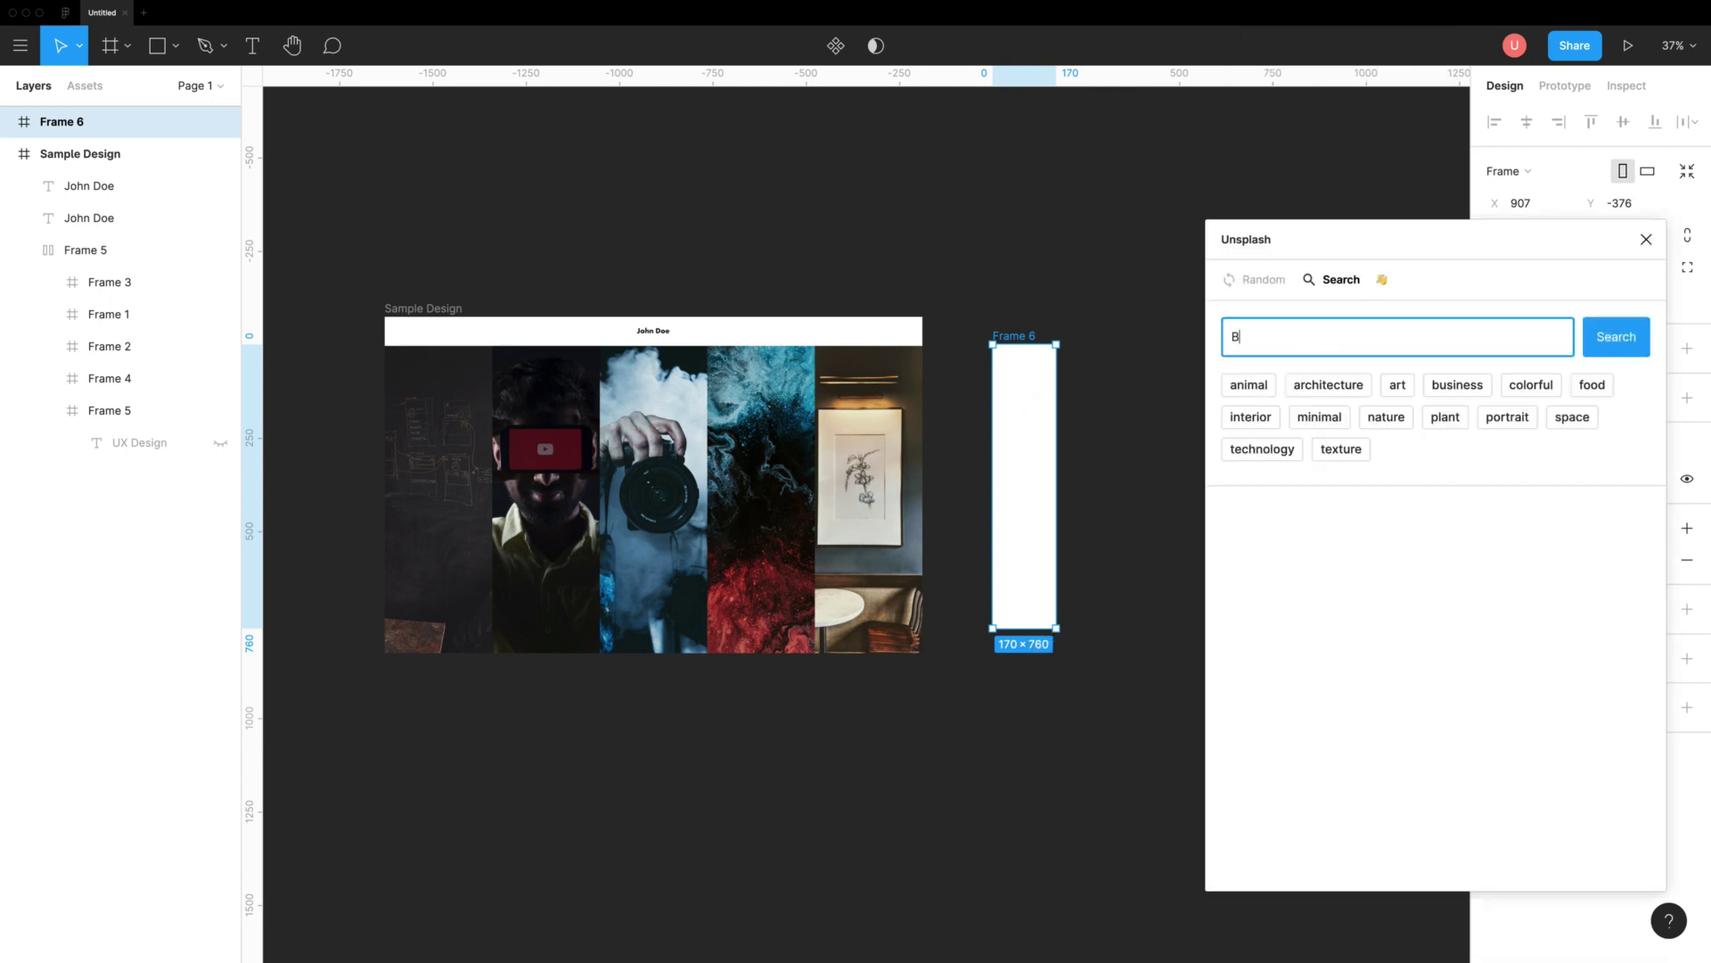
text(lackboard designer)
key(Return)
click(1546, 450)
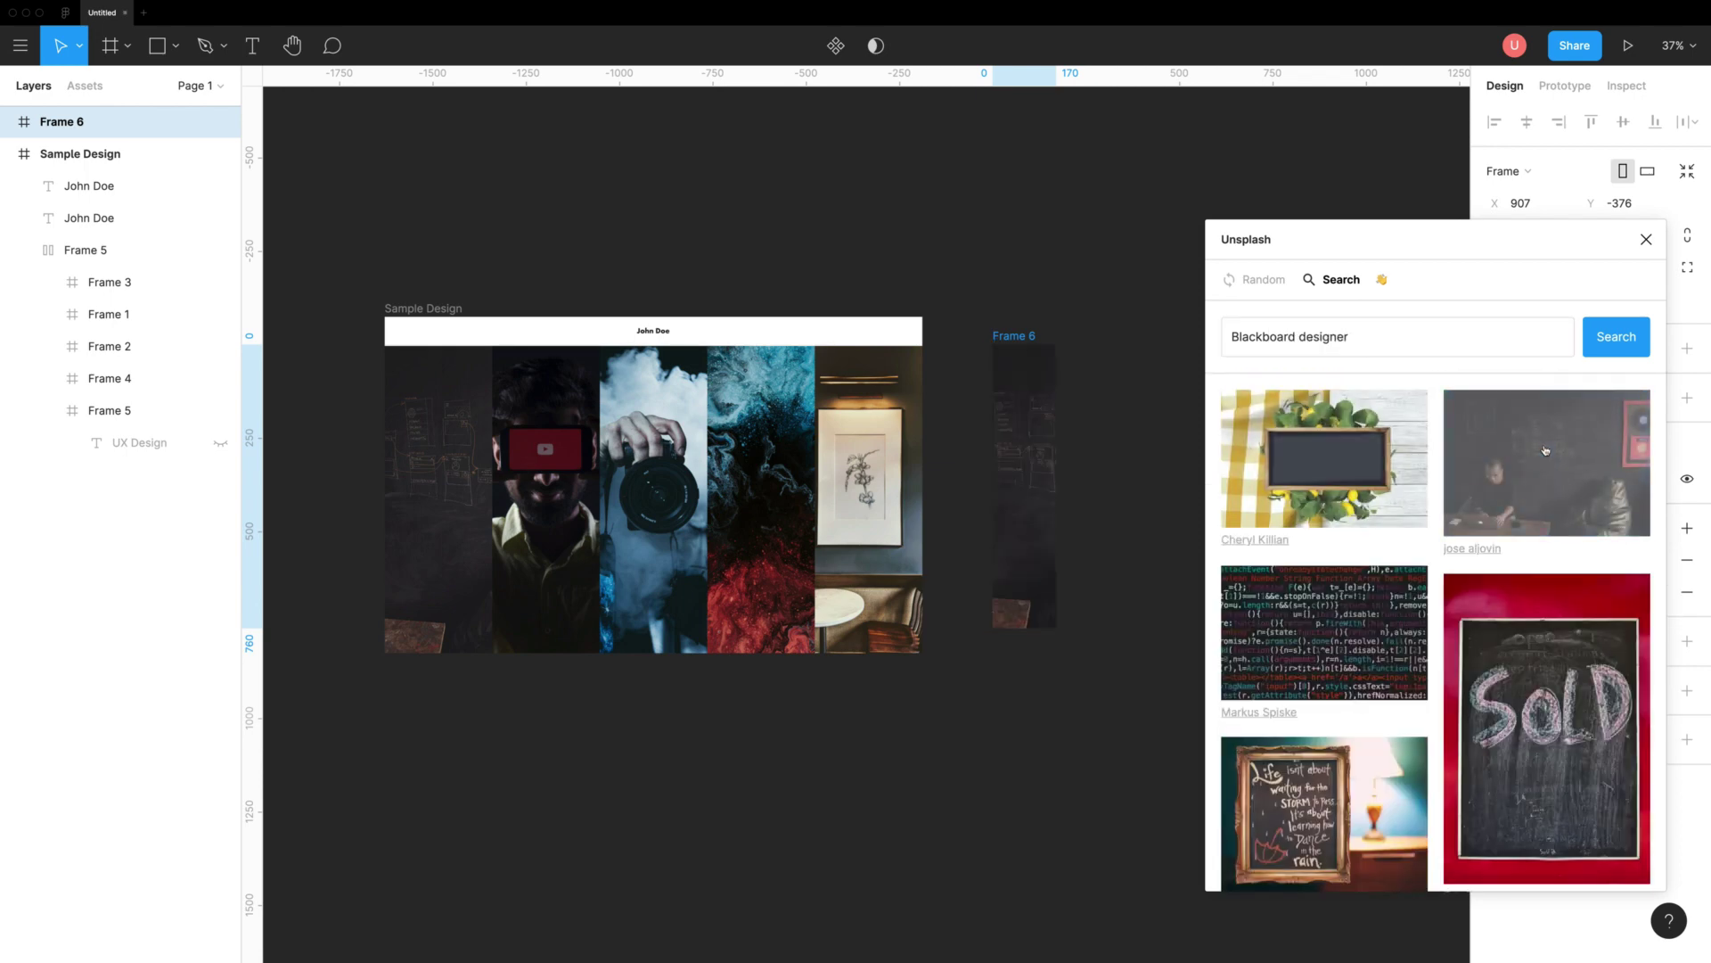
Step: Close the Unsplash plugin and add a 'UX Design' text layer inside Frame 6
click(1647, 239)
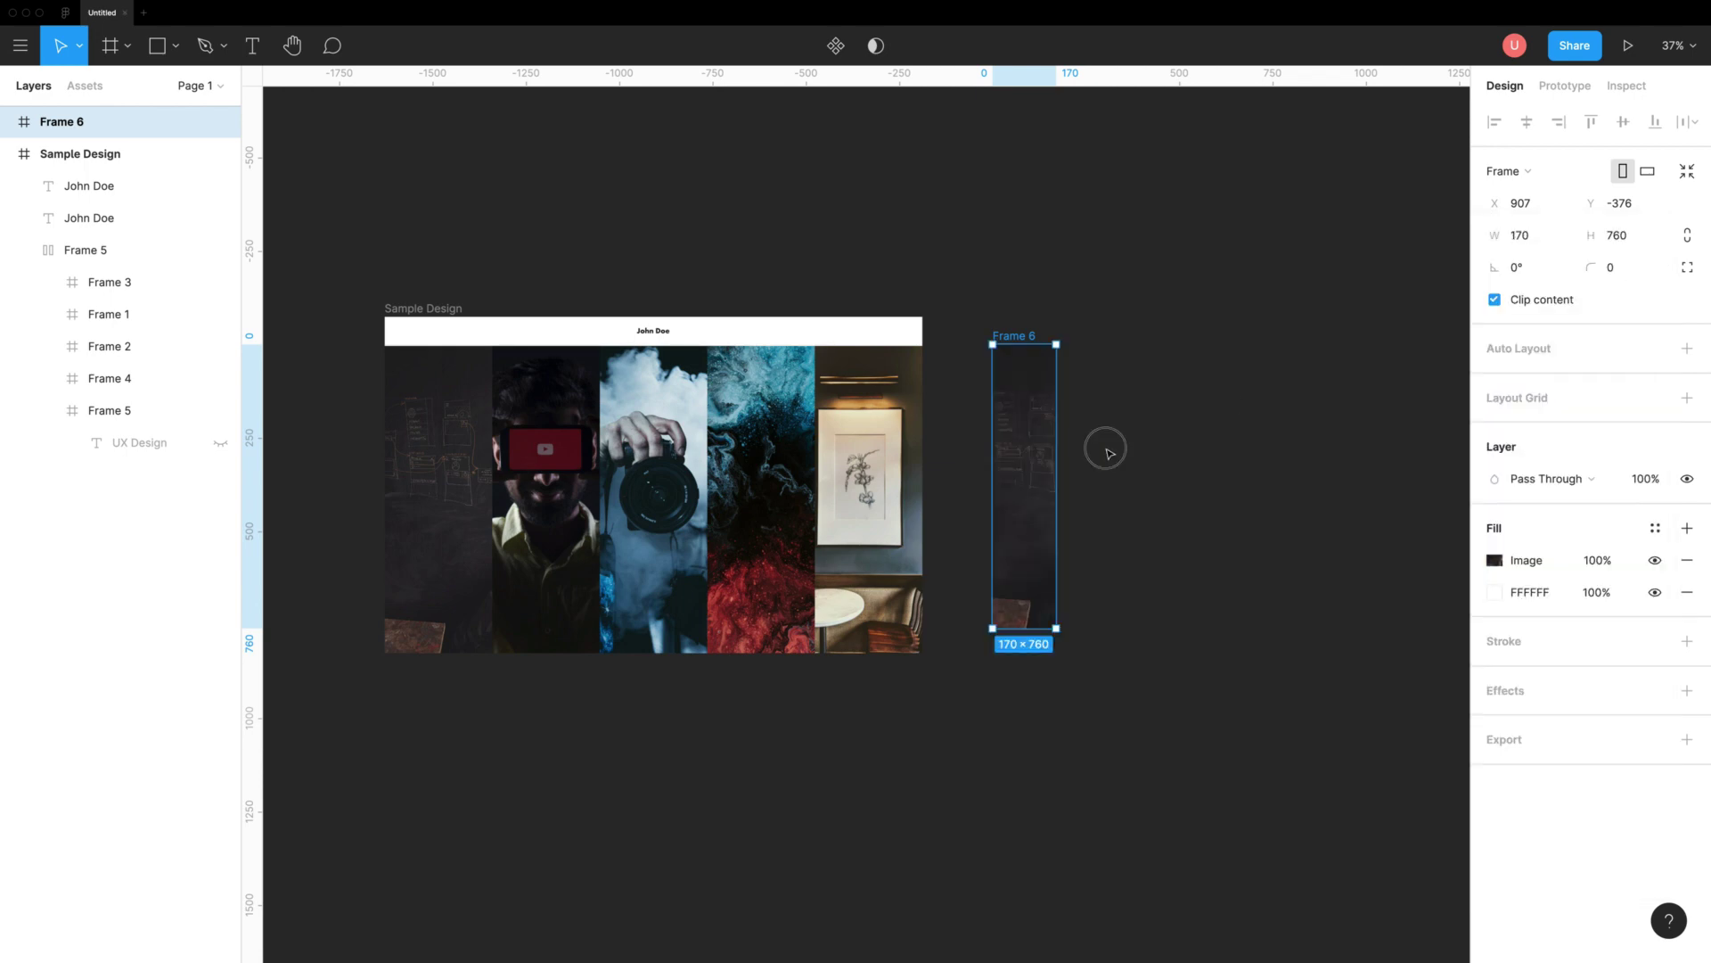
click(1105, 450)
click(1017, 459)
key(t)
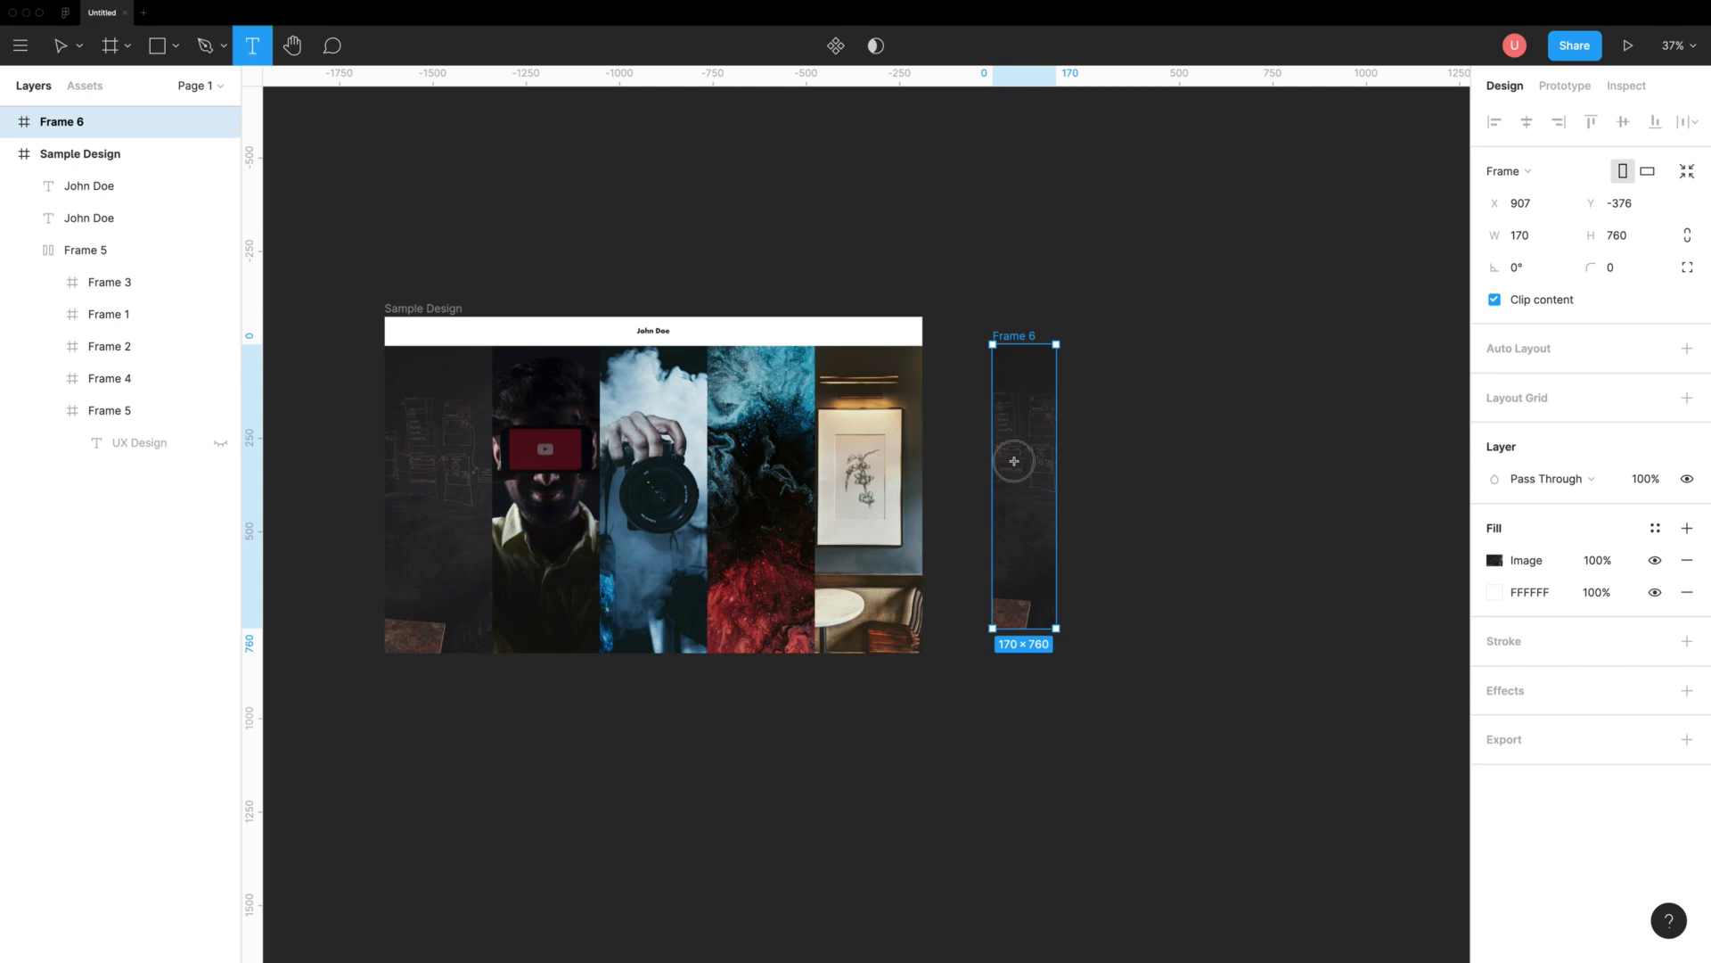
click(1014, 462)
text(UX Design)
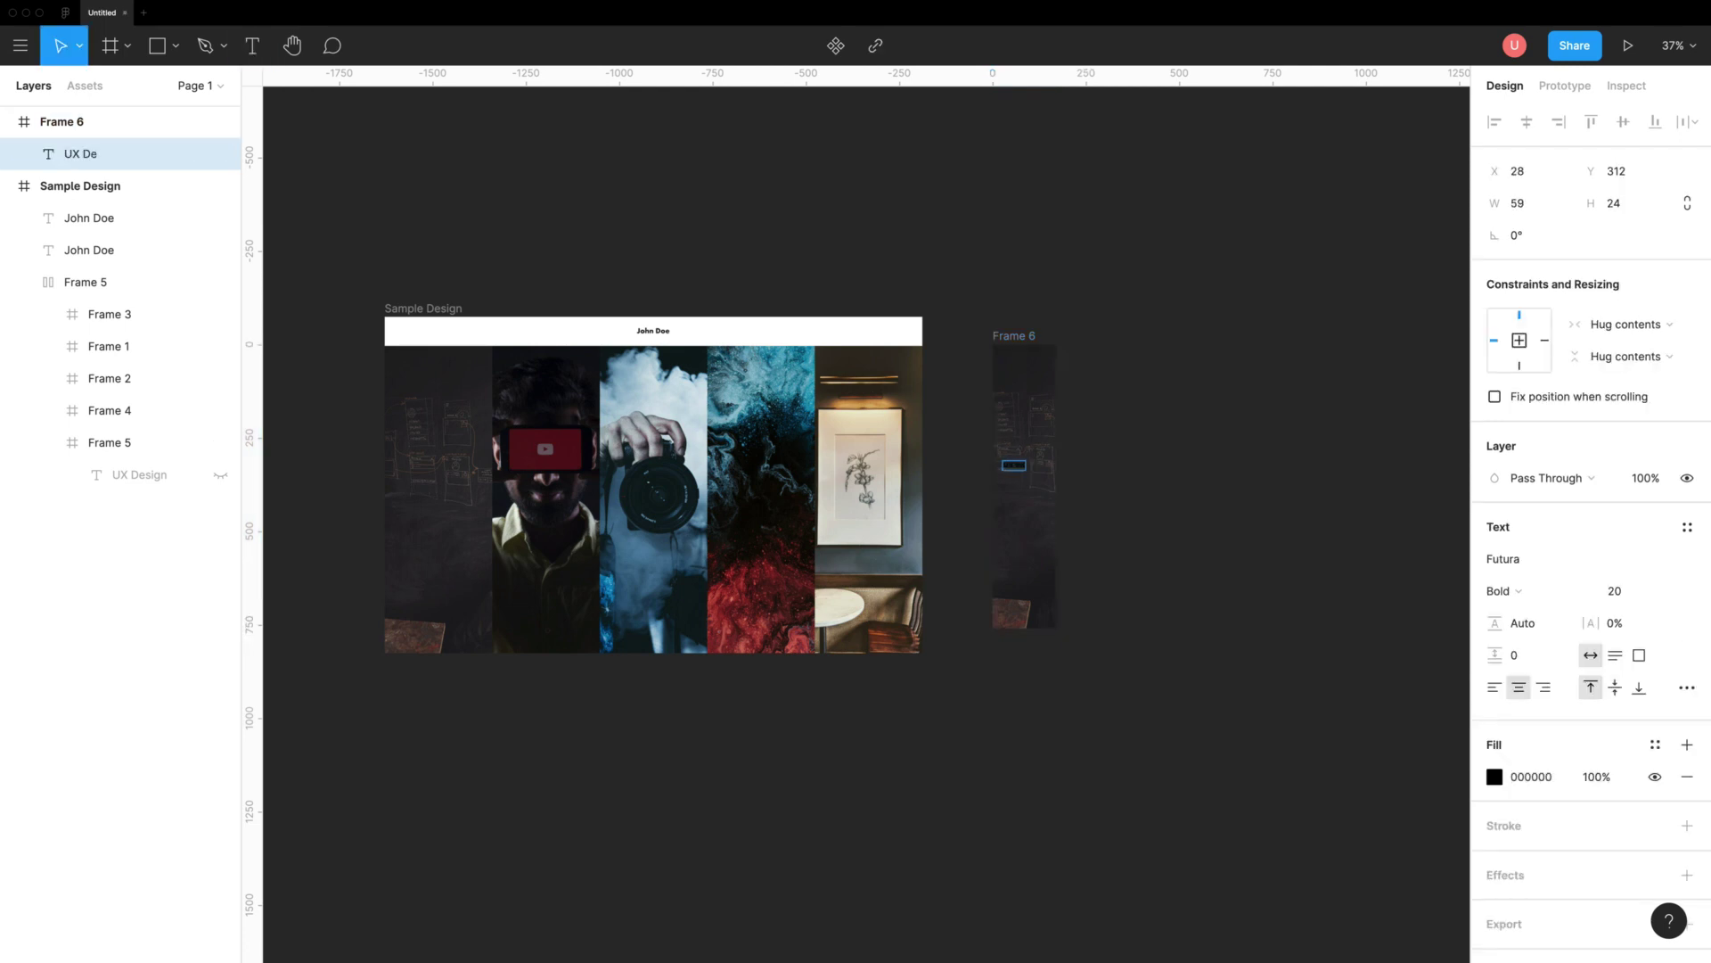
key(Escape)
Step: Give the text size 80 and fill FFFFFF, with centre constraints and centred alignment in Frame 6
click(1642, 596)
text(80)
key(Return)
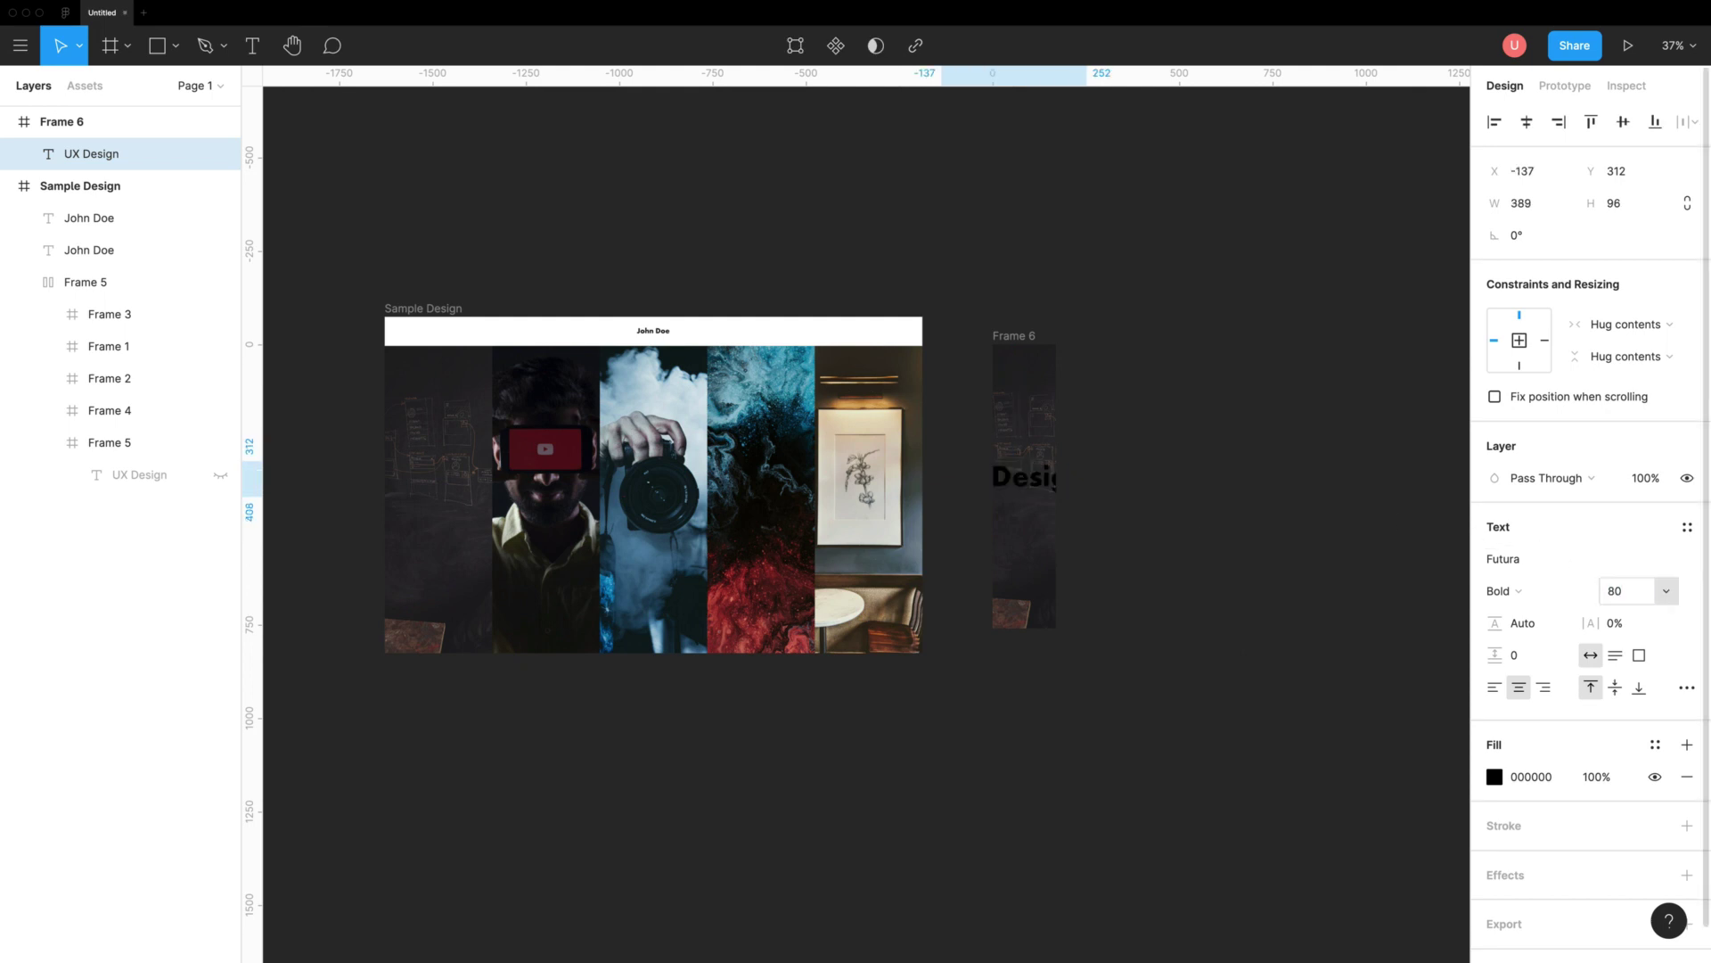
click(1495, 777)
text(FFFFFF)
key(Return)
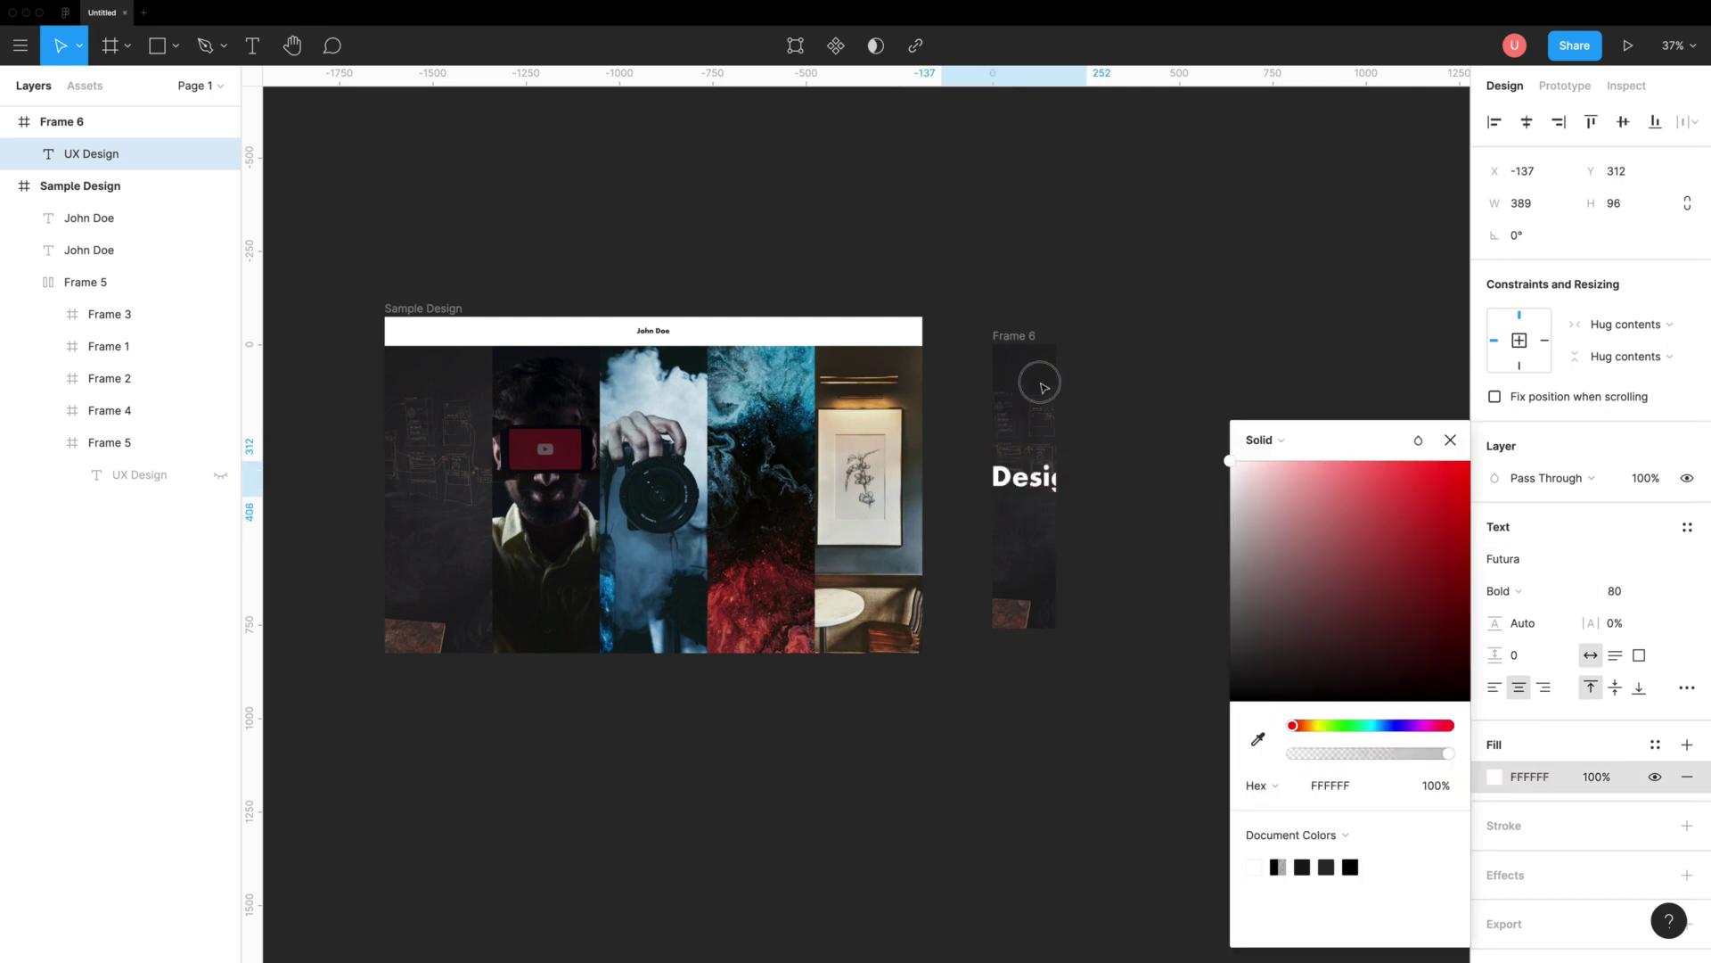
click(1450, 438)
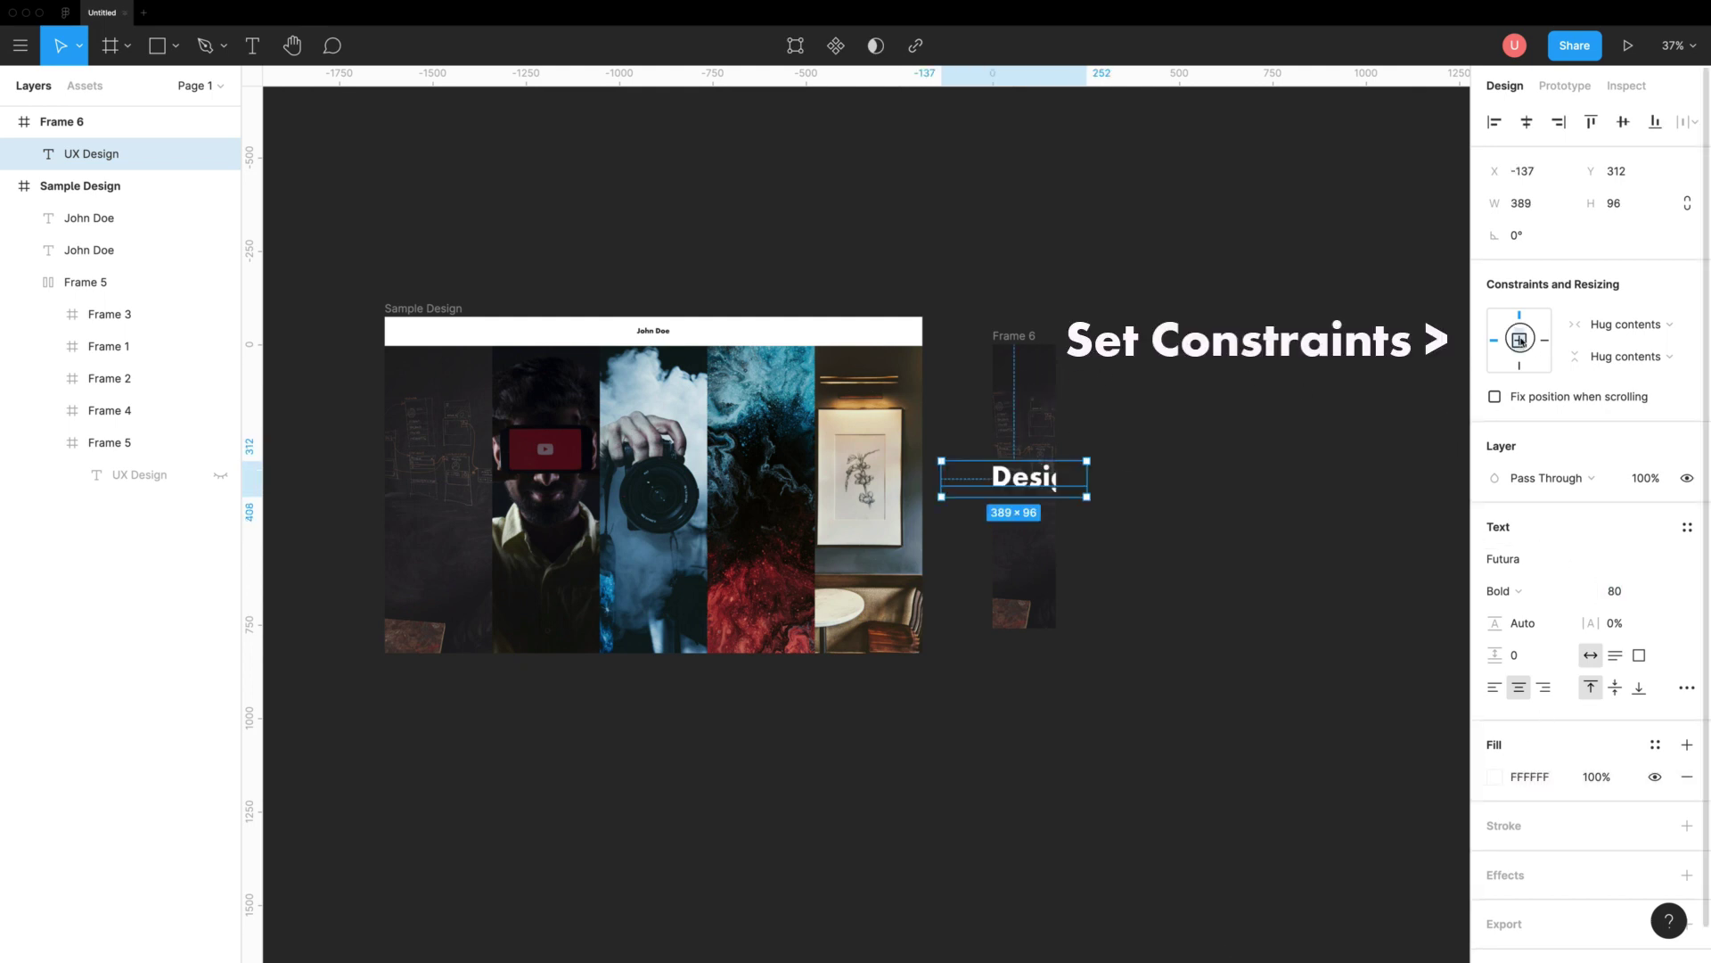
click(1522, 341)
click(1527, 122)
click(1623, 122)
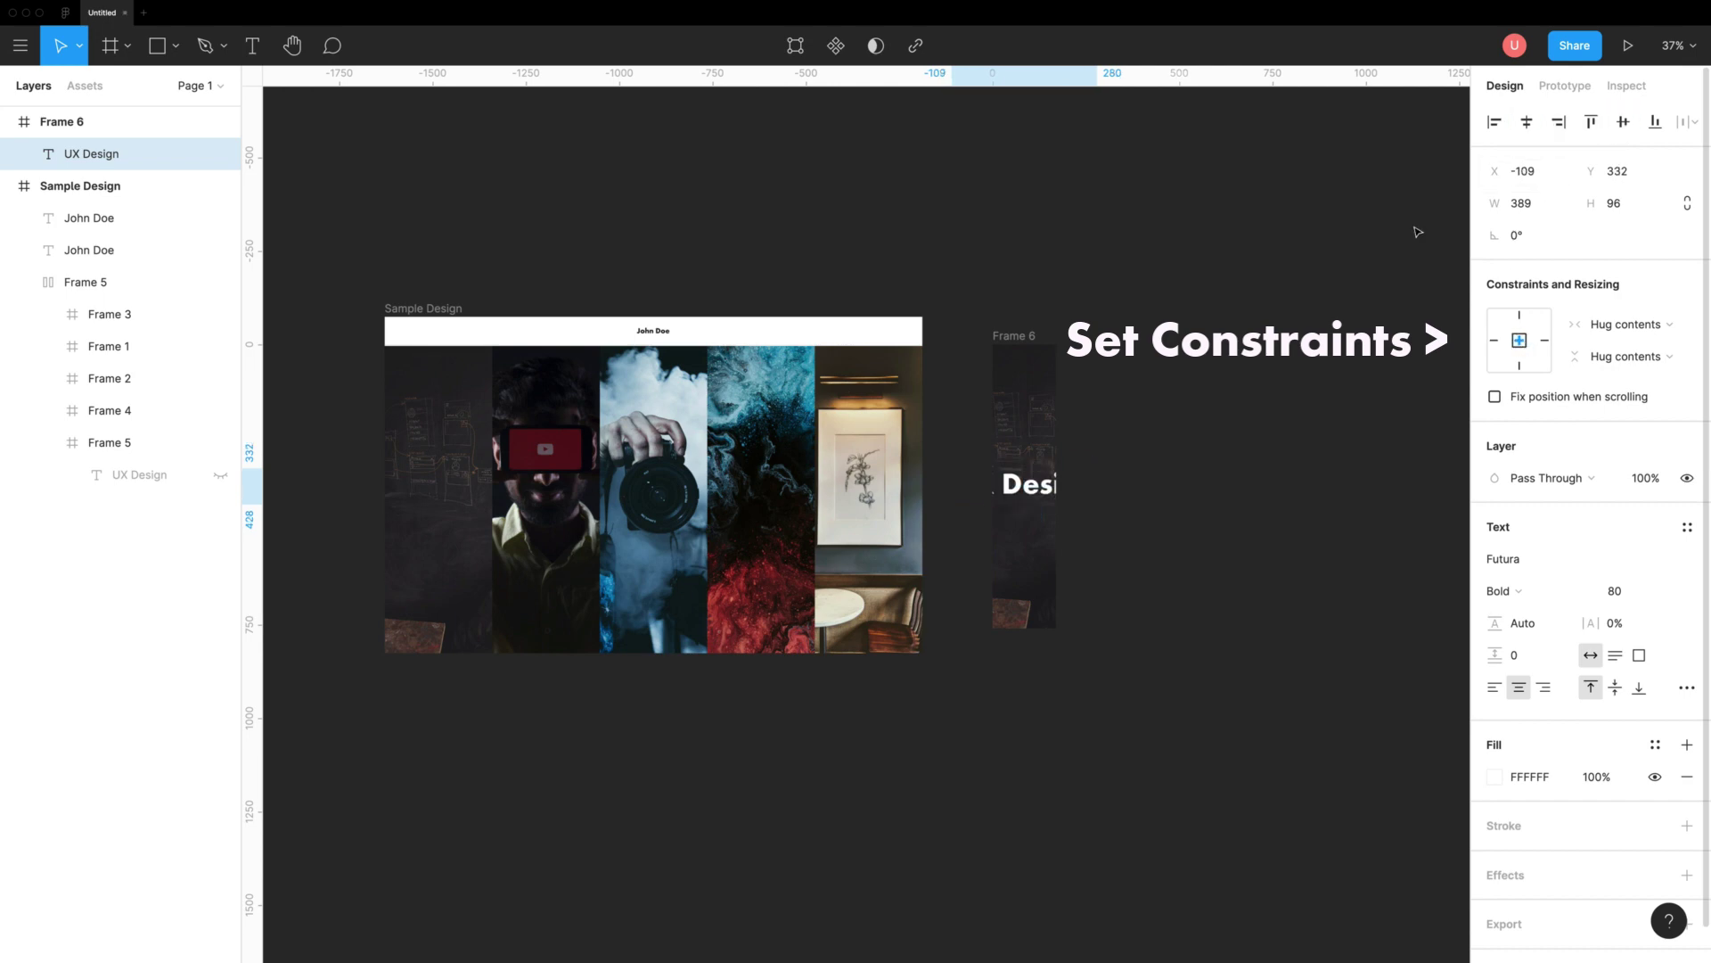
Step: Hide the UX Design text layer and reselect Frame 6
click(1150, 372)
click(162, 158)
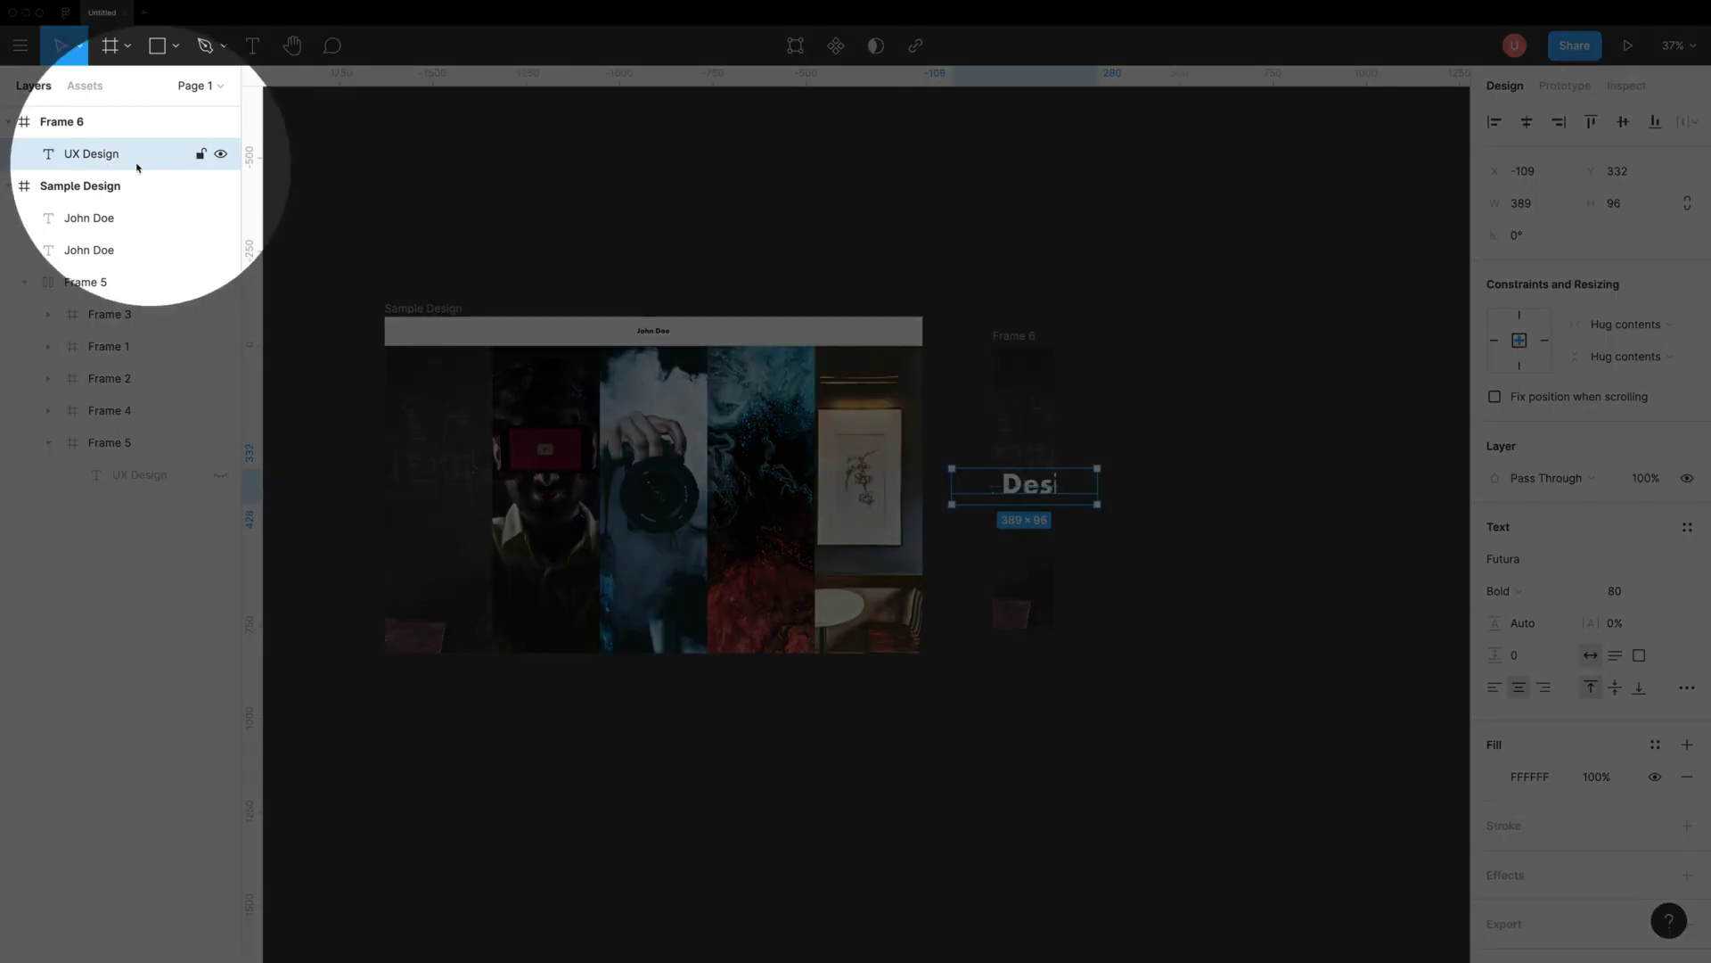
click(220, 155)
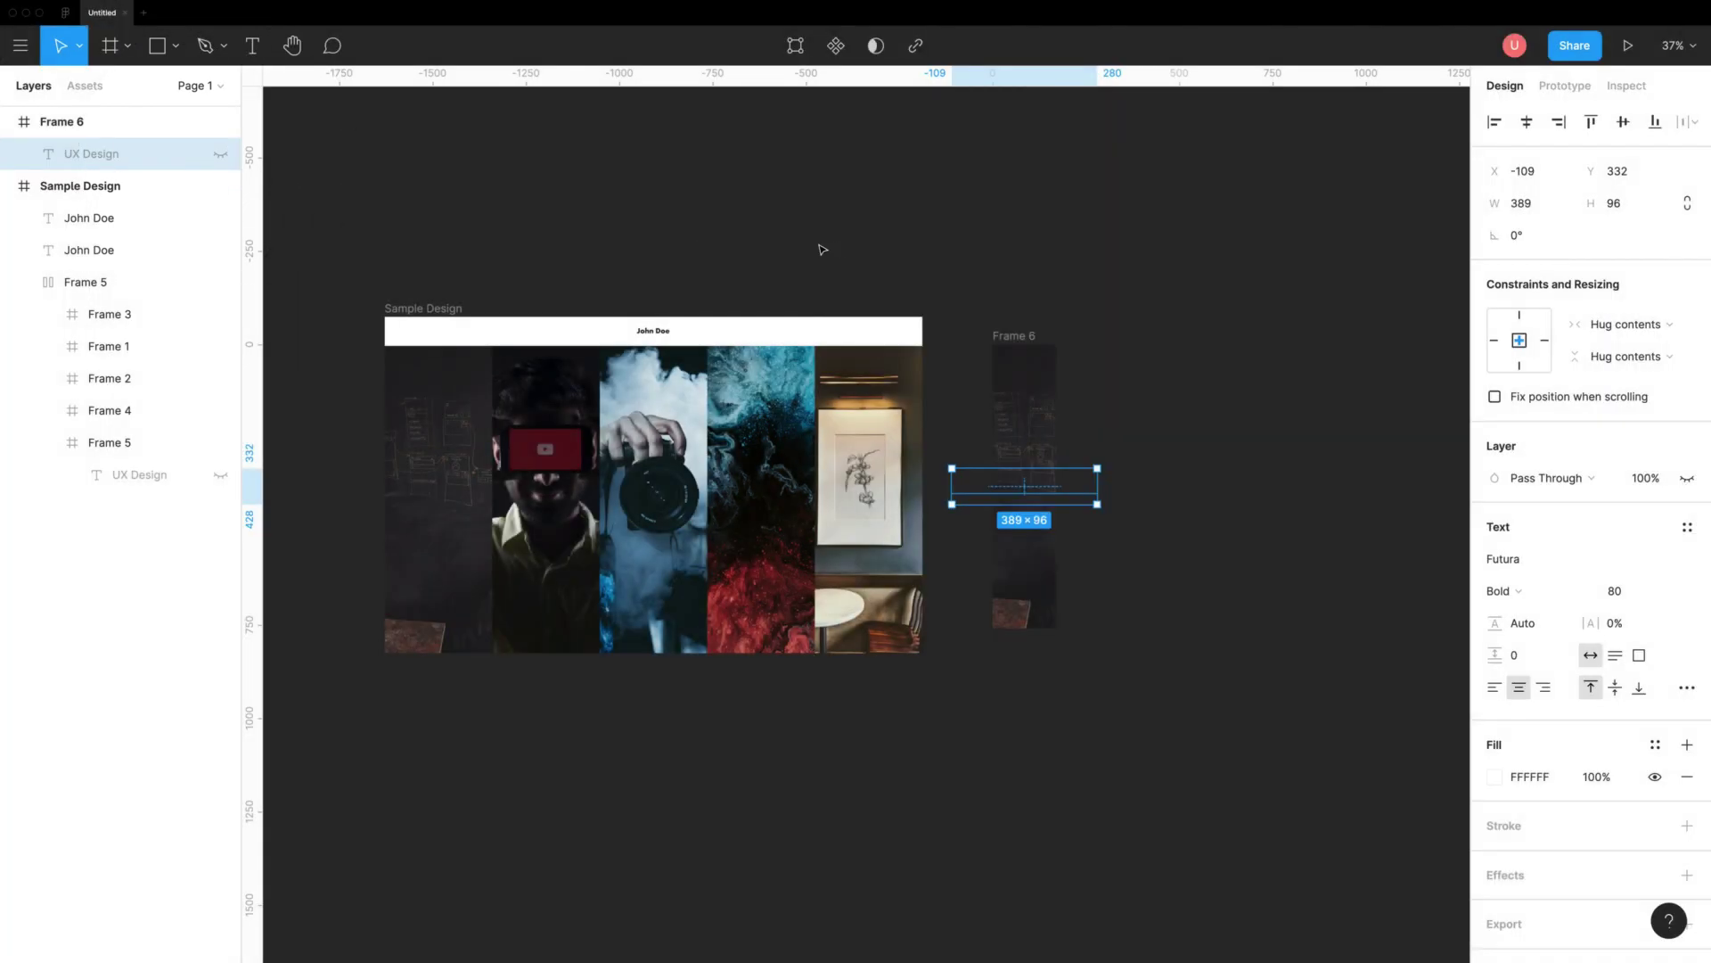
click(824, 252)
click(1022, 338)
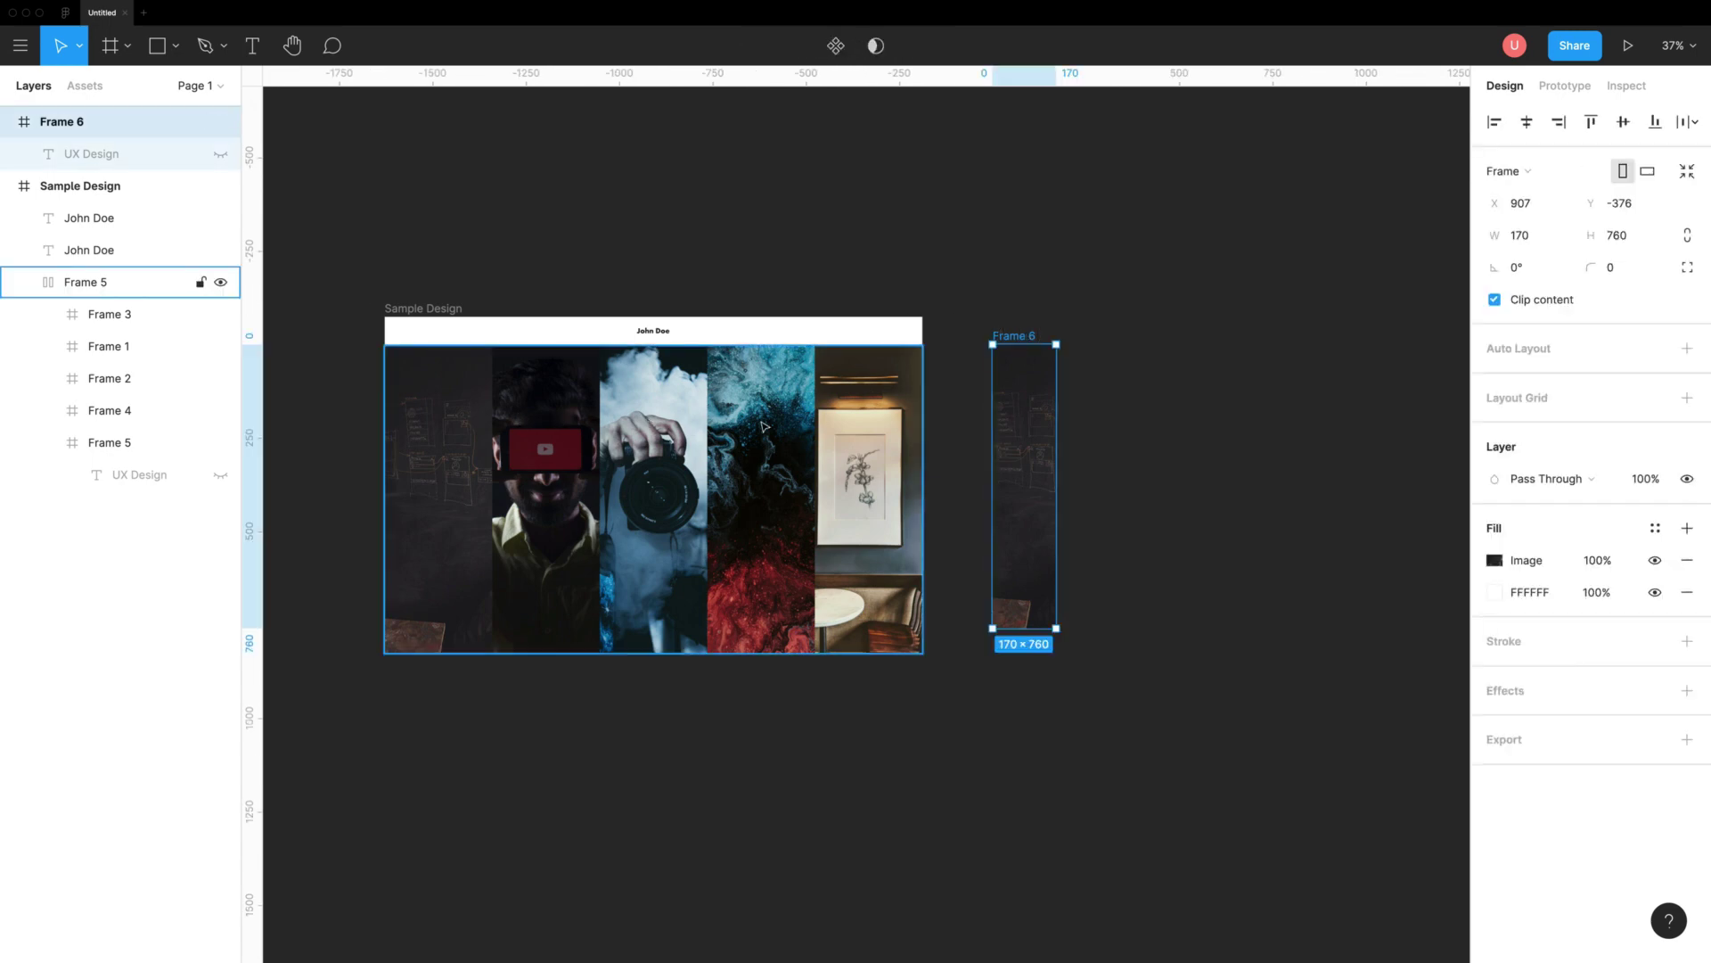
Step: Duplicate Frame 6 with Ctrl+D to create more narrow image strips
click(1025, 308)
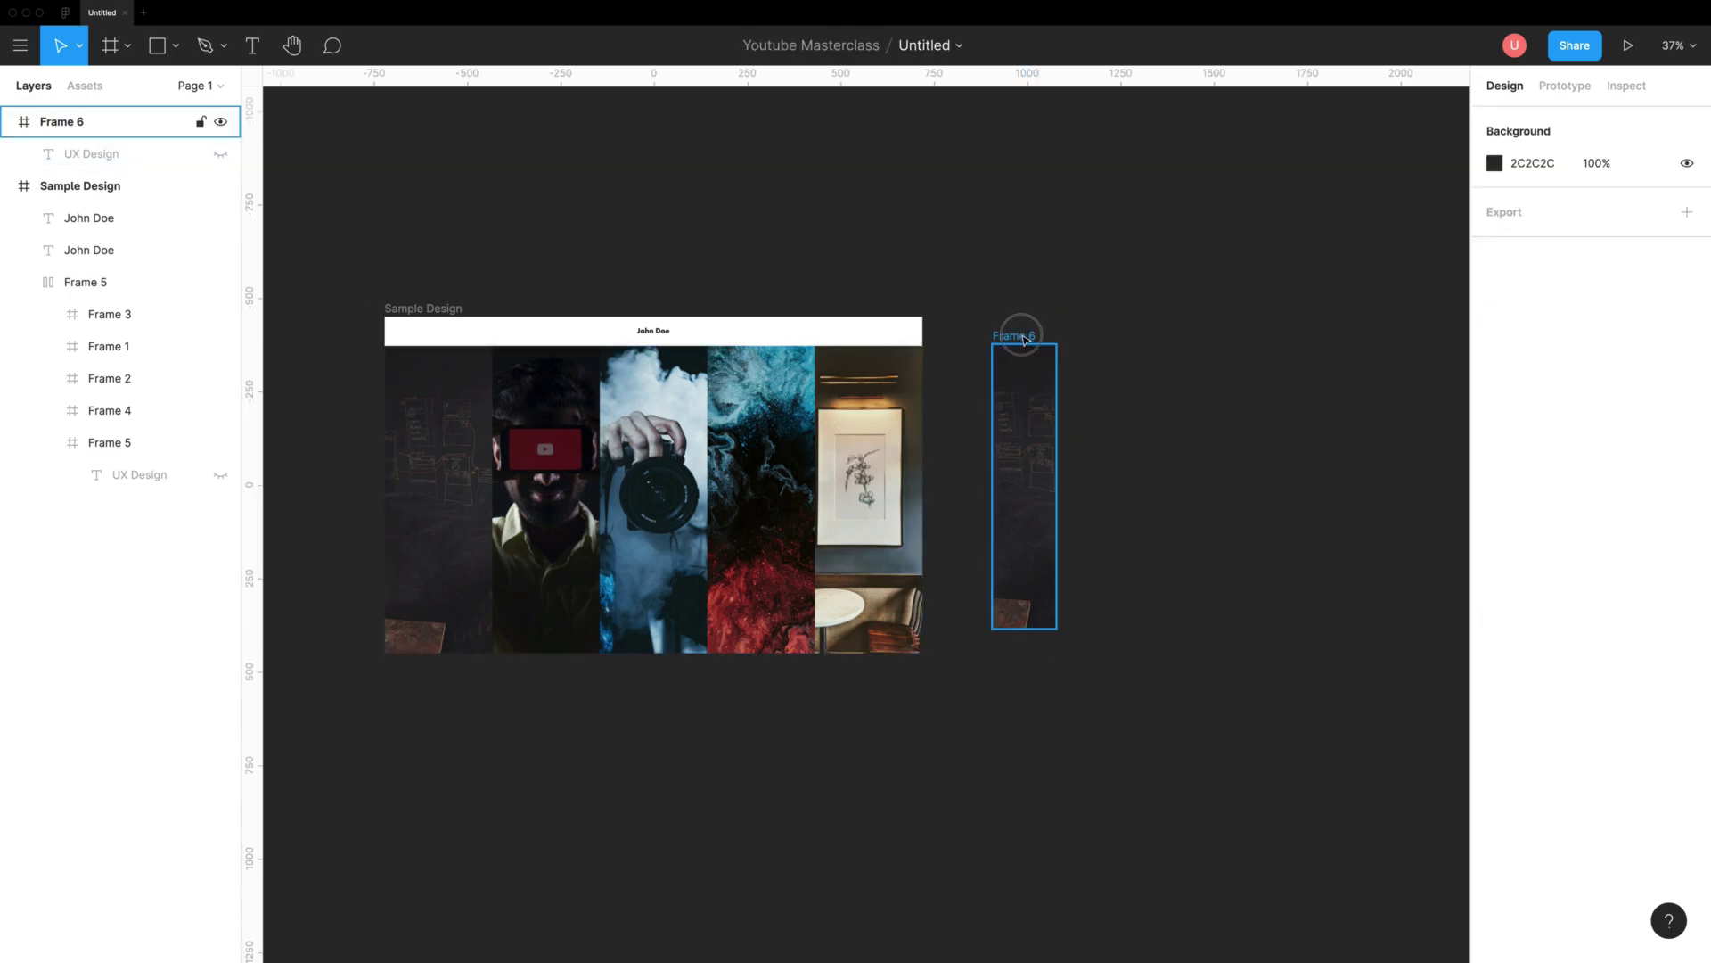
click(1036, 339)
key(ctrl+d)
key(ctrl+d)
key(ctrl+d)
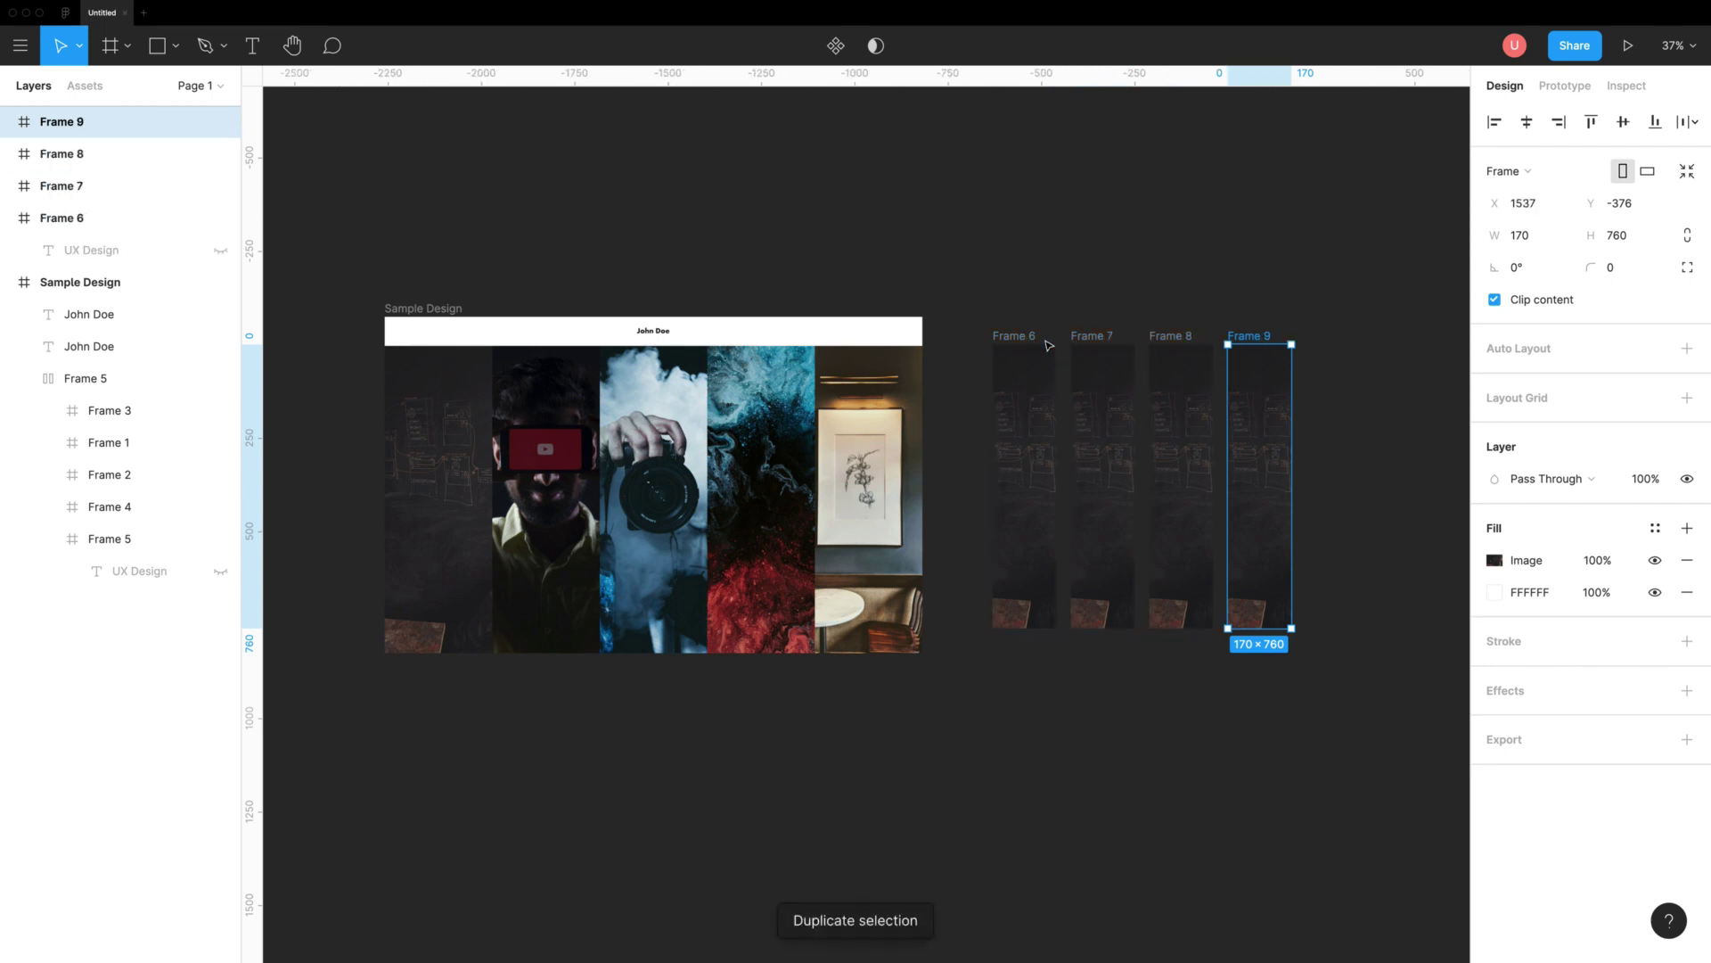
key(ctrl+d)
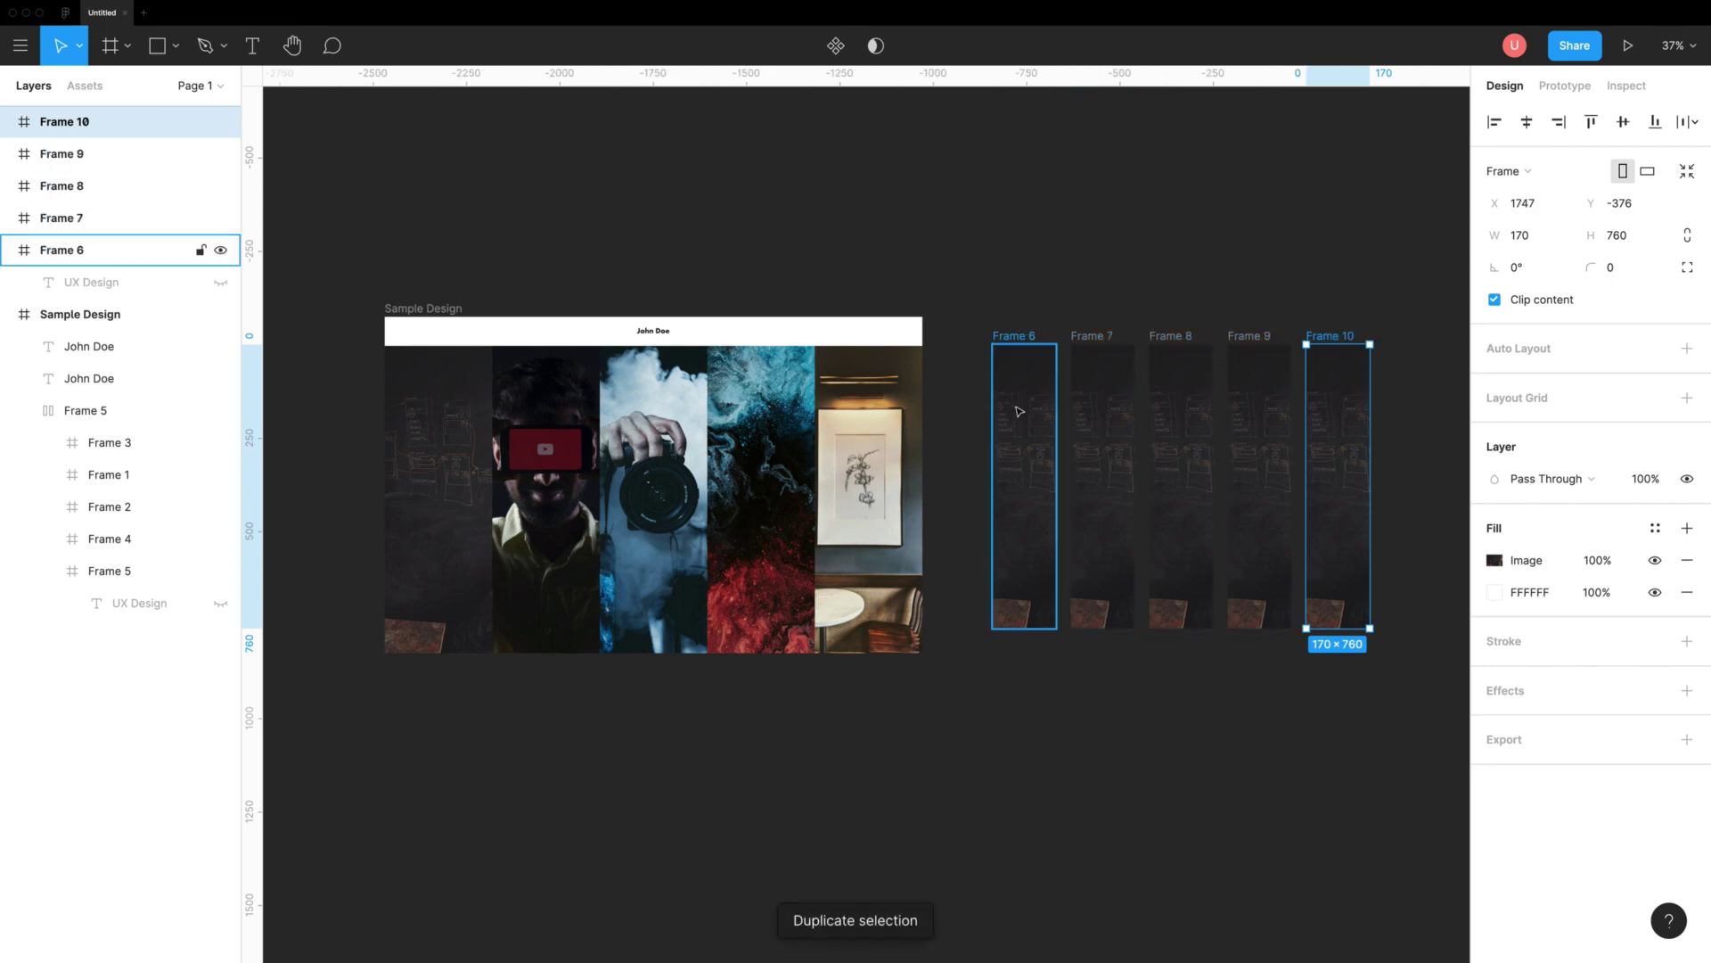
click(1016, 323)
click(1001, 337)
Step: Rename the first three strips UX Design, Youtube and Photography
double_click(152, 252)
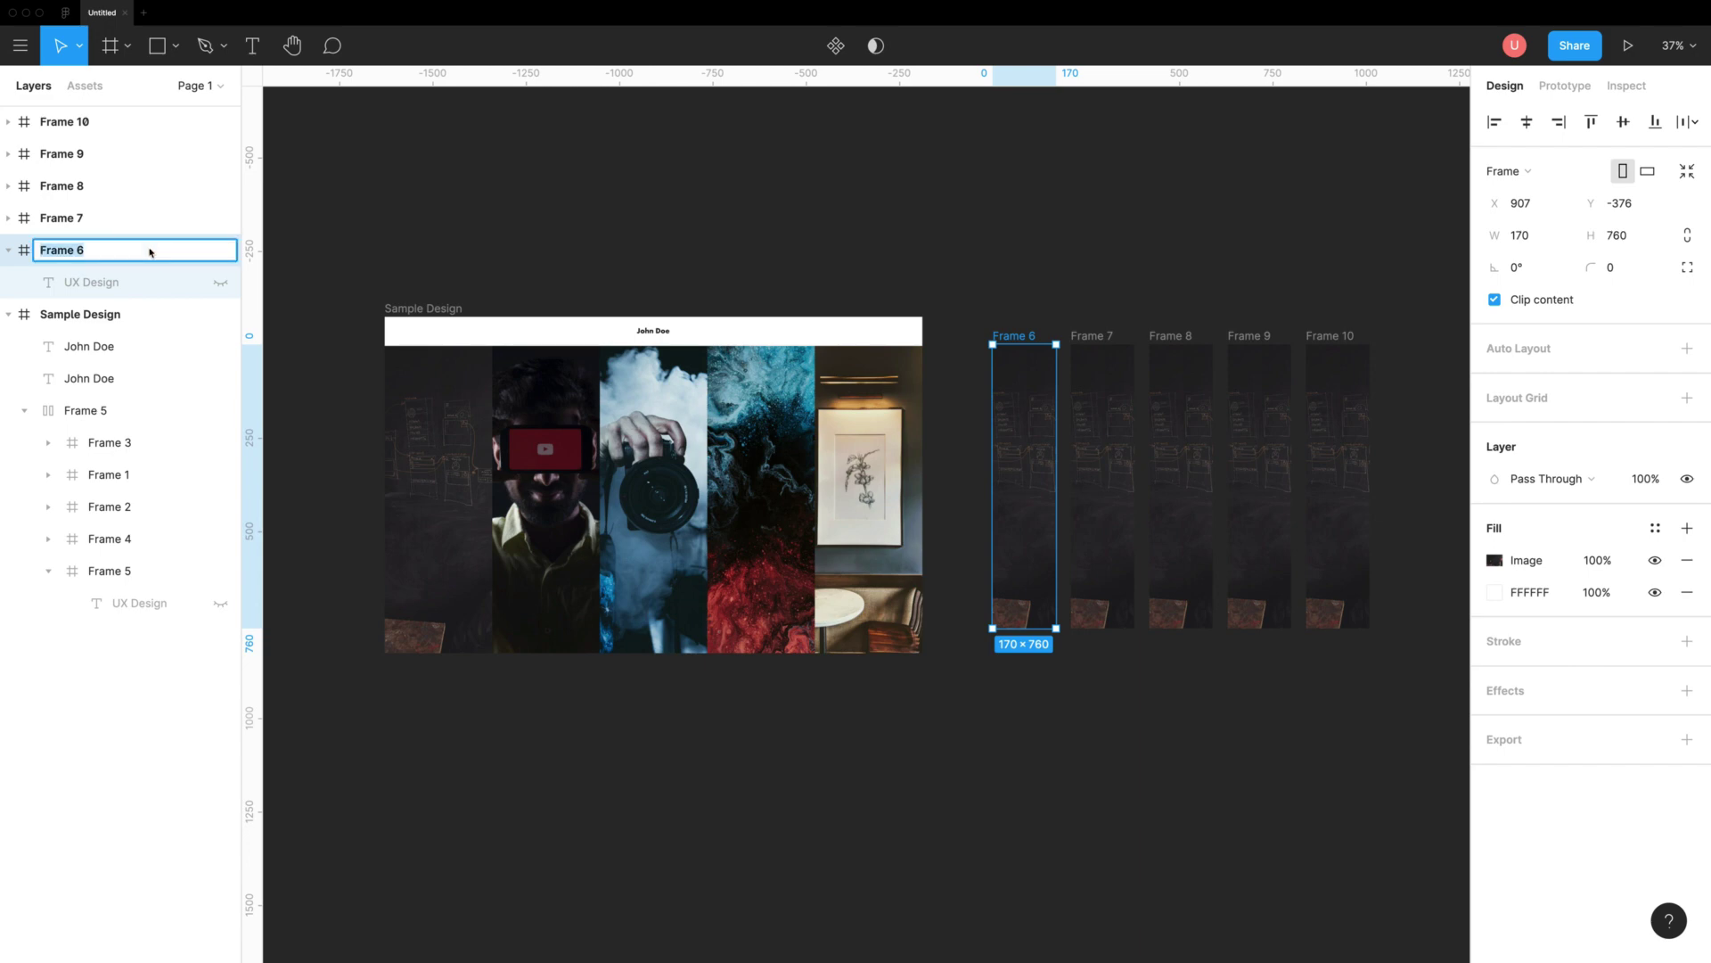
text(UX Design)
key(Return)
double_click(114, 221)
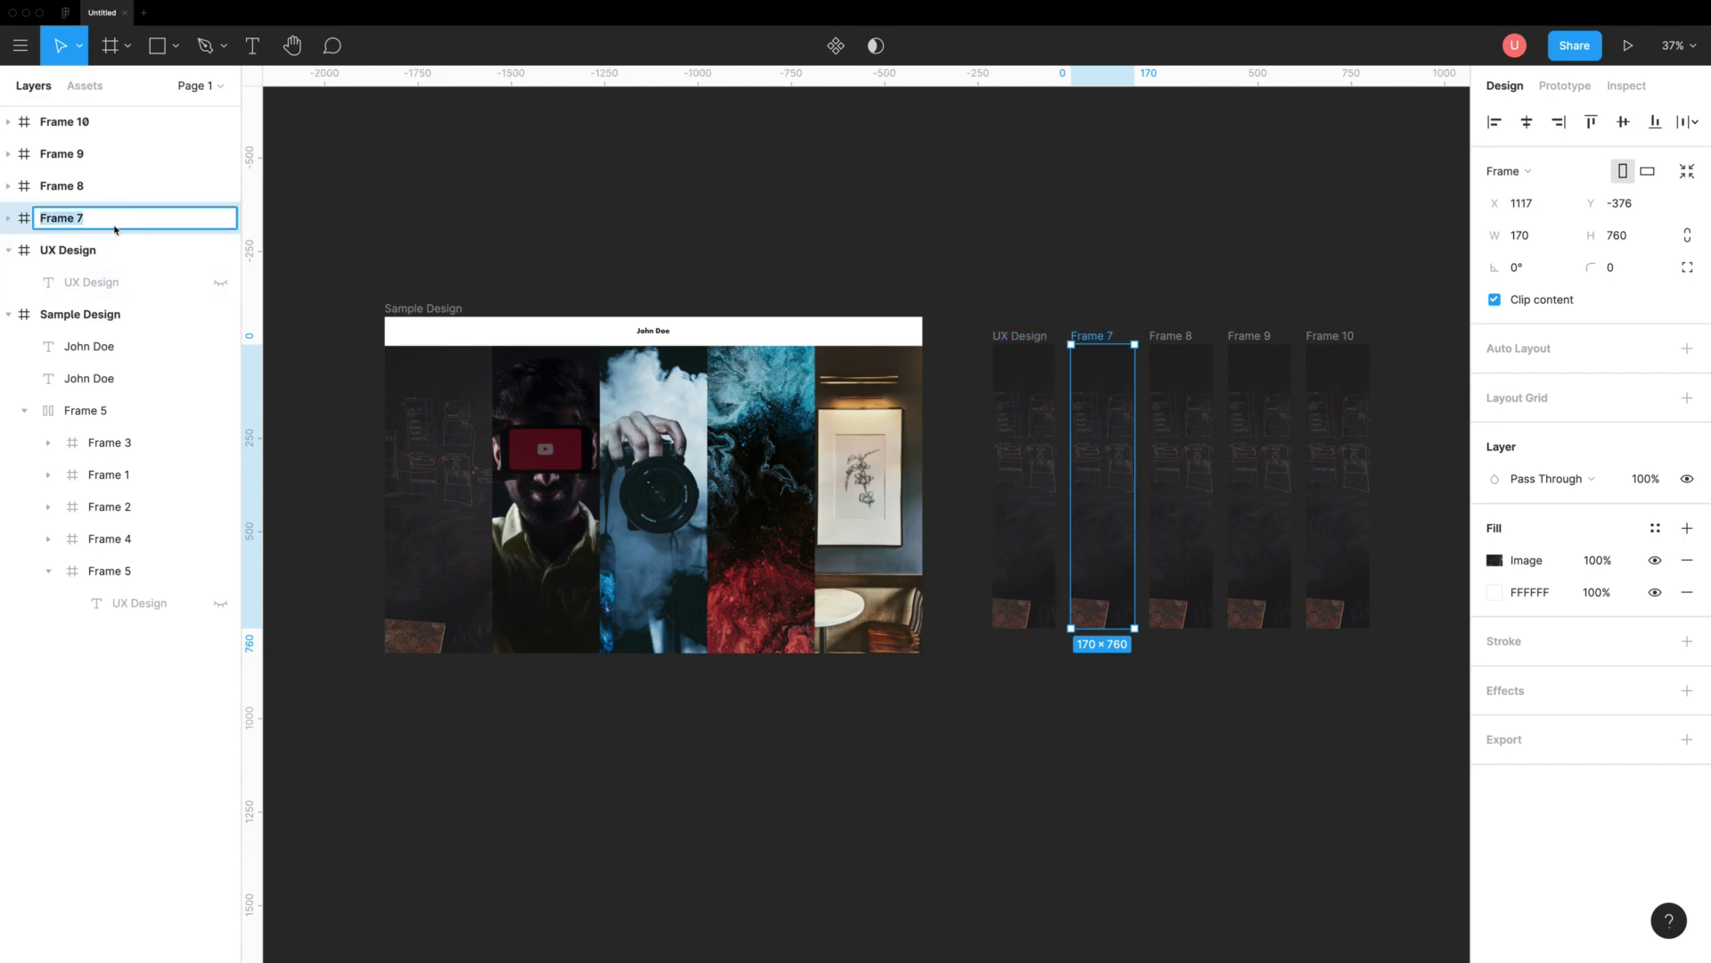
text(Youtube)
key(Return)
double_click(100, 186)
text(Photography)
key(Return)
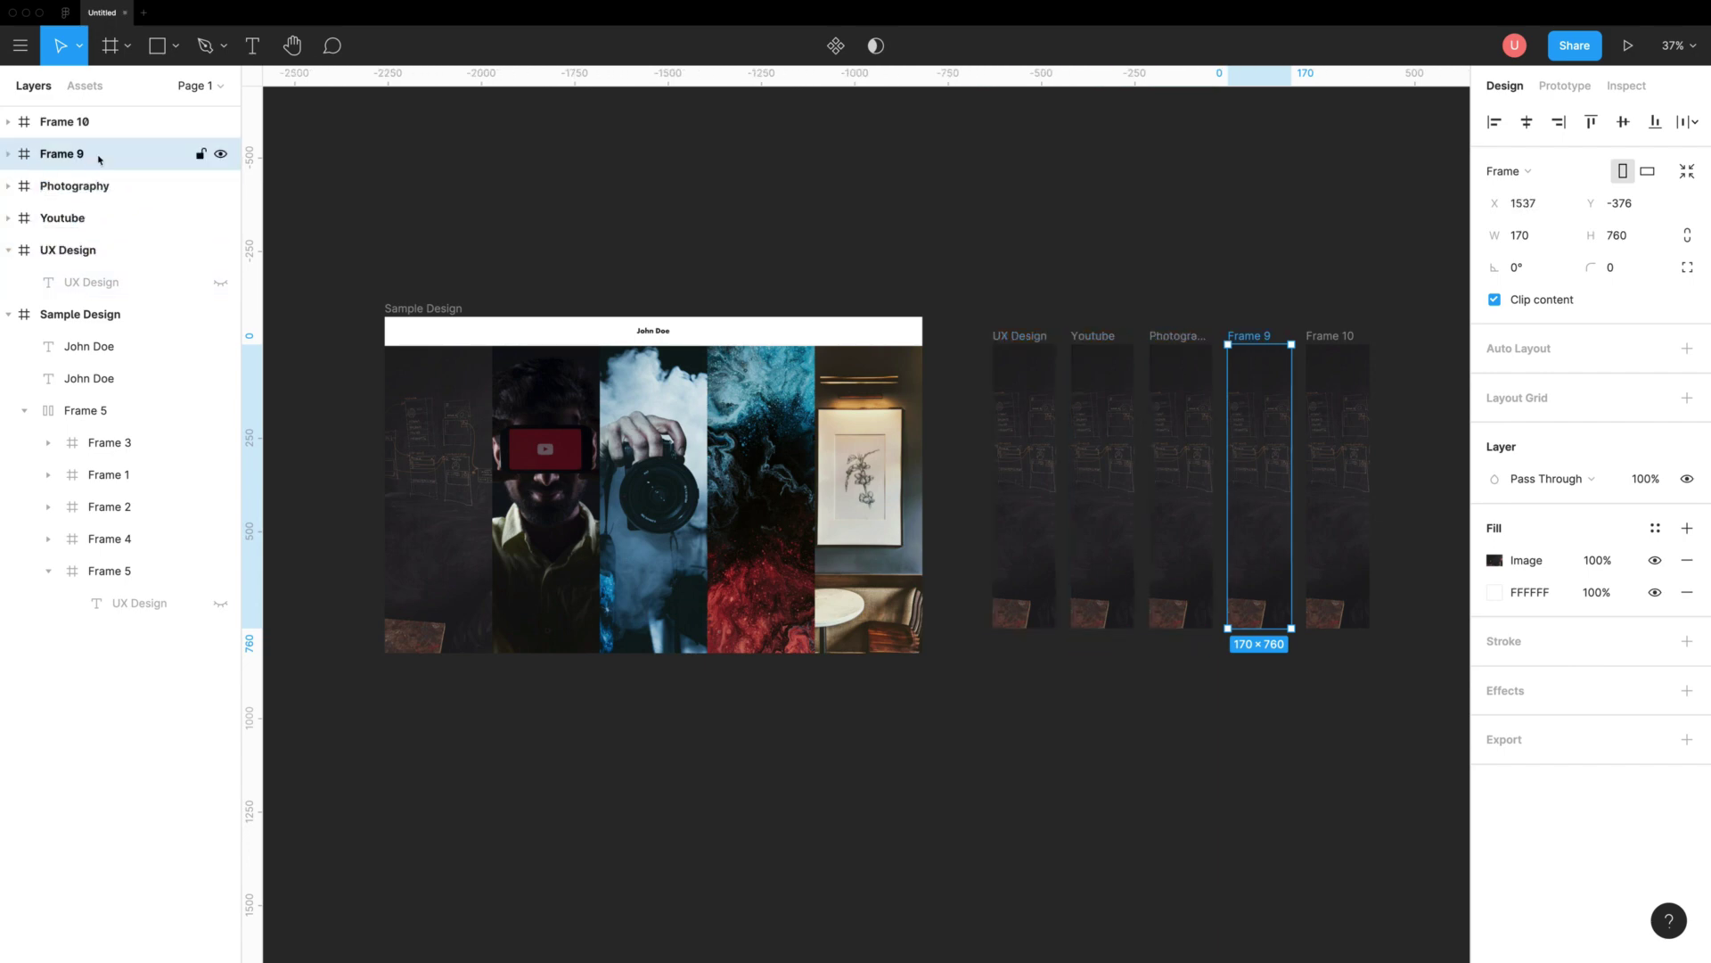
Step: Rename the remaining two strips Painting and Sketching
double_click(99, 155)
text(Painting)
key(Return)
double_click(89, 123)
text(Sketching)
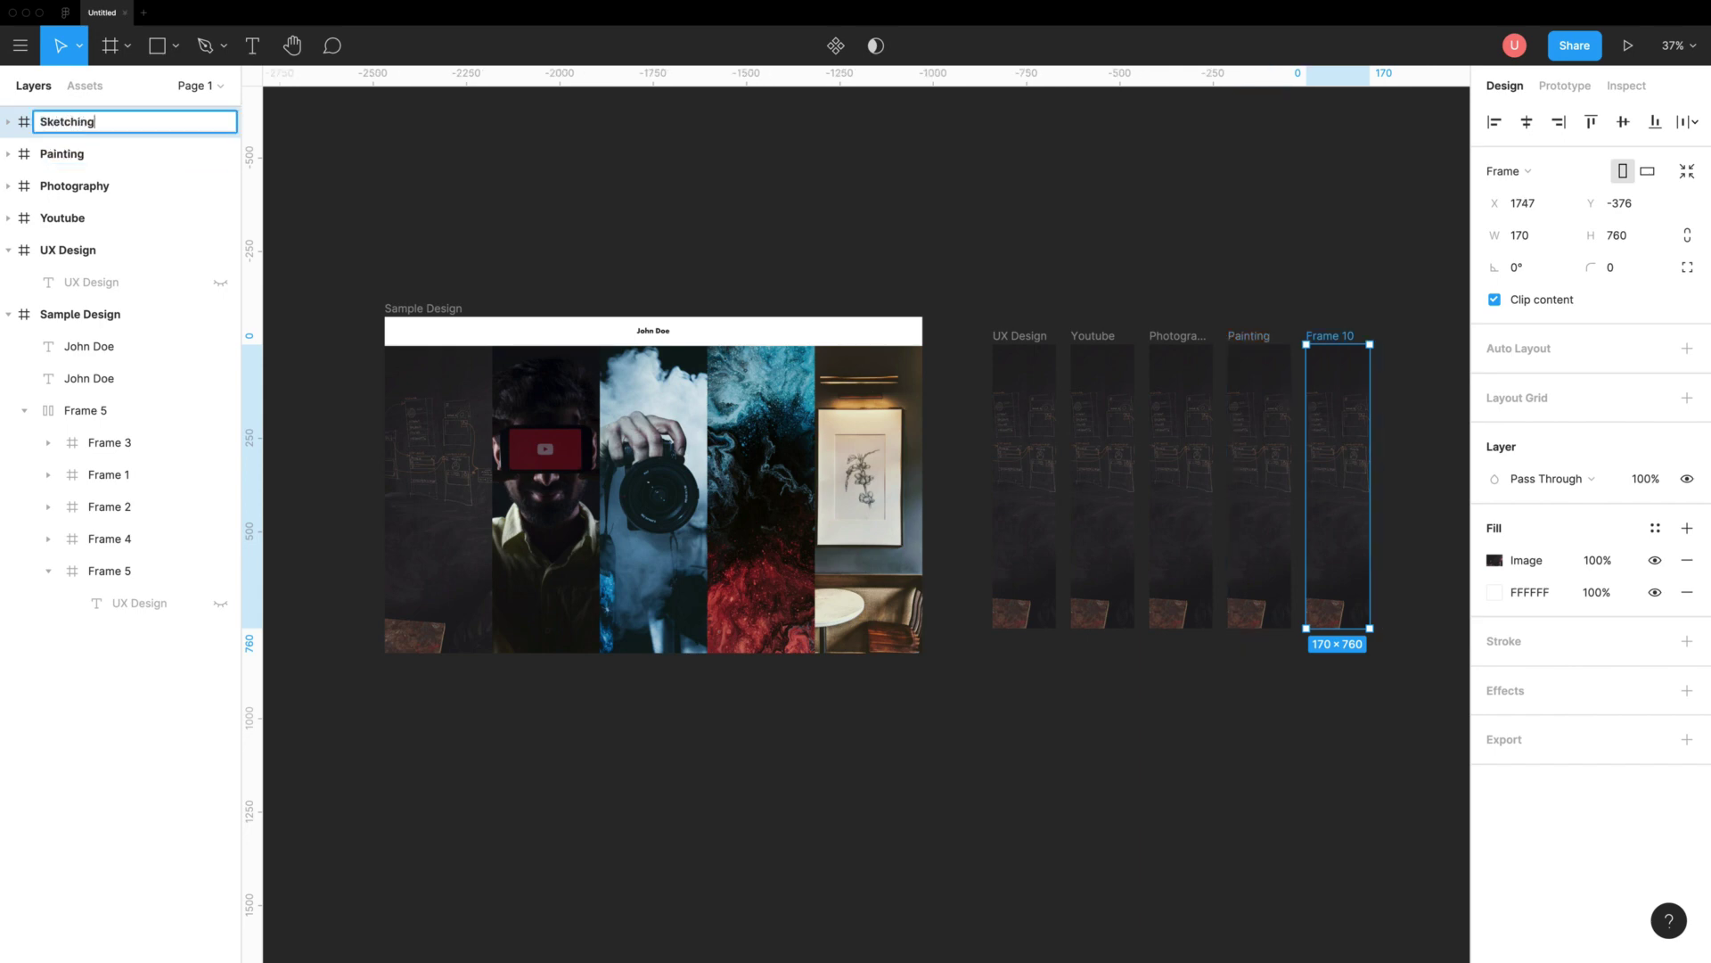
key(Return)
click(513, 187)
scroll(931, 286, right, 1)
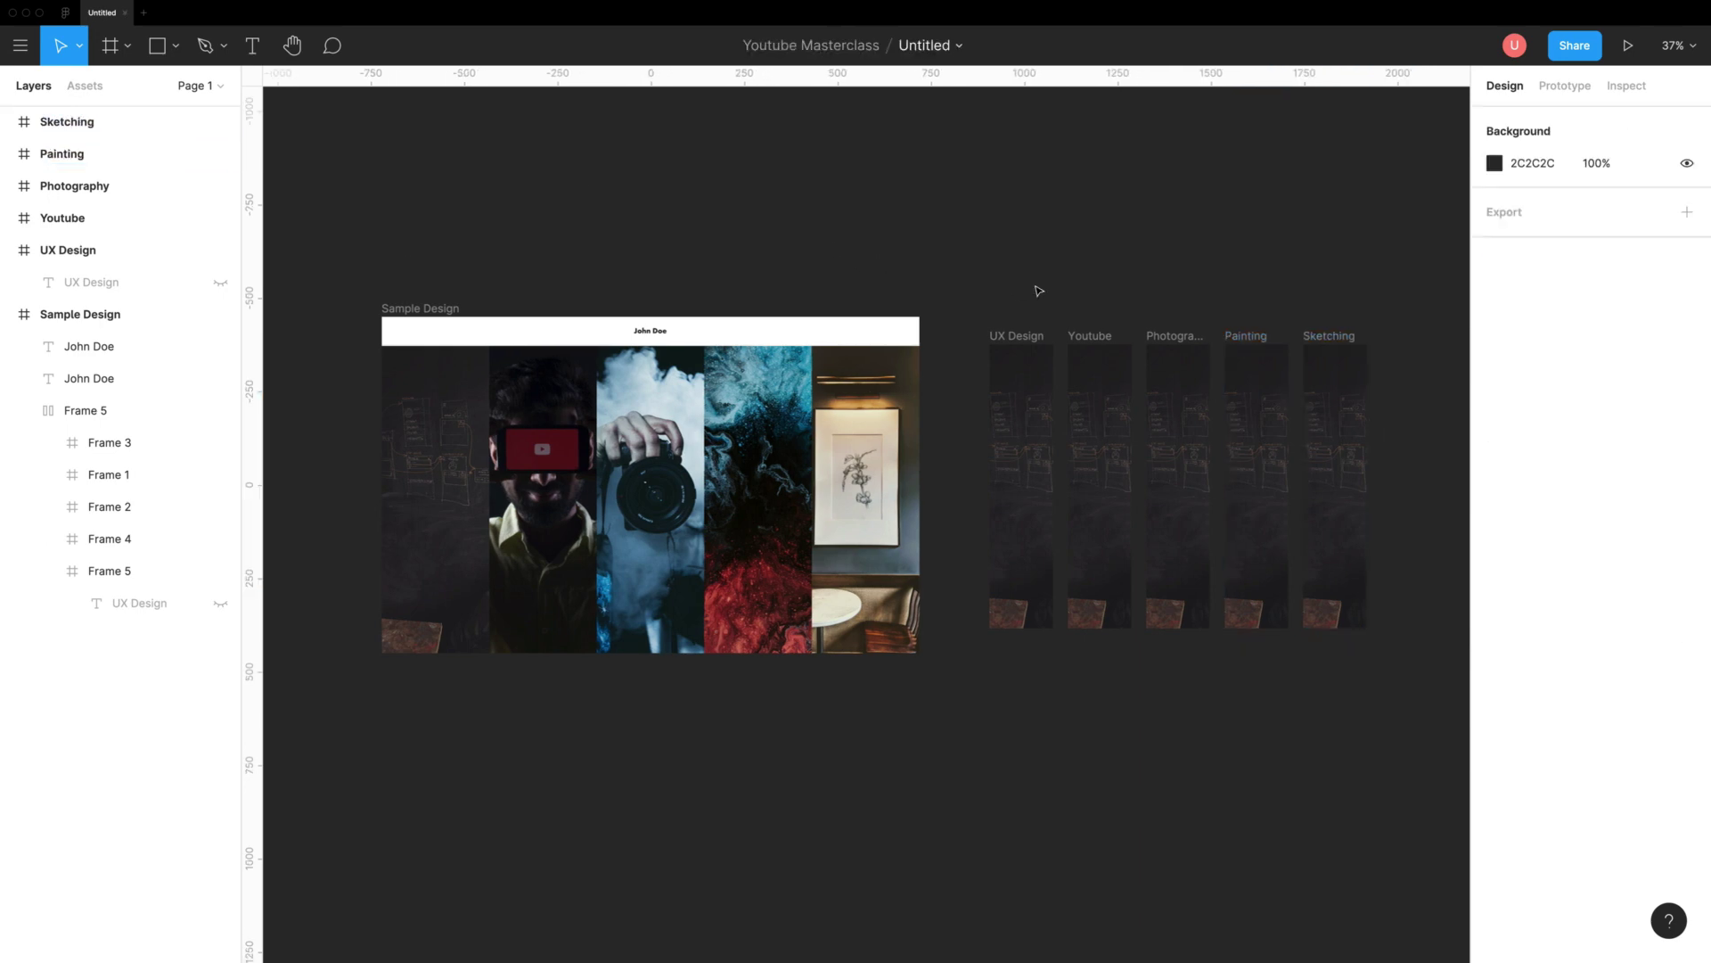
scroll(1175, 693, right, 5)
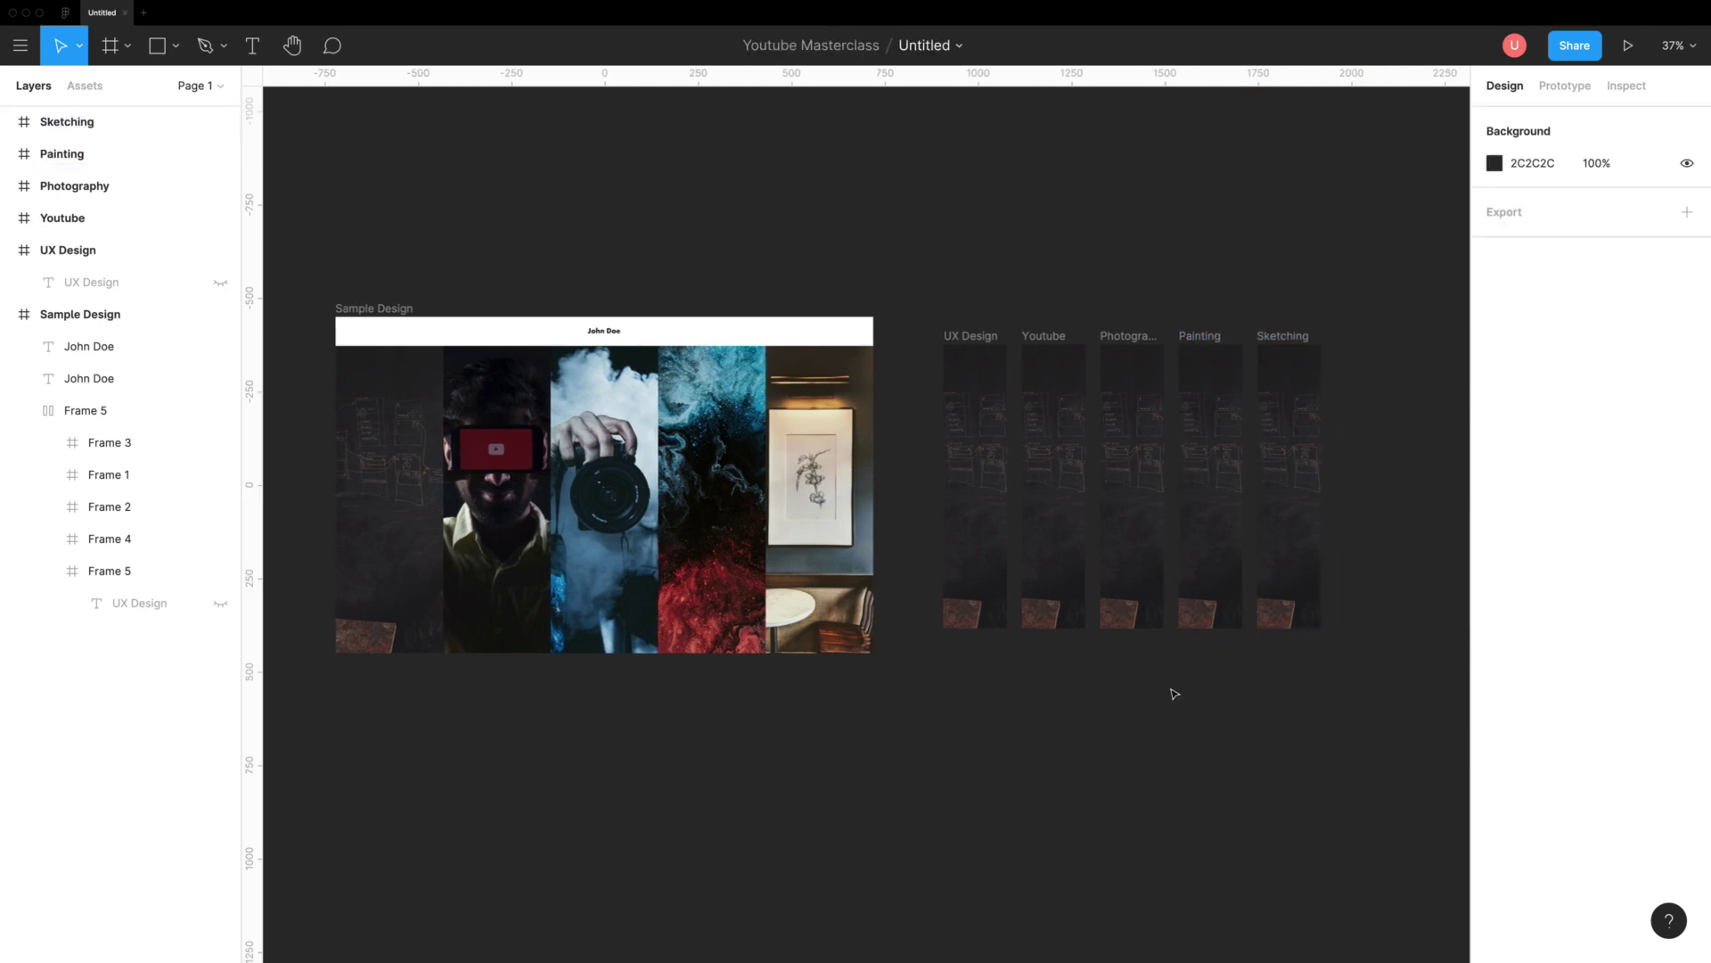
Step: Draw a 341×99 frame beside the strips and add 'John Doe' text inside it
key(f)
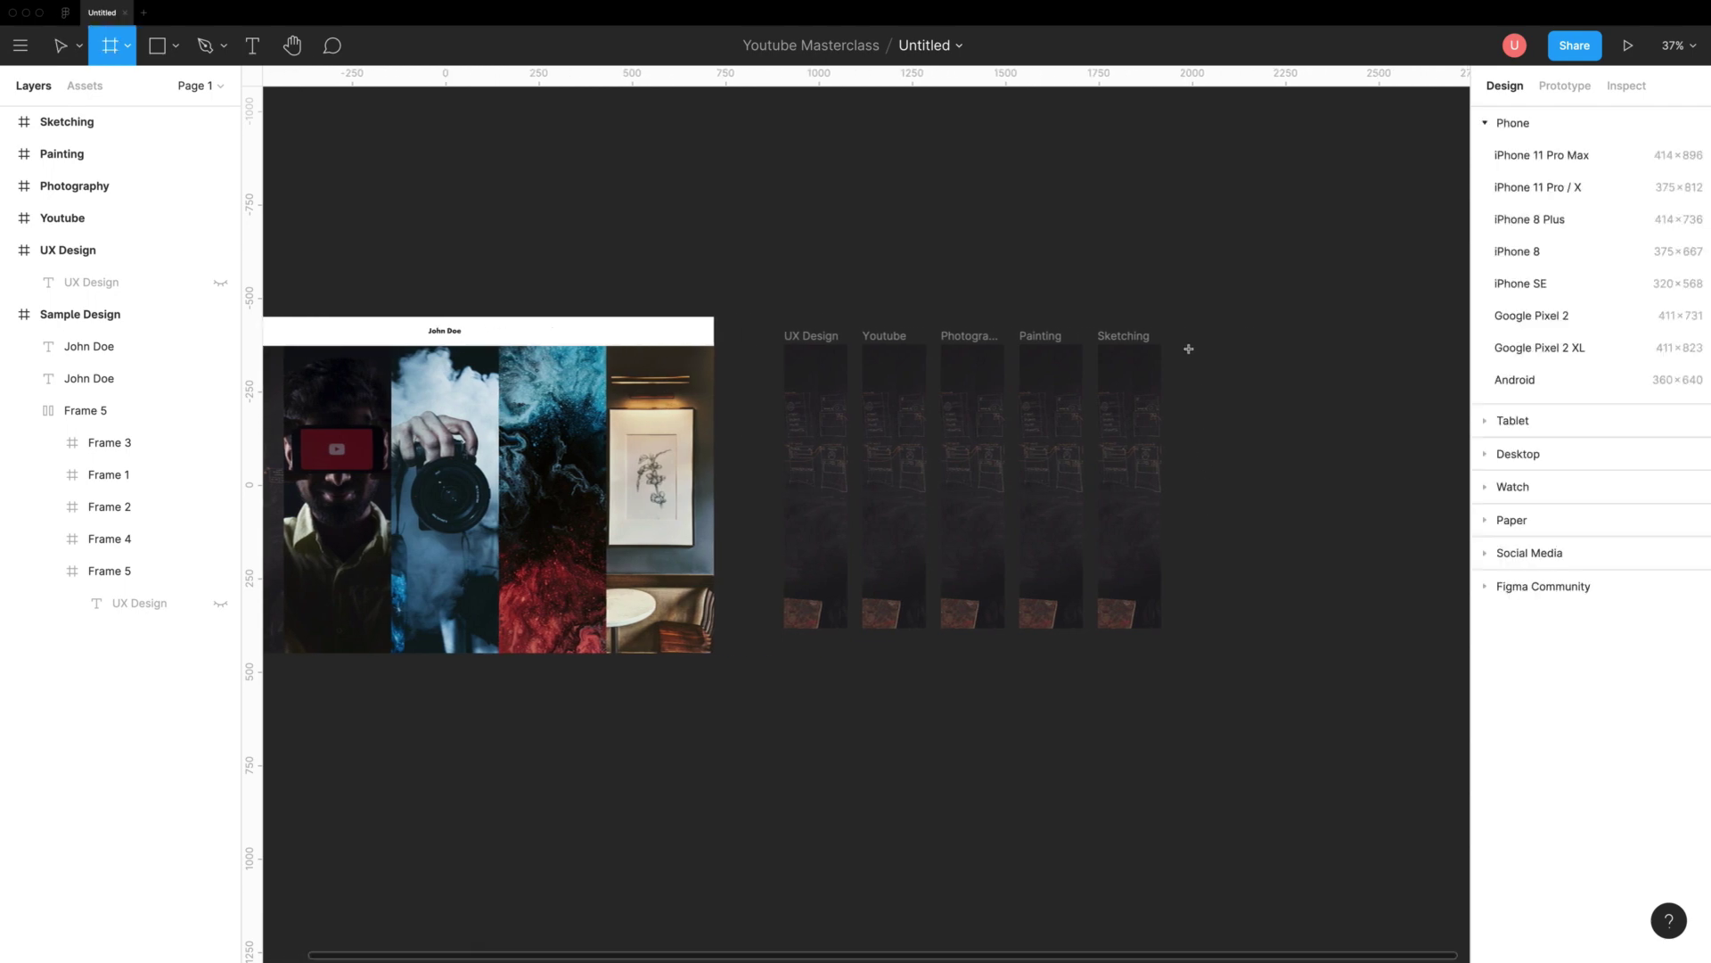
drag(1180, 345, 1307, 380)
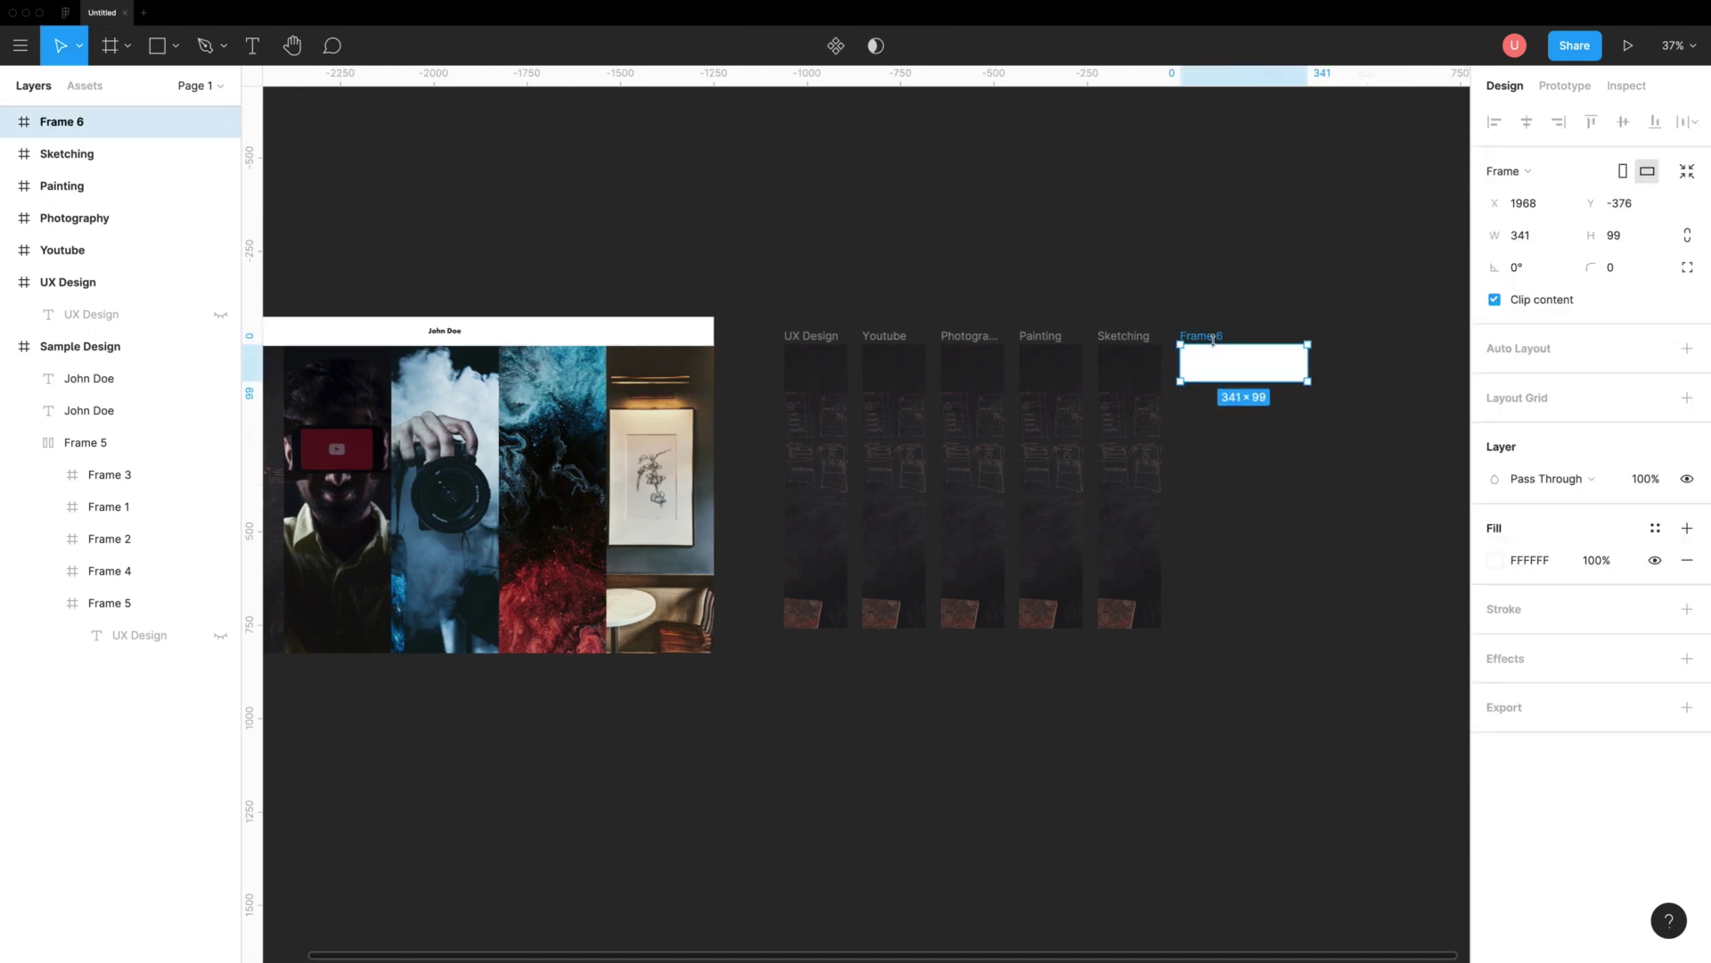
key(t)
click(1215, 373)
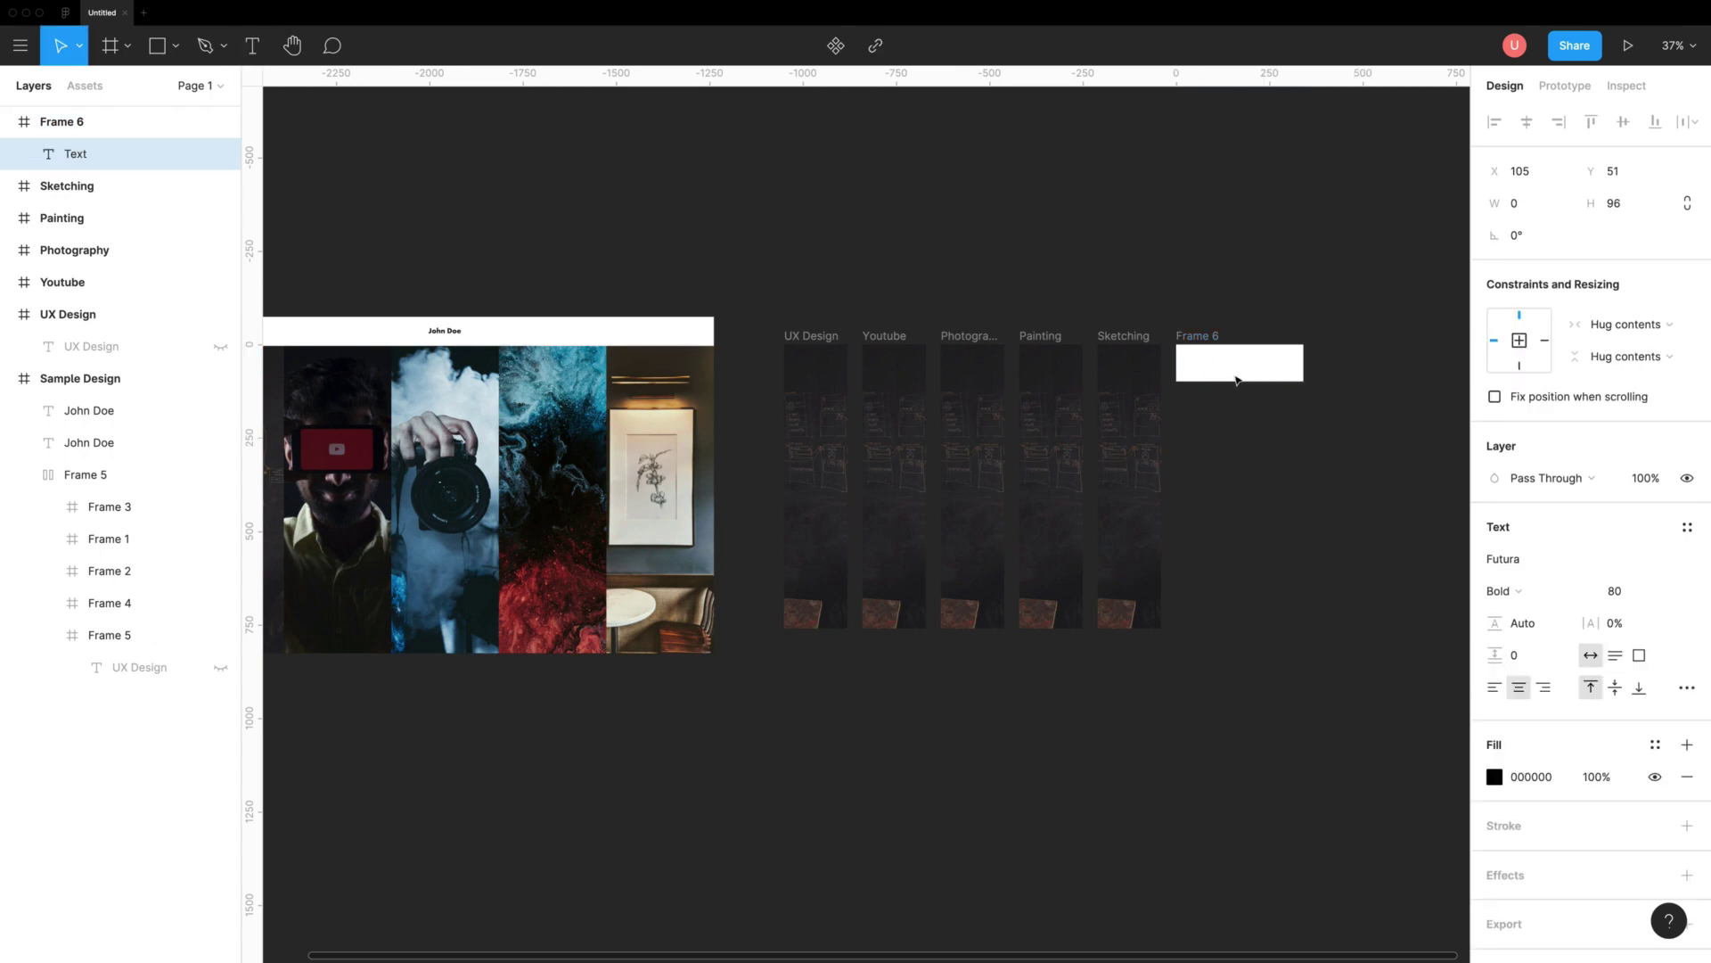
text(John Doe)
key(Escape)
Step: Set the John Doe text to size 30 and centre it with centre constraints
click(1615, 591)
text(30)
key(Return)
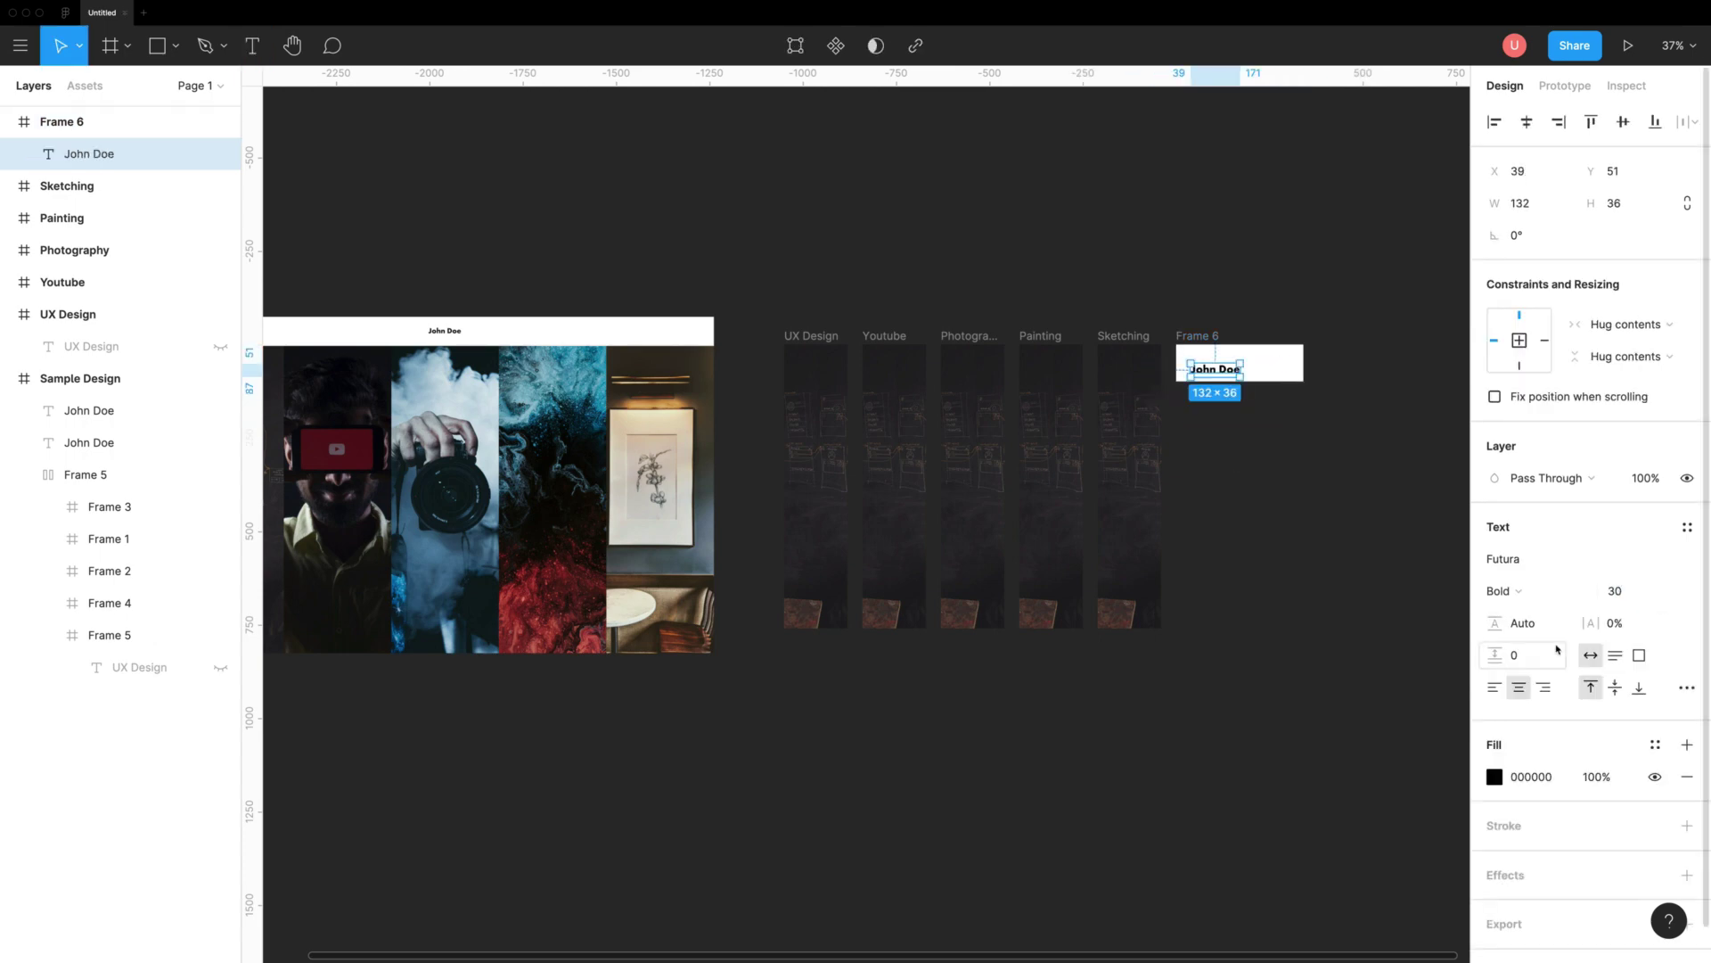
drag(1213, 374, 1237, 368)
click(1519, 337)
click(1518, 339)
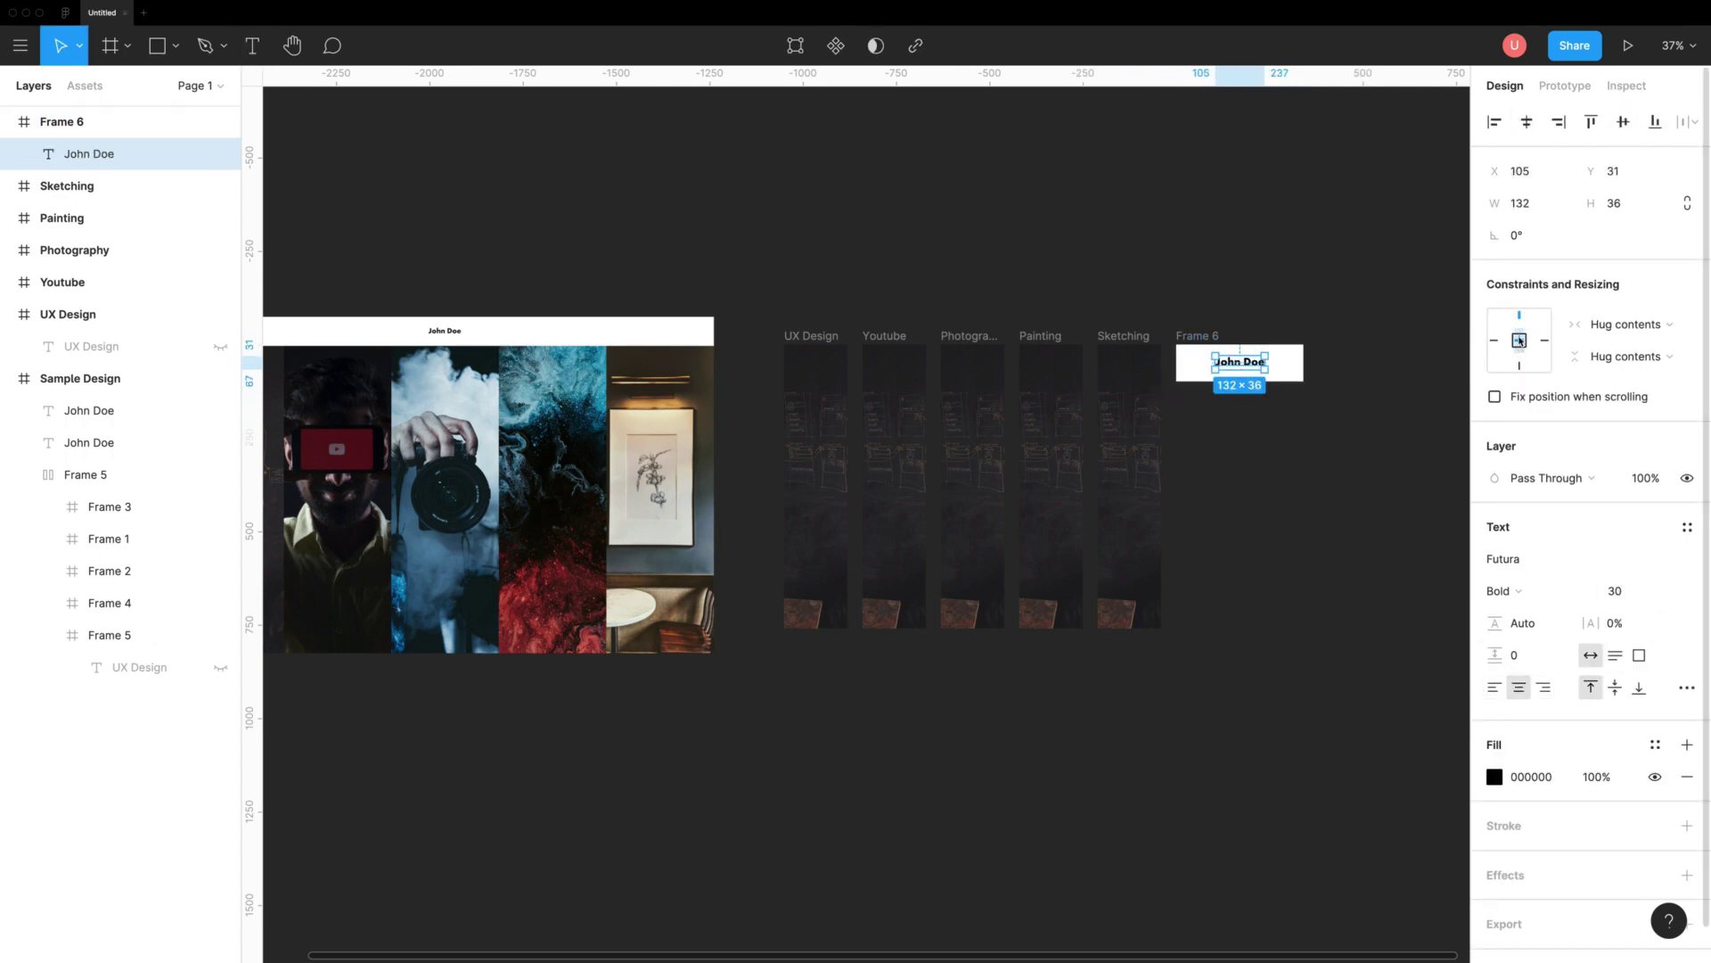
Step: Rename the new frame to 'Header'
click(1395, 407)
click(124, 121)
double_click(128, 122)
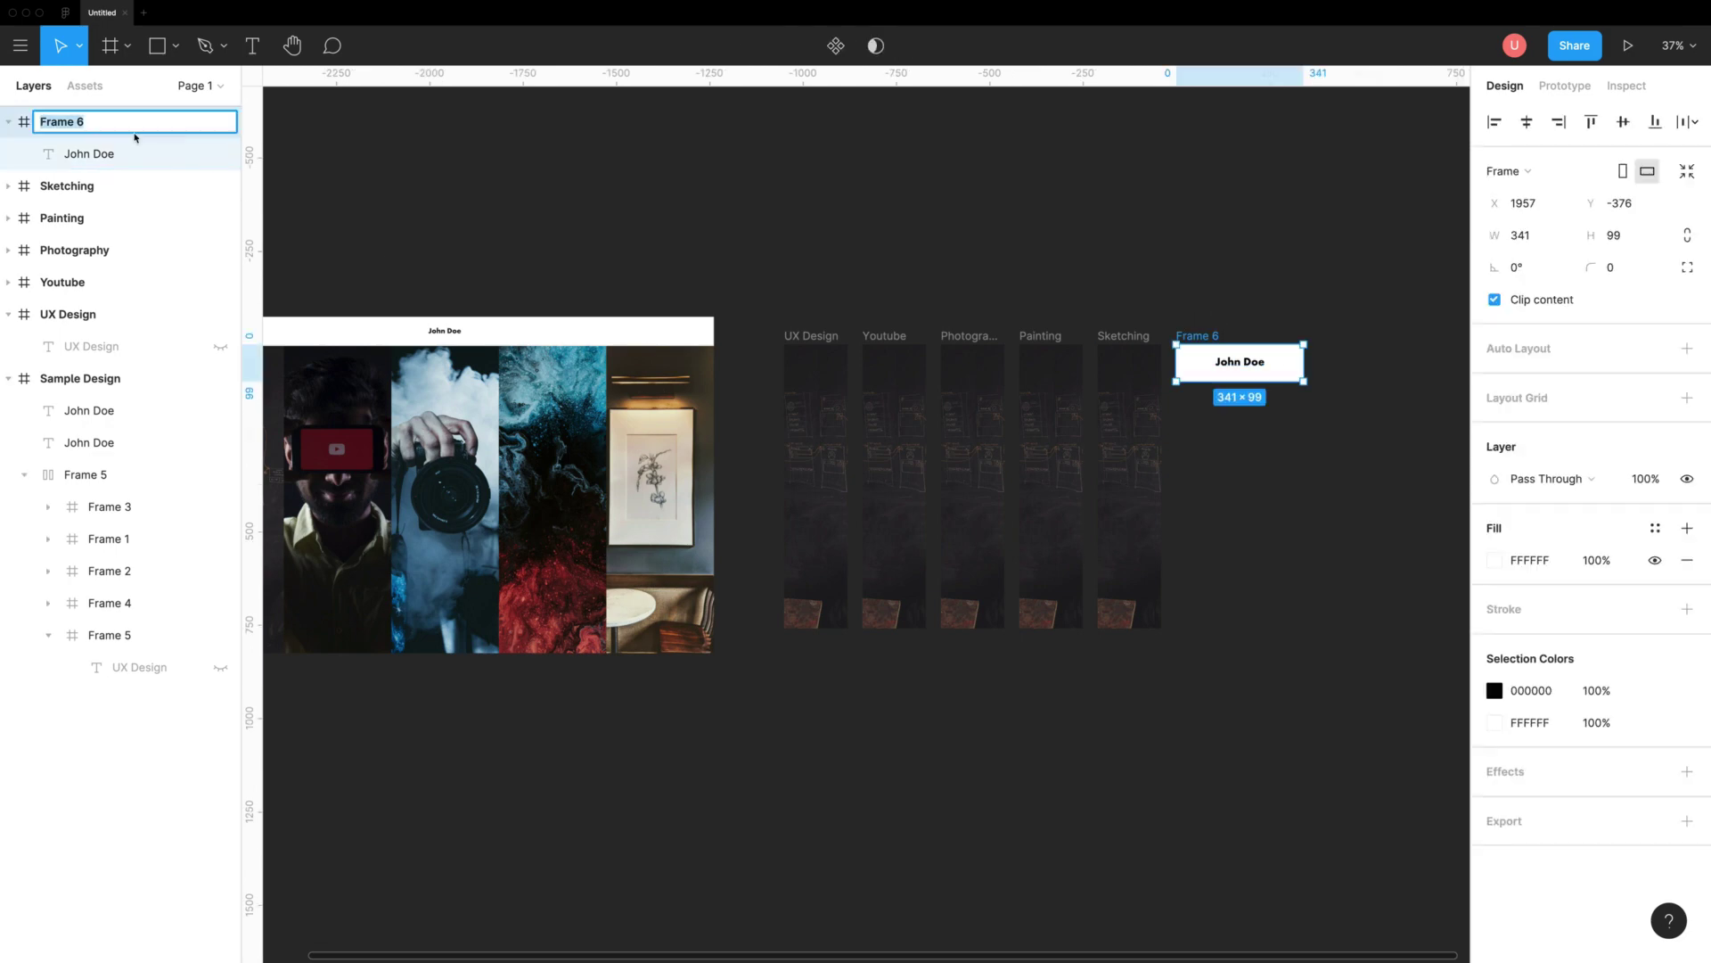
text(Menu)
key(super+a)
key(BackSpace)
key(Return)
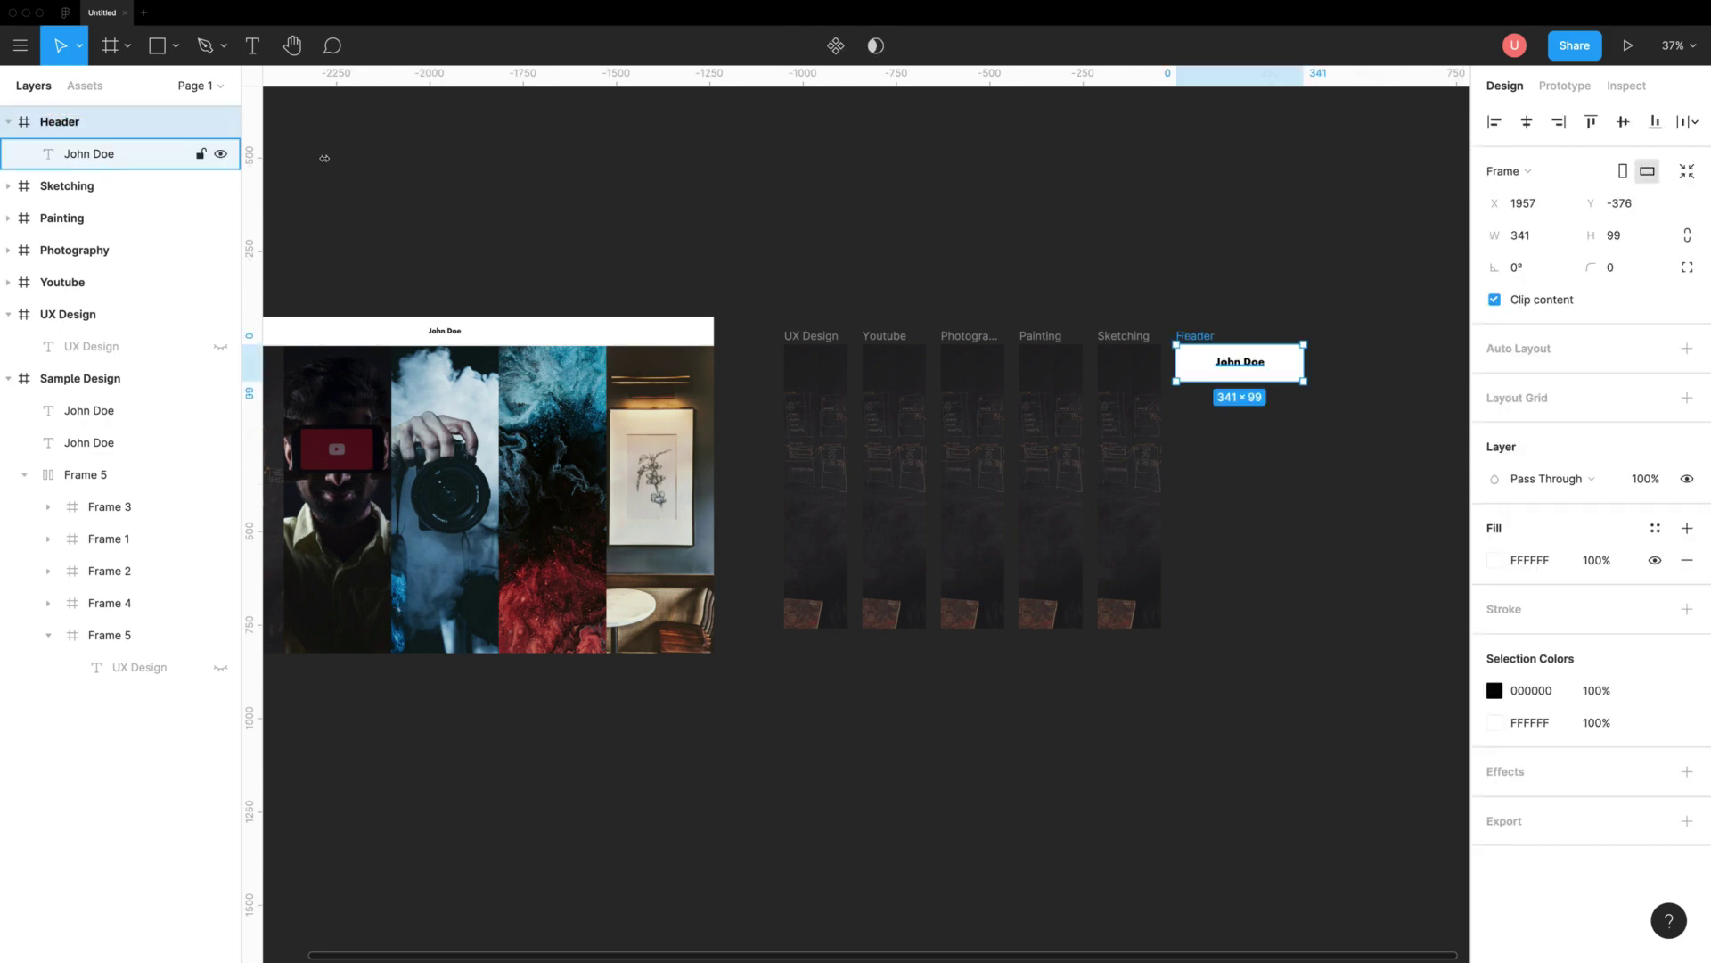
click(607, 210)
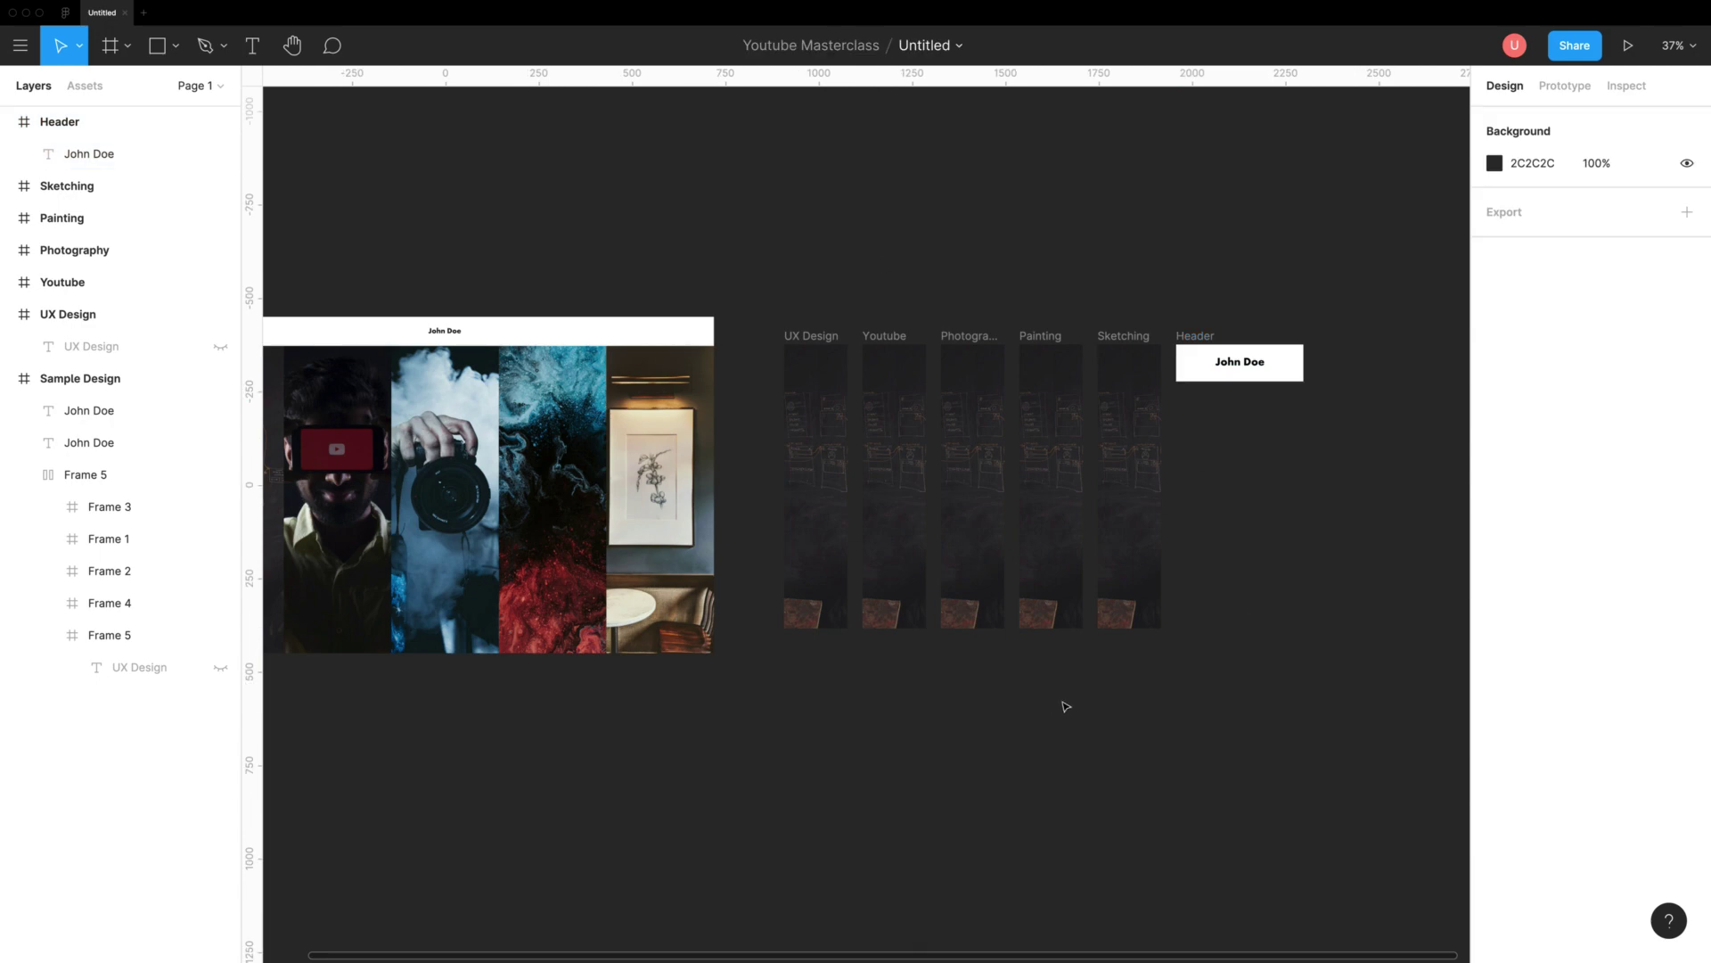
Step: Make the Header and the five strips separate components using Create Multiple Components
drag(761, 313, 1340, 691)
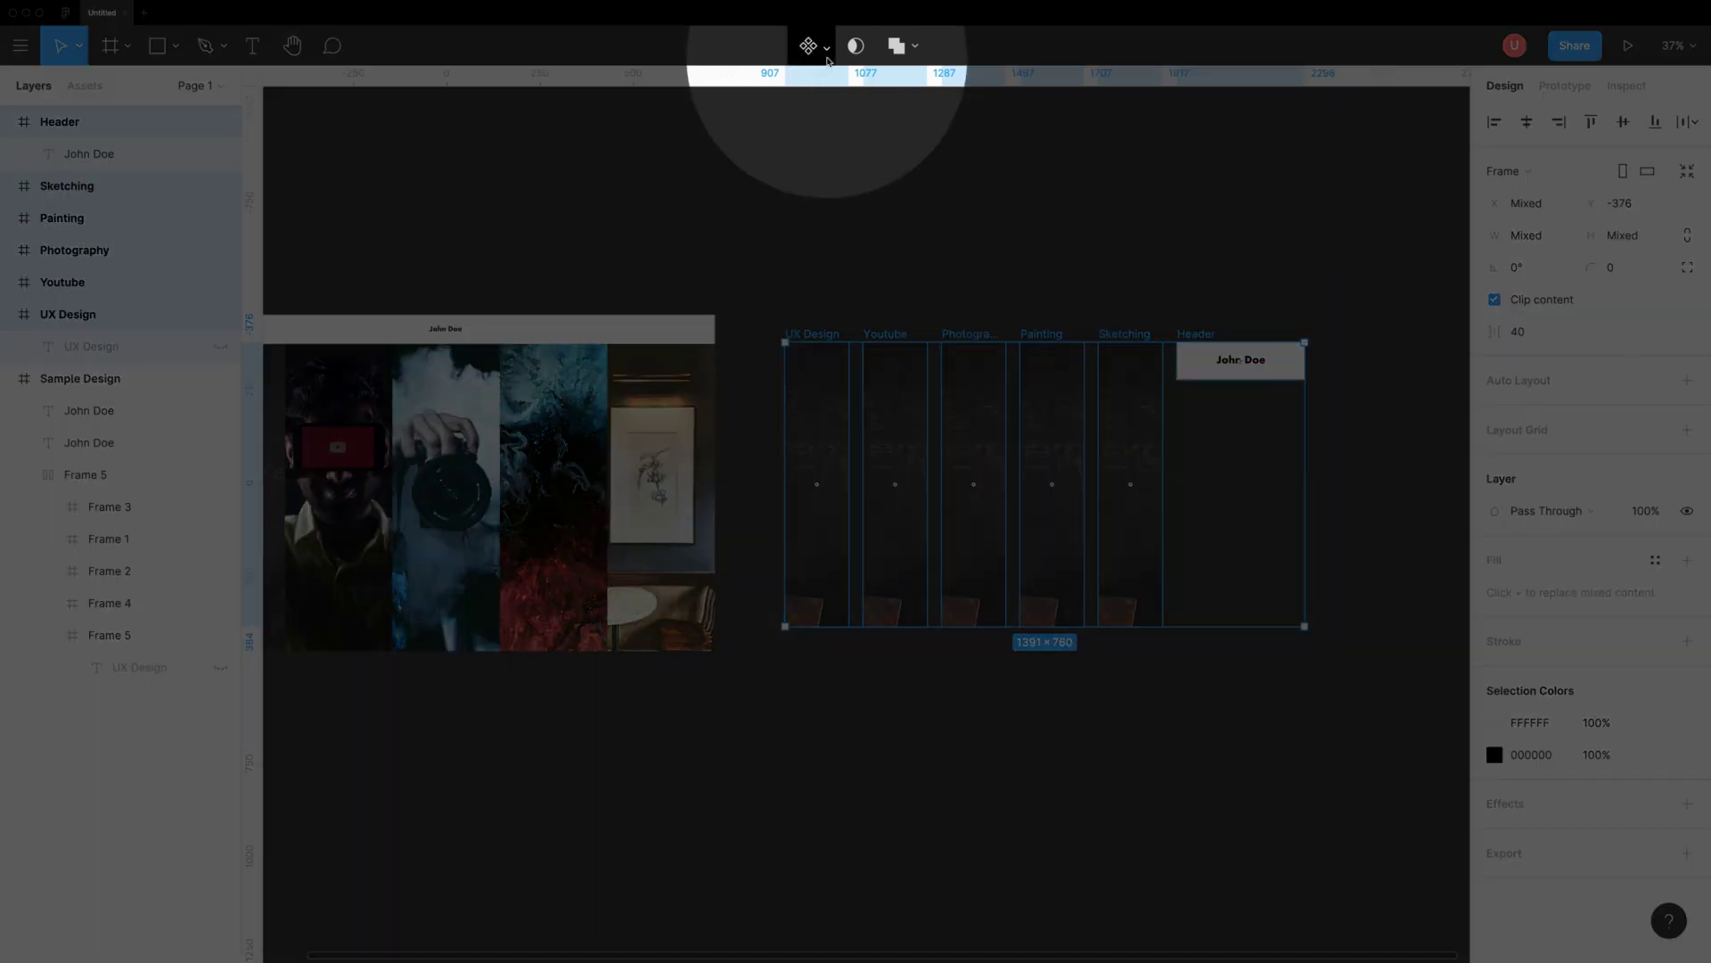
click(827, 52)
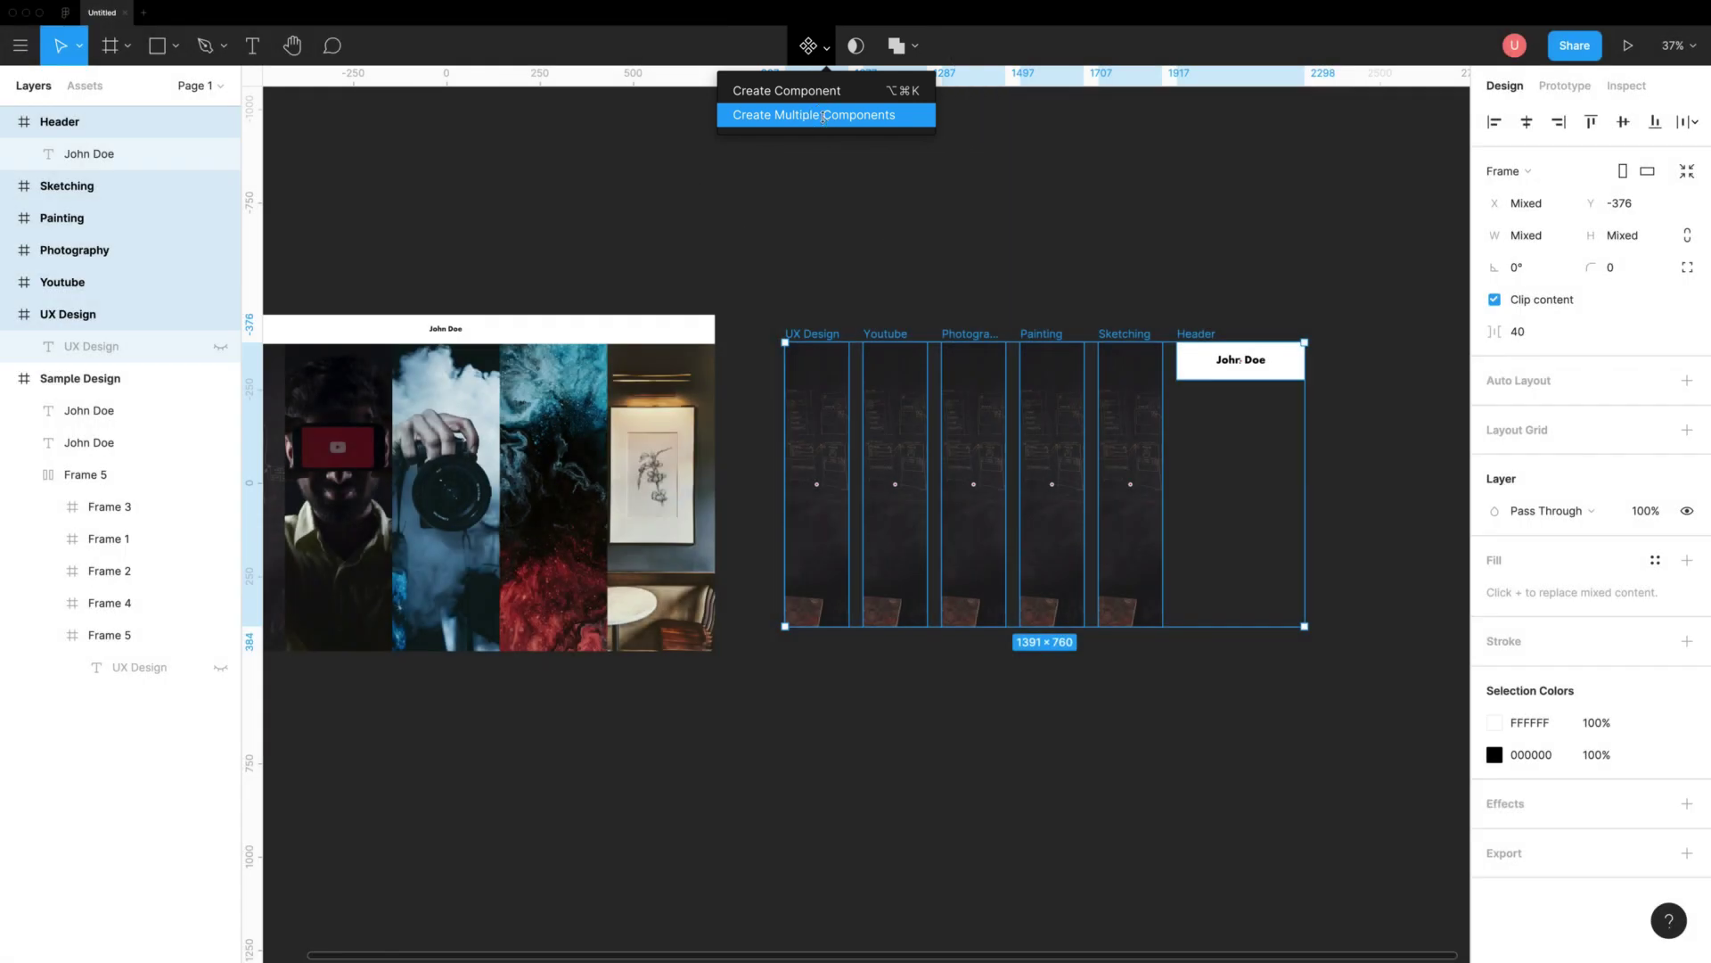
click(824, 115)
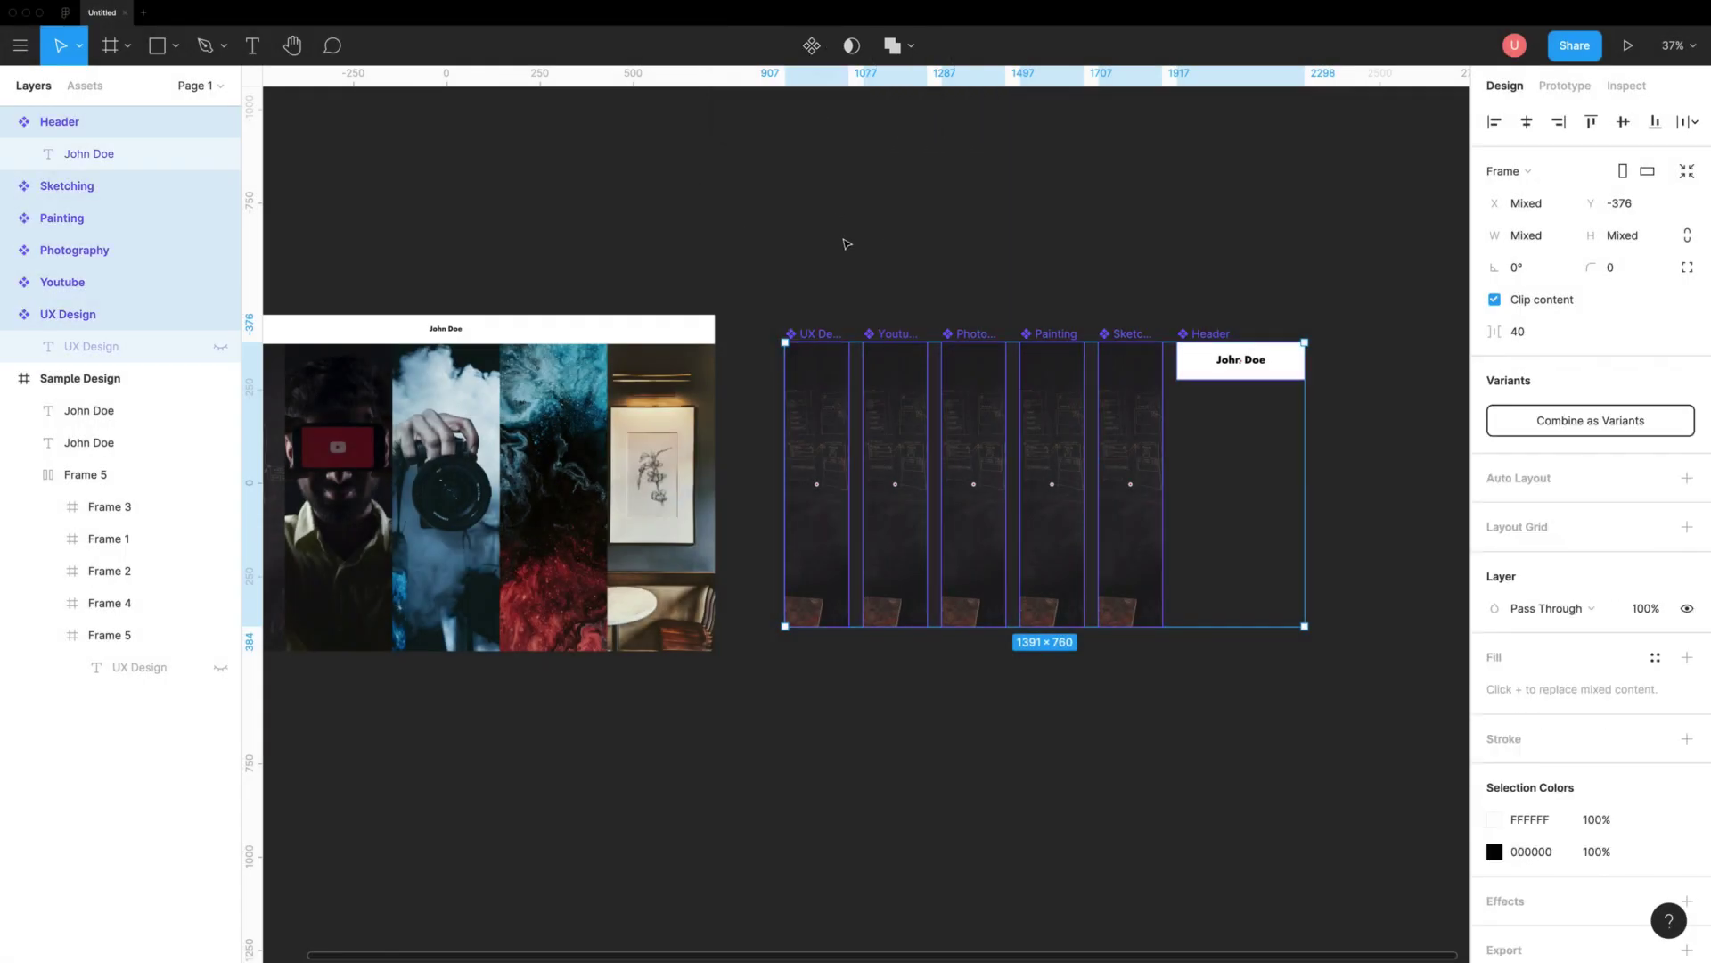
Step: Fill the Youtube strip with an Unsplash photo from a 'youtube' search
click(1364, 368)
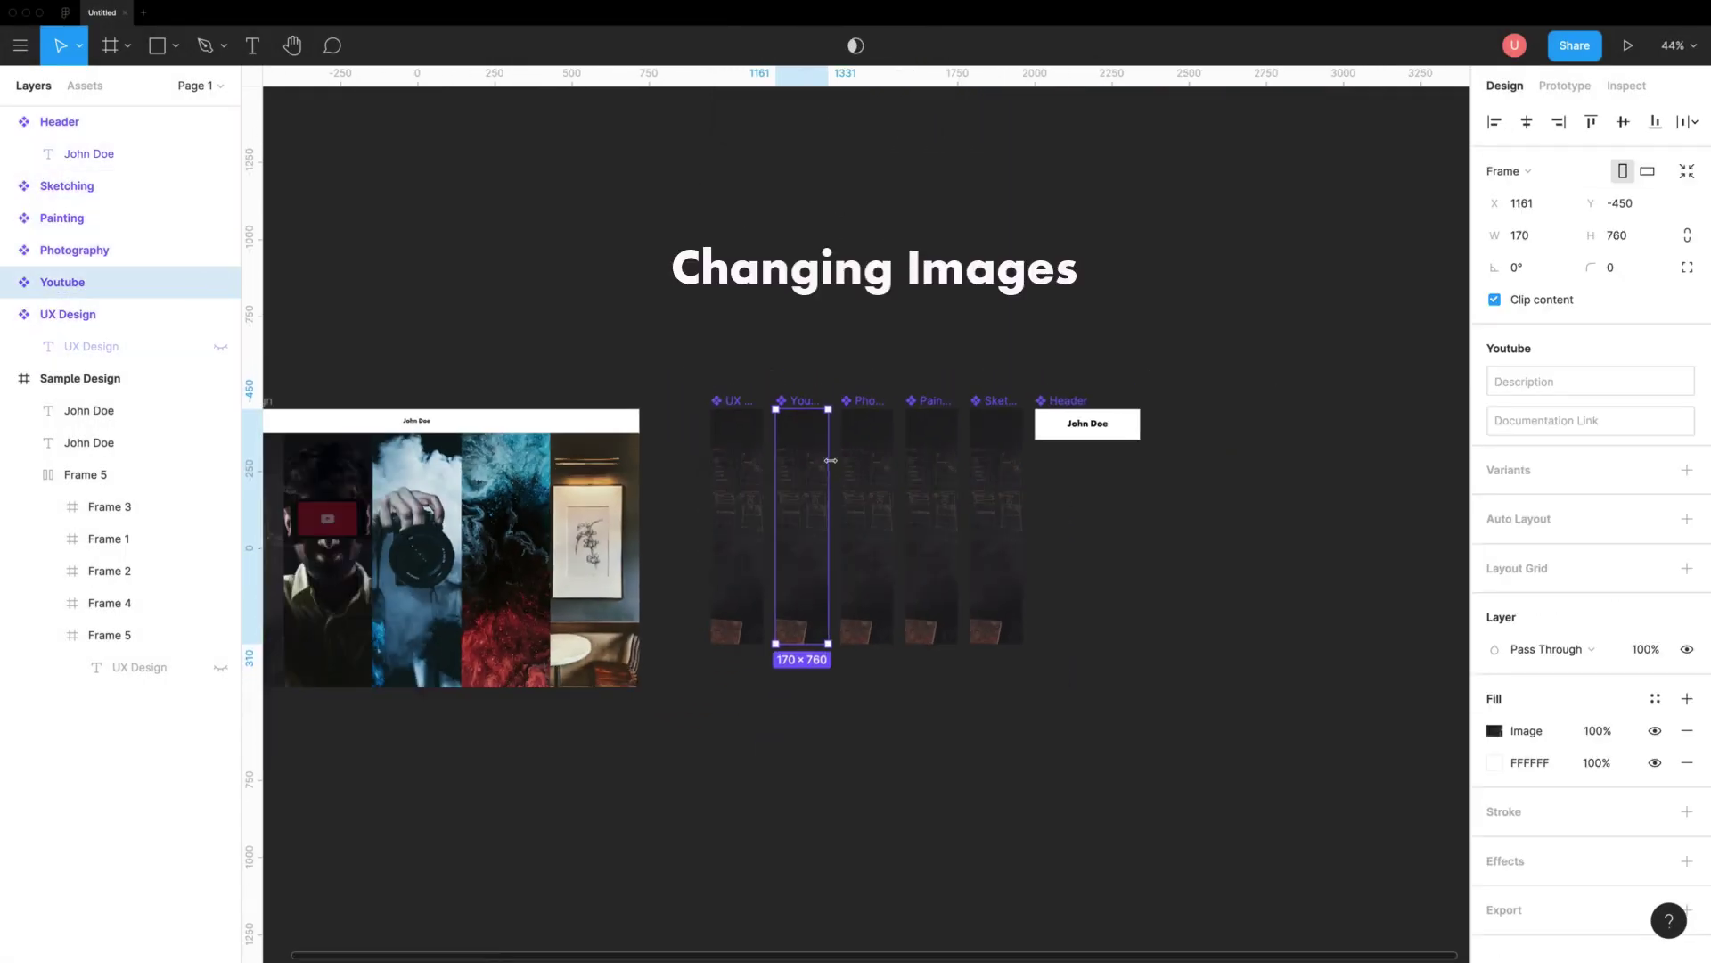
right_click(813, 535)
mouse_move(848, 760)
mouse_move(1114, 895)
click(1271, 748)
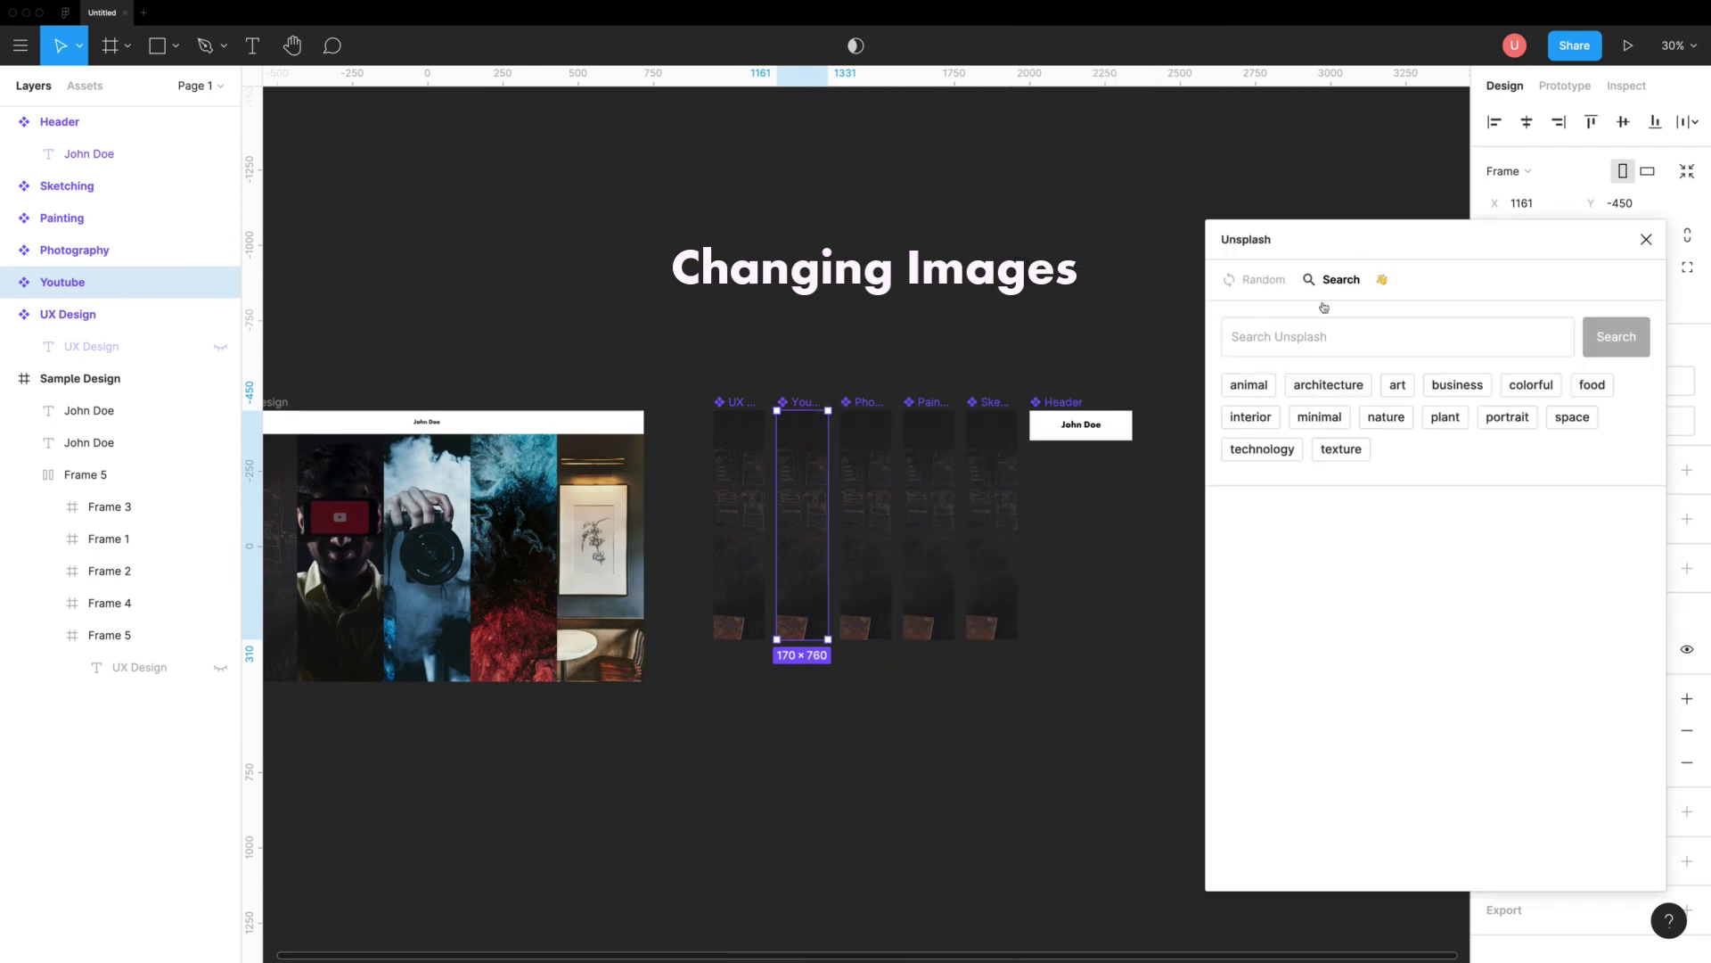
click(1328, 336)
text(youtube)
key(Return)
click(1388, 483)
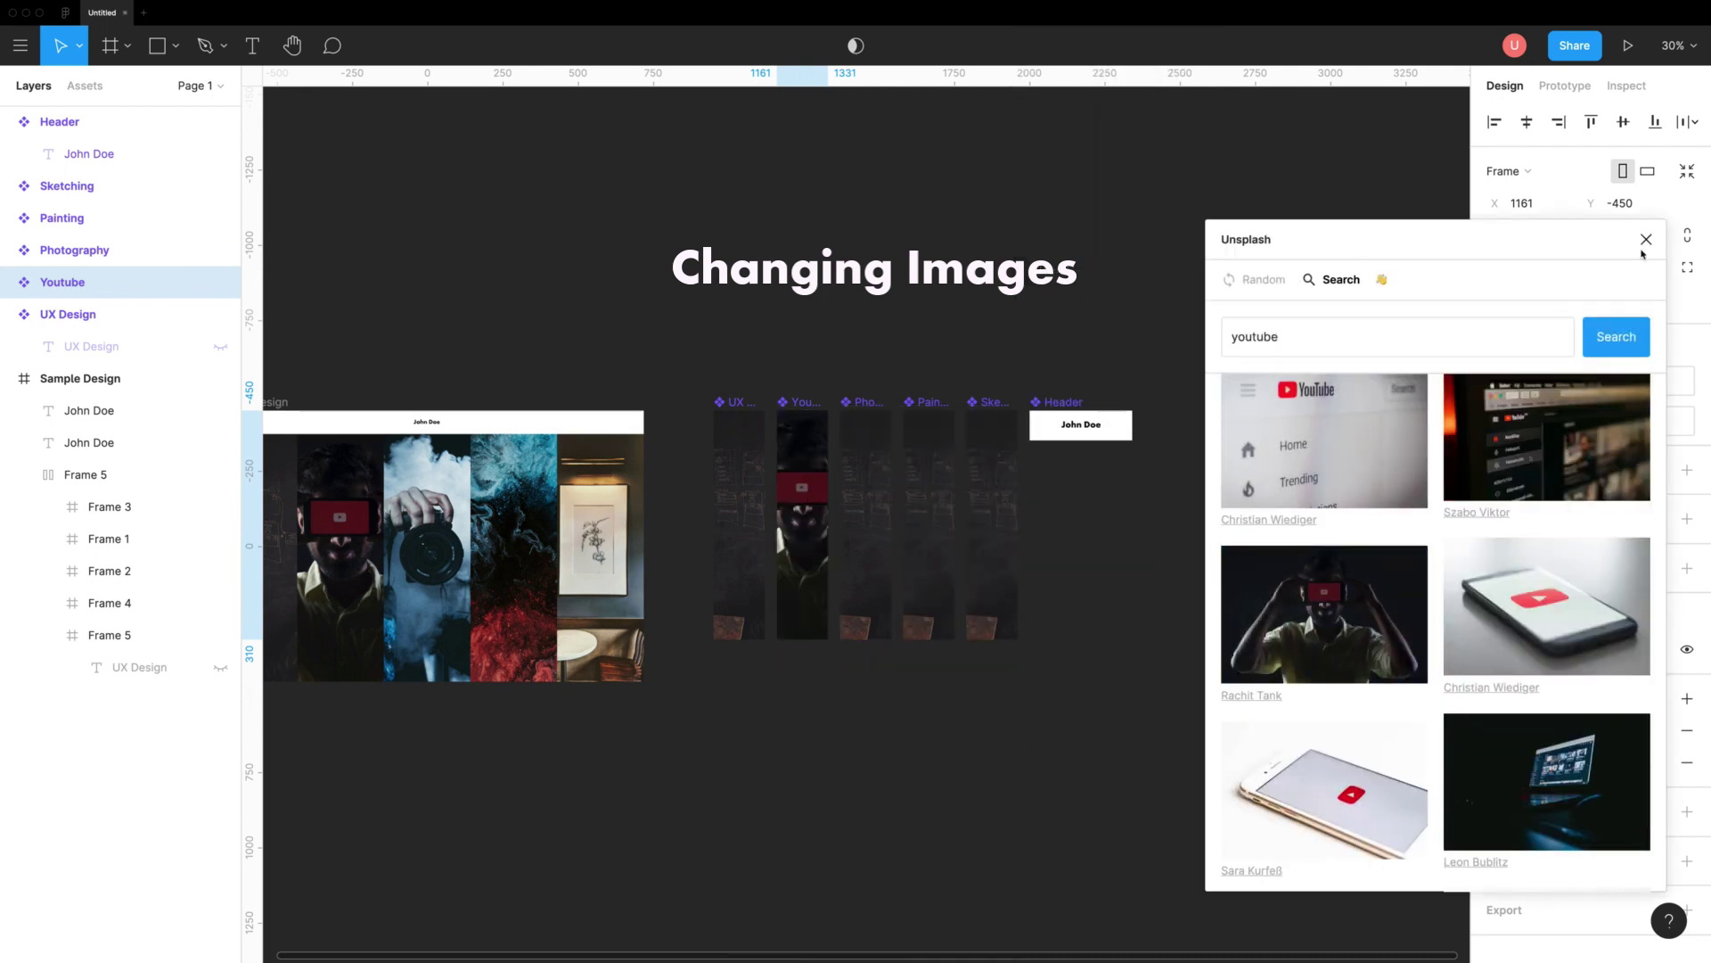
Step: Fill the Photography strip with a smoke-camera photo from a 'photographer' search
right_click(872, 534)
mouse_move(908, 763)
mouse_move(1102, 919)
click(1320, 813)
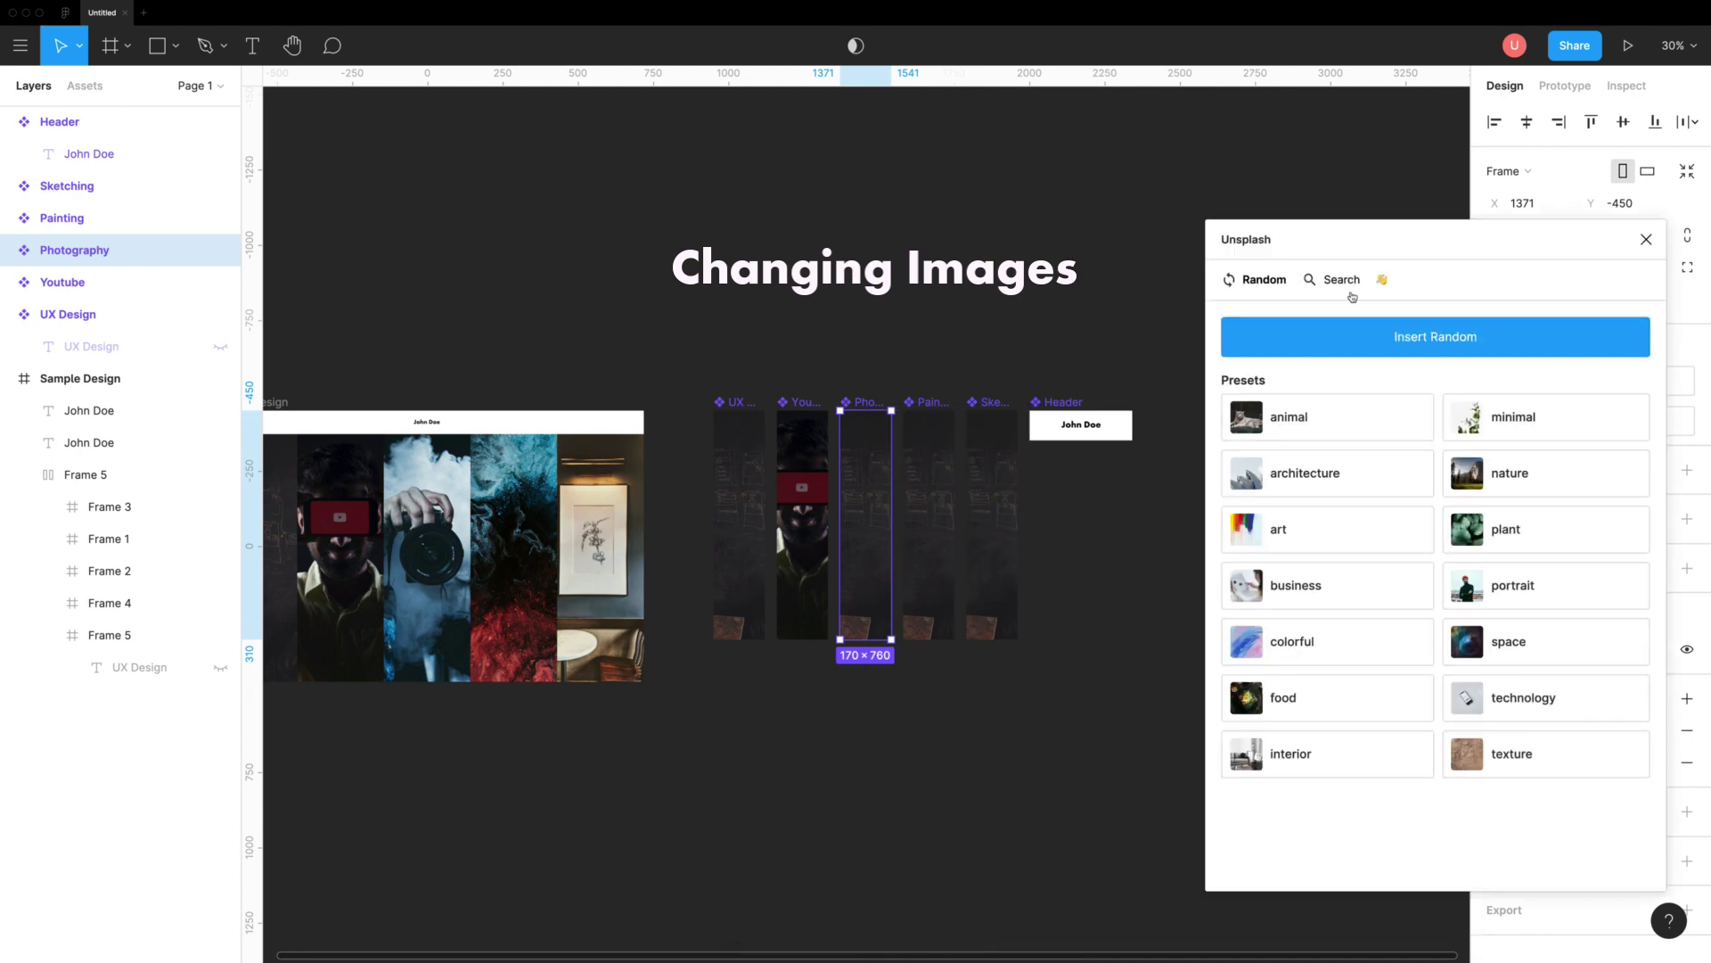
text(photographer)
key(Return)
click(1323, 717)
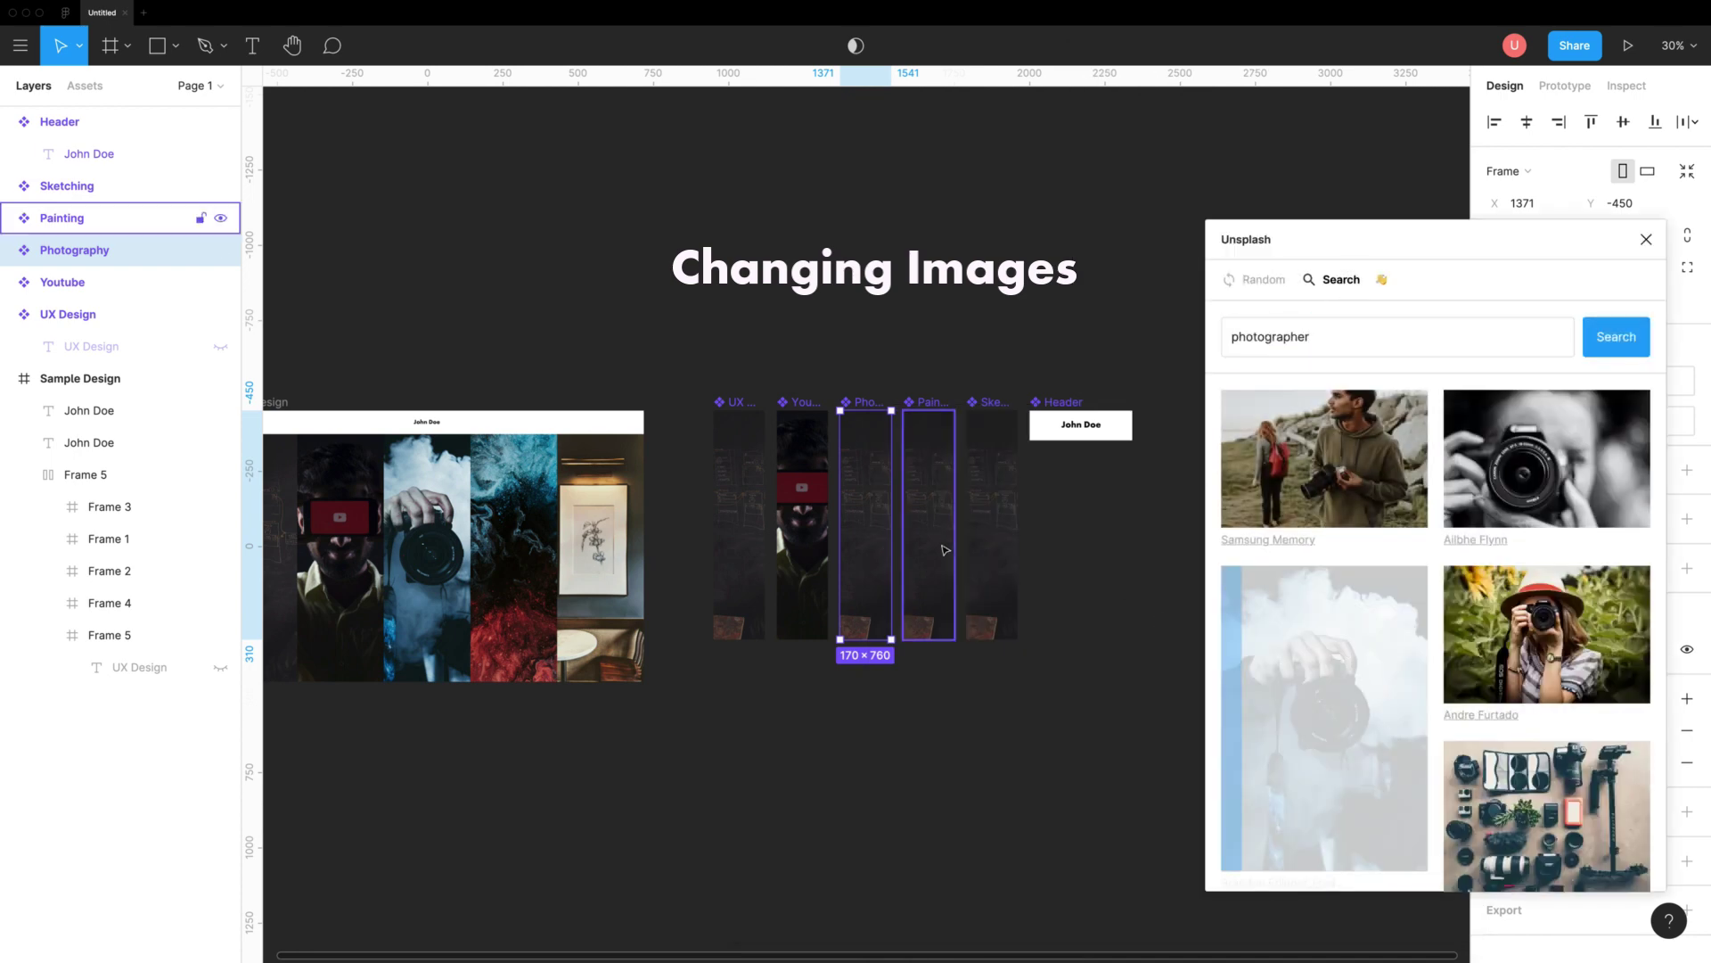
Step: Fill the Painting strip with a photo from a 'painting' search
click(62, 217)
triple_click(1397, 336)
text(painting)
key(Return)
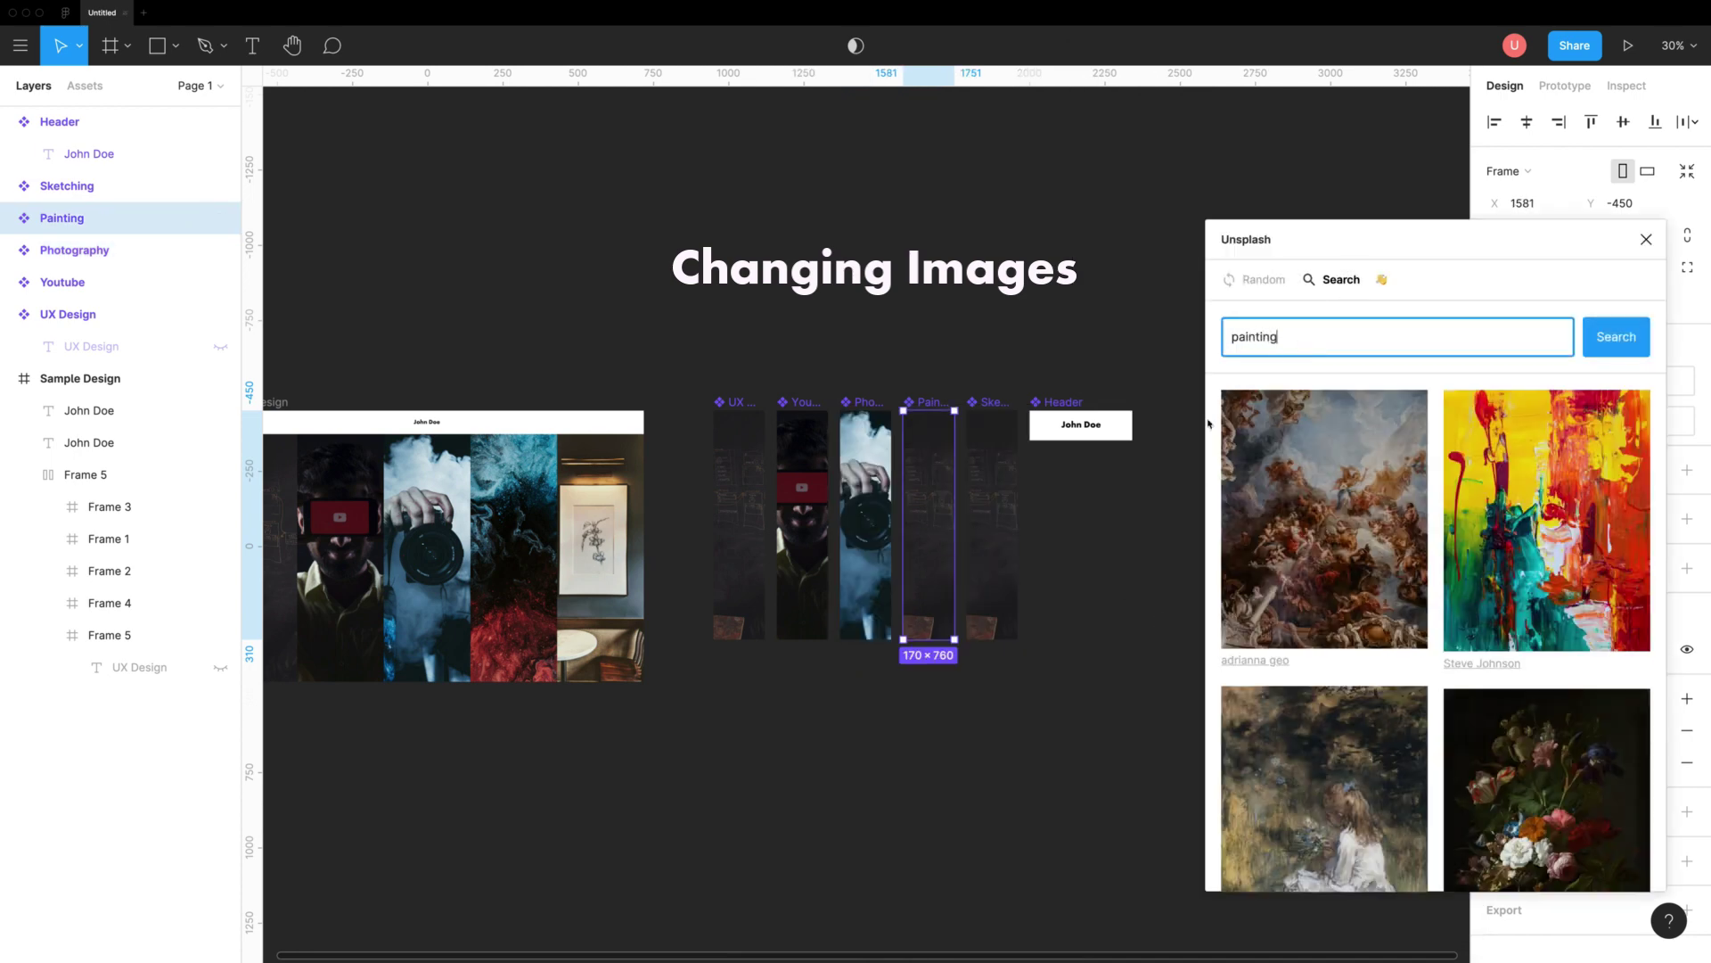
scroll(1520, 571, down, 5)
click(1520, 571)
Step: Fill the Sketching strip with a framed sketch photo from a 'Sketch frame' search, then close the plugin
click(67, 185)
triple_click(1397, 336)
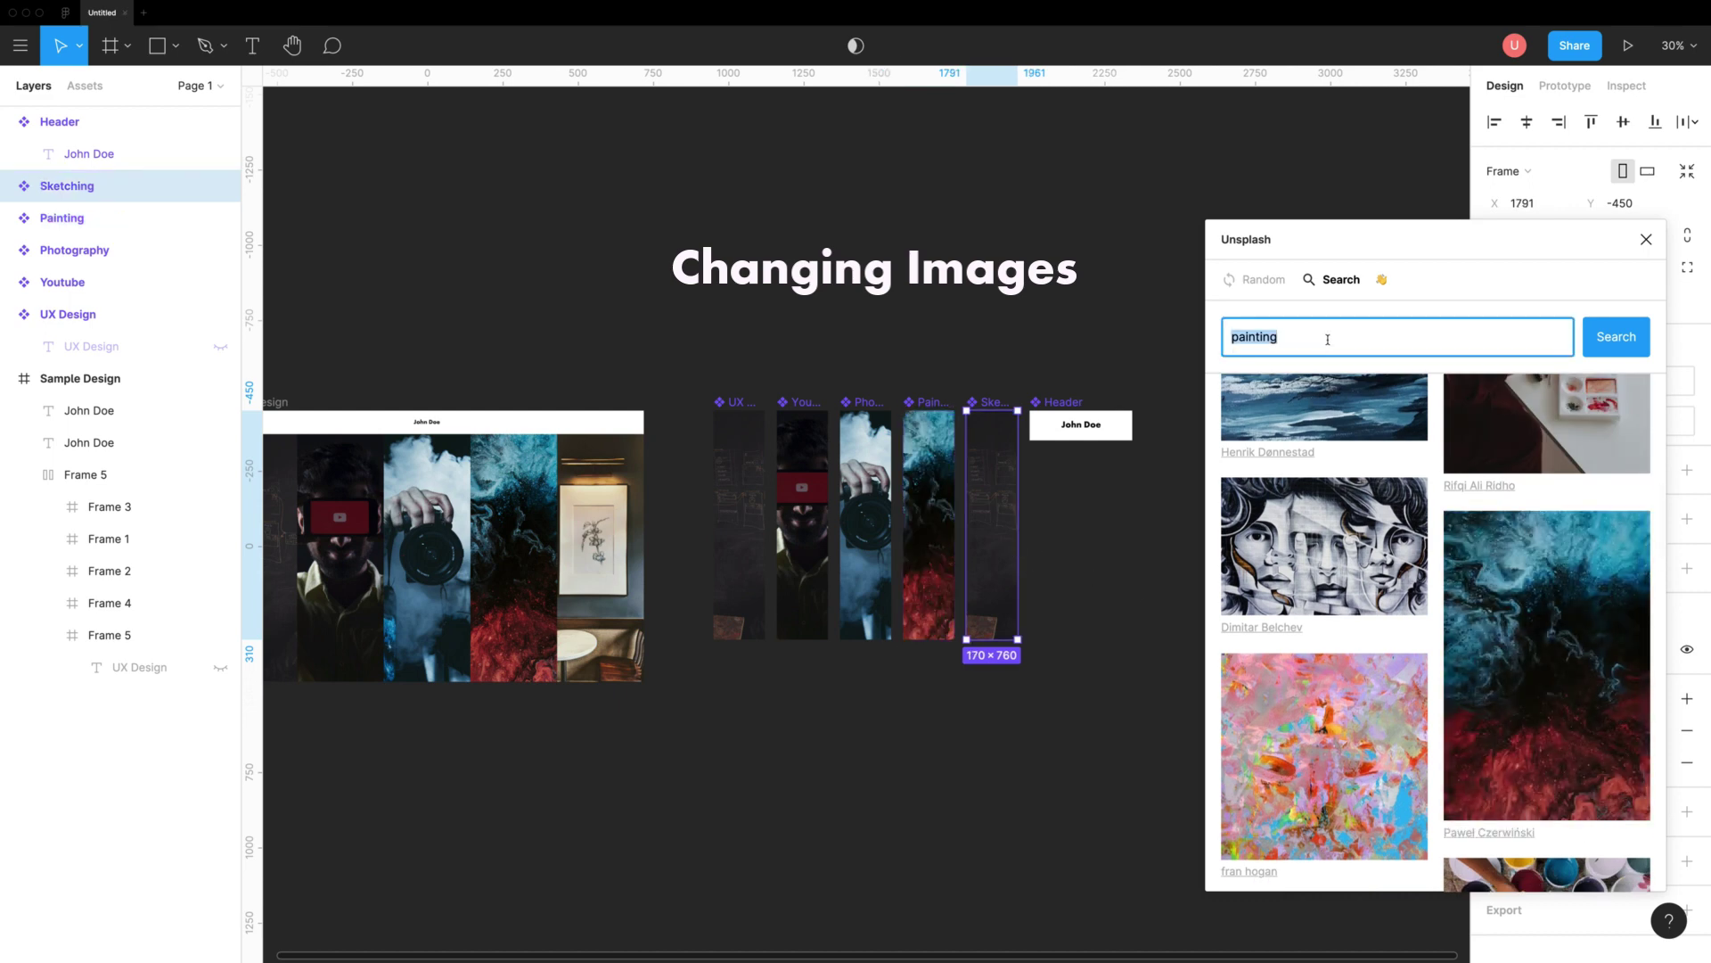
text(Sketch frame)
key(Return)
click(1526, 502)
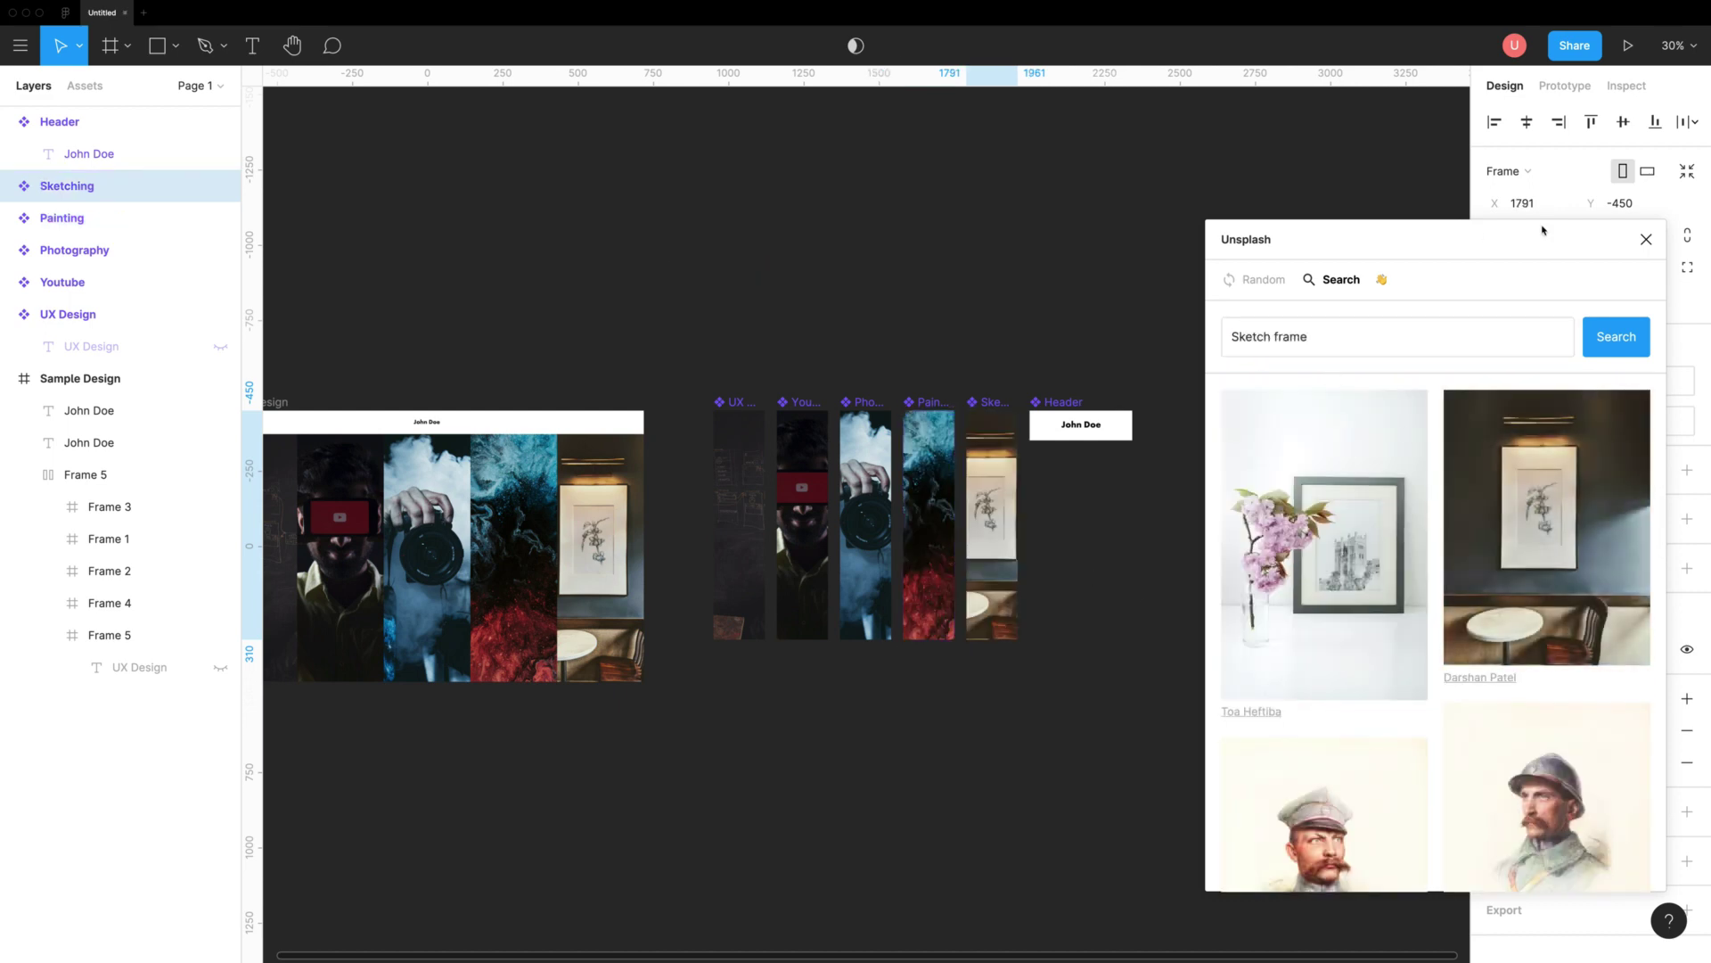
click(1647, 239)
click(1098, 452)
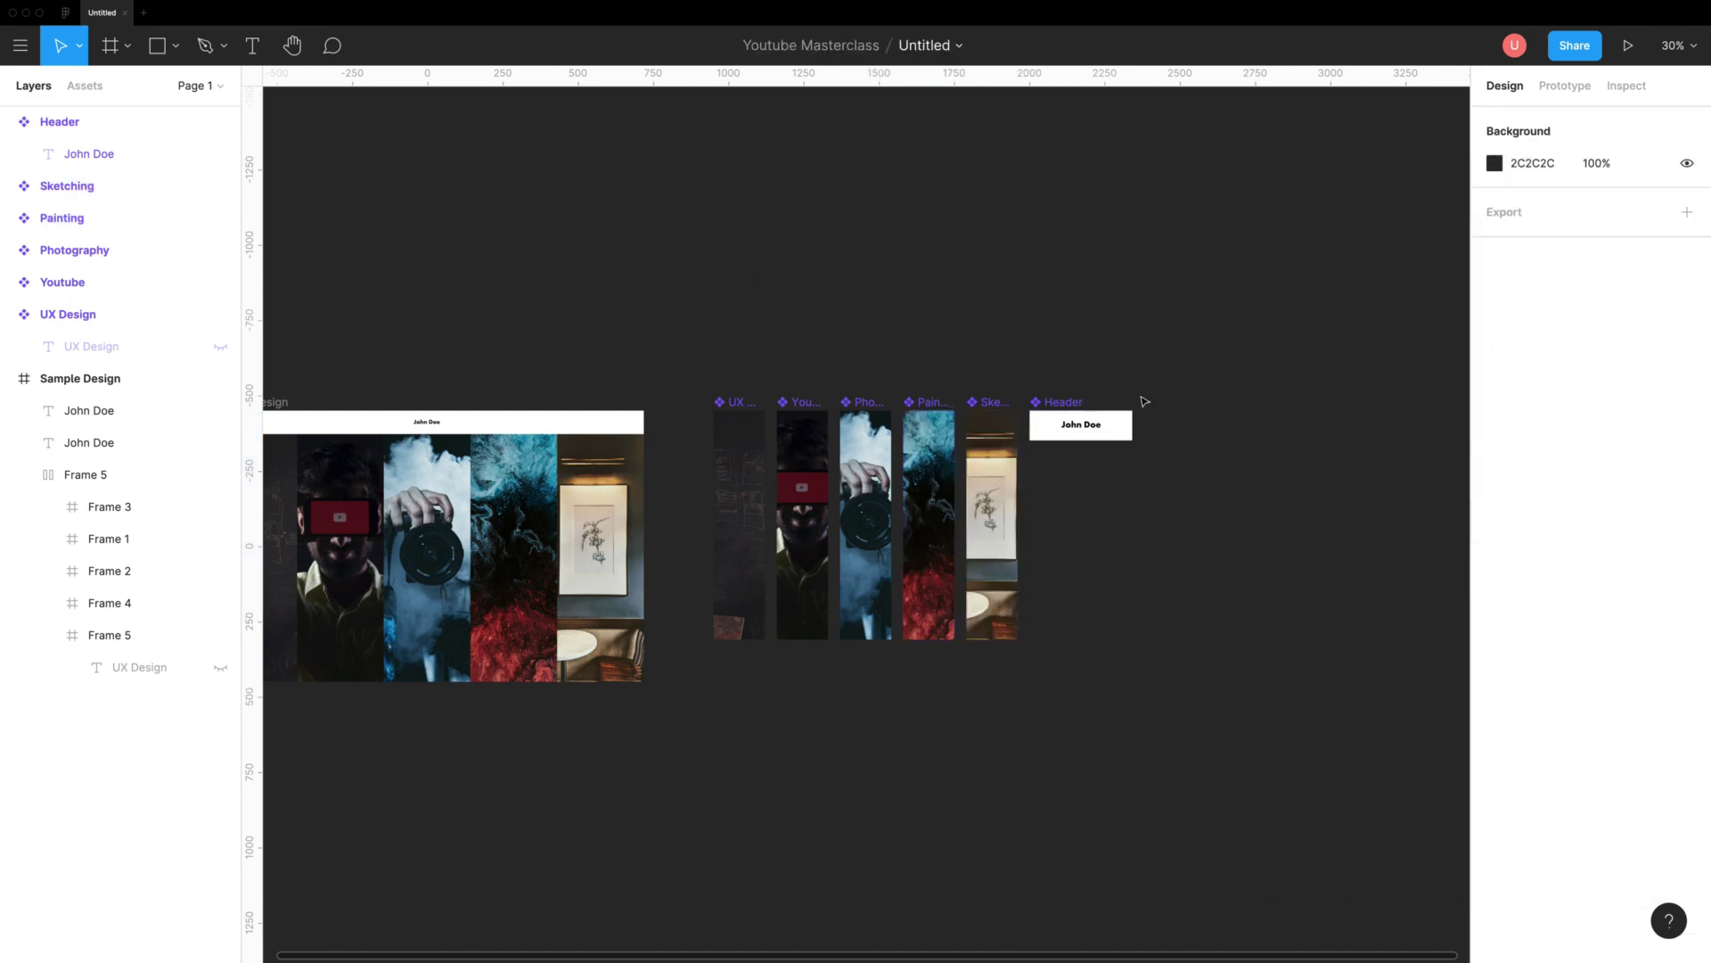
Step: Add a 1440×900 MacBook Pro desktop frame and place it below the image strips
scroll(1144, 401, down, 3)
key(f)
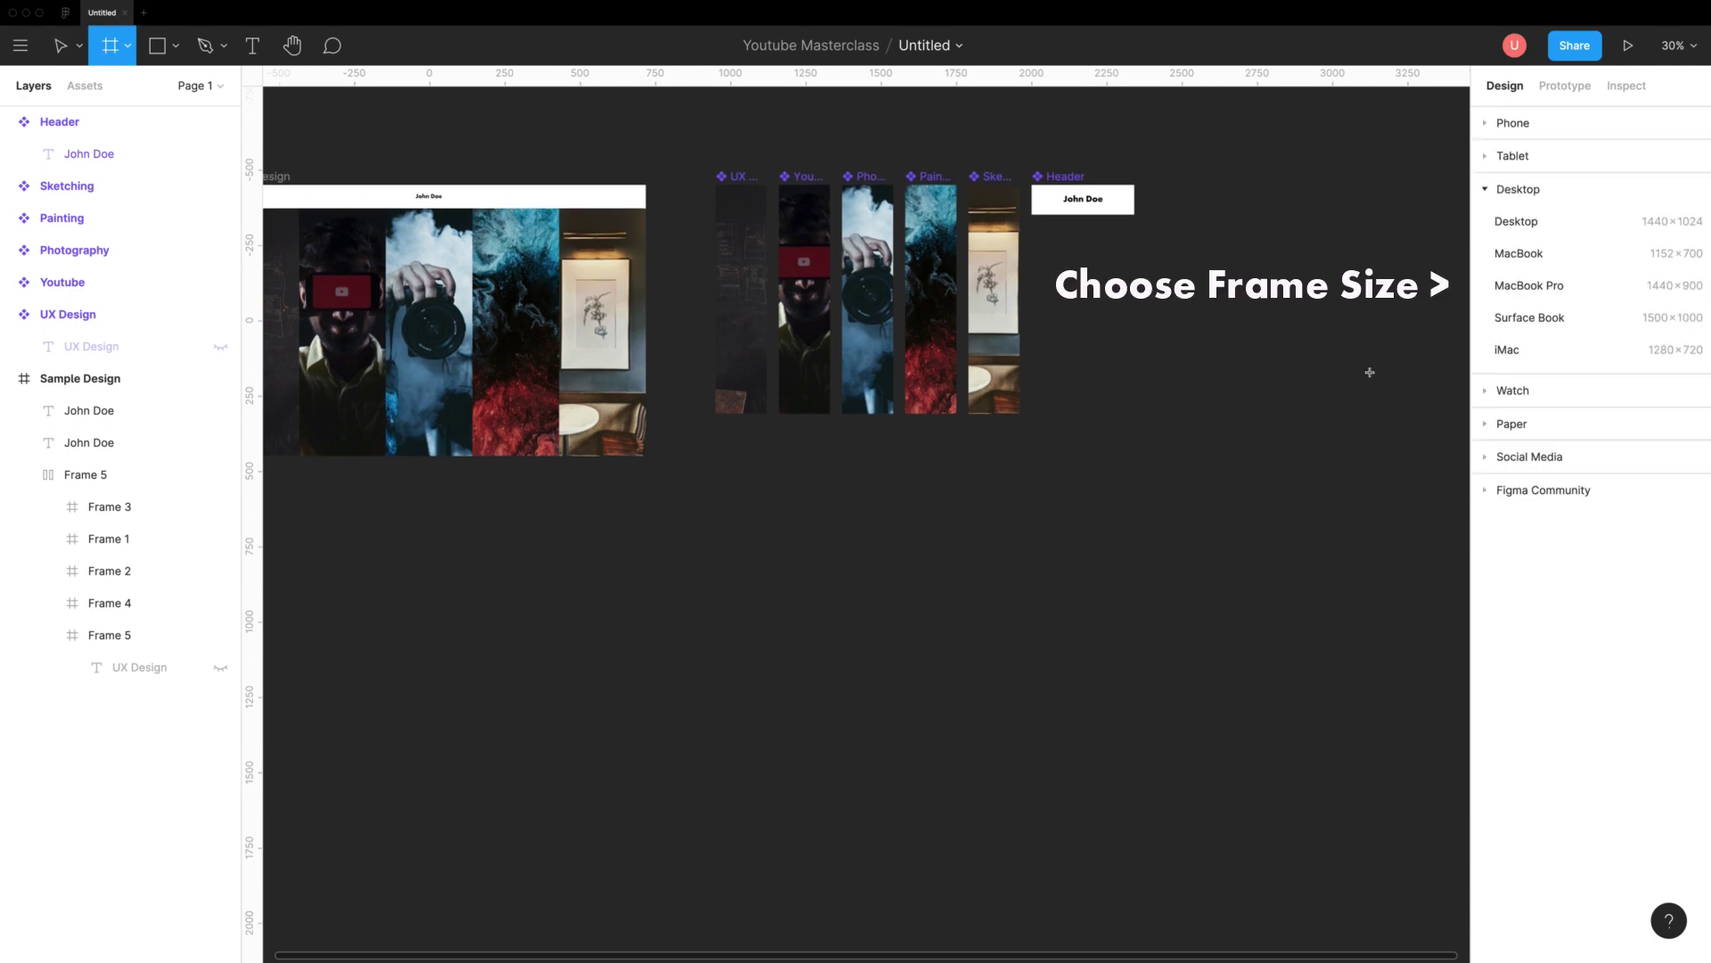
click(1546, 297)
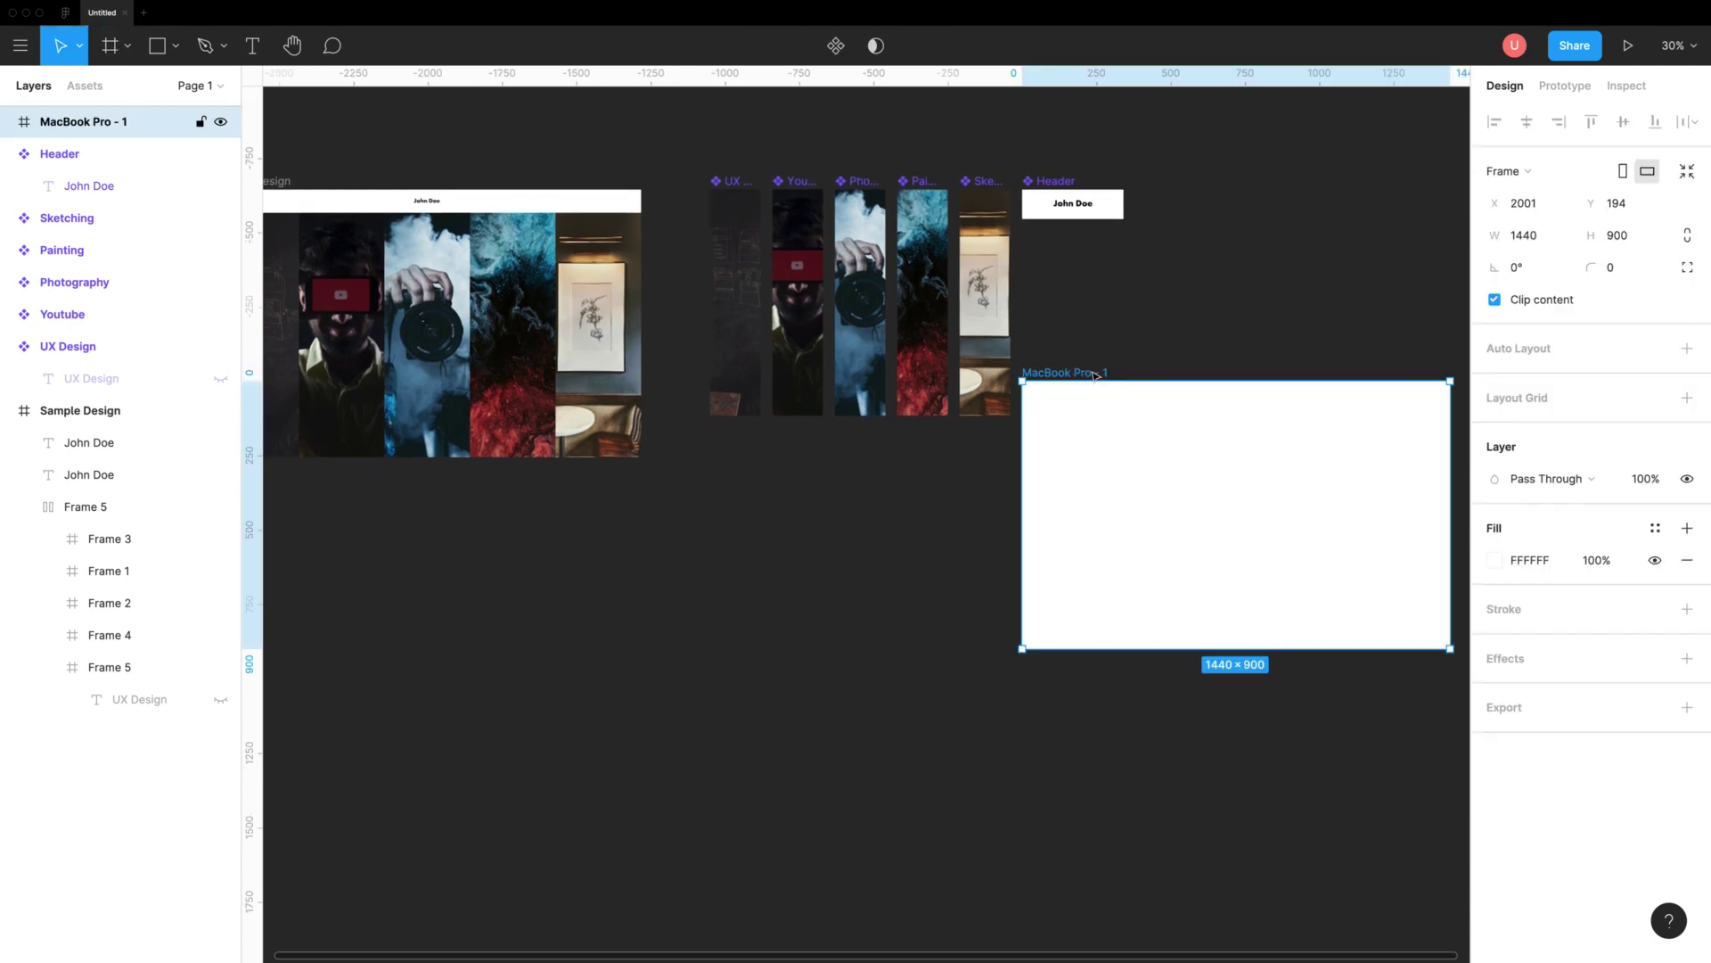
drag(1096, 374, 775, 511)
Step: Duplicate the Header and five strip components and move the copies into MacBook Pro - 1
drag(715, 453, 1190, 130)
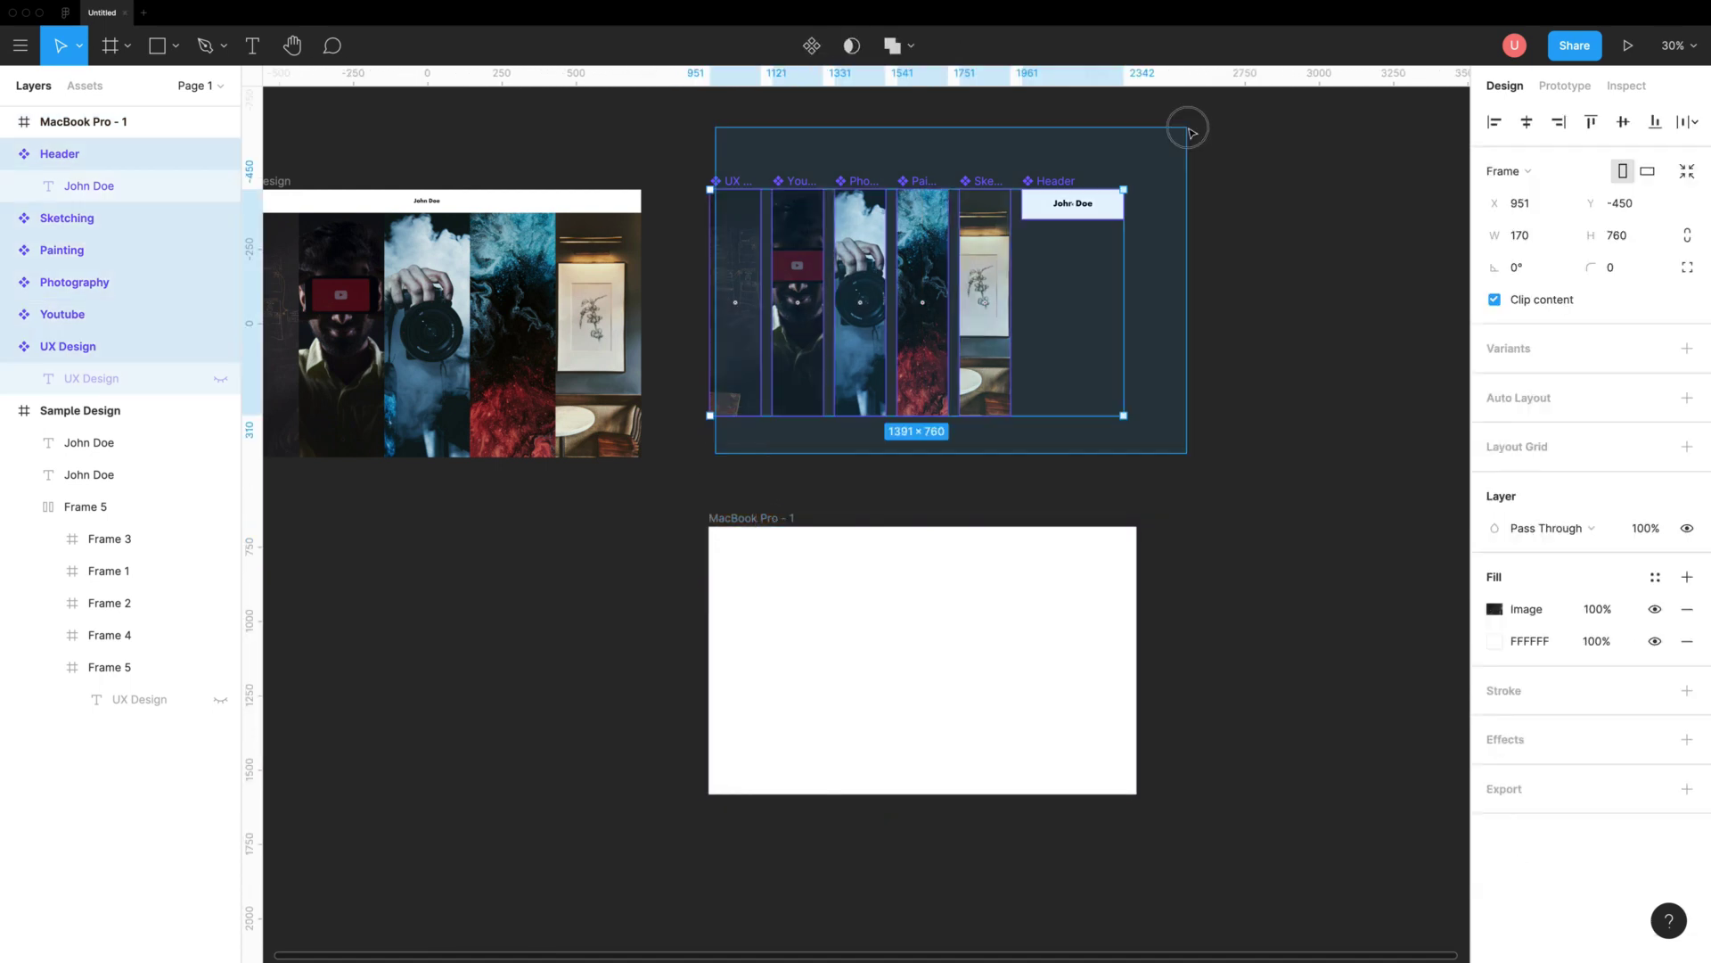
key(ctrl+d)
key(shift+Down)
key(shift+Down)
key(shift+Down)
key(shift+Down)
key(shift+Down)
key(shift+Down)
key(shift+Down)
key(shift+Down)
key(shift+Down)
key(shift+Down)
key(shift+Down)
key(shift+Down)
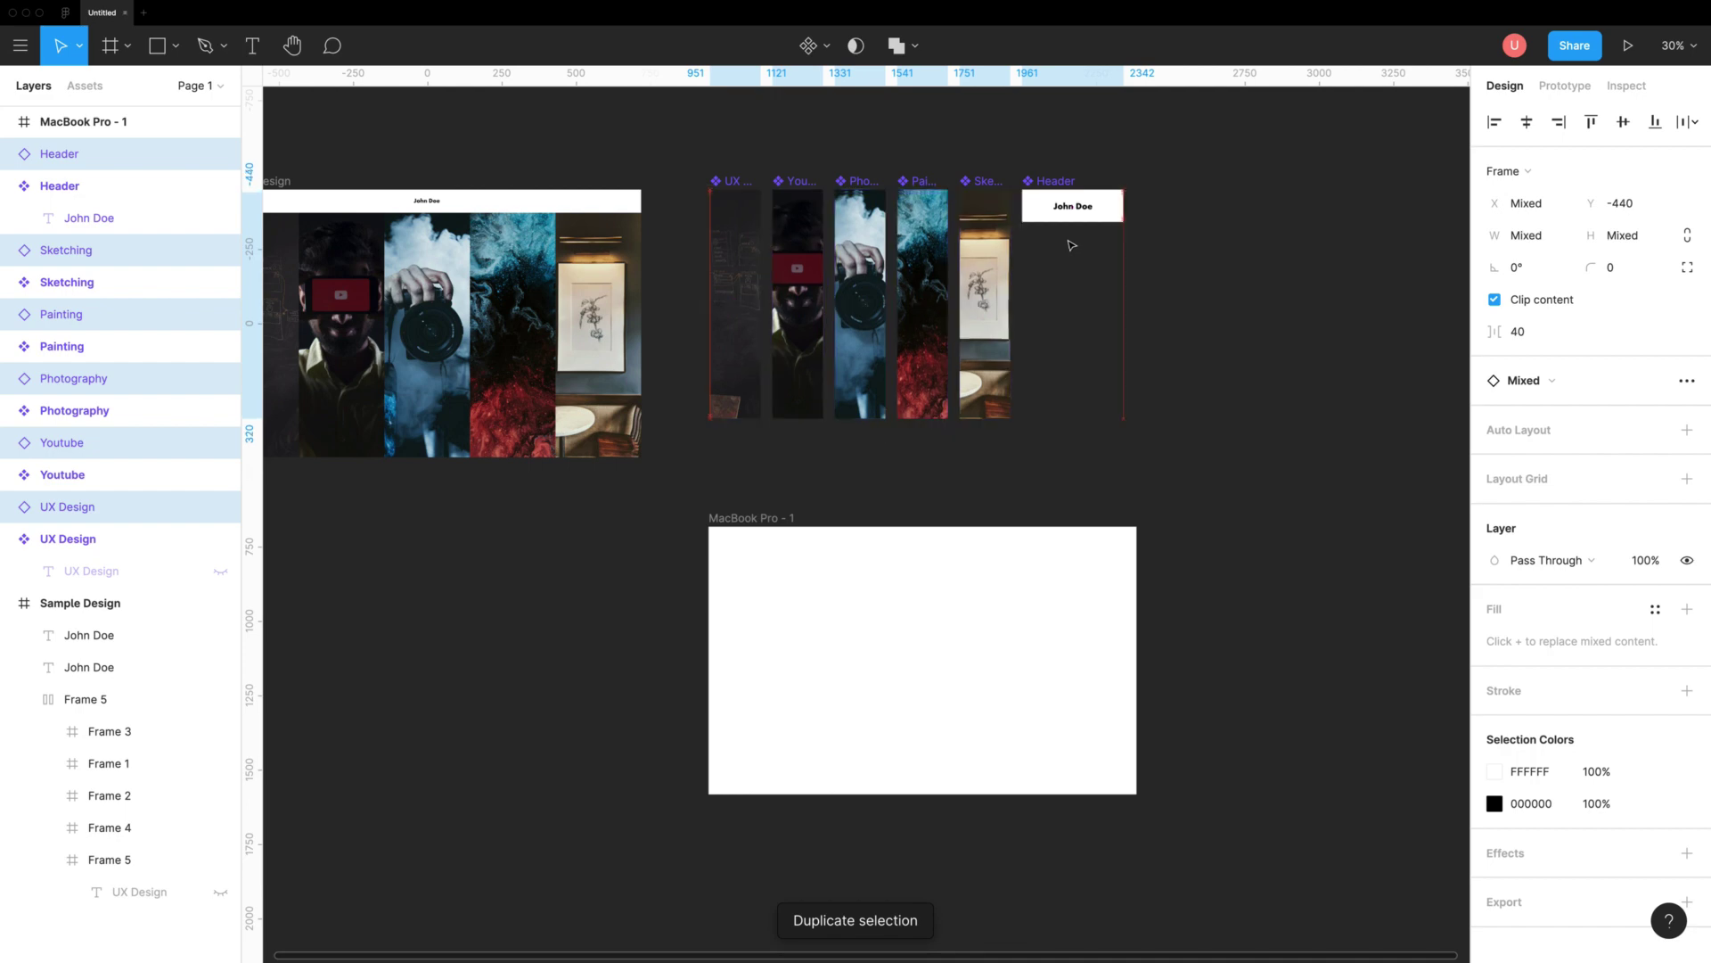
drag(1070, 243, 1032, 565)
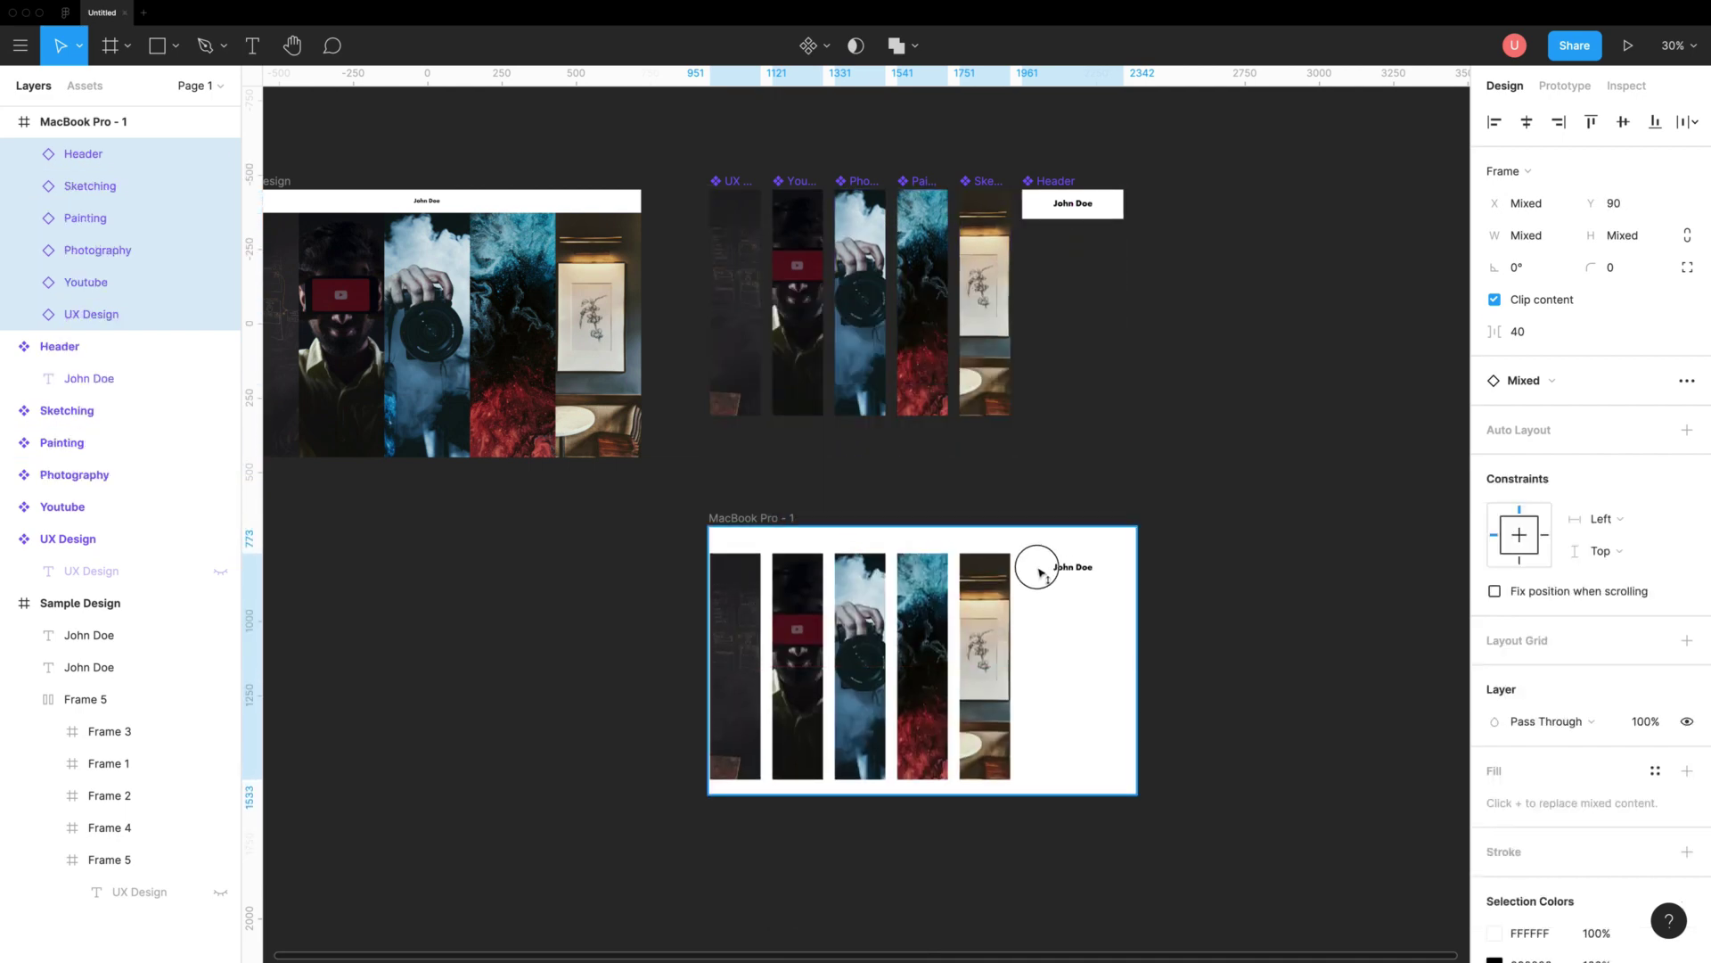
click(1189, 577)
Step: Make the Header 100 tall, top-aligned and 1440 wide, then shift the five images right
click(1073, 571)
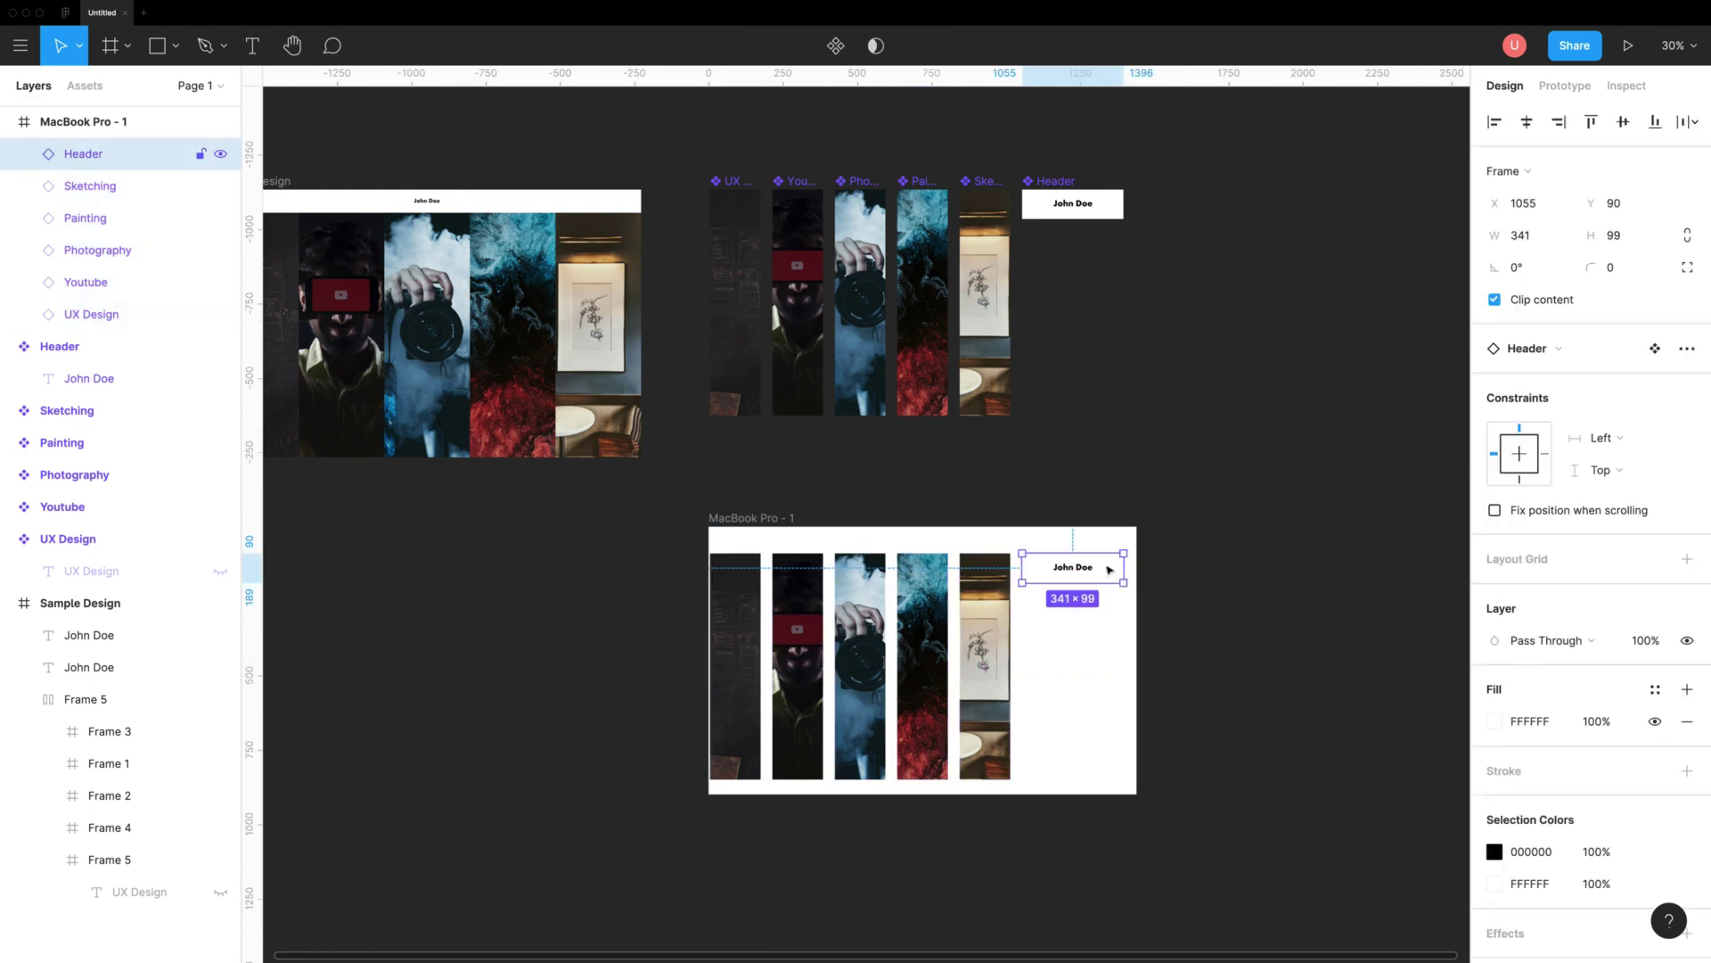
click(1617, 235)
text(100)
key(Return)
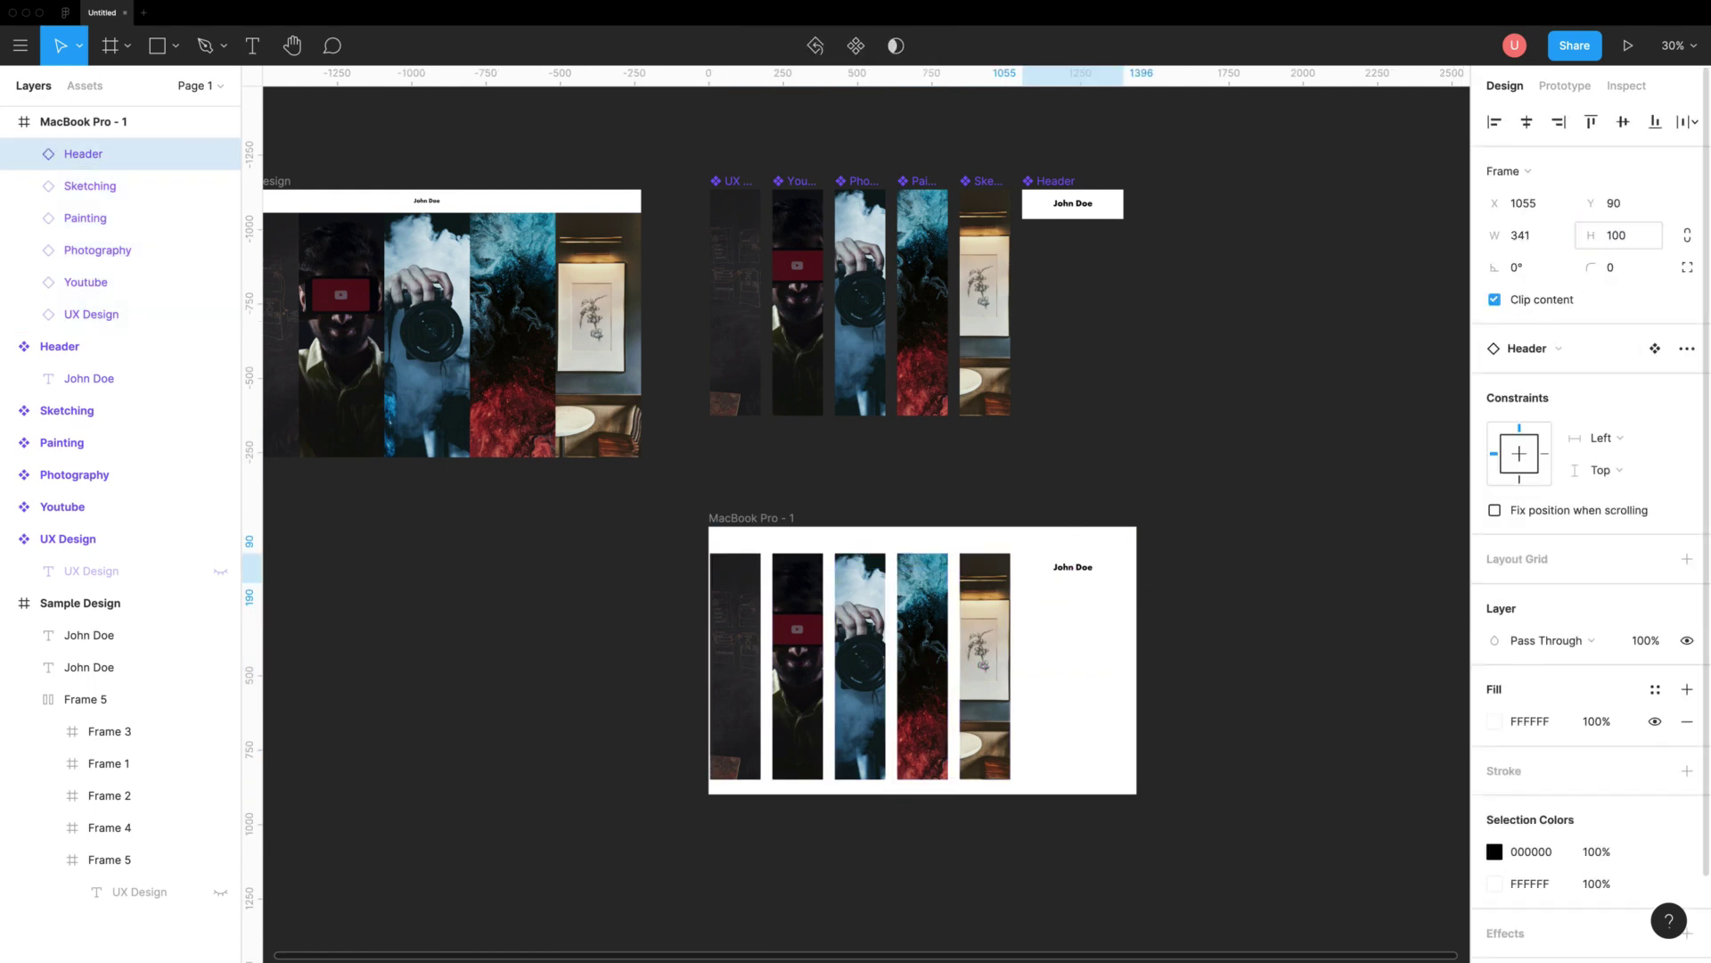
click(1591, 121)
drag(1022, 540, 709, 540)
drag(1124, 540, 1136, 540)
mouse_move(1075, 641)
mouse_down()
mouse_move(727, 649)
mouse_move(747, 637)
mouse_up()
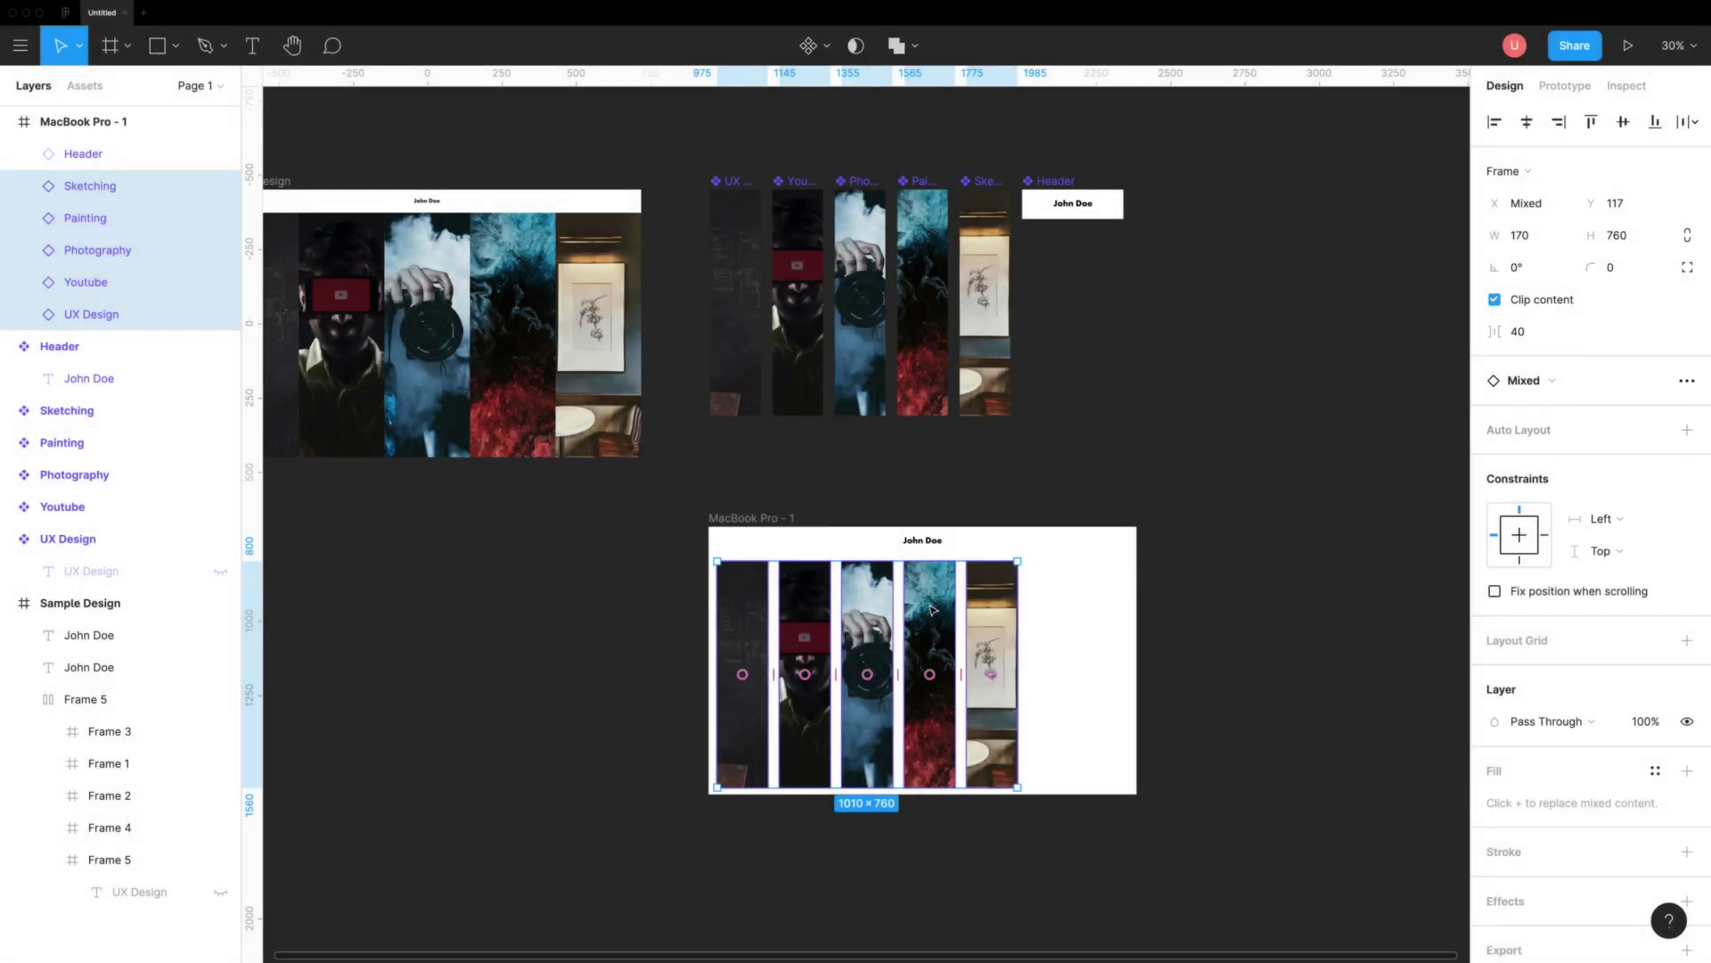
Step: Wrap the five images in a horizontal auto-layout row with 0 spacing
right_click(933, 614)
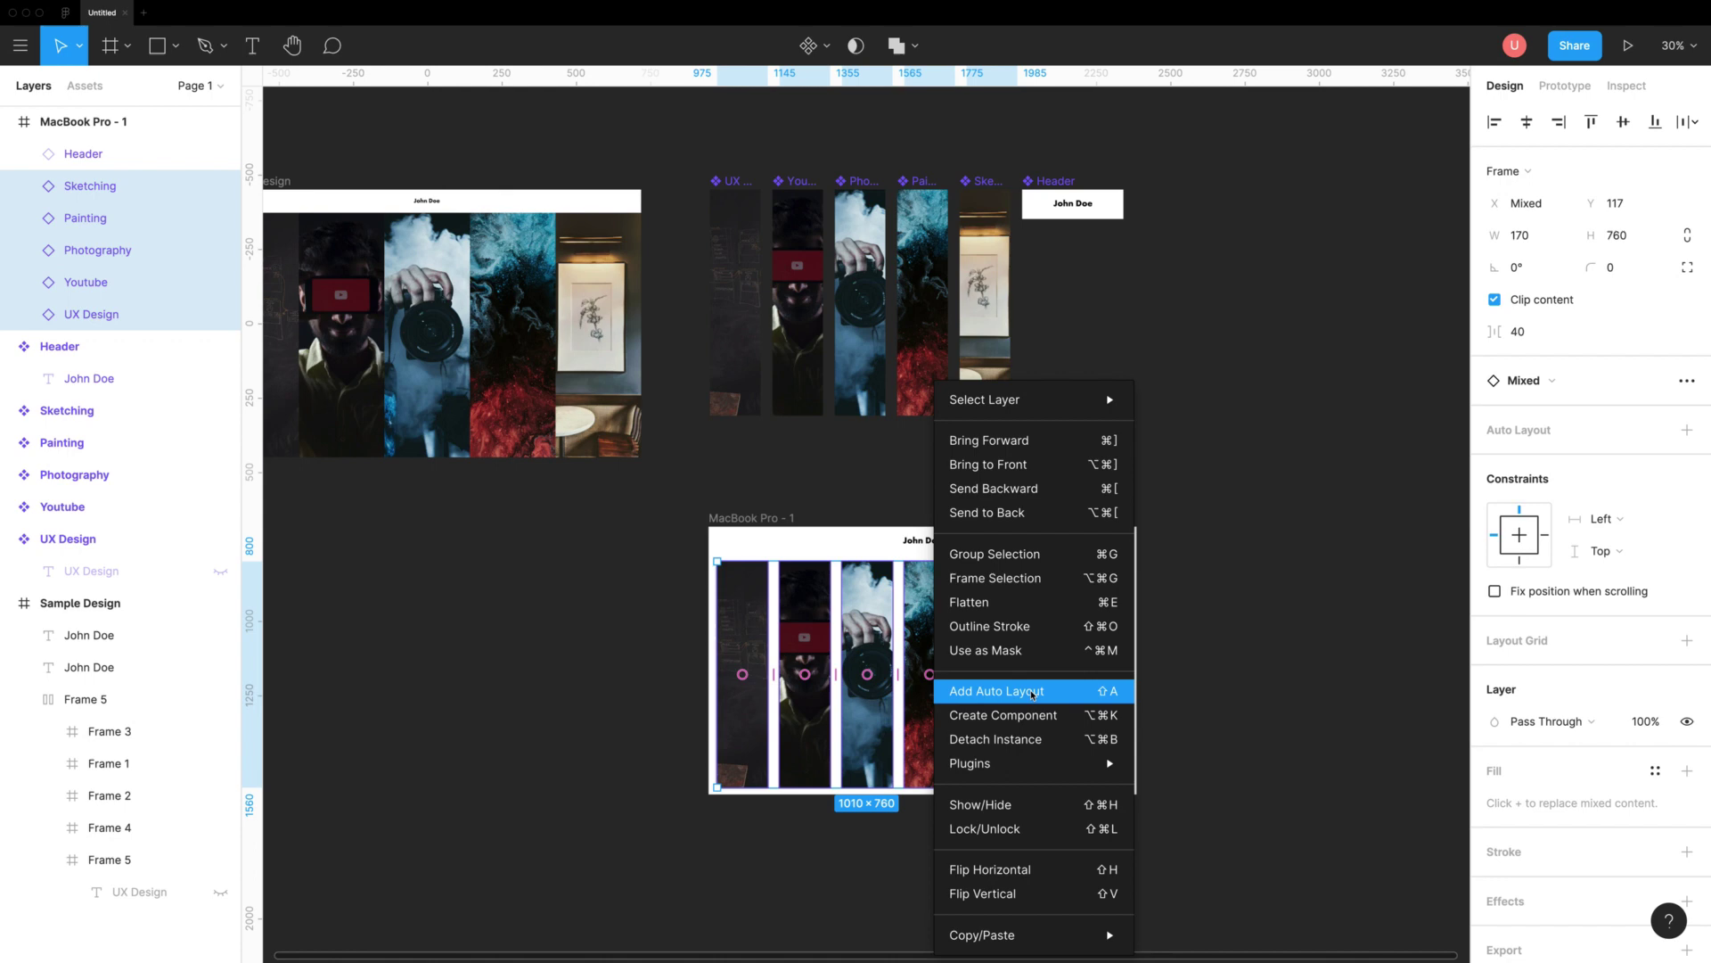
click(1032, 695)
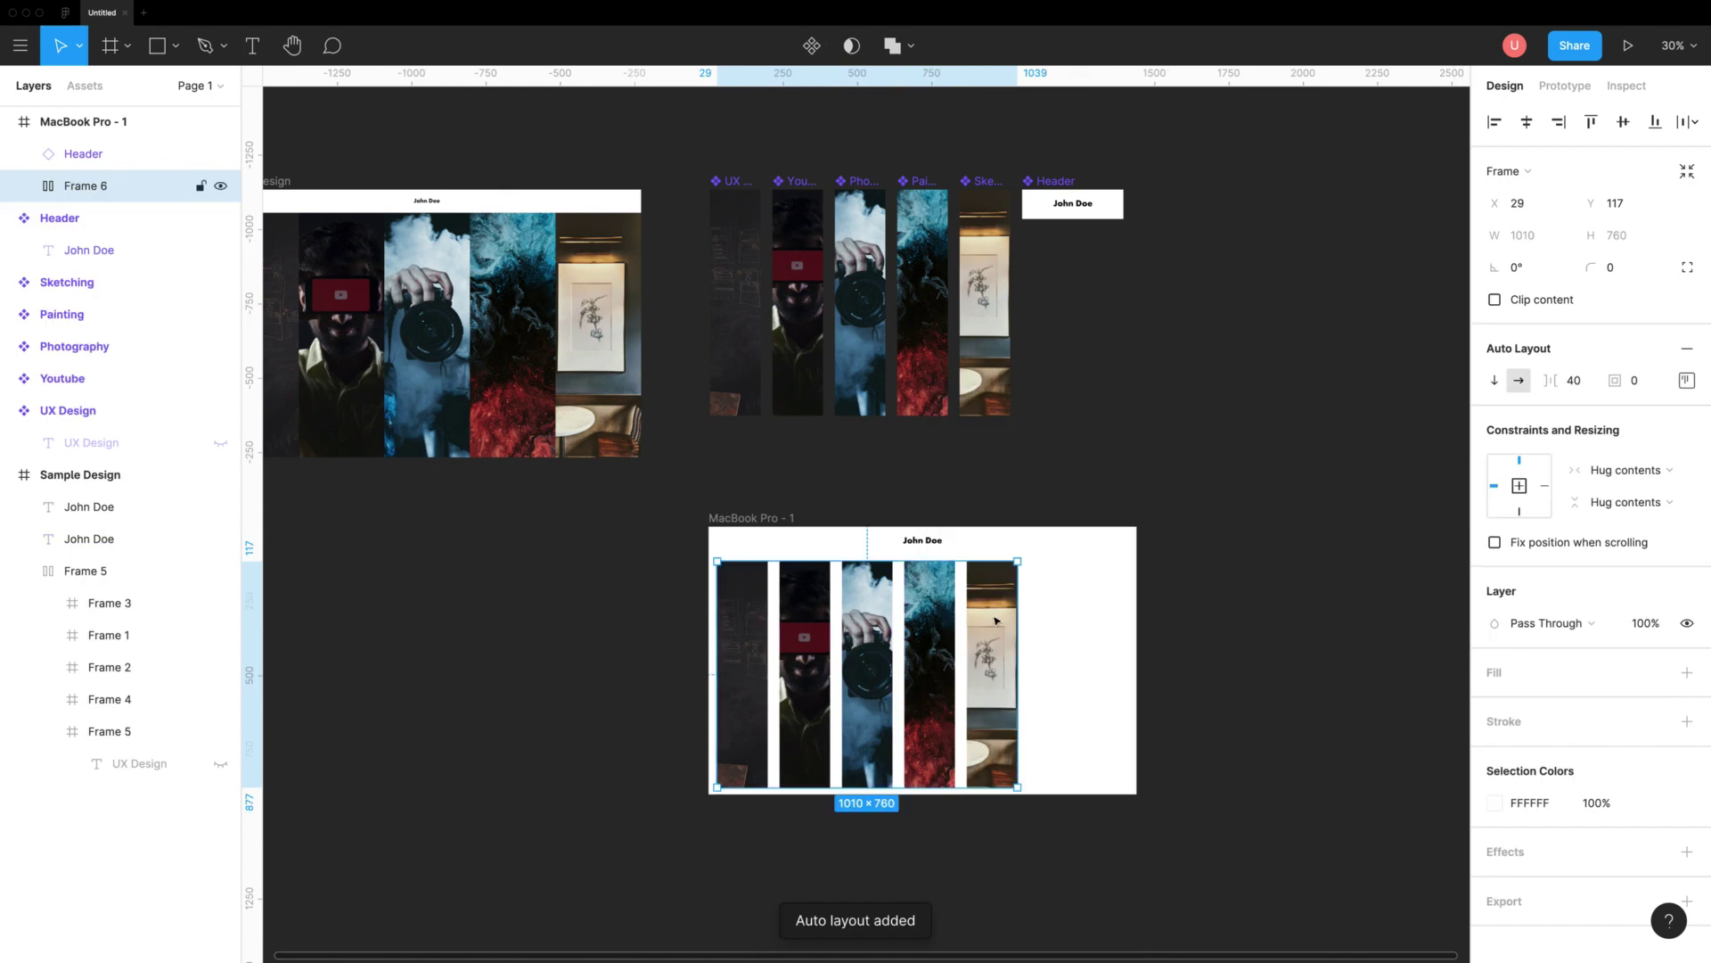
scroll(1034, 618, right, 1)
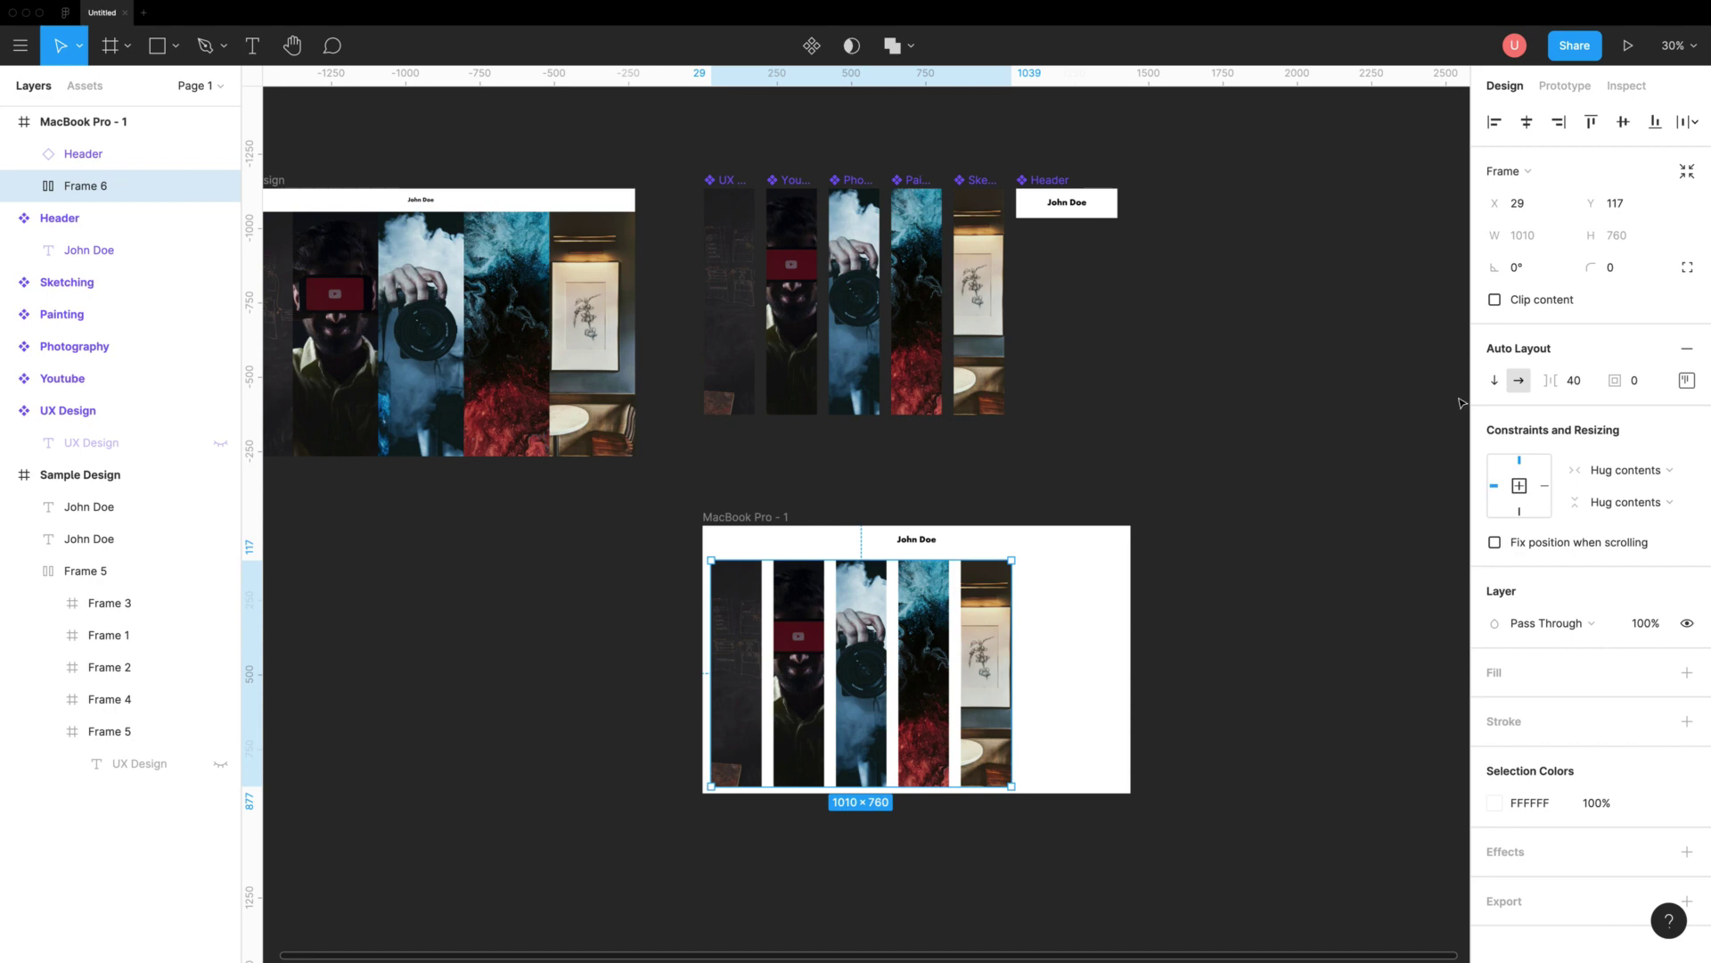
click(1585, 387)
text(0)
key(Return)
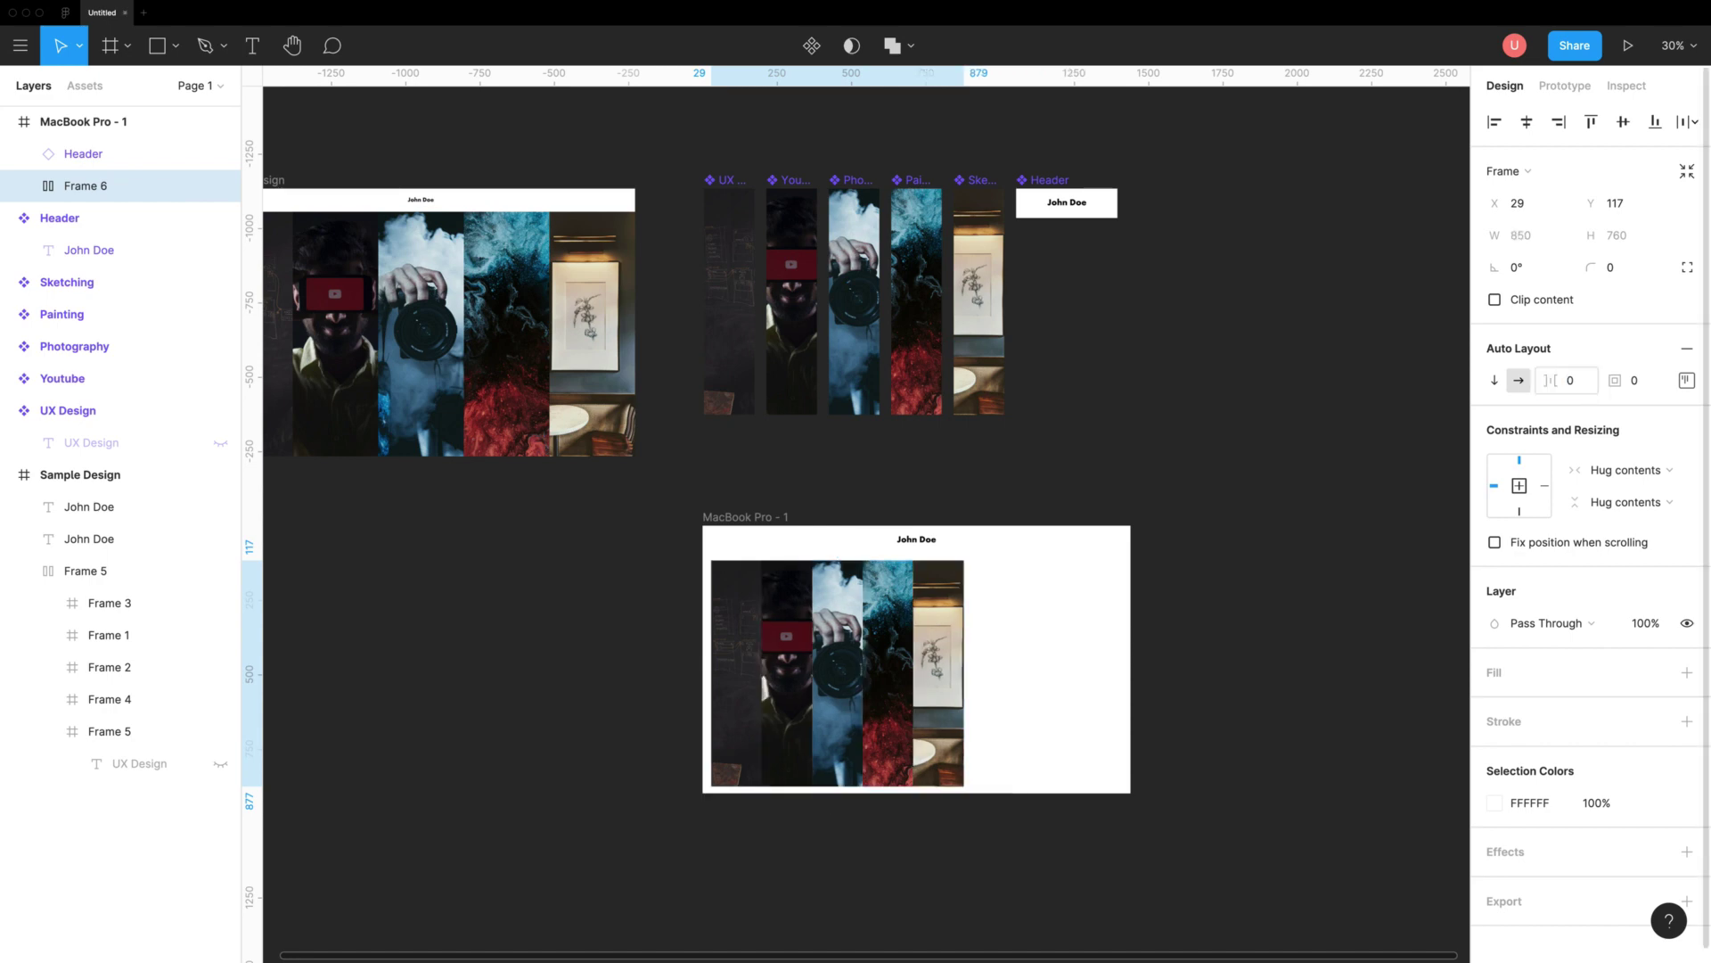
Step: Move the image row to the MacBook frame's left edge under the header, undoing a trial stretch
click(1035, 635)
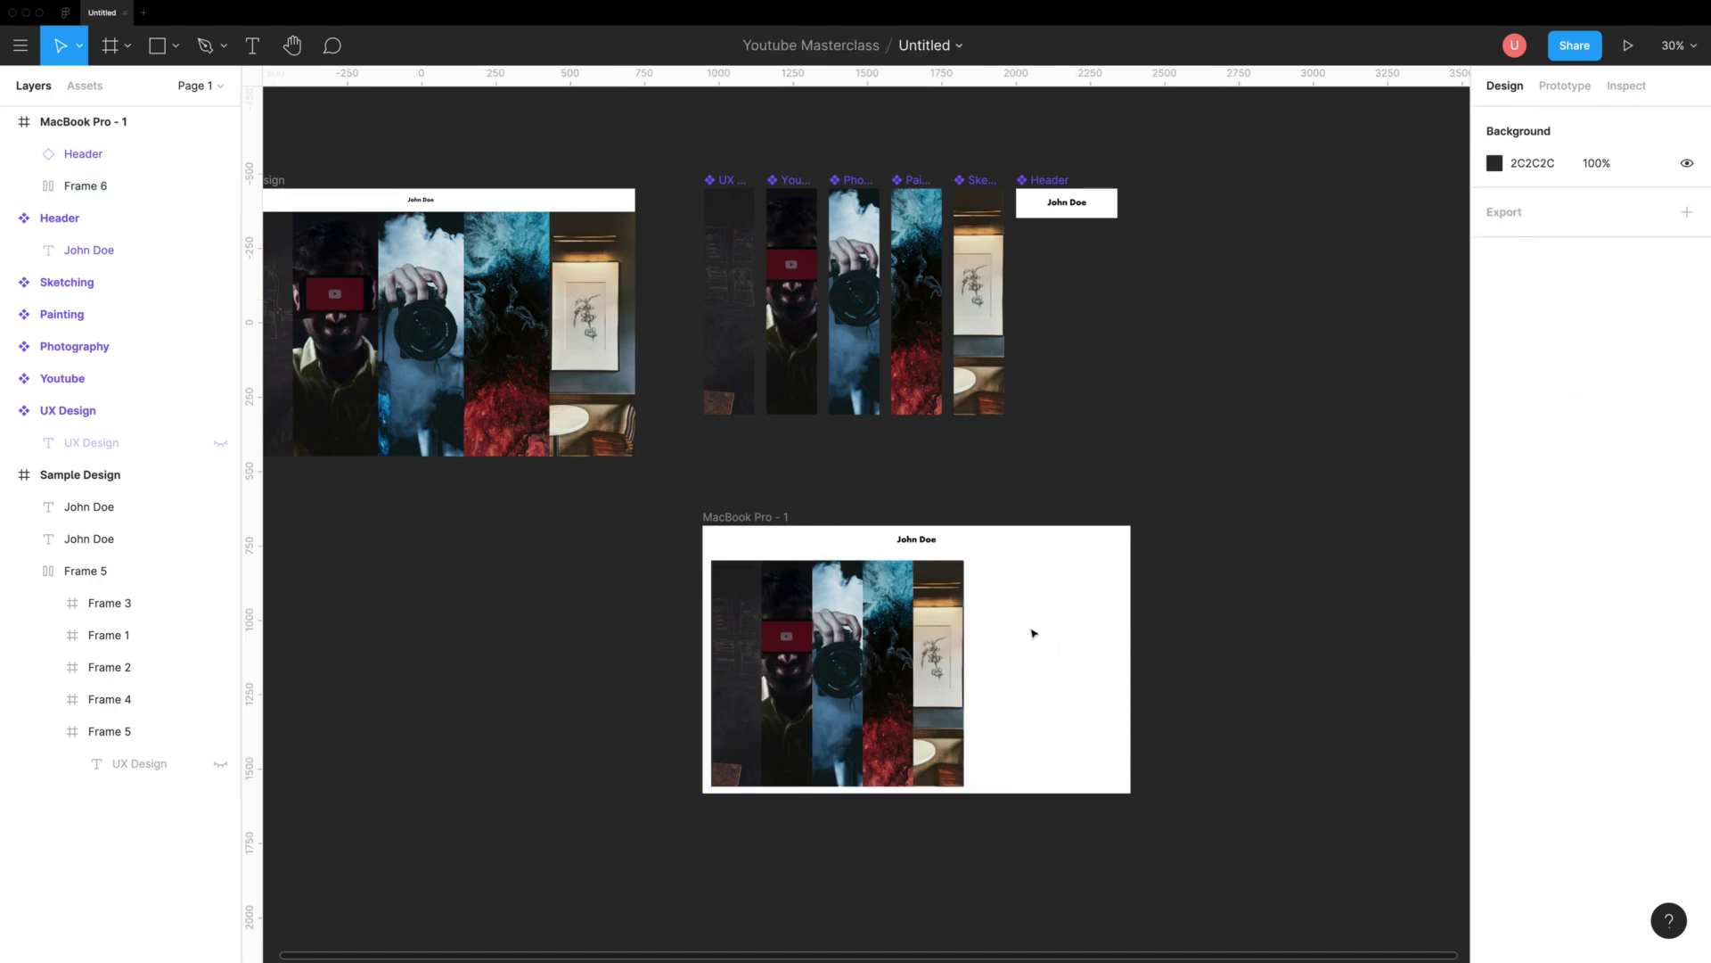
drag(930, 618, 922, 613)
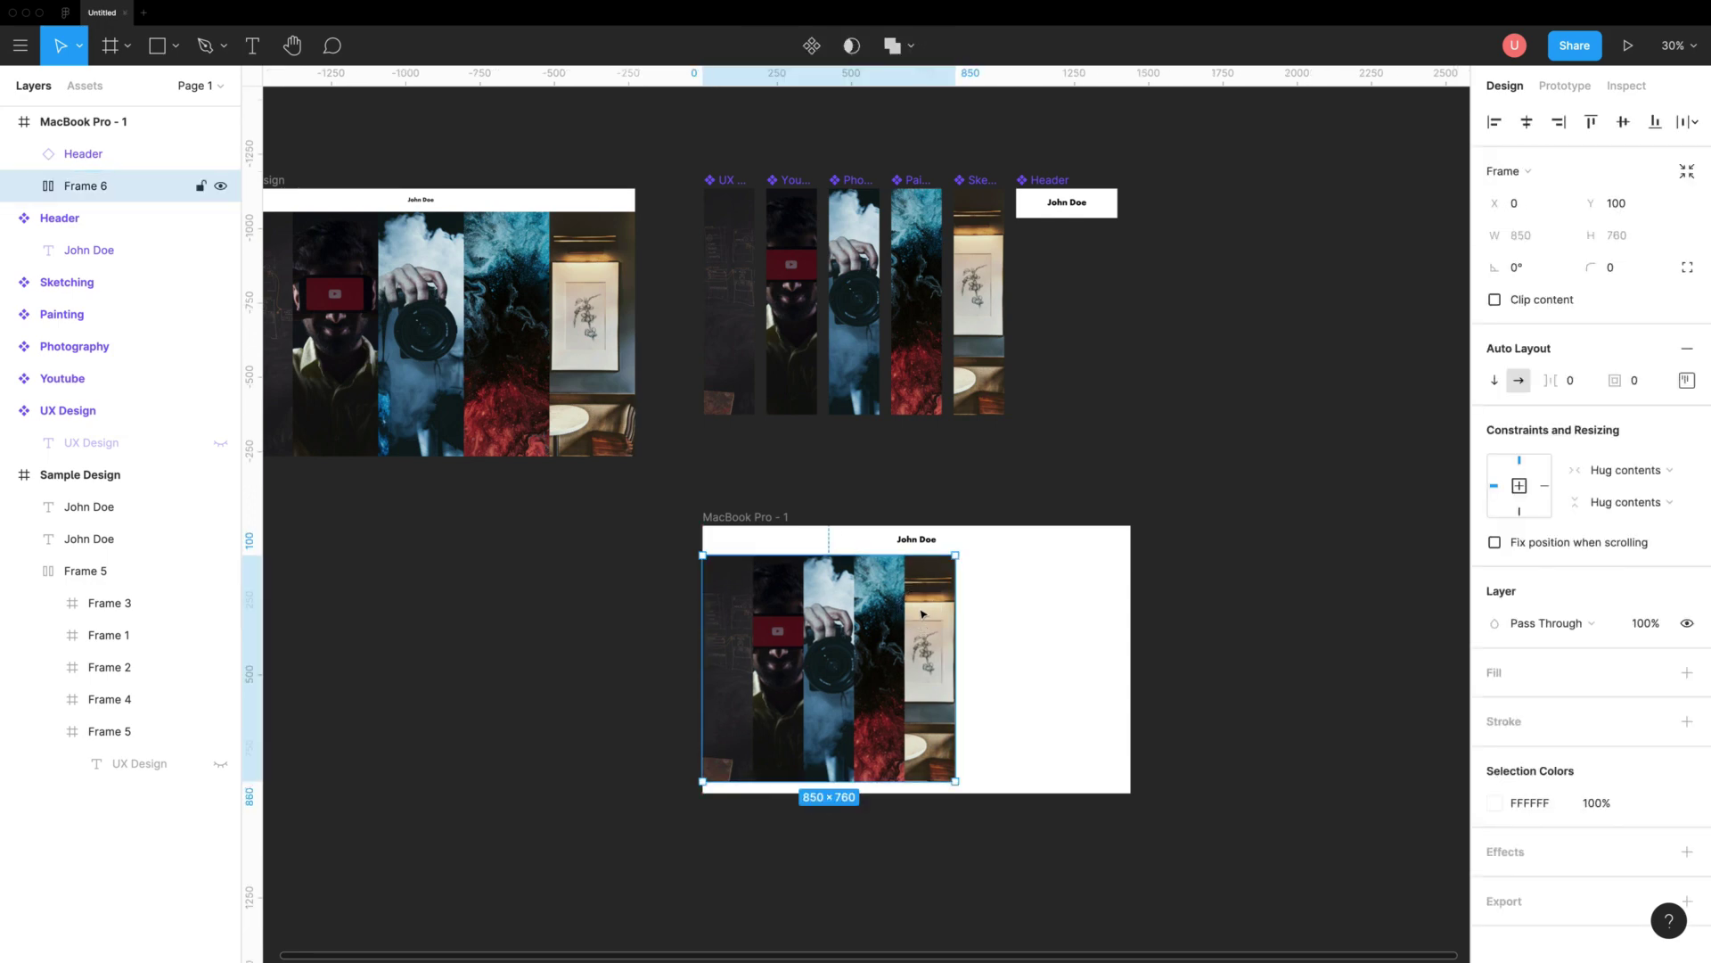
drag(955, 779, 1130, 792)
key(super+z)
double_click(745, 590)
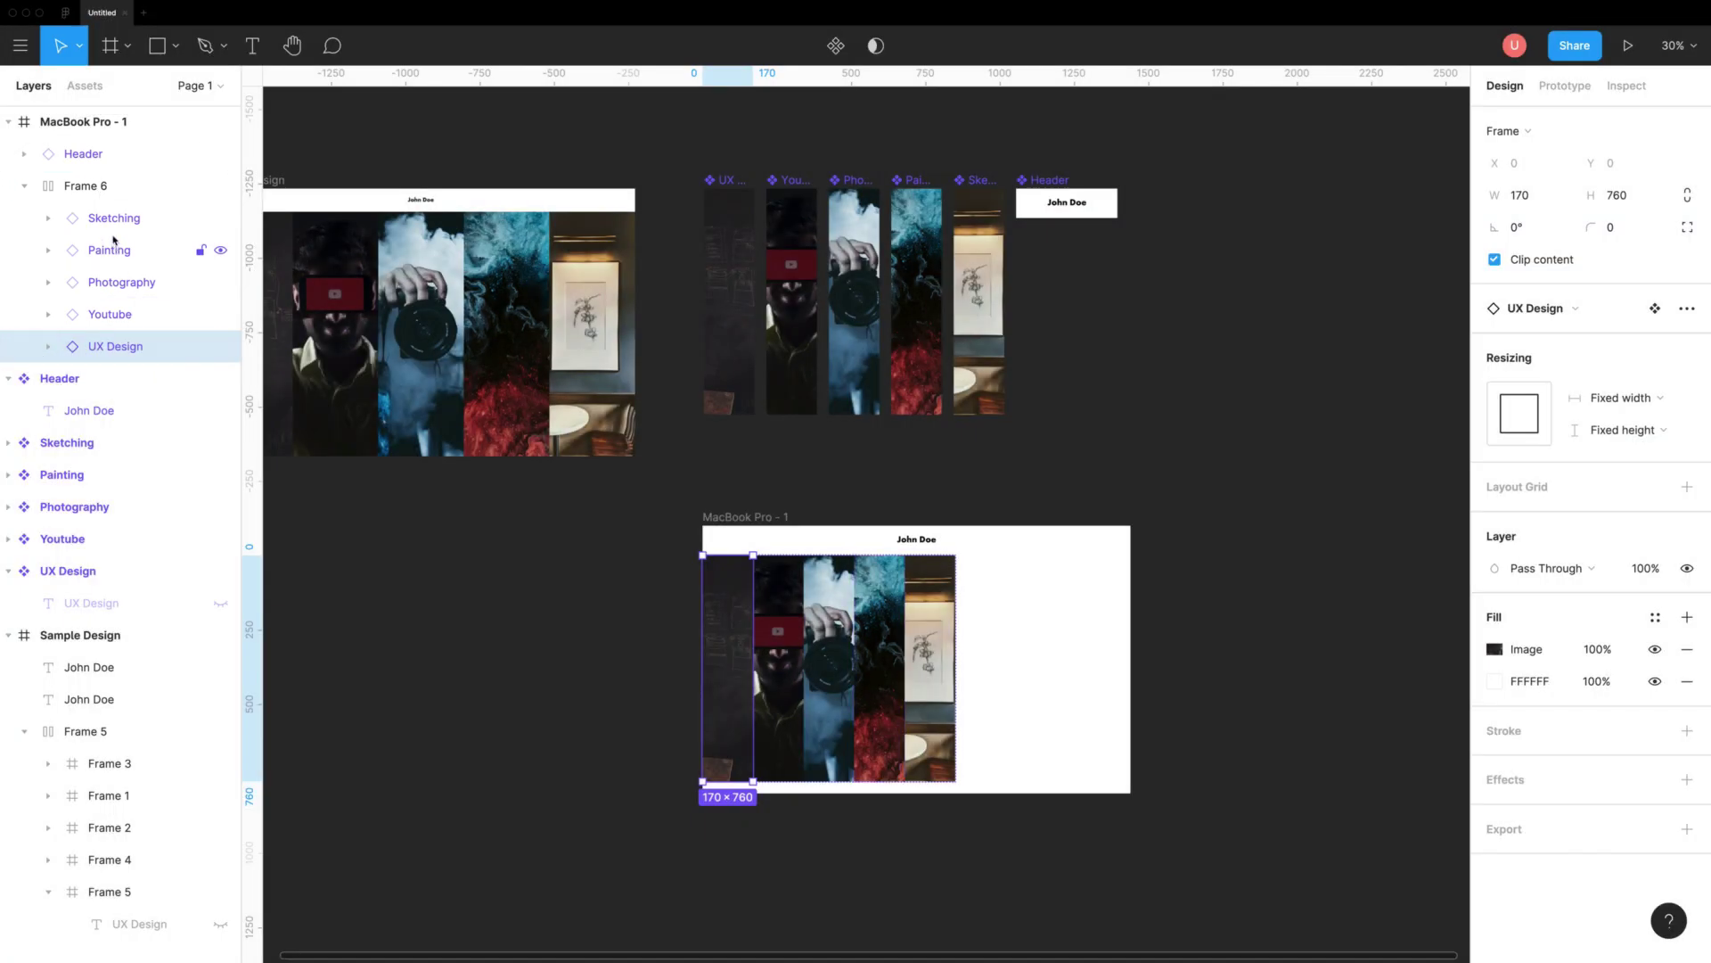
Step: Set all five images in Frame 6 to Fill container for width and height
shift+click(114, 241)
click(114, 219)
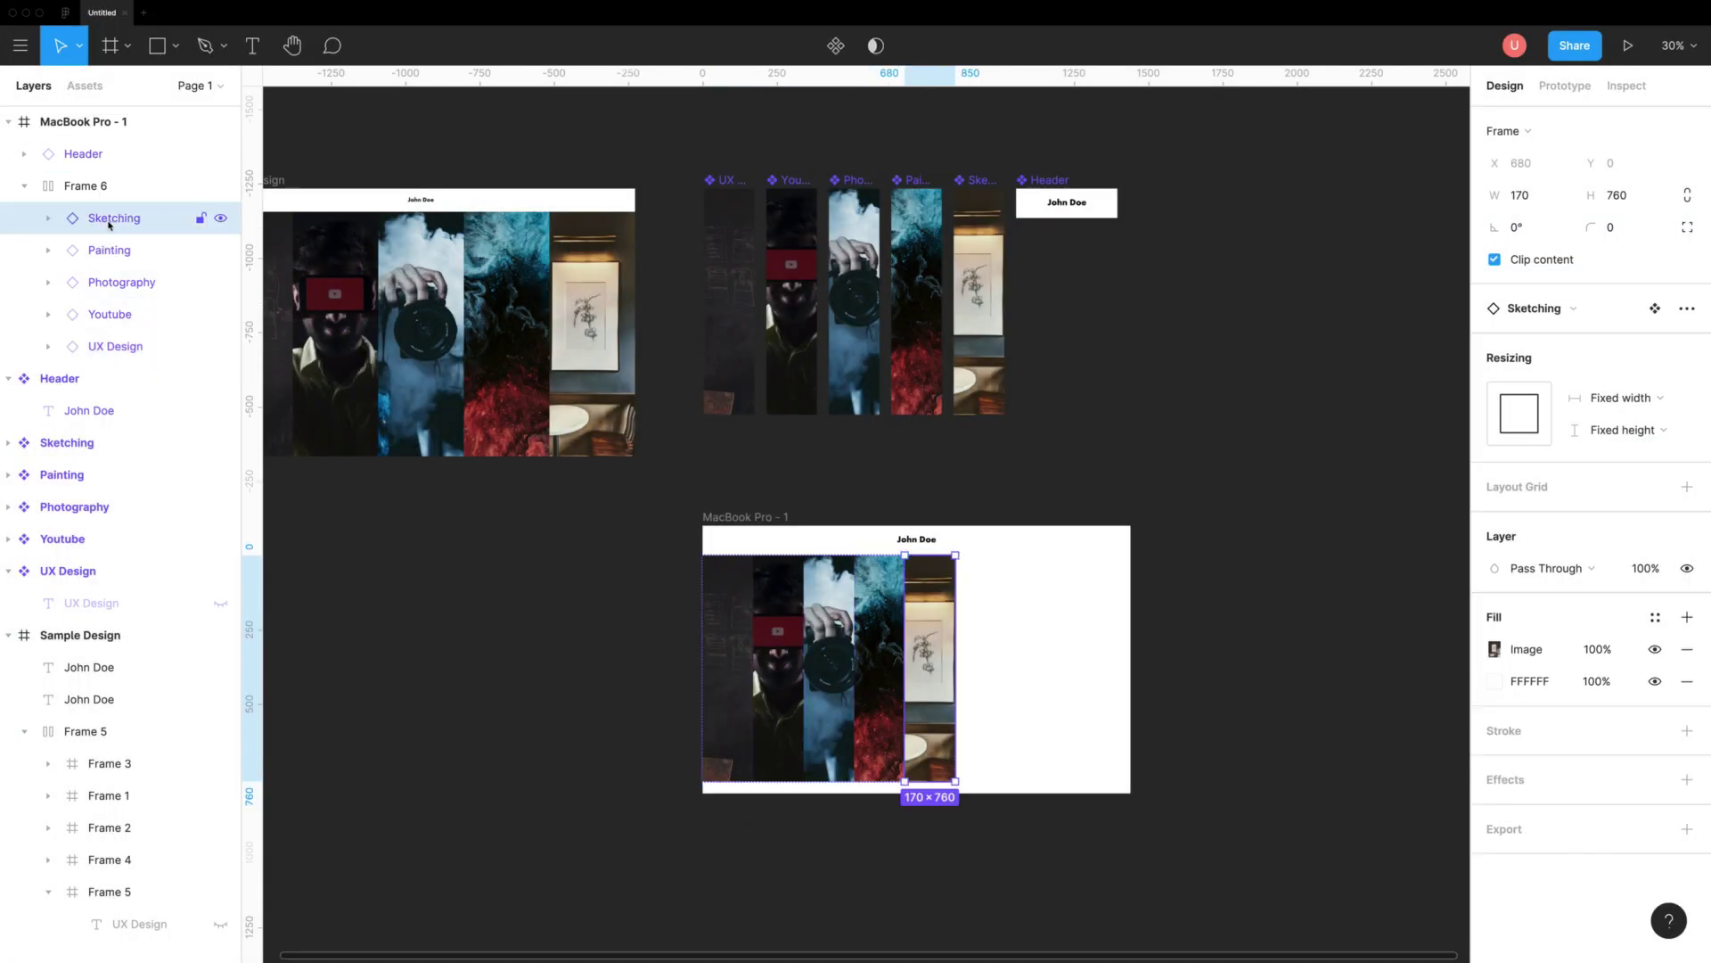
shift+click(119, 346)
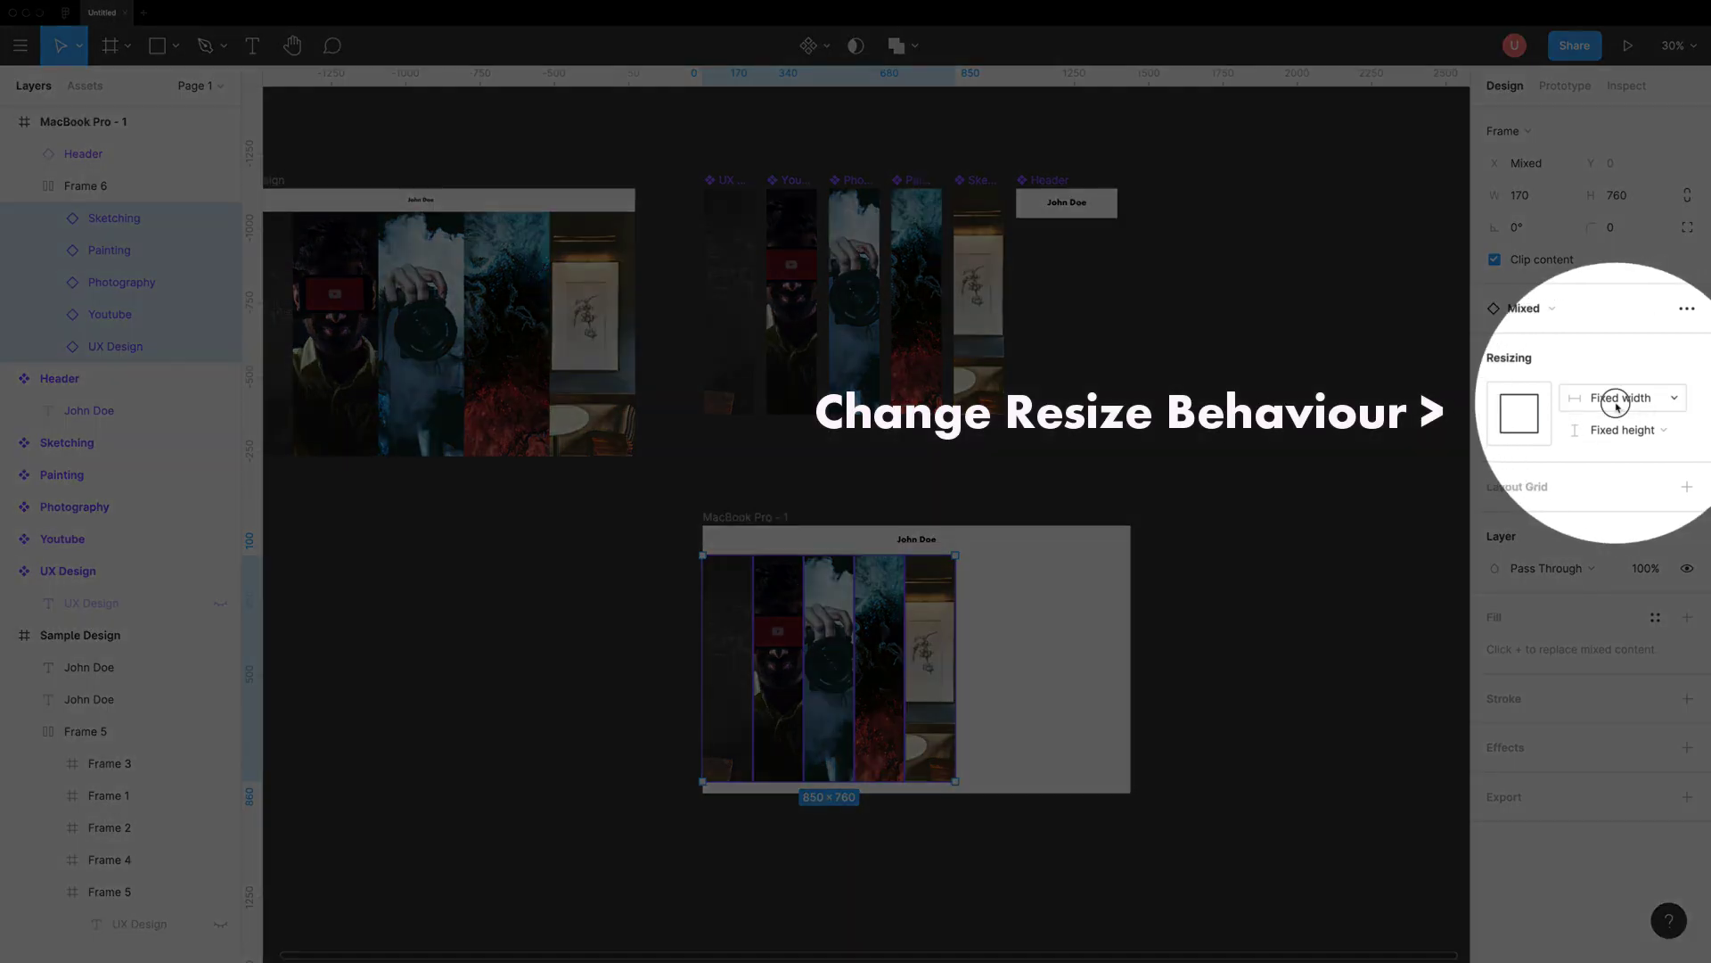
click(1618, 399)
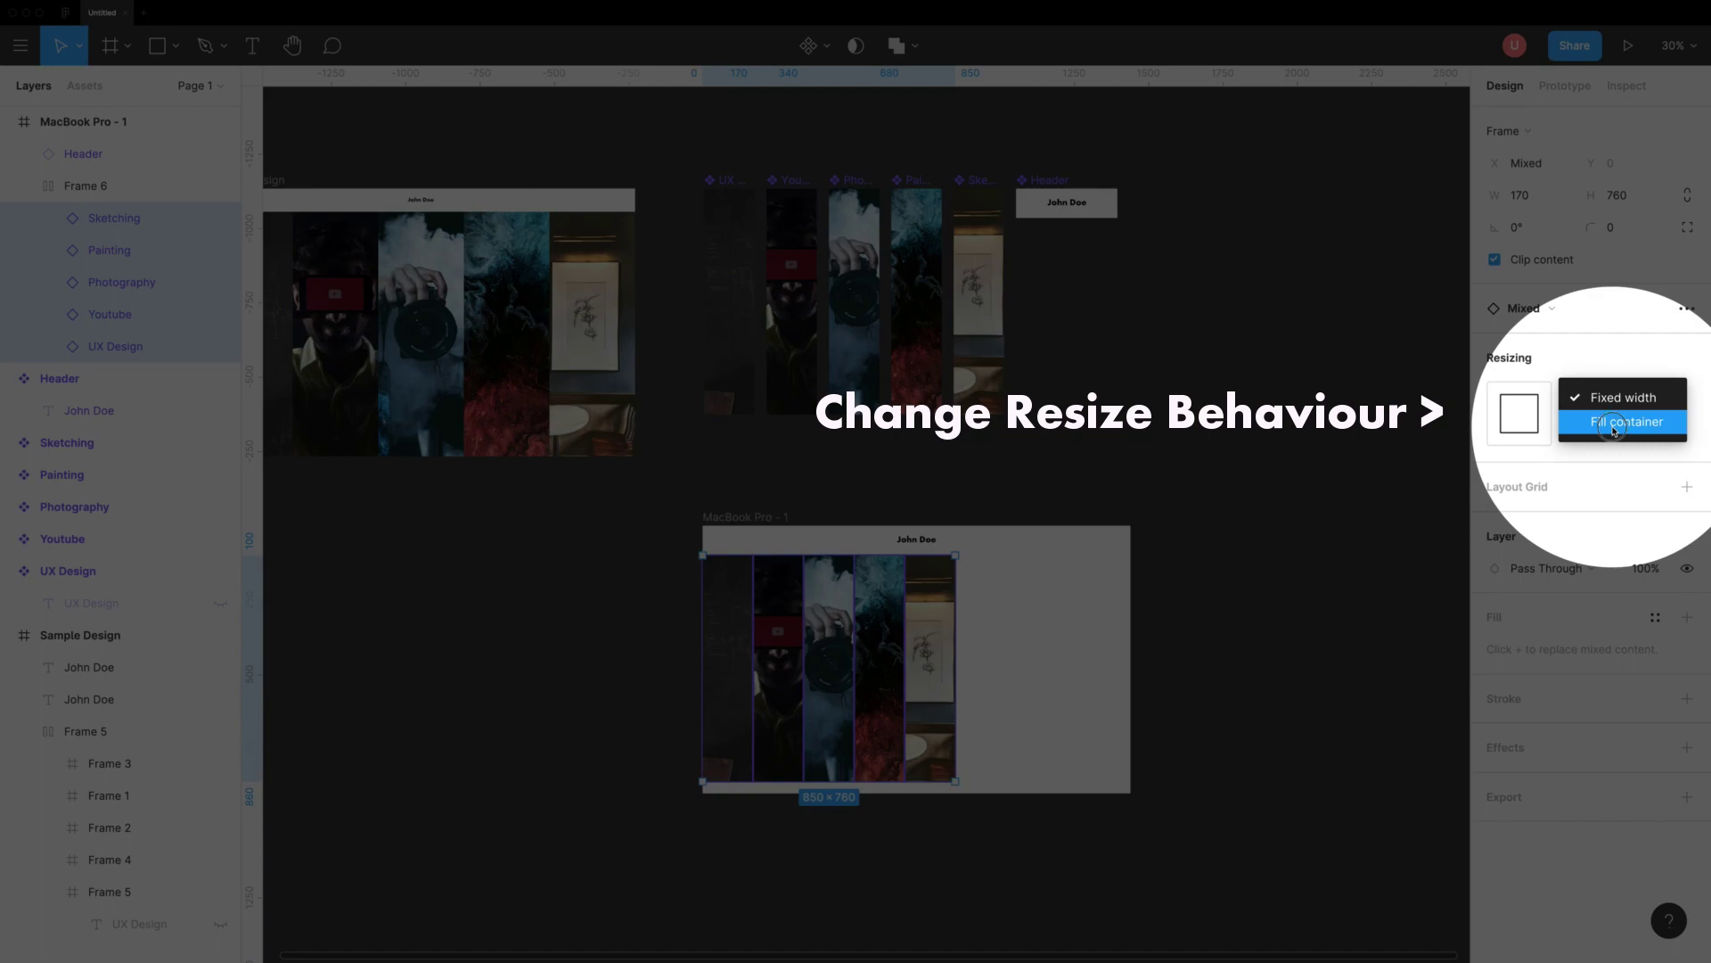
click(1613, 424)
click(1611, 431)
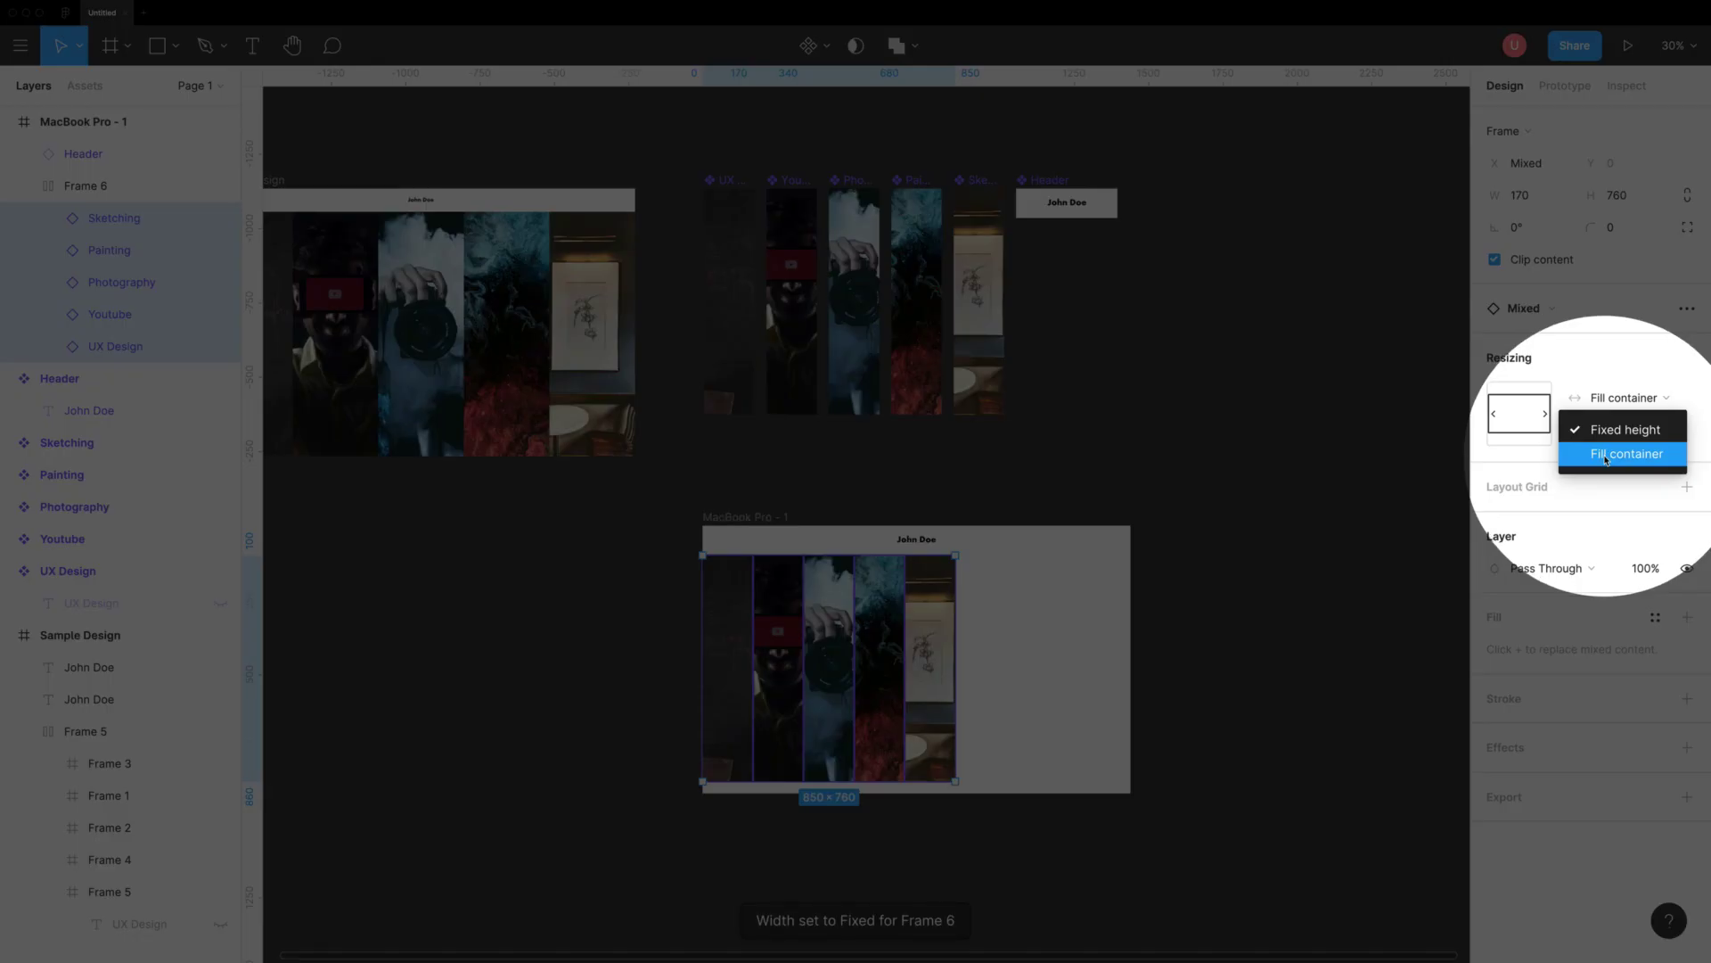
click(1606, 456)
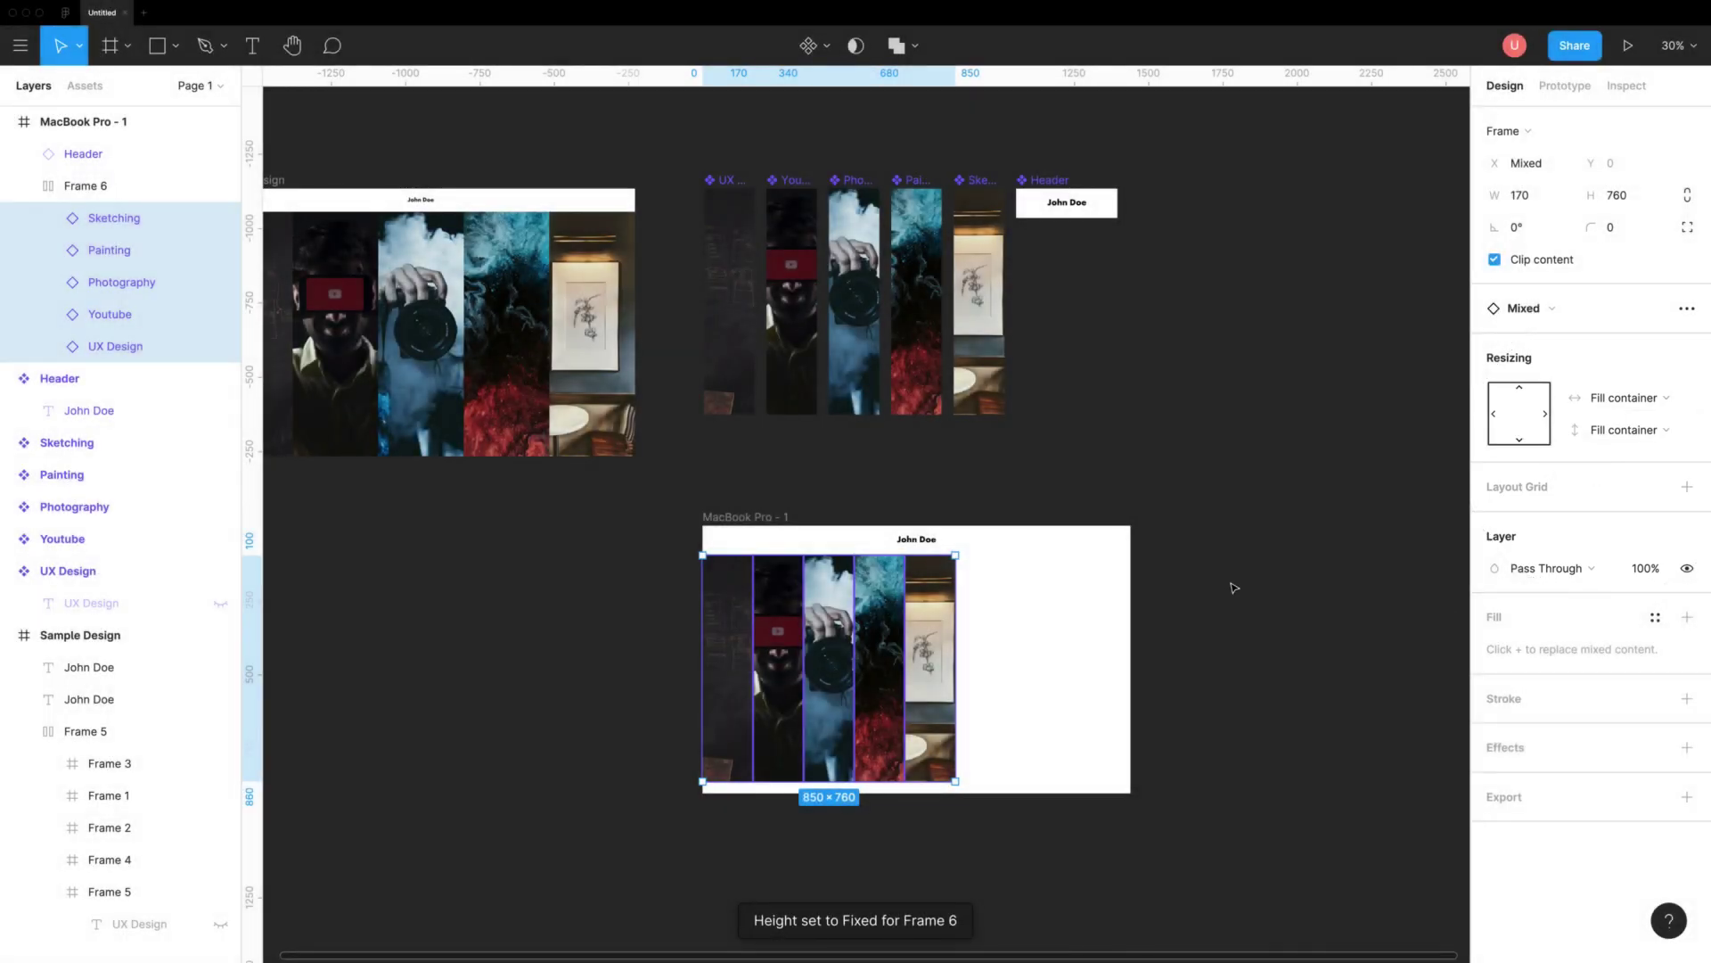
click(1009, 720)
Step: Stretch Frame 6 to 1440 wide and 800 tall across MacBook Pro - 1
click(86, 186)
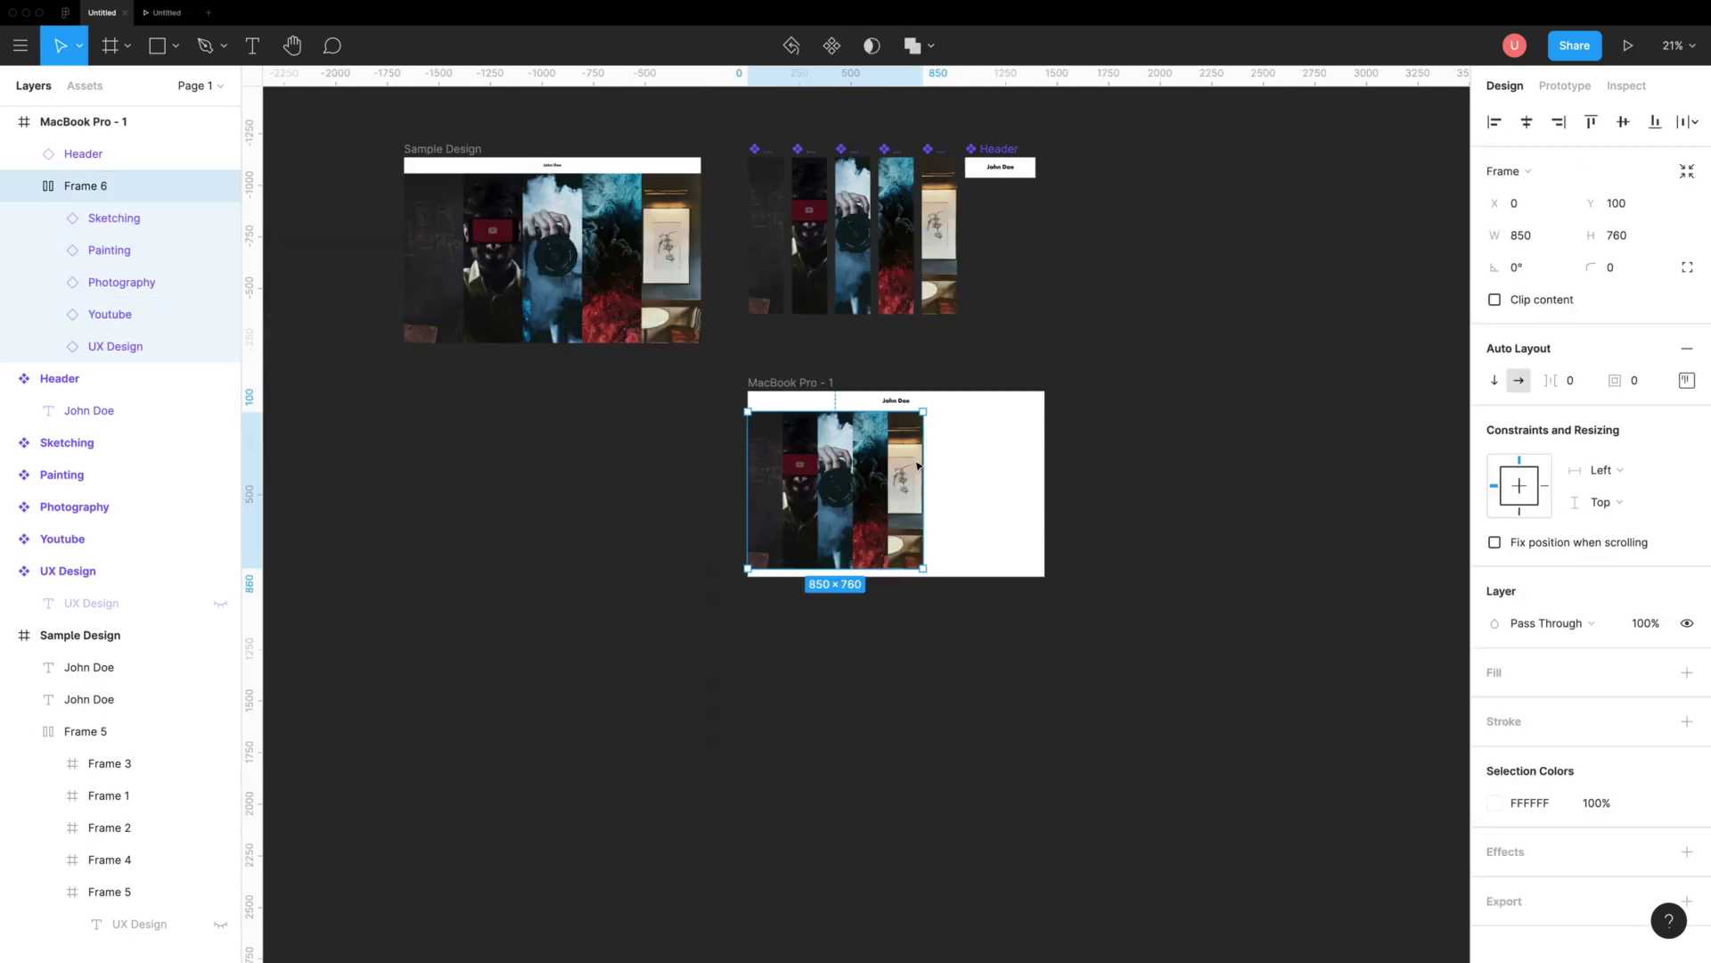
scroll(917, 466, up, 3)
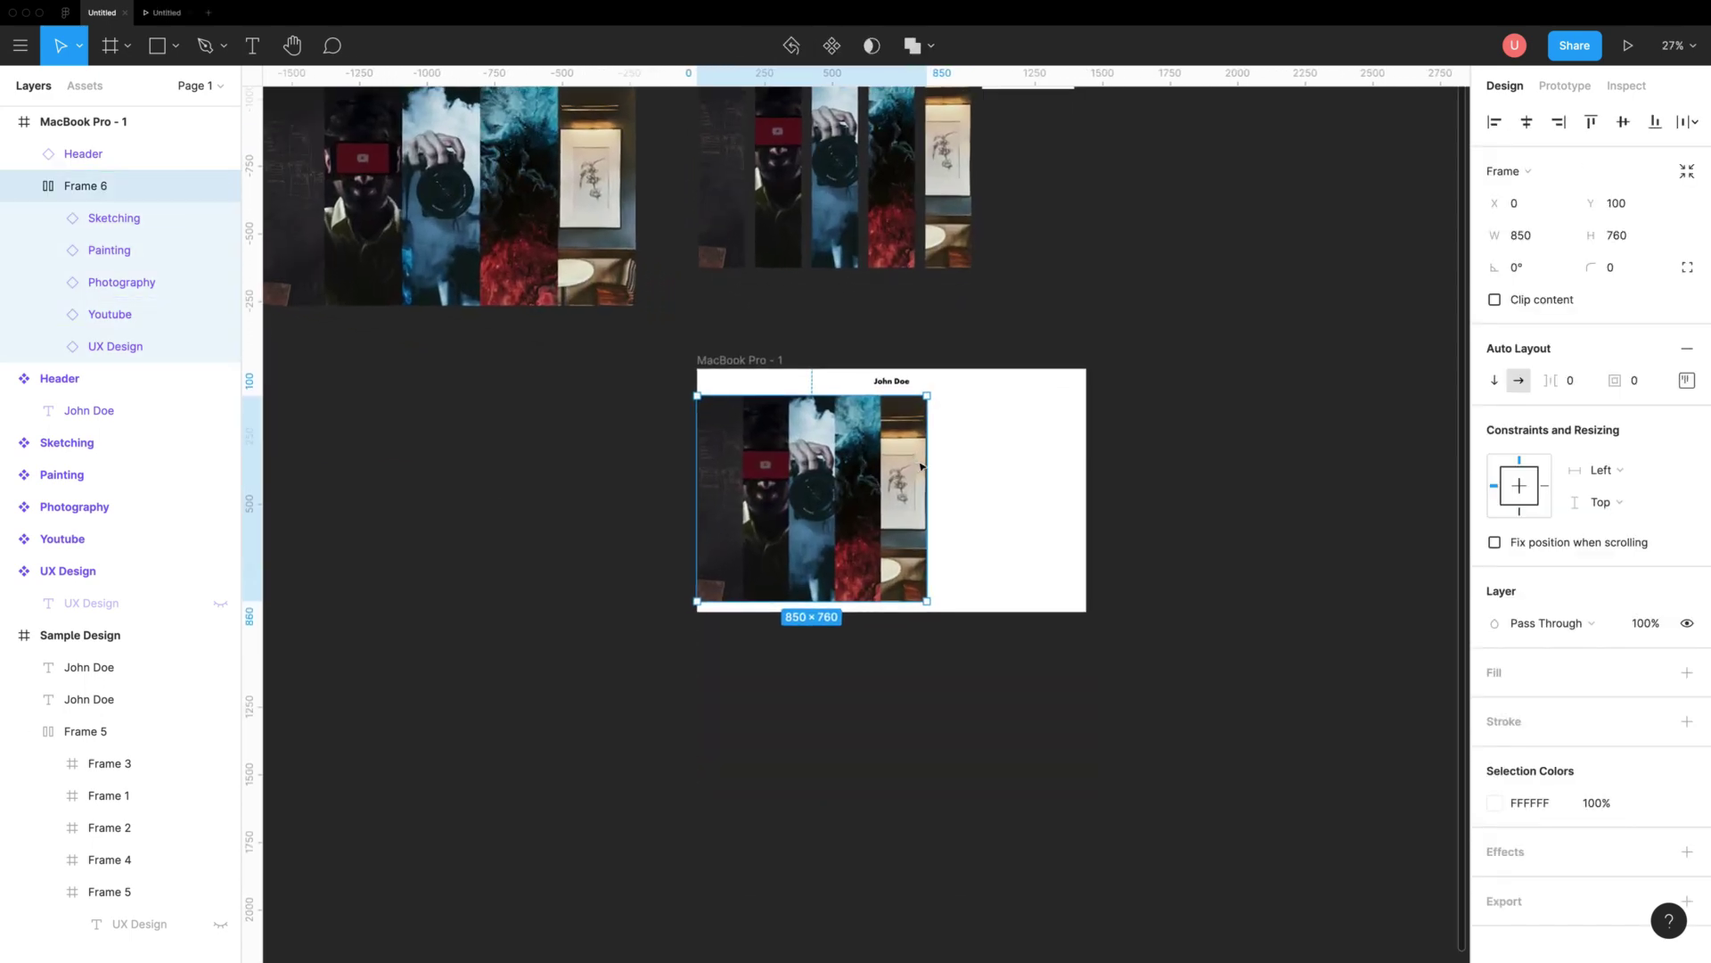
drag(929, 461, 1083, 458)
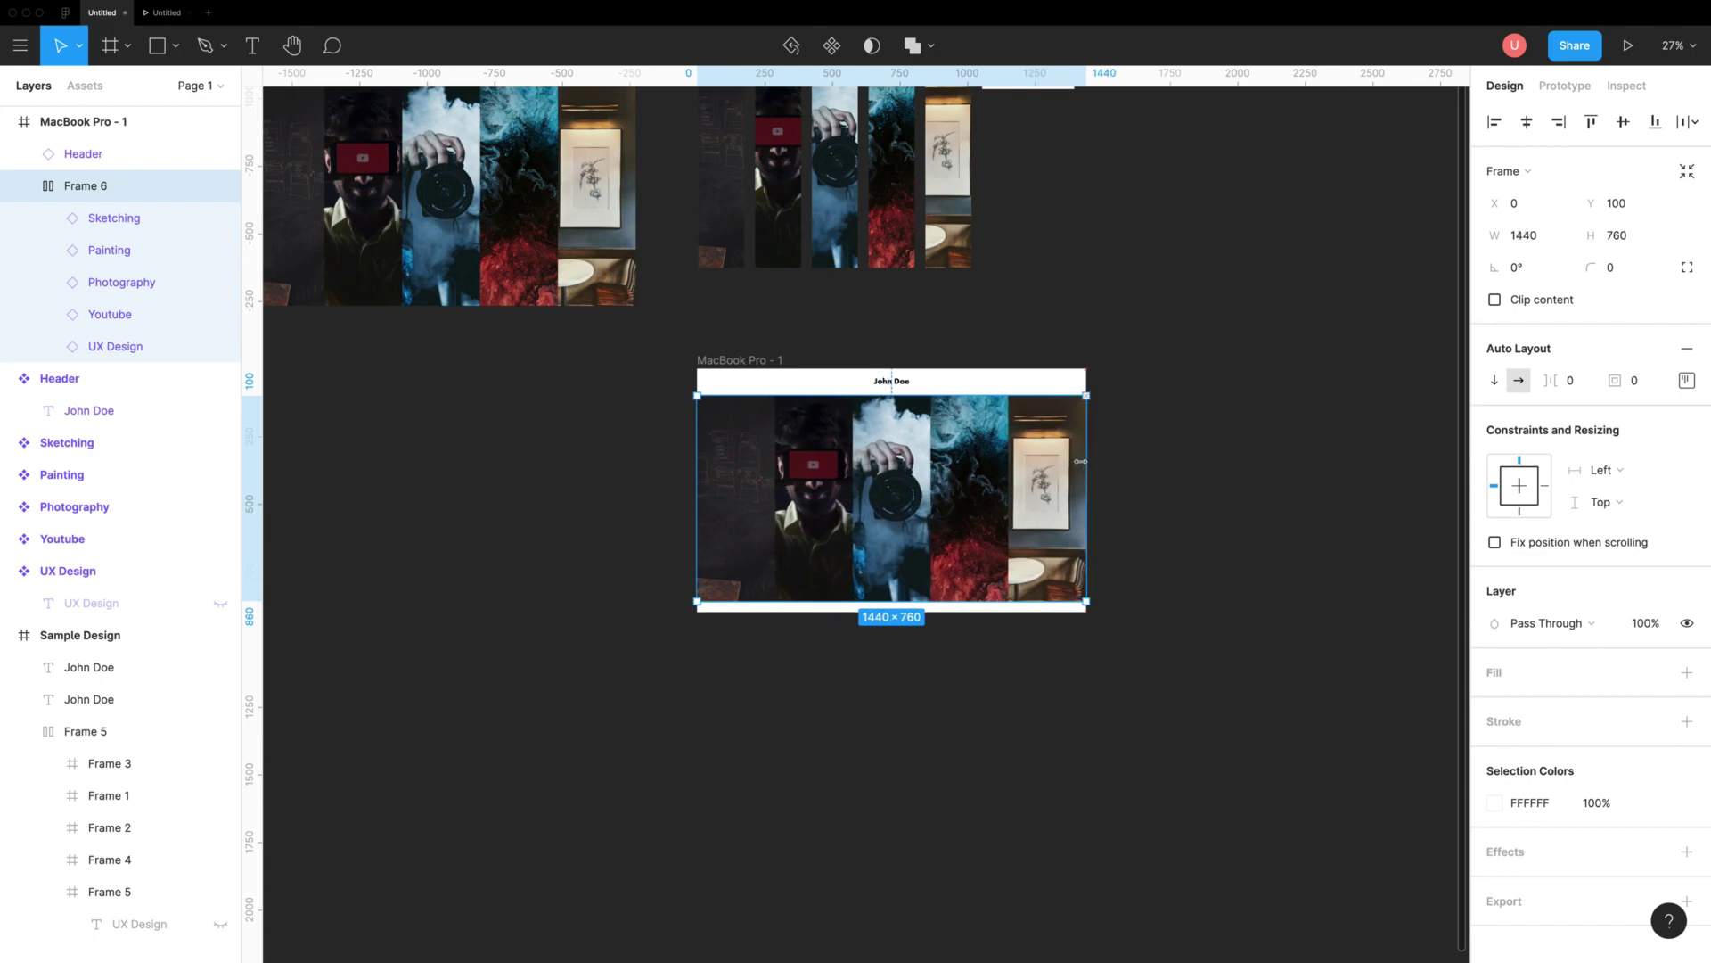
drag(882, 600, 882, 610)
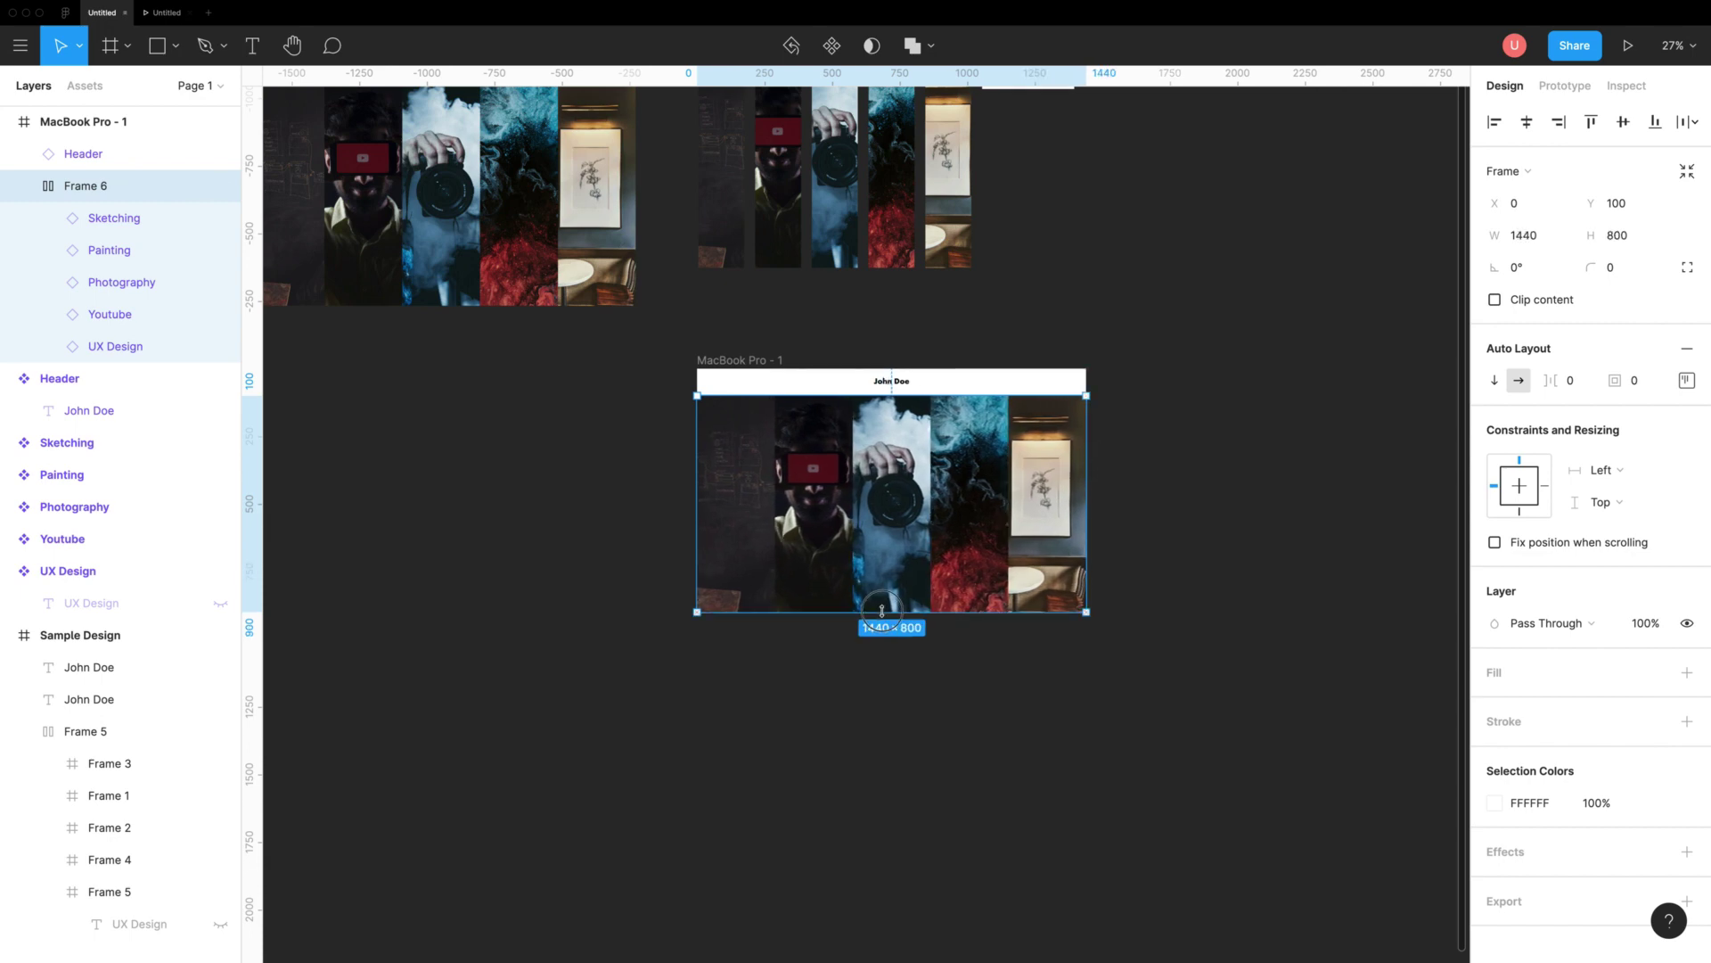
click(1099, 406)
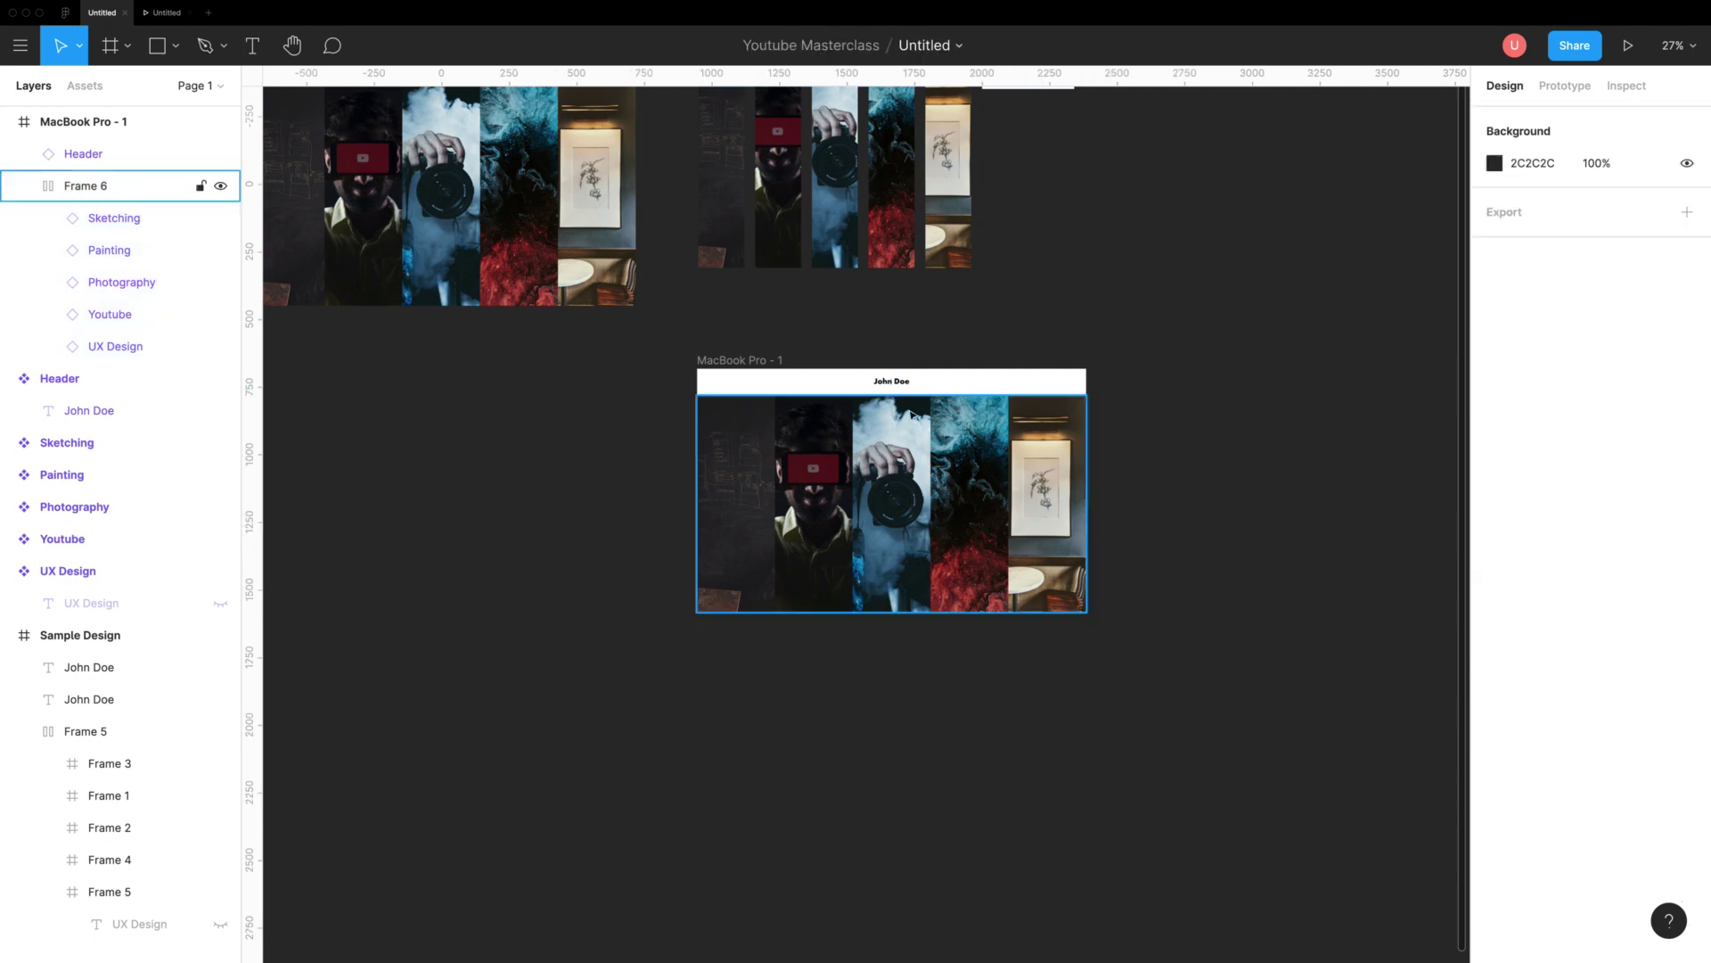
click(740, 360)
scroll(1092, 348, down, 3)
Step: Duplicate MacBook Pro - 1, placing Pro - 2 below it and Pro - 3 beside Pro - 2
key(super+d)
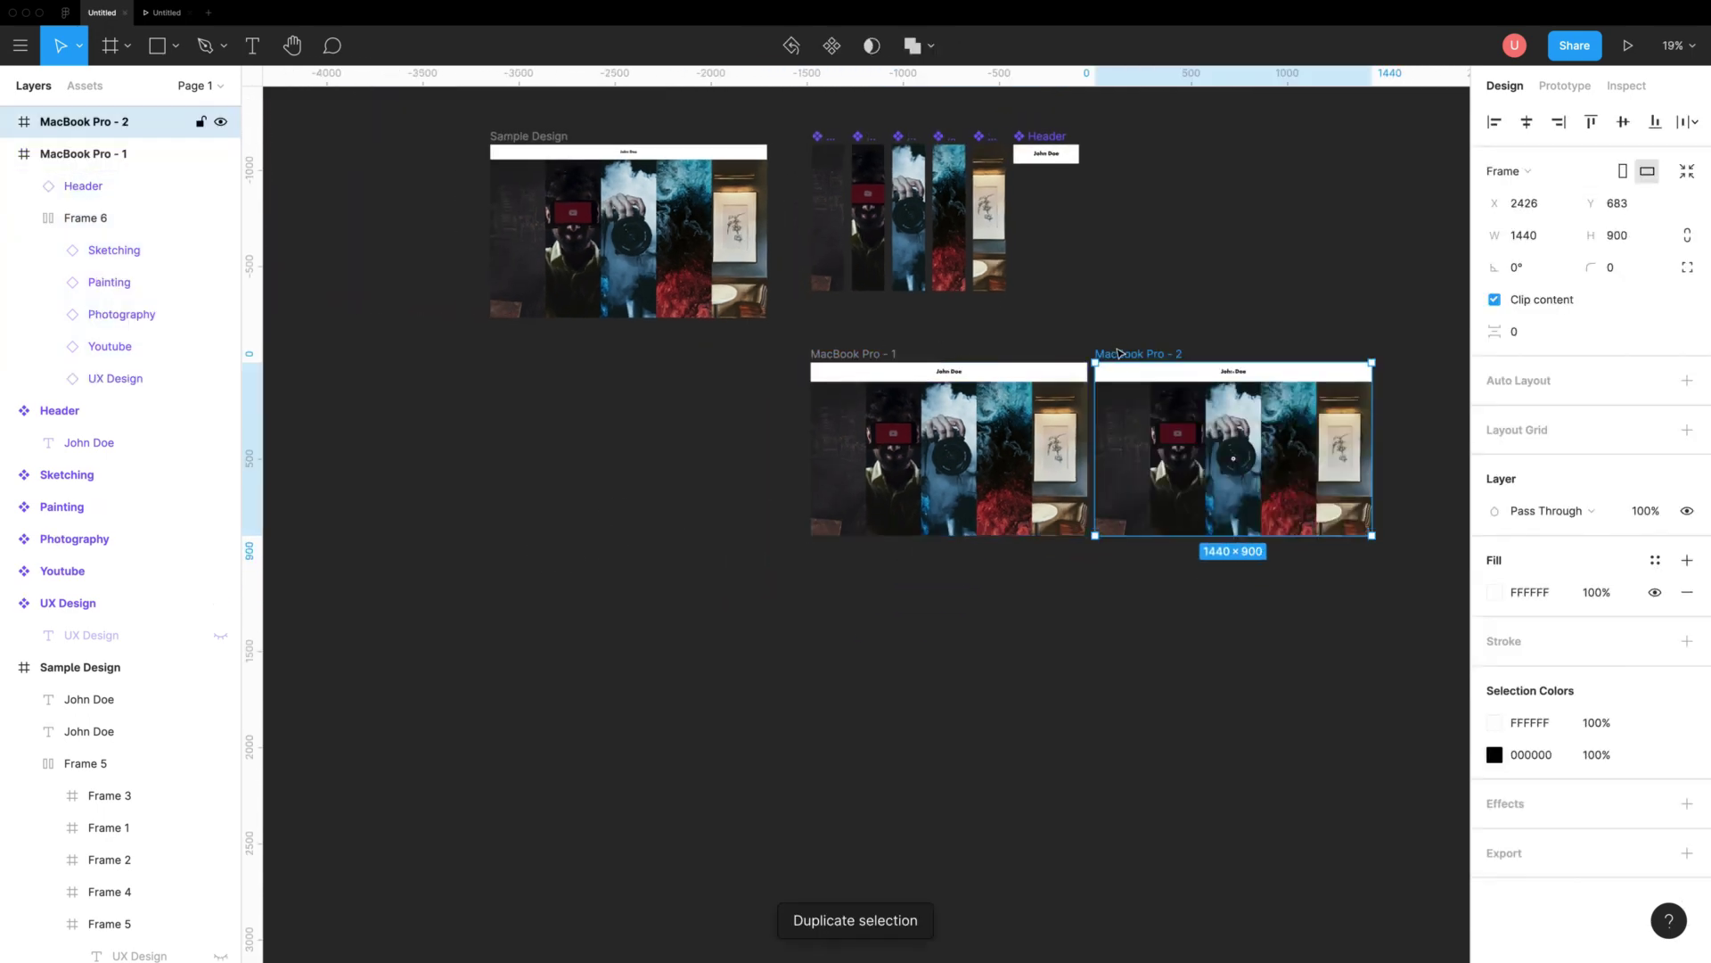
drag(1118, 353, 497, 596)
key(super+d)
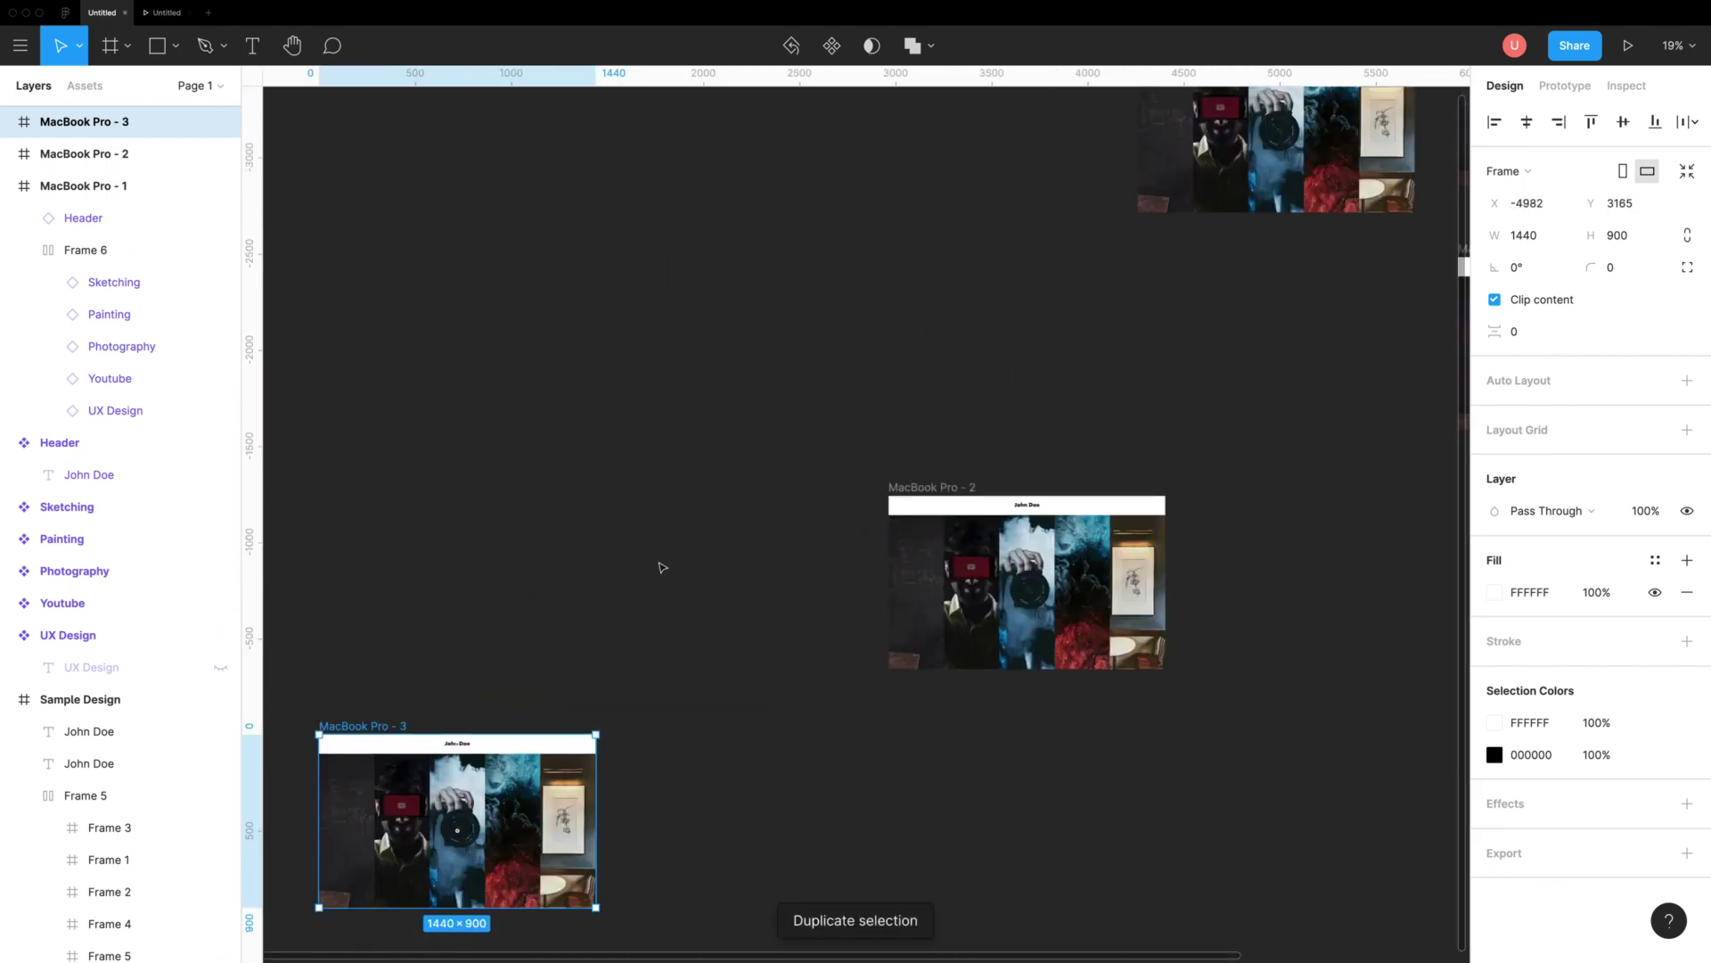
click(906, 489)
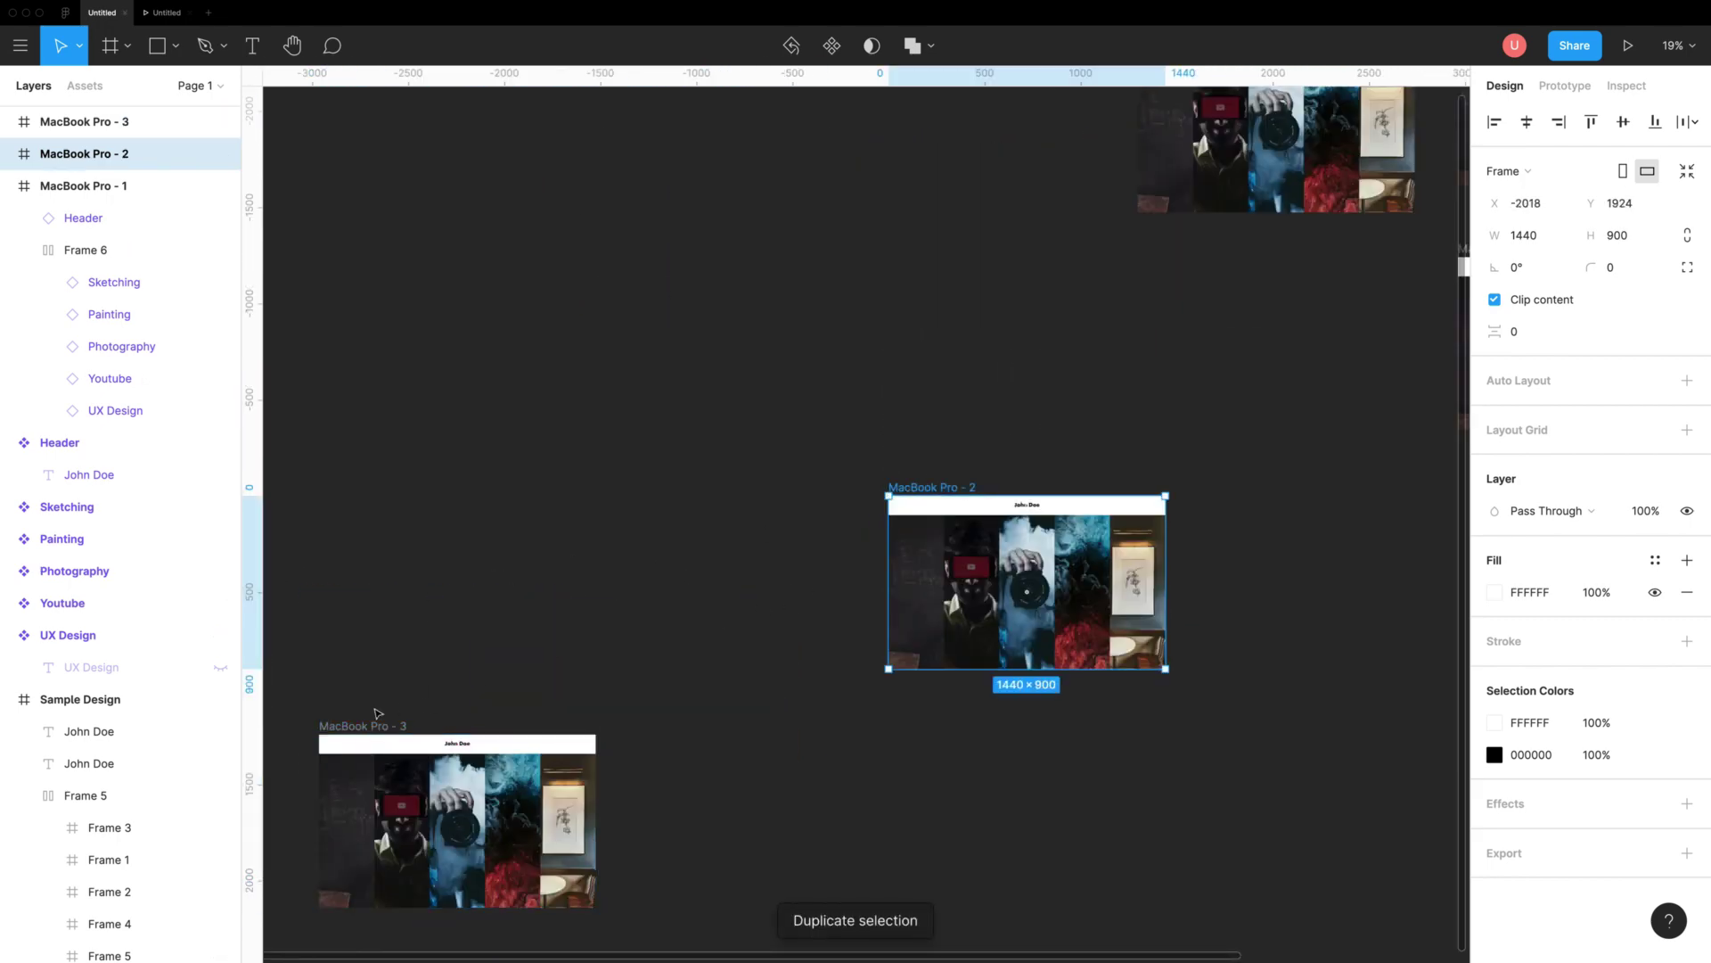
drag(366, 727, 1251, 487)
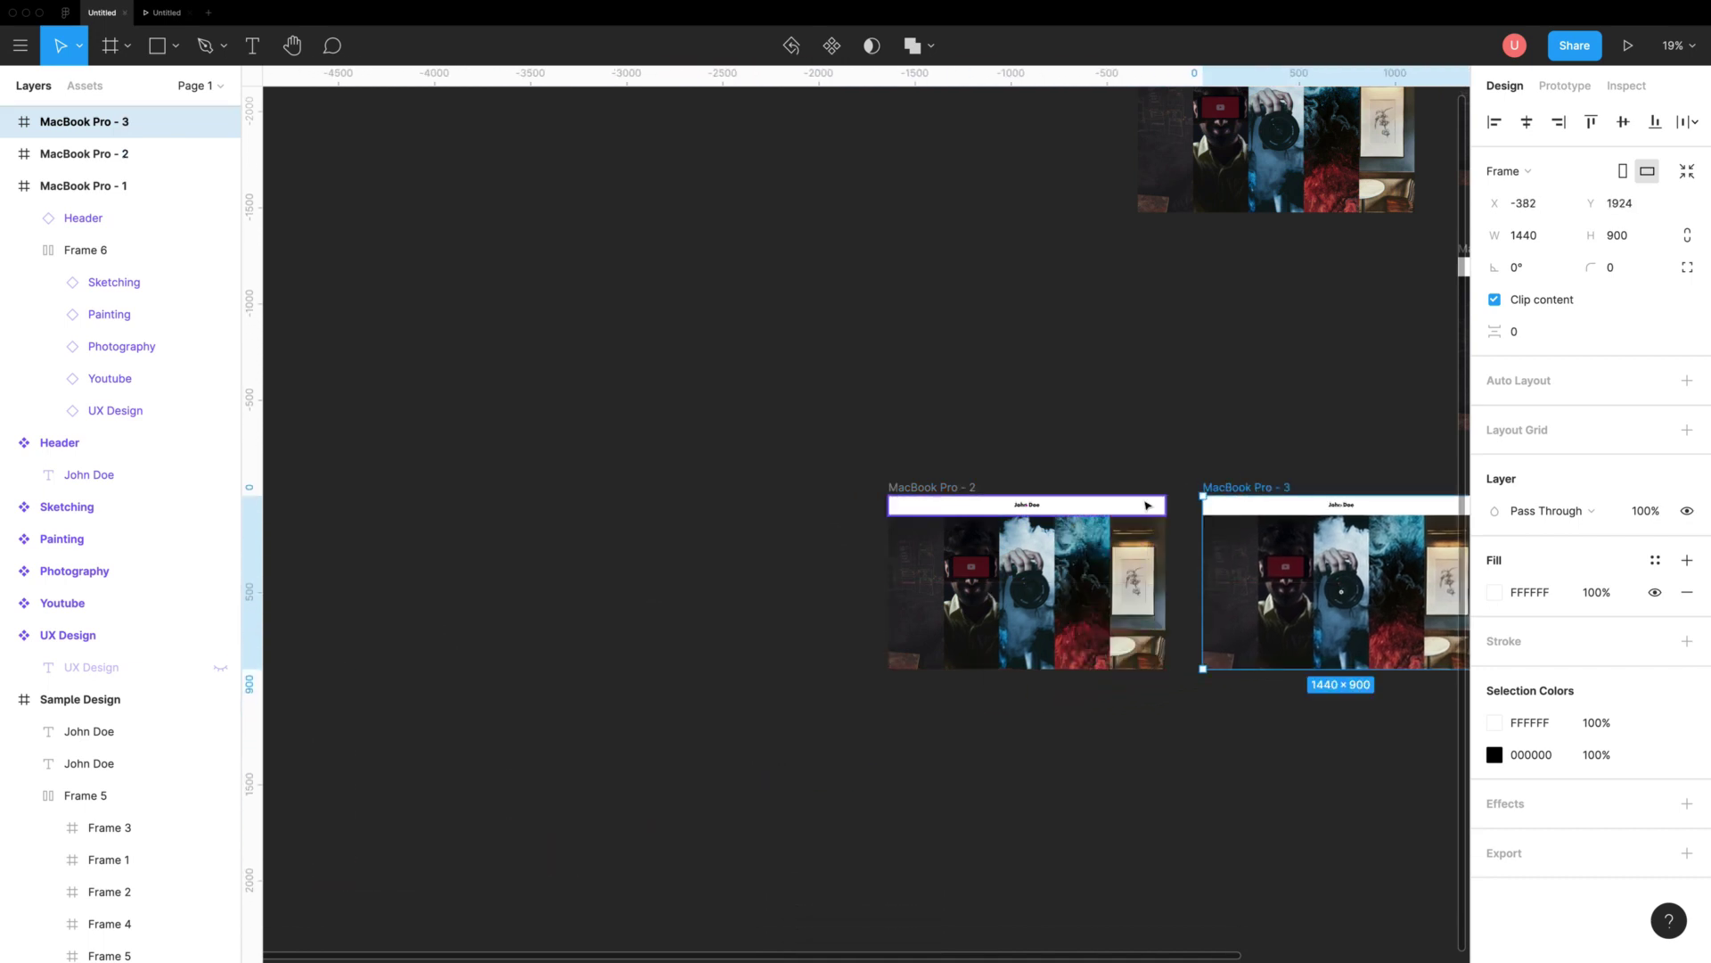
scroll(976, 533, down, 5)
scroll(1286, 493, up, 4)
Step: Add MacBook Pro - 4 to 6 and even out the spacing along the row
key(super+d)
key(super+d)
key(super+d)
scroll(855, 570, down, 2)
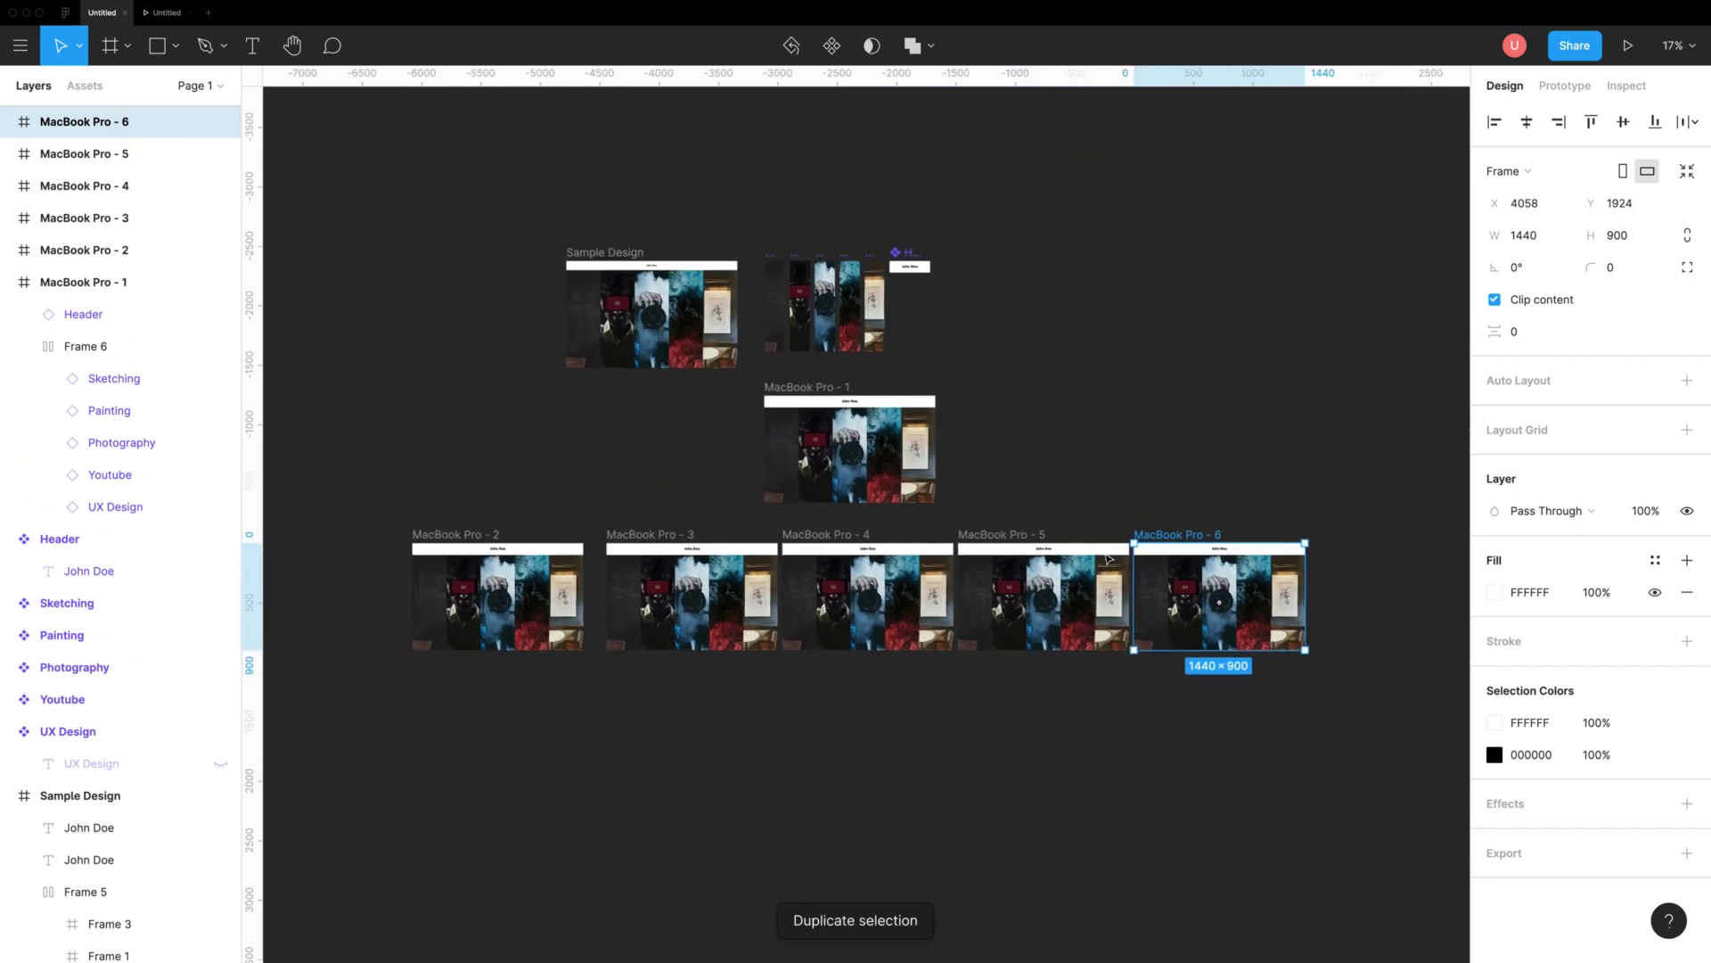
drag(637, 539, 628, 539)
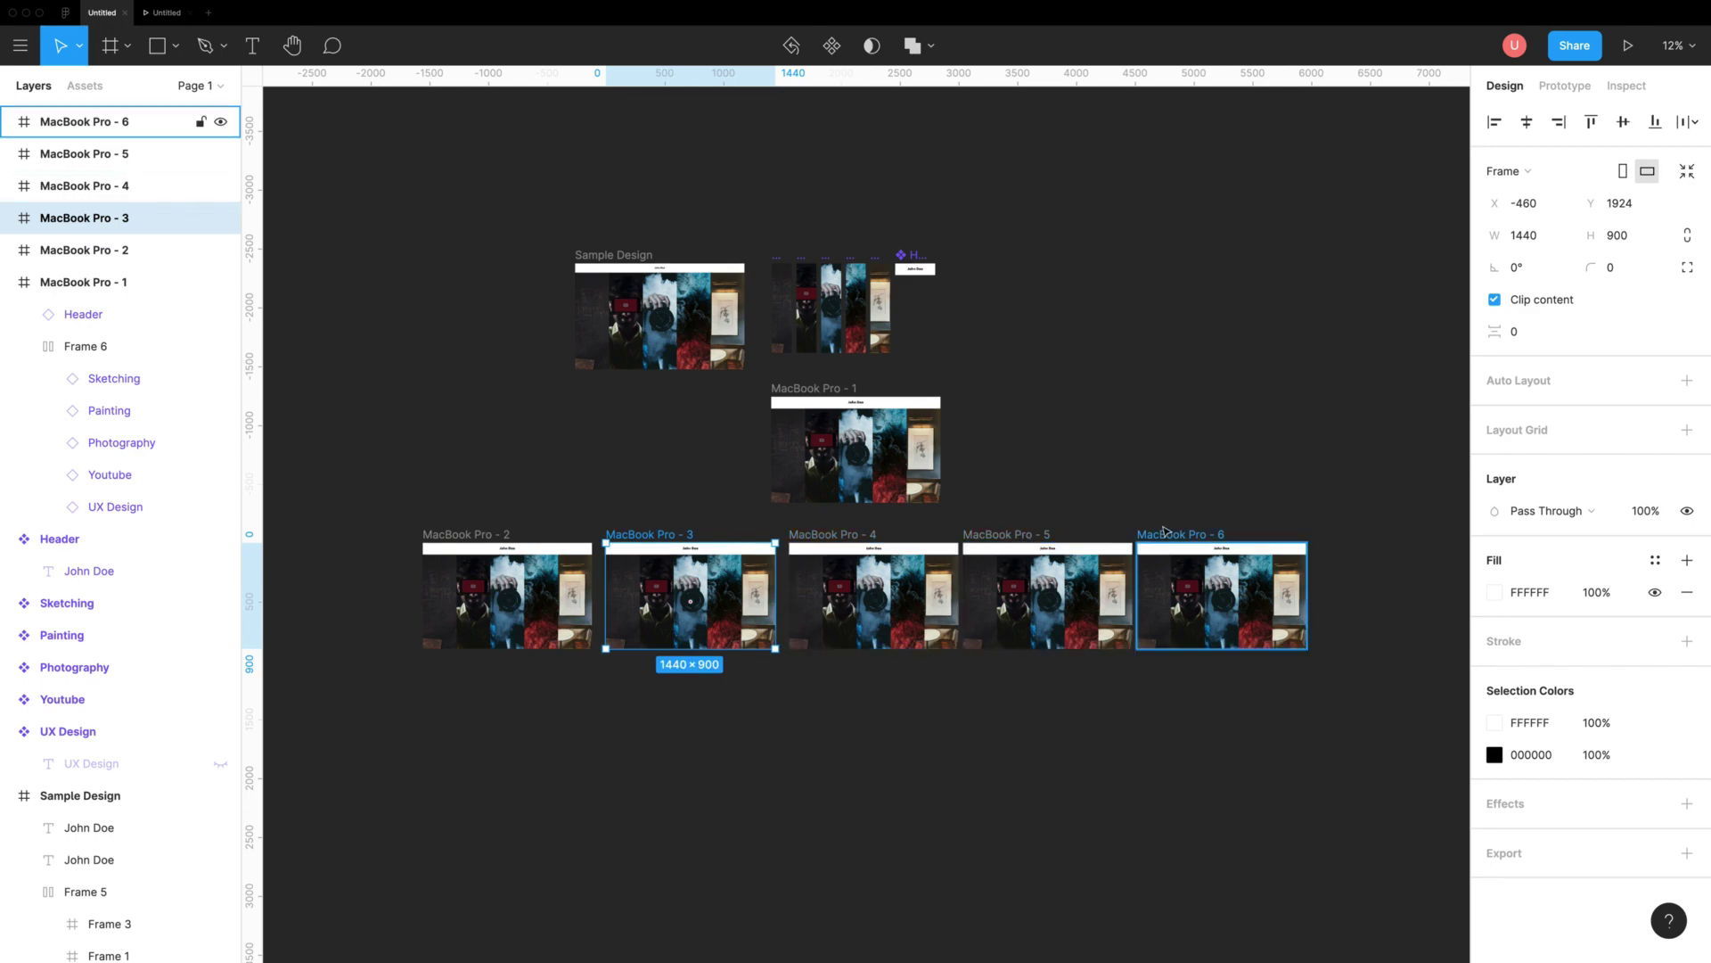
drag(1158, 535, 1168, 535)
shift+click(1022, 536)
drag(1021, 536, 1032, 536)
click(936, 713)
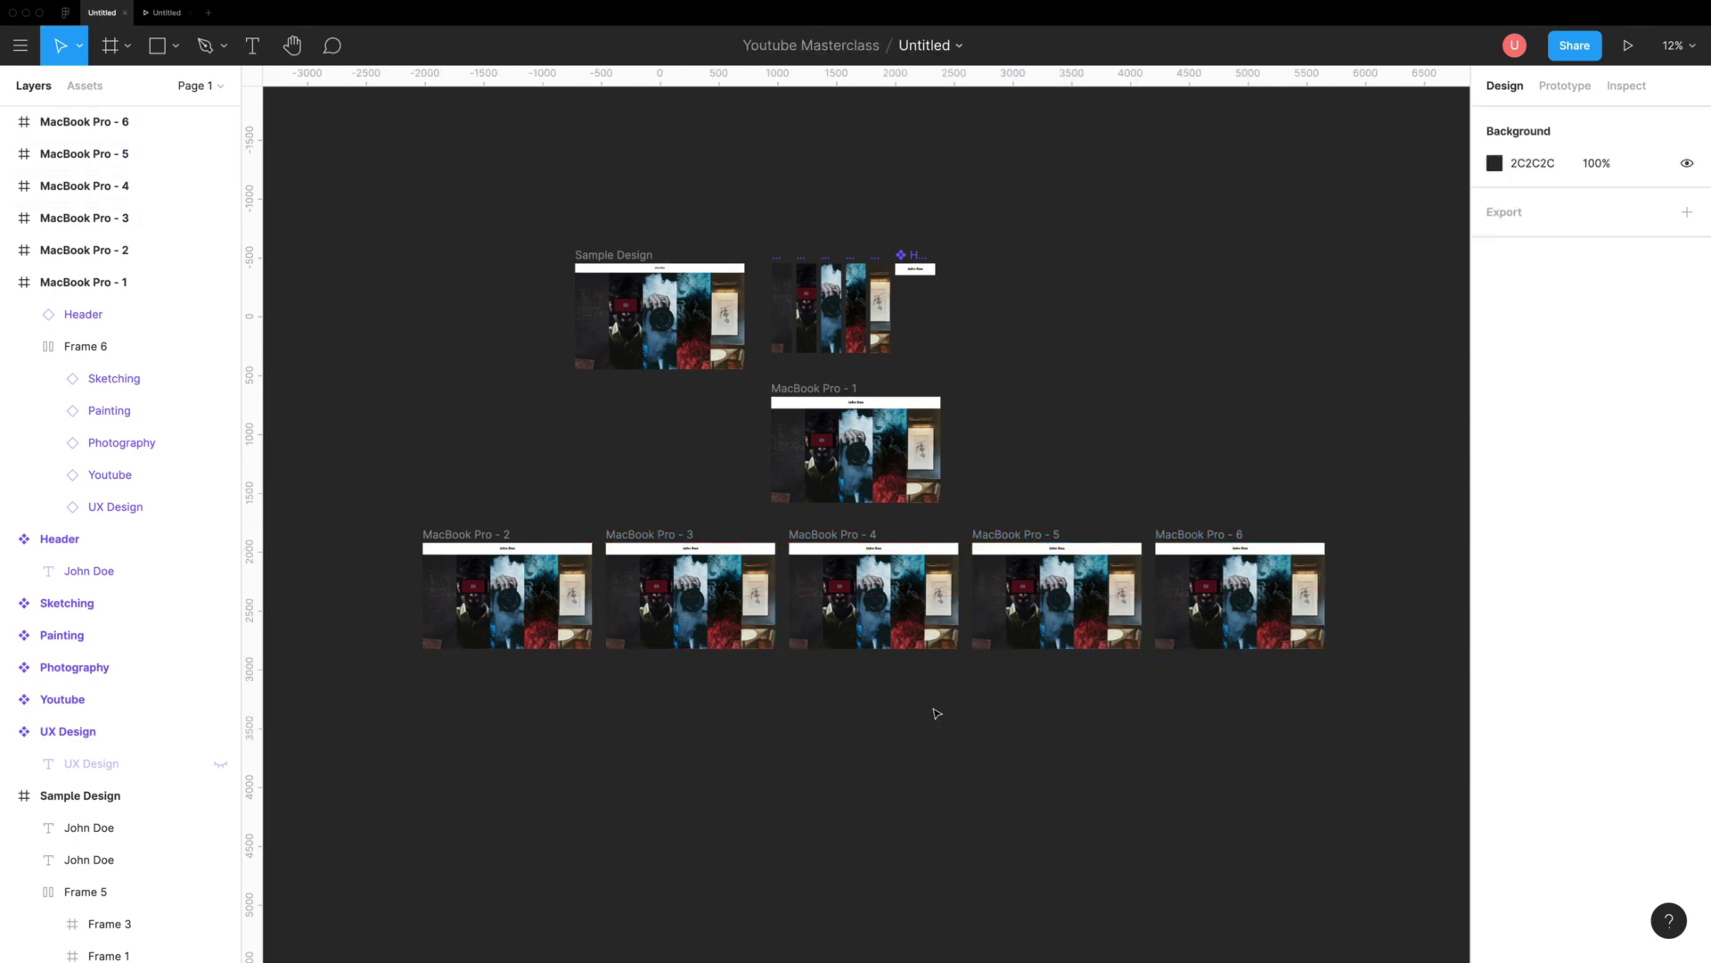
scroll(441, 602, up, 2)
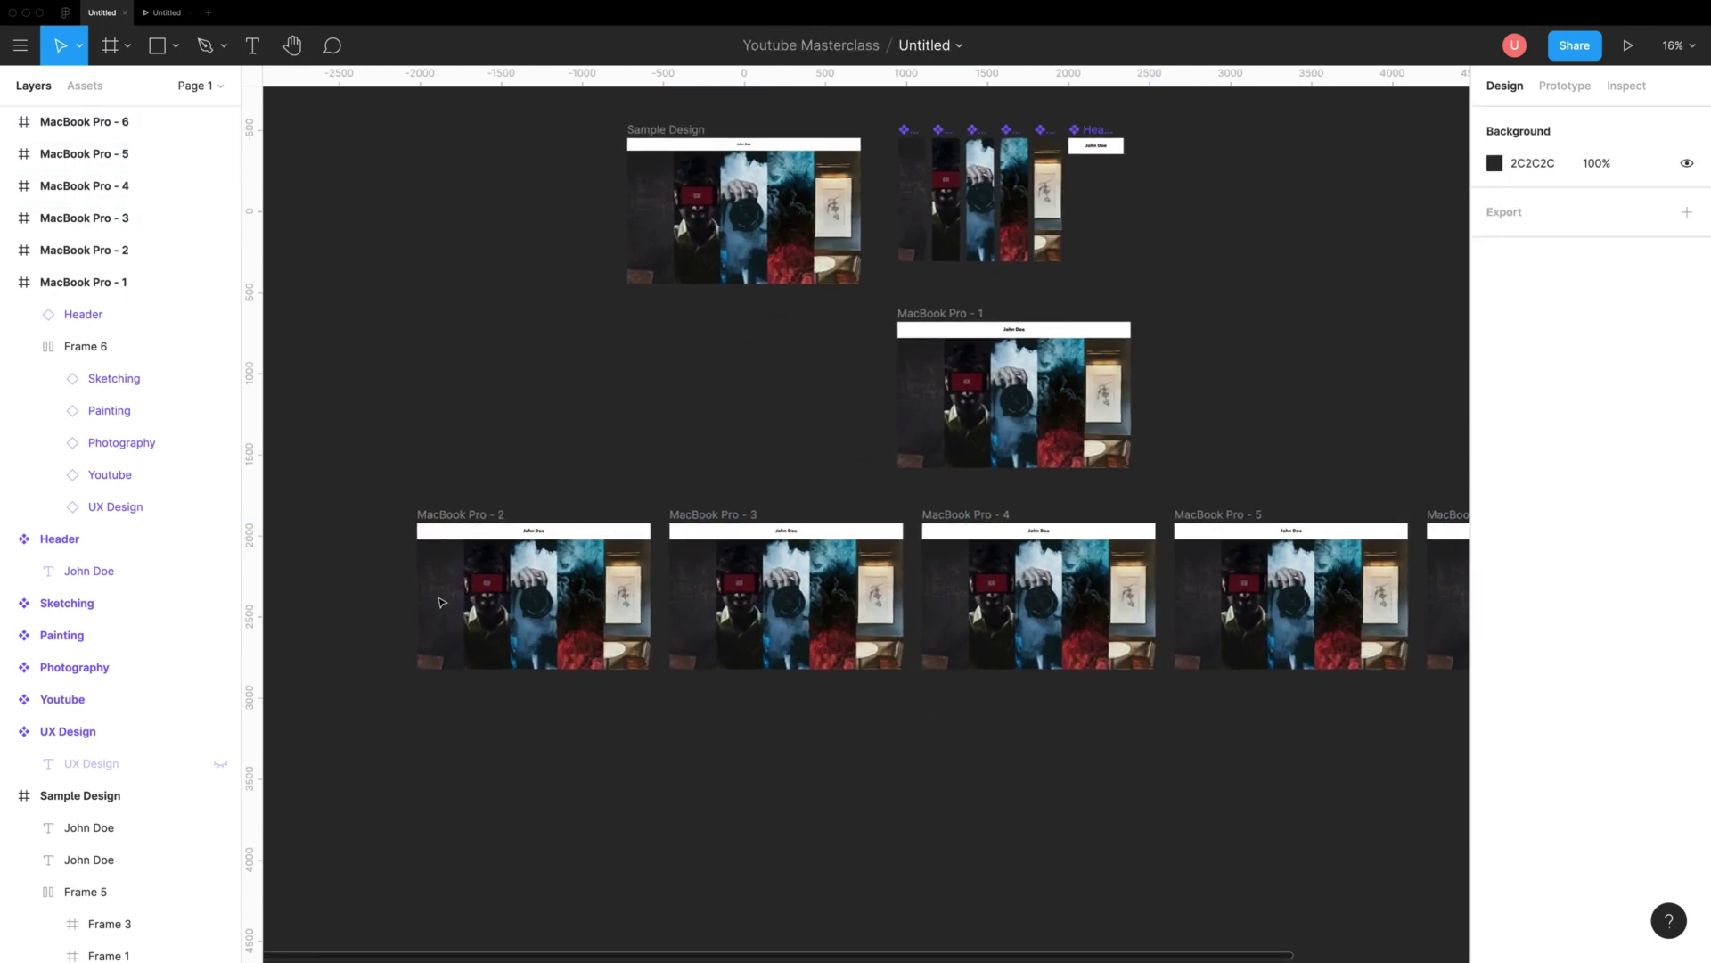
Step: Widen the UX Design column in MacBook Pro - 2 to 800 and unhide its title
super+click(442, 613)
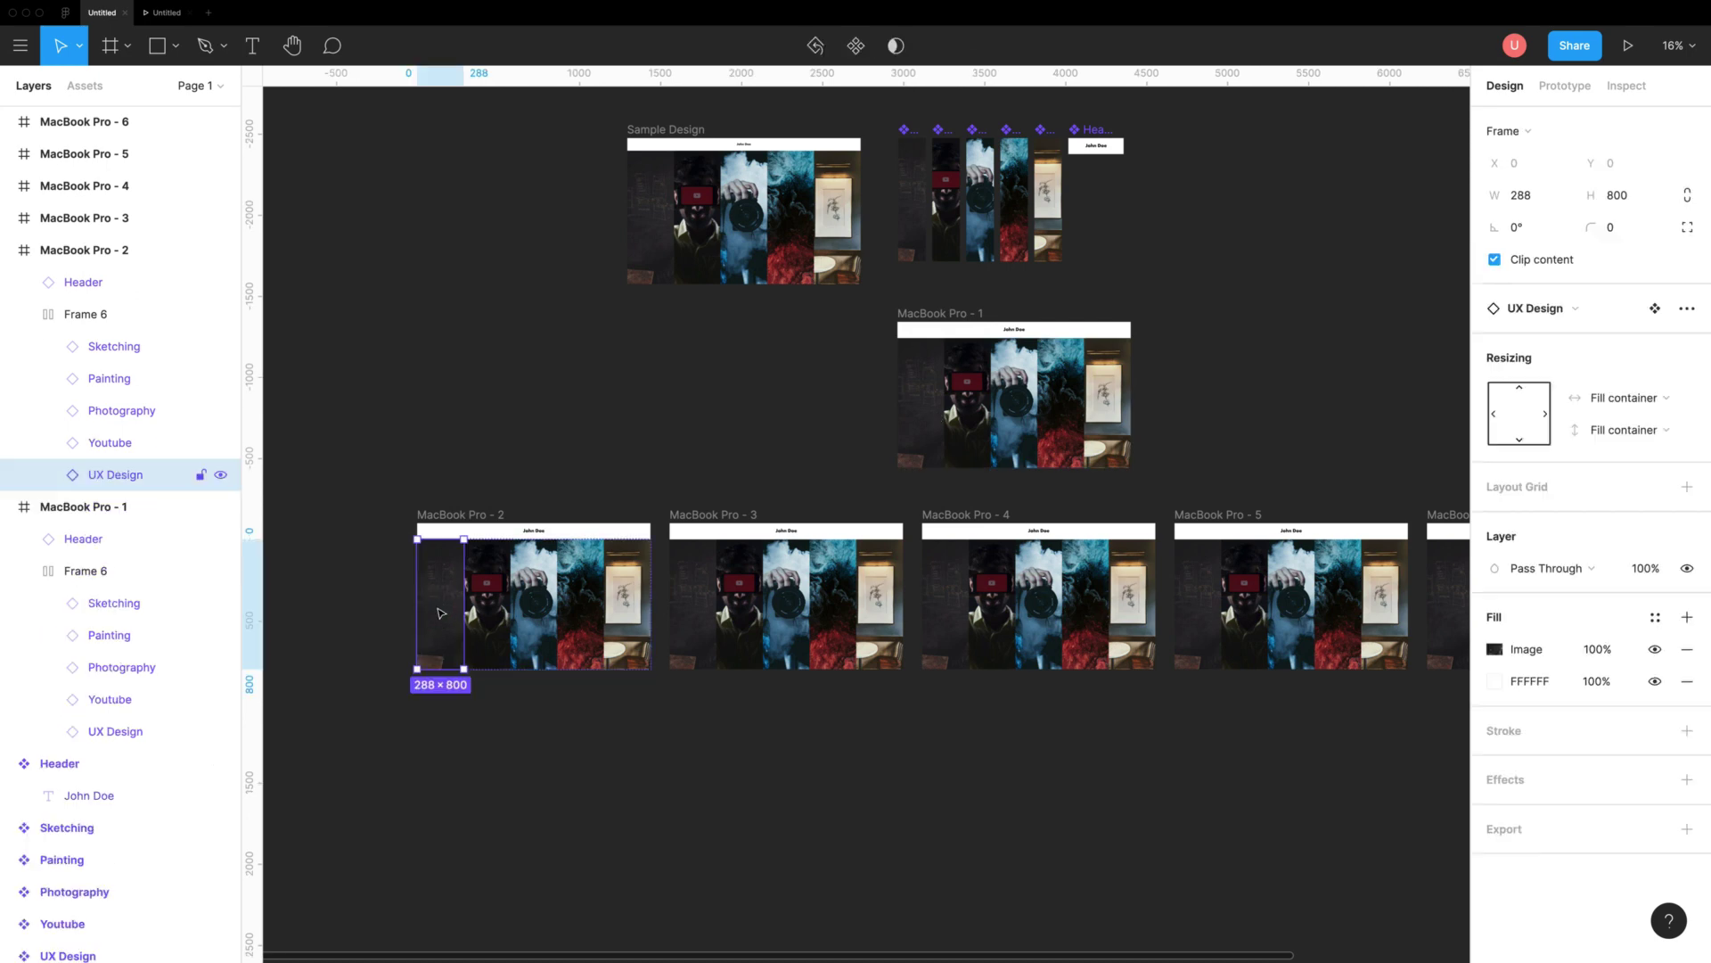
scroll(440, 613, up, 5)
drag(544, 597, 717, 592)
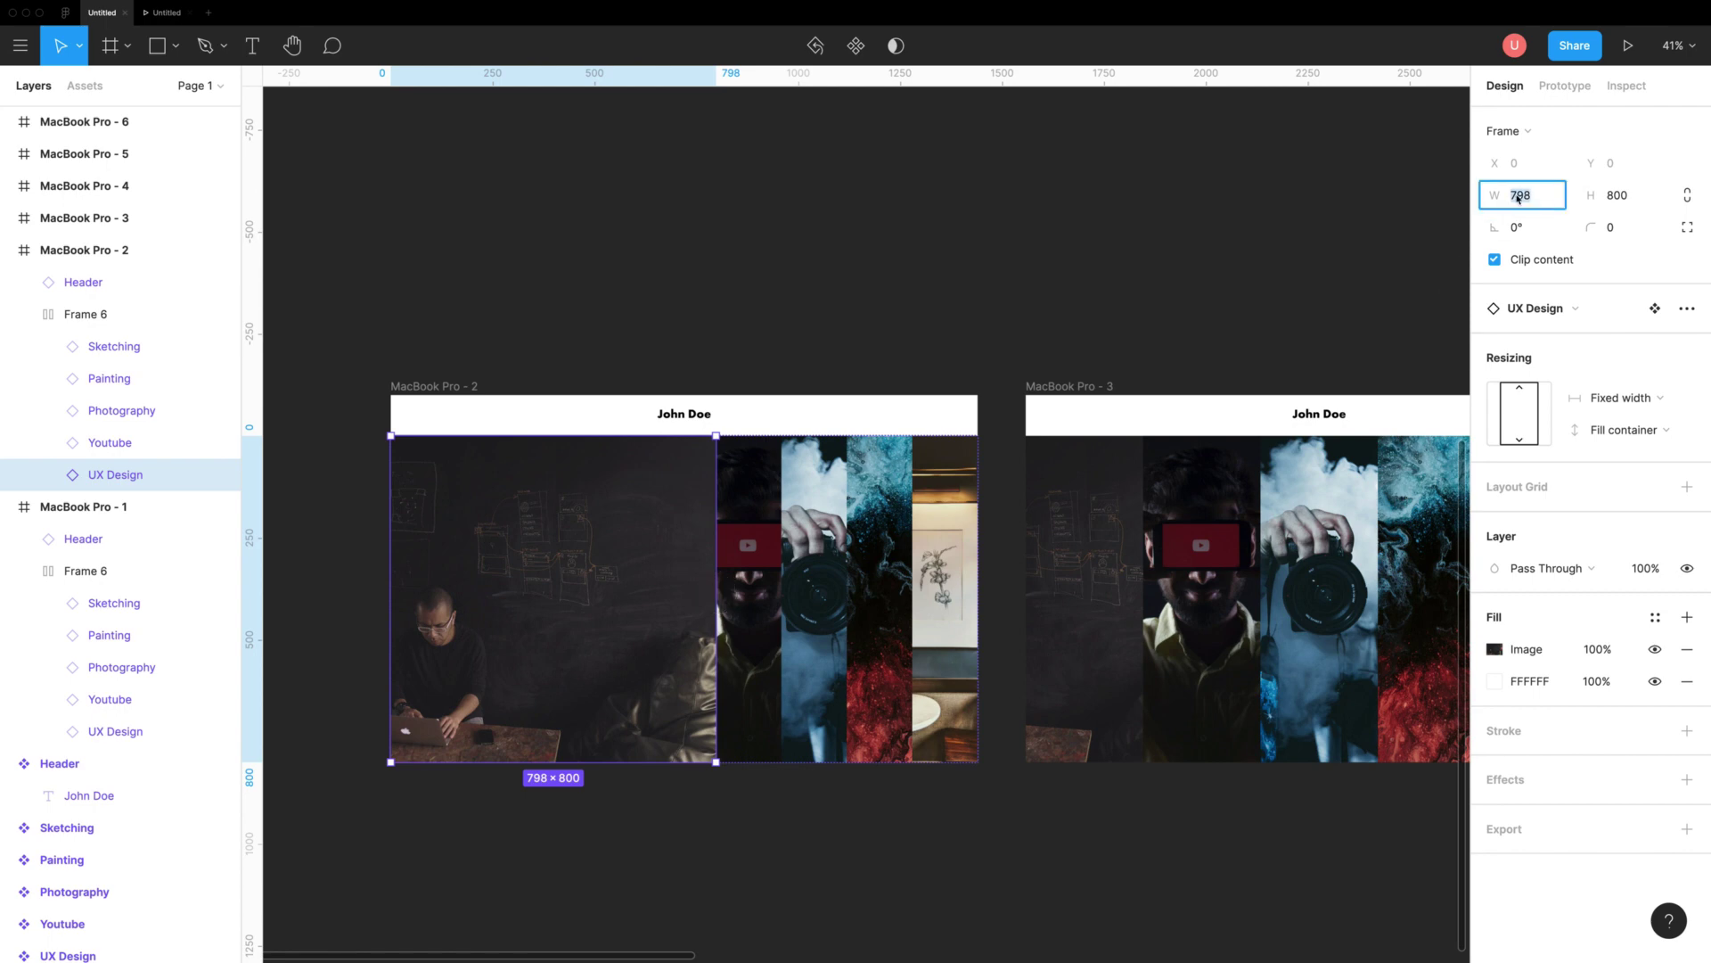
text(800)
key(Return)
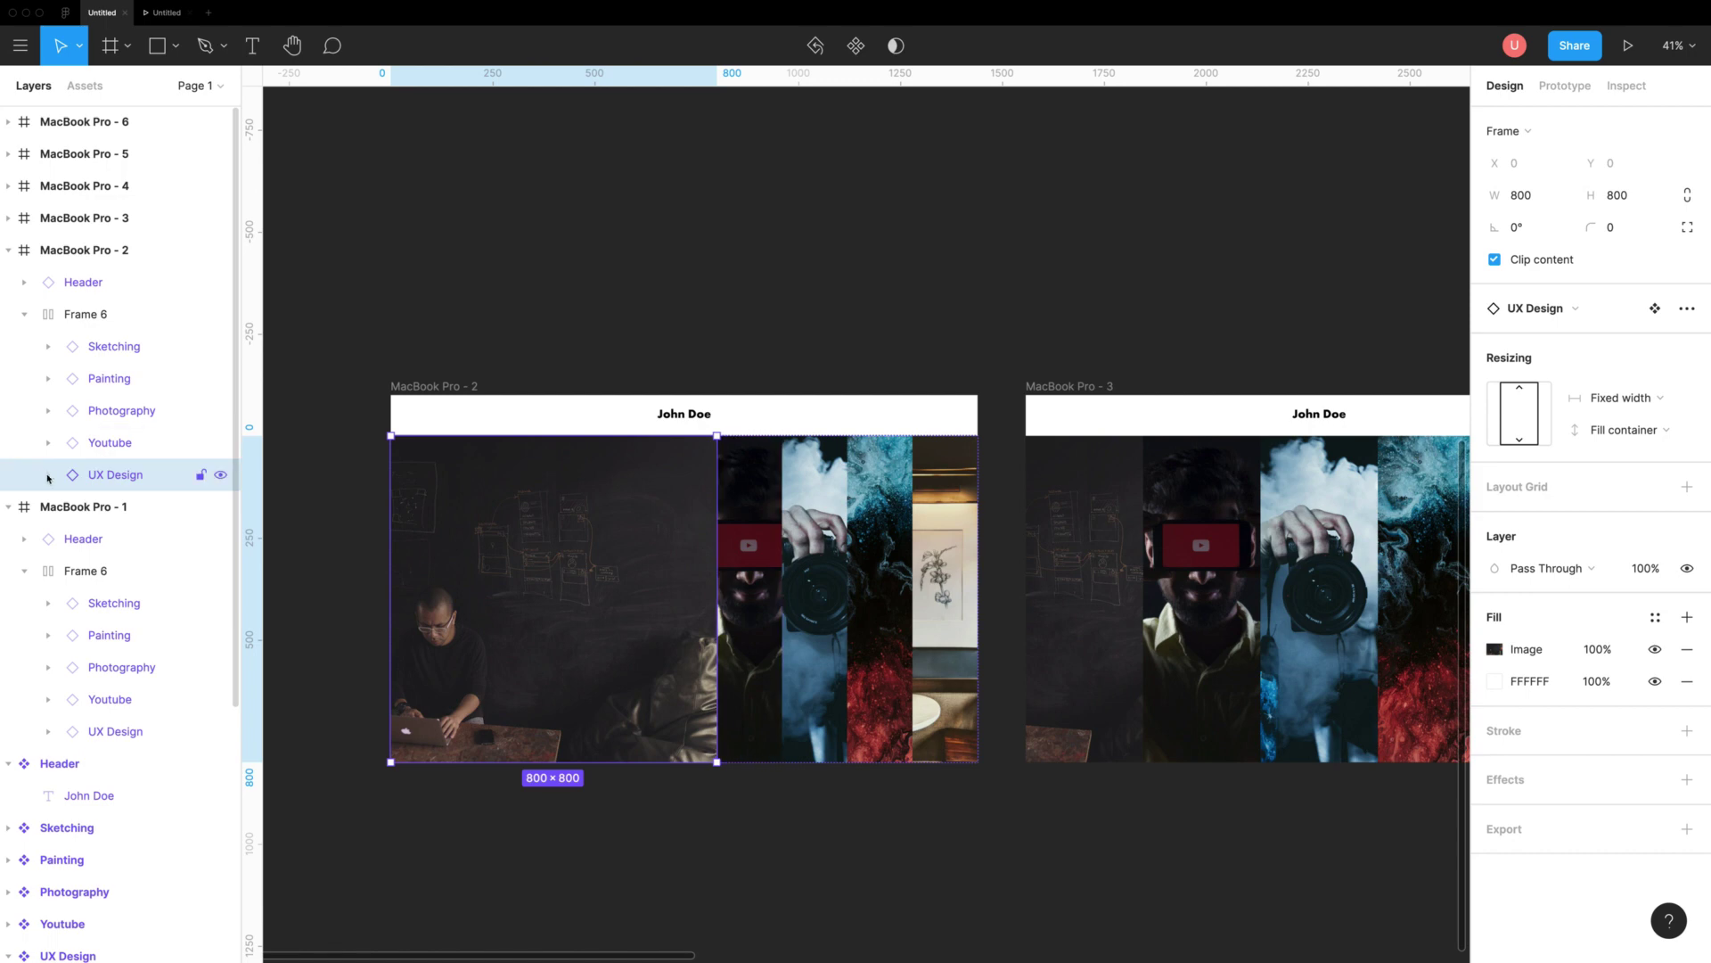
click(48, 476)
click(221, 507)
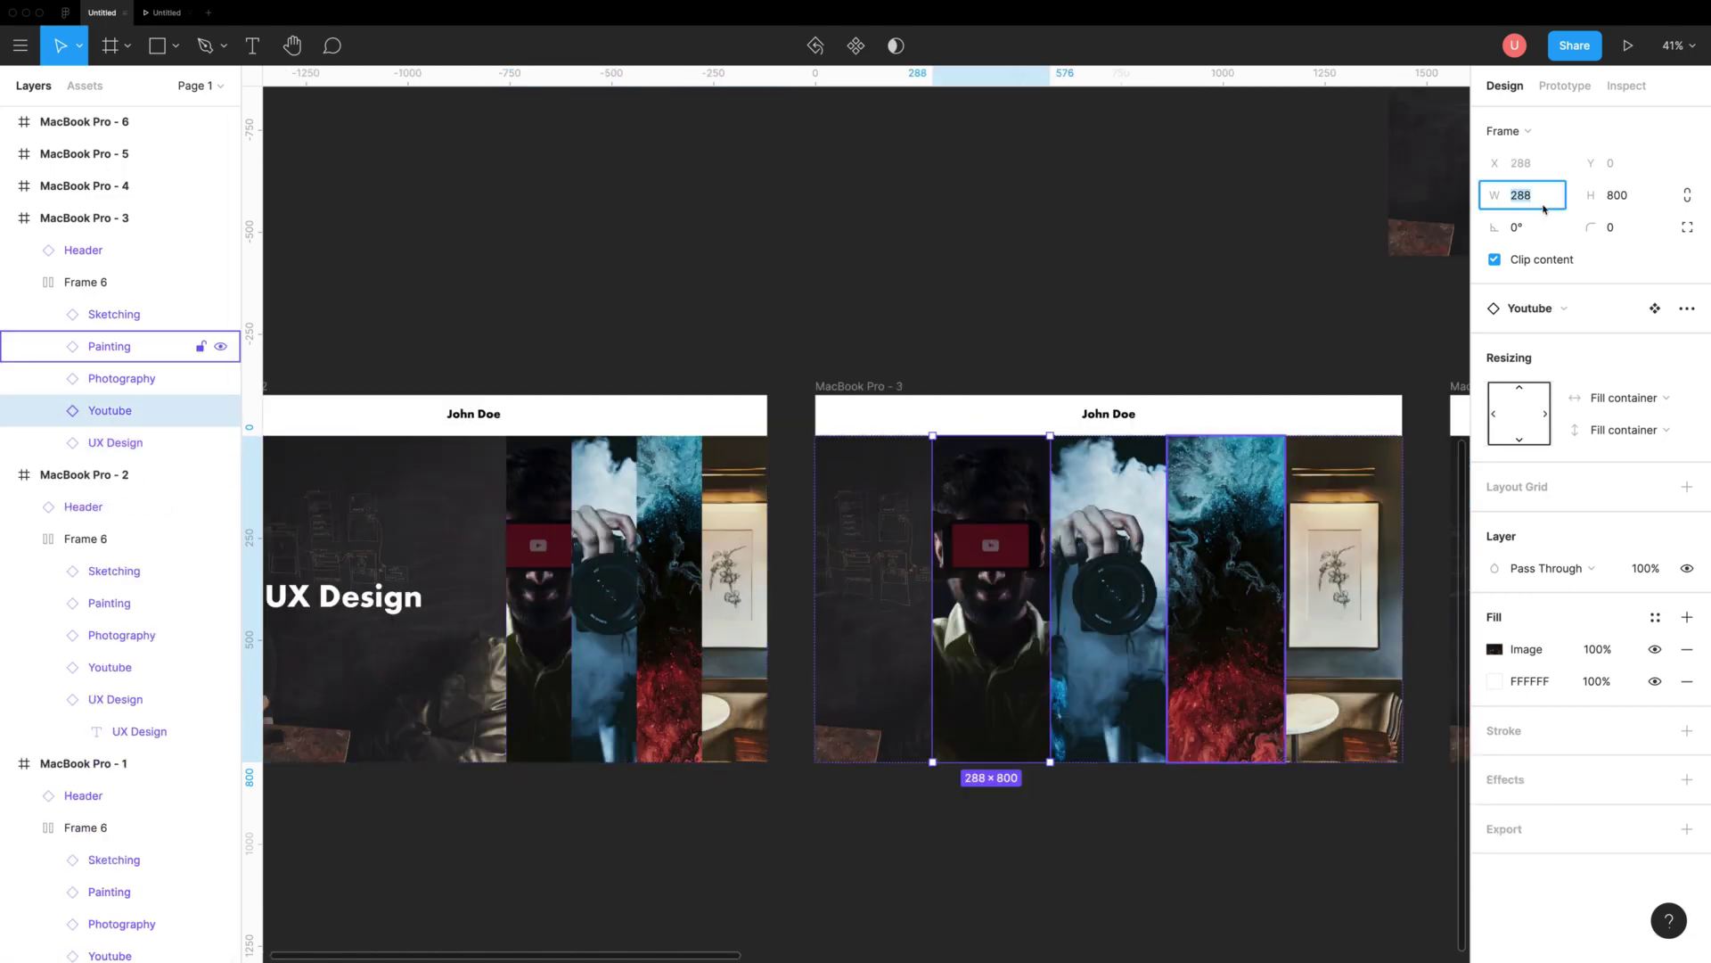
Step: Unhide the Youtube, Photography and Painting column titles in MacBook Pro - 3 to 5
click(48, 410)
click(221, 443)
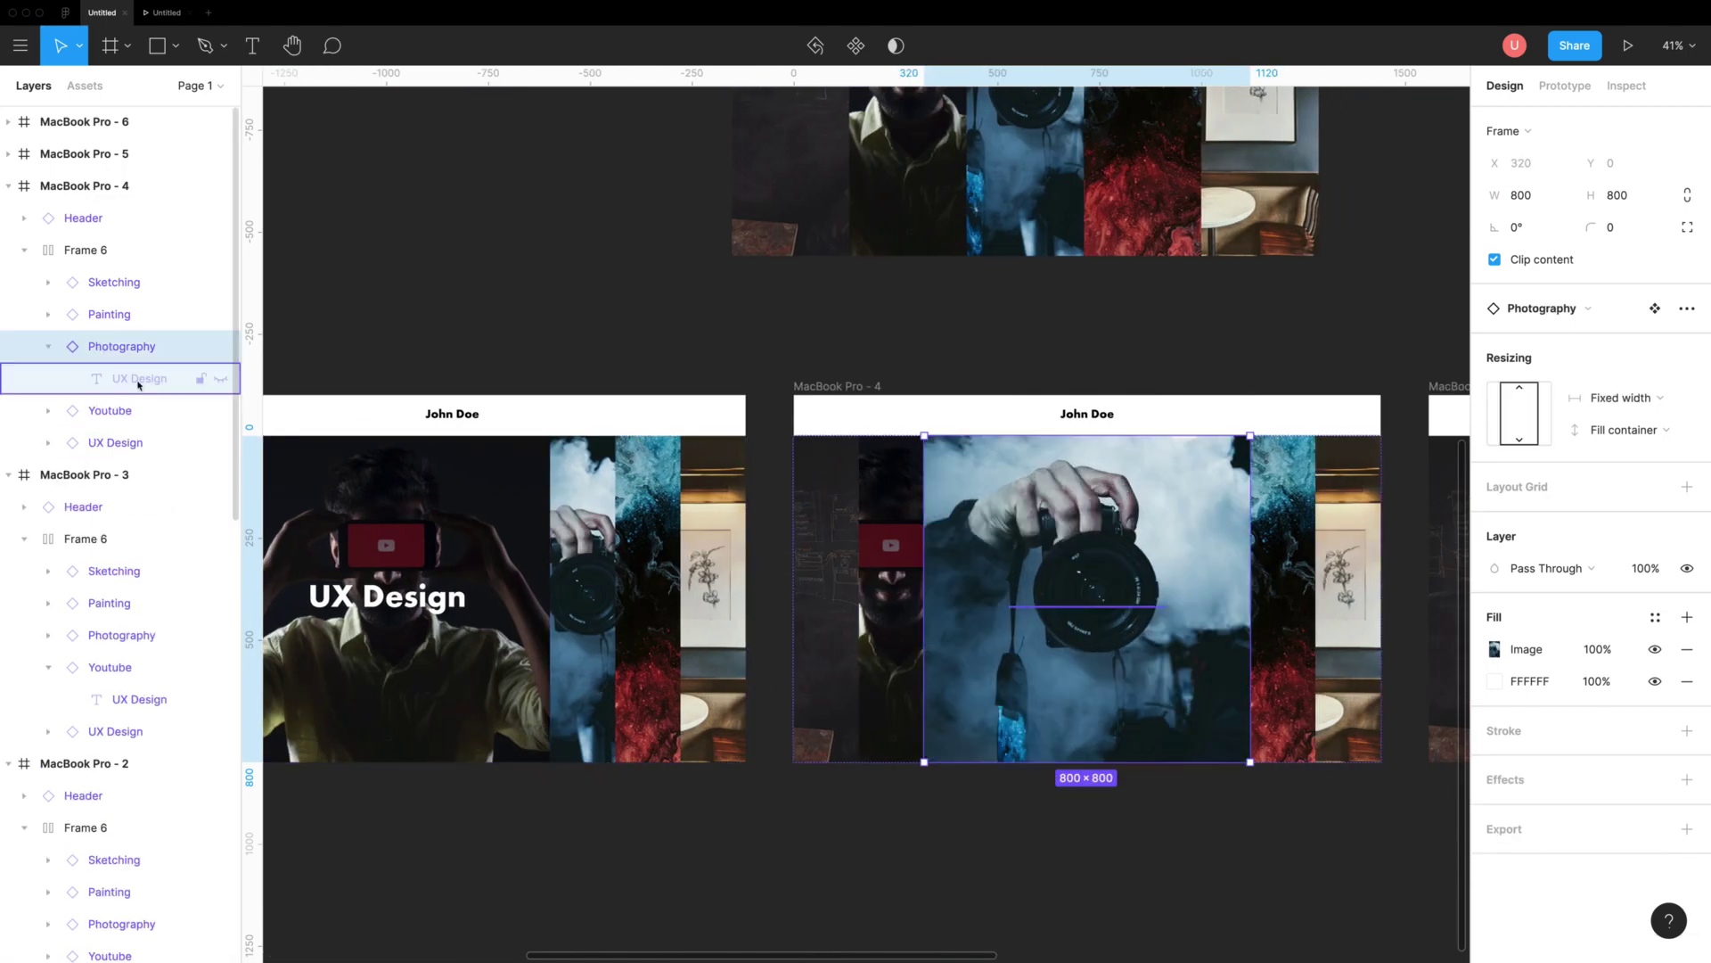
click(221, 377)
click(1622, 397)
click(1604, 440)
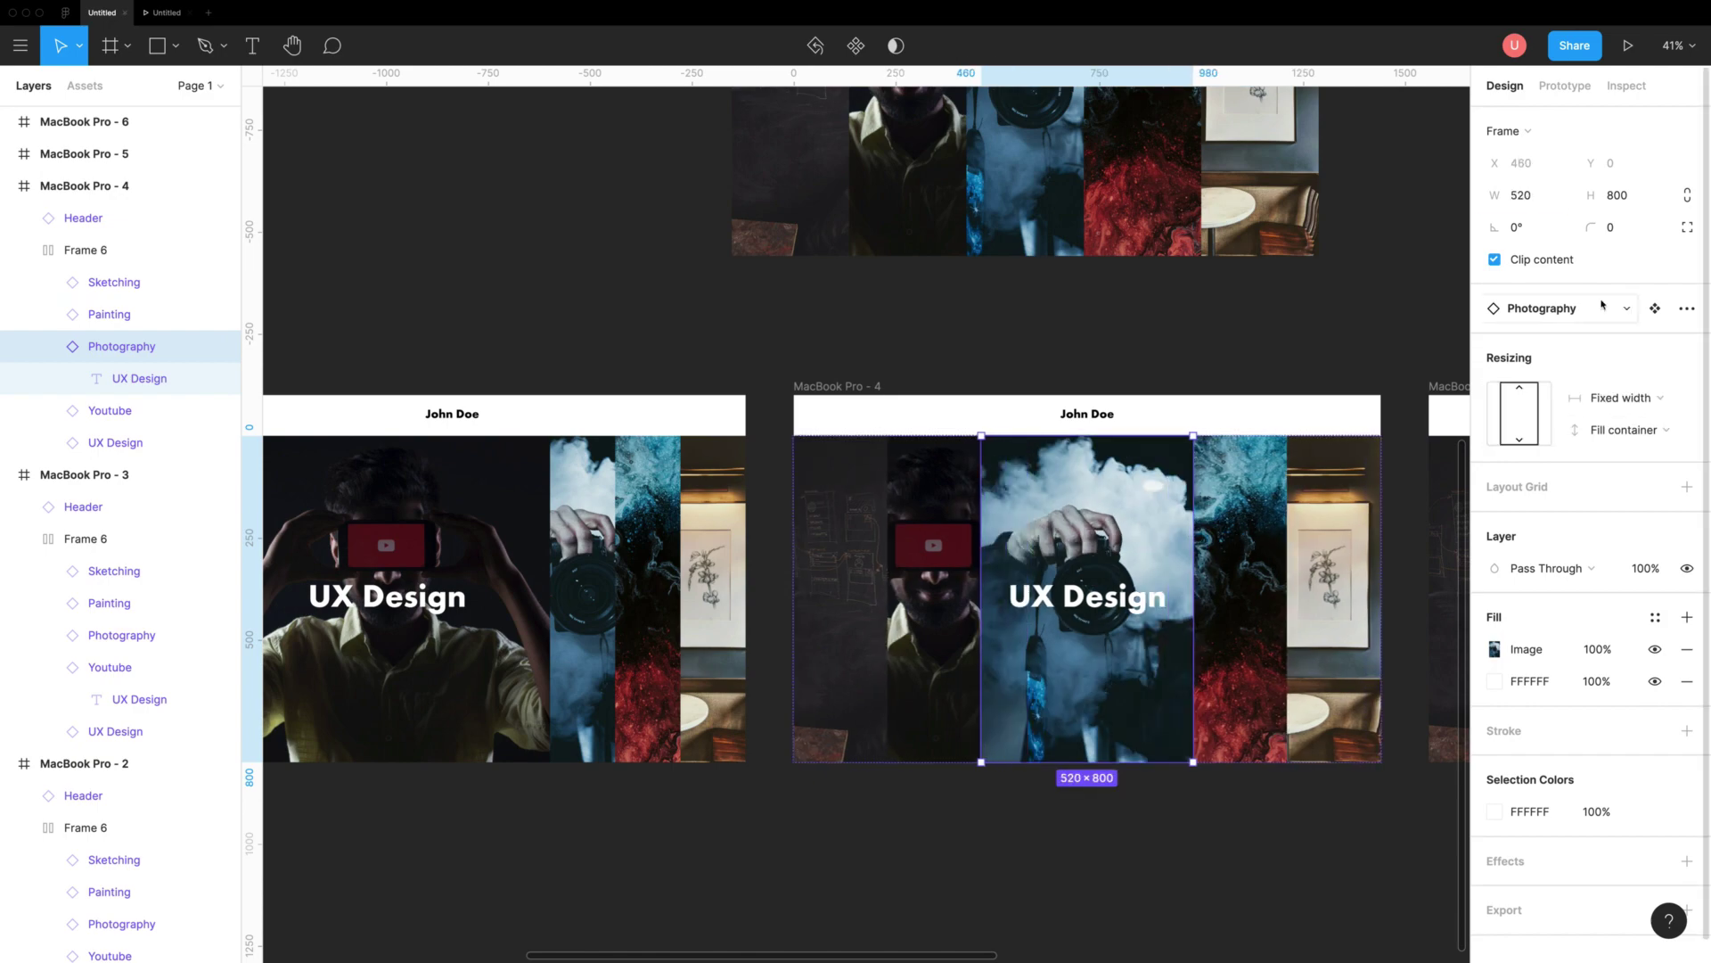
click(109, 314)
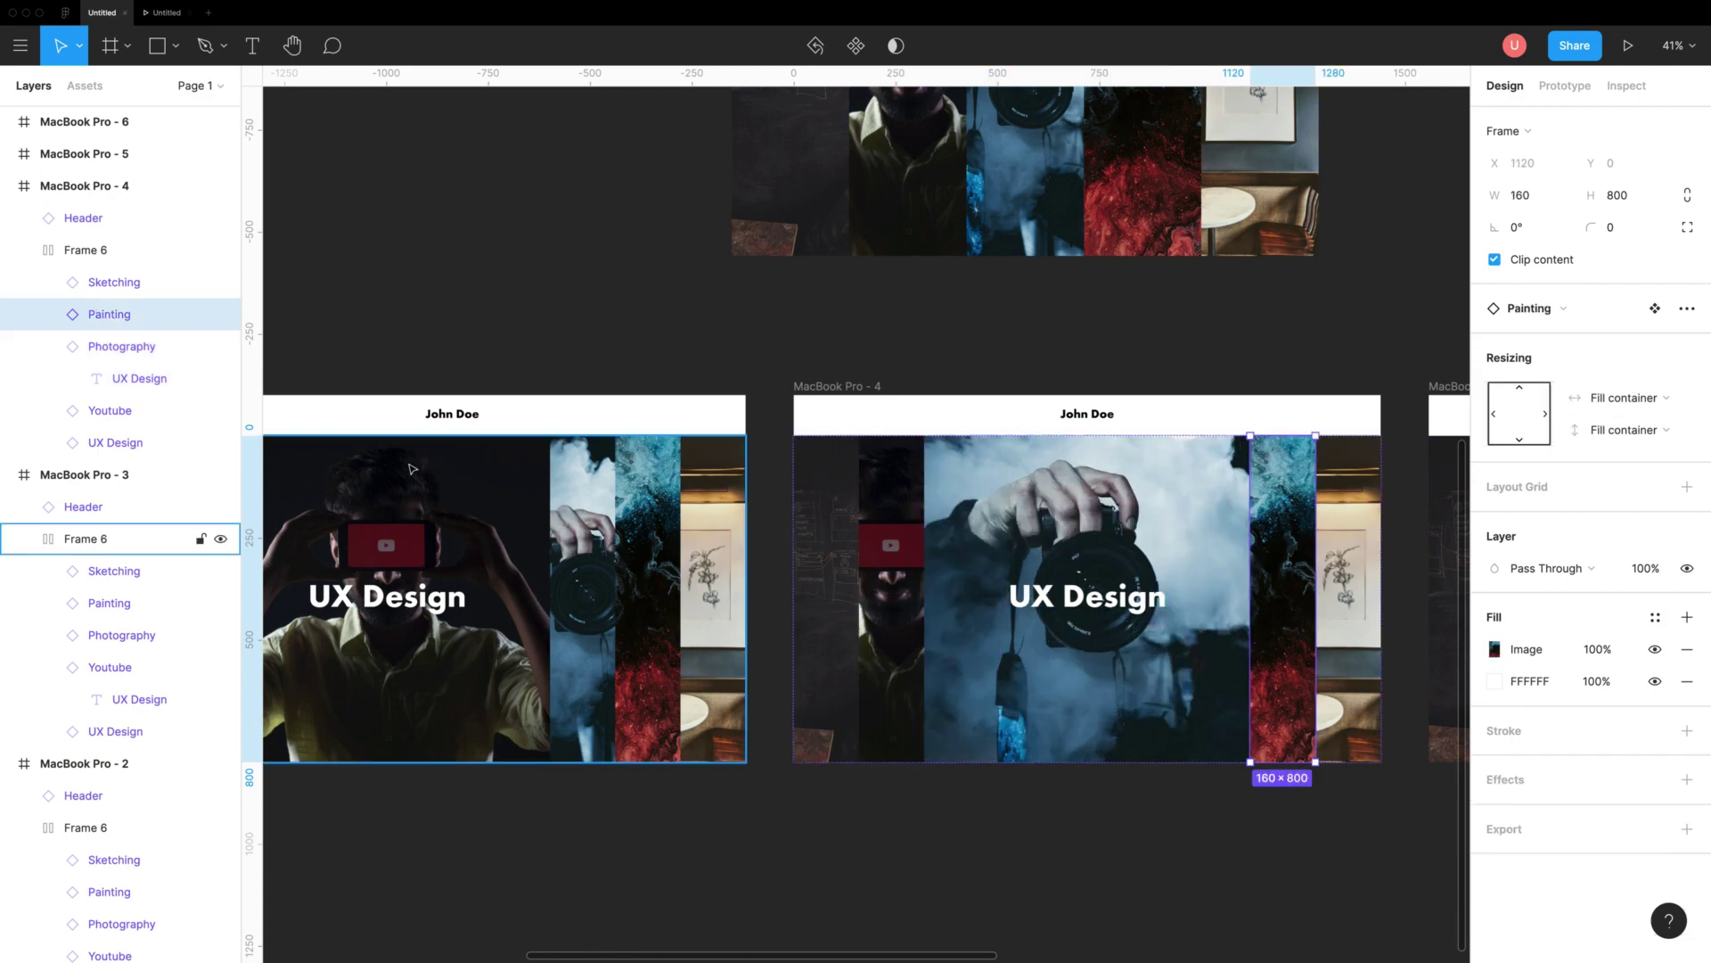
click(59, 314)
click(1549, 194)
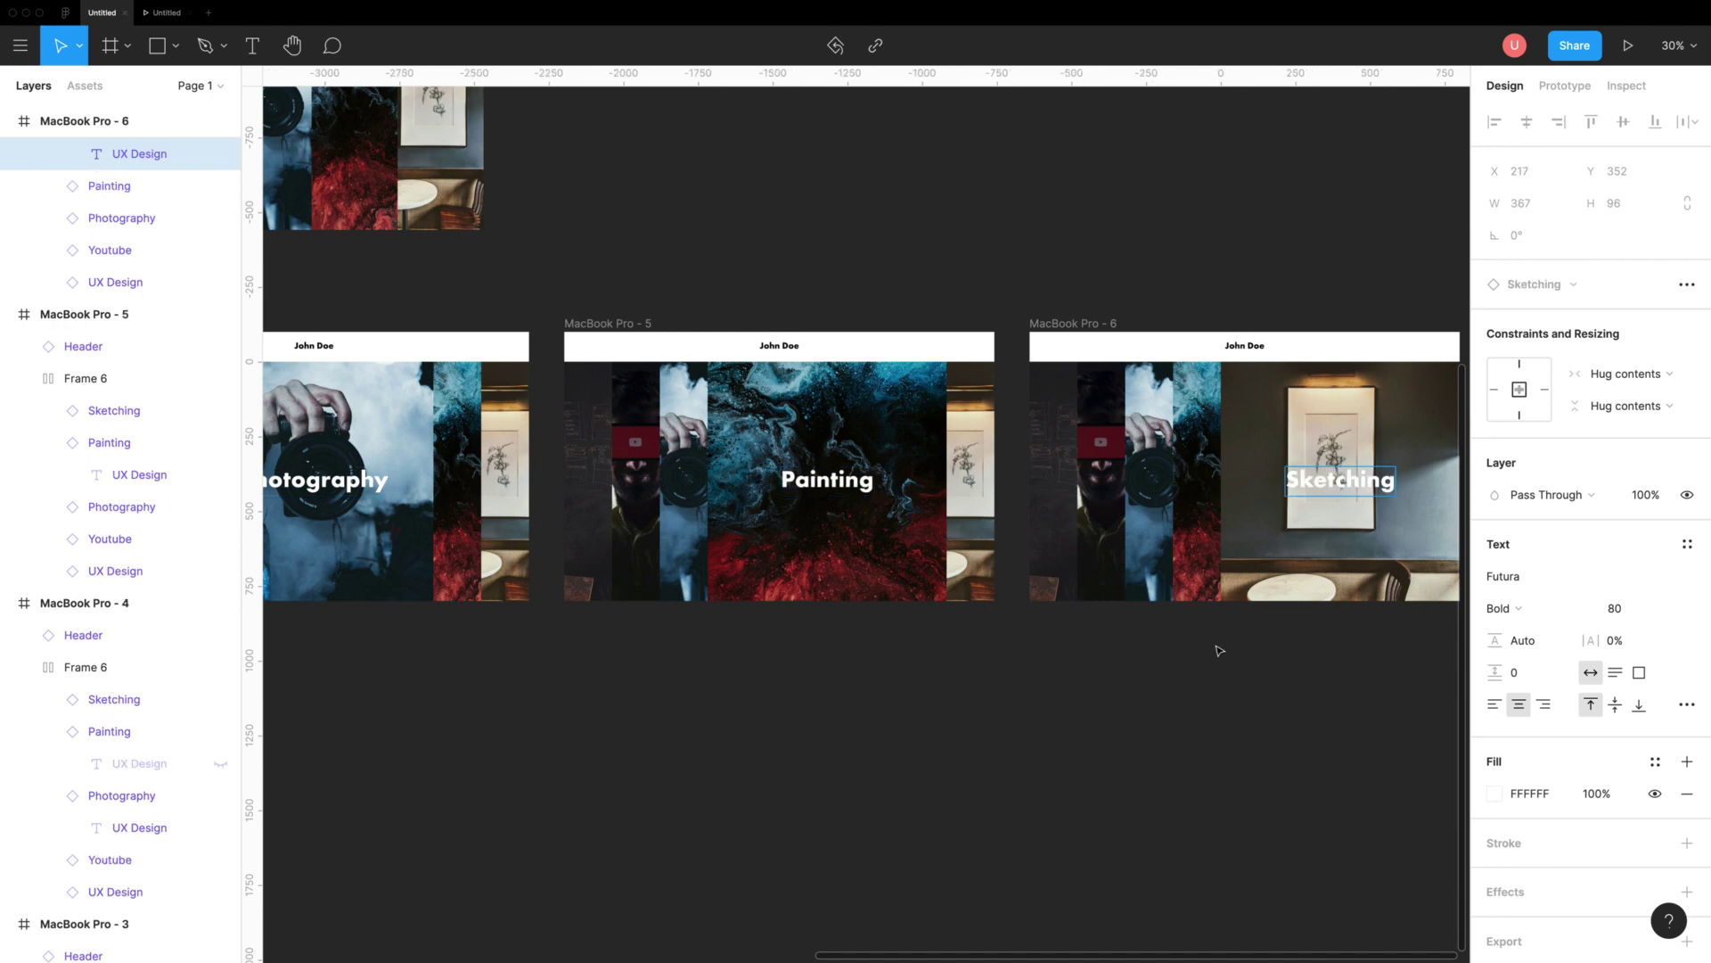
click(1212, 666)
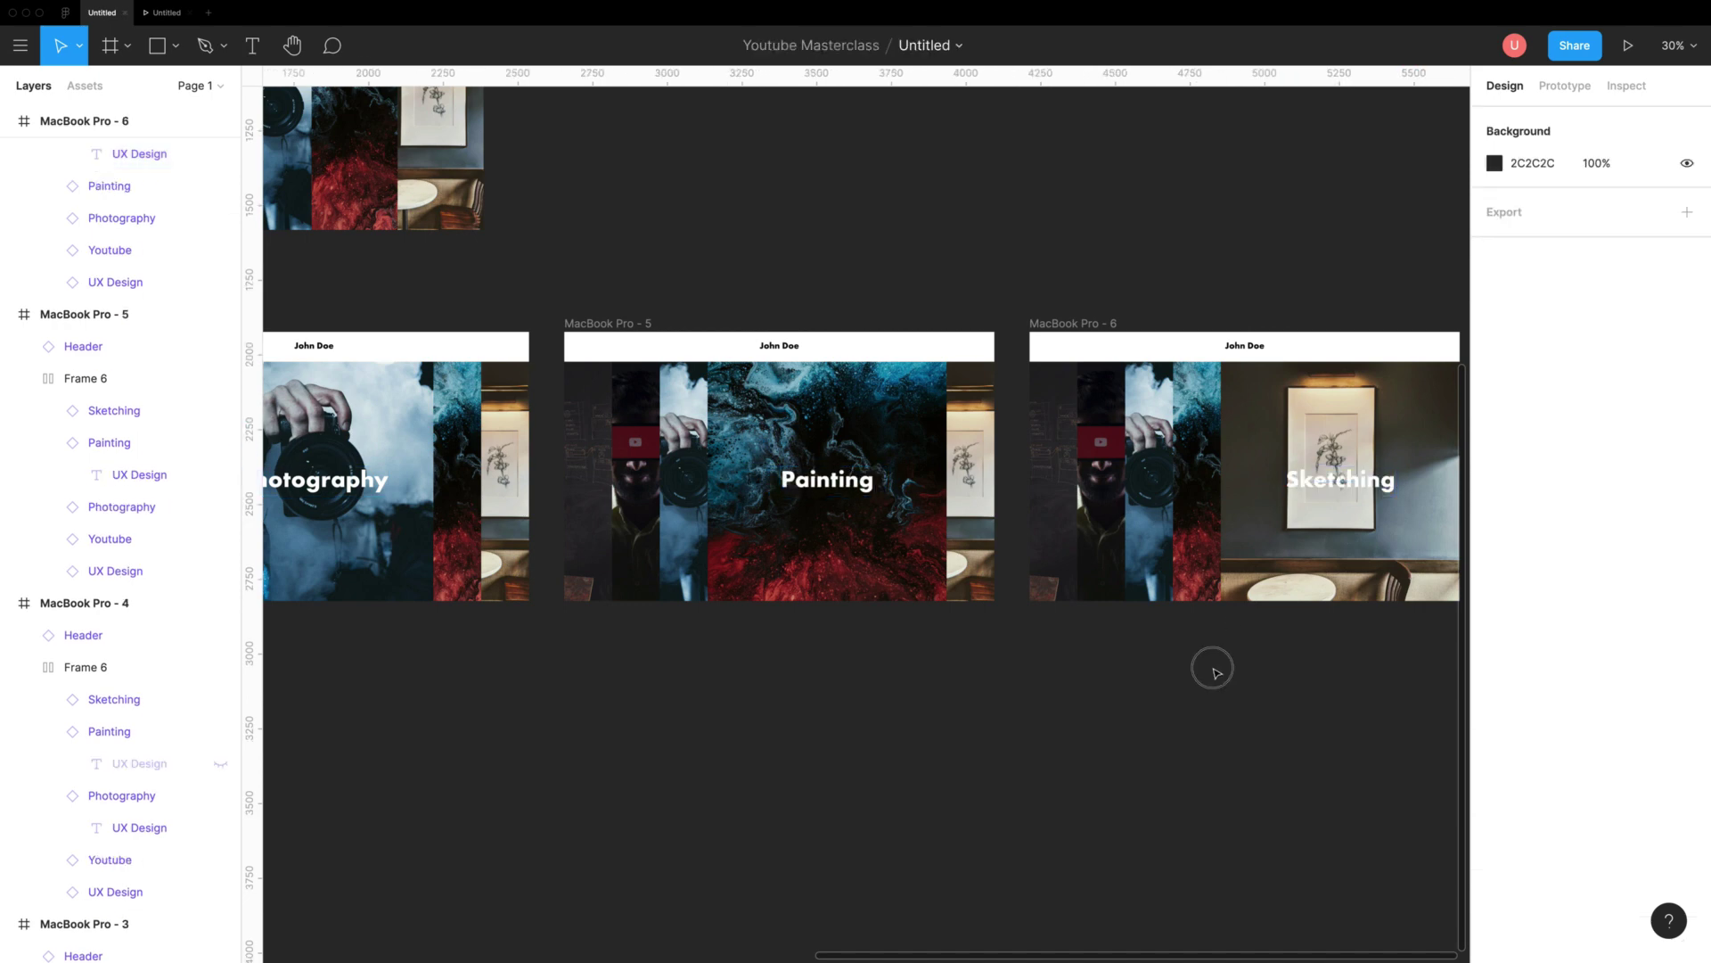
scroll(1248, 660, down, 5)
Step: Link the UX Design and Youtube columns to MacBook Pro - 2 and 3 on Mouse Enter
scroll(1349, 639, down, 2)
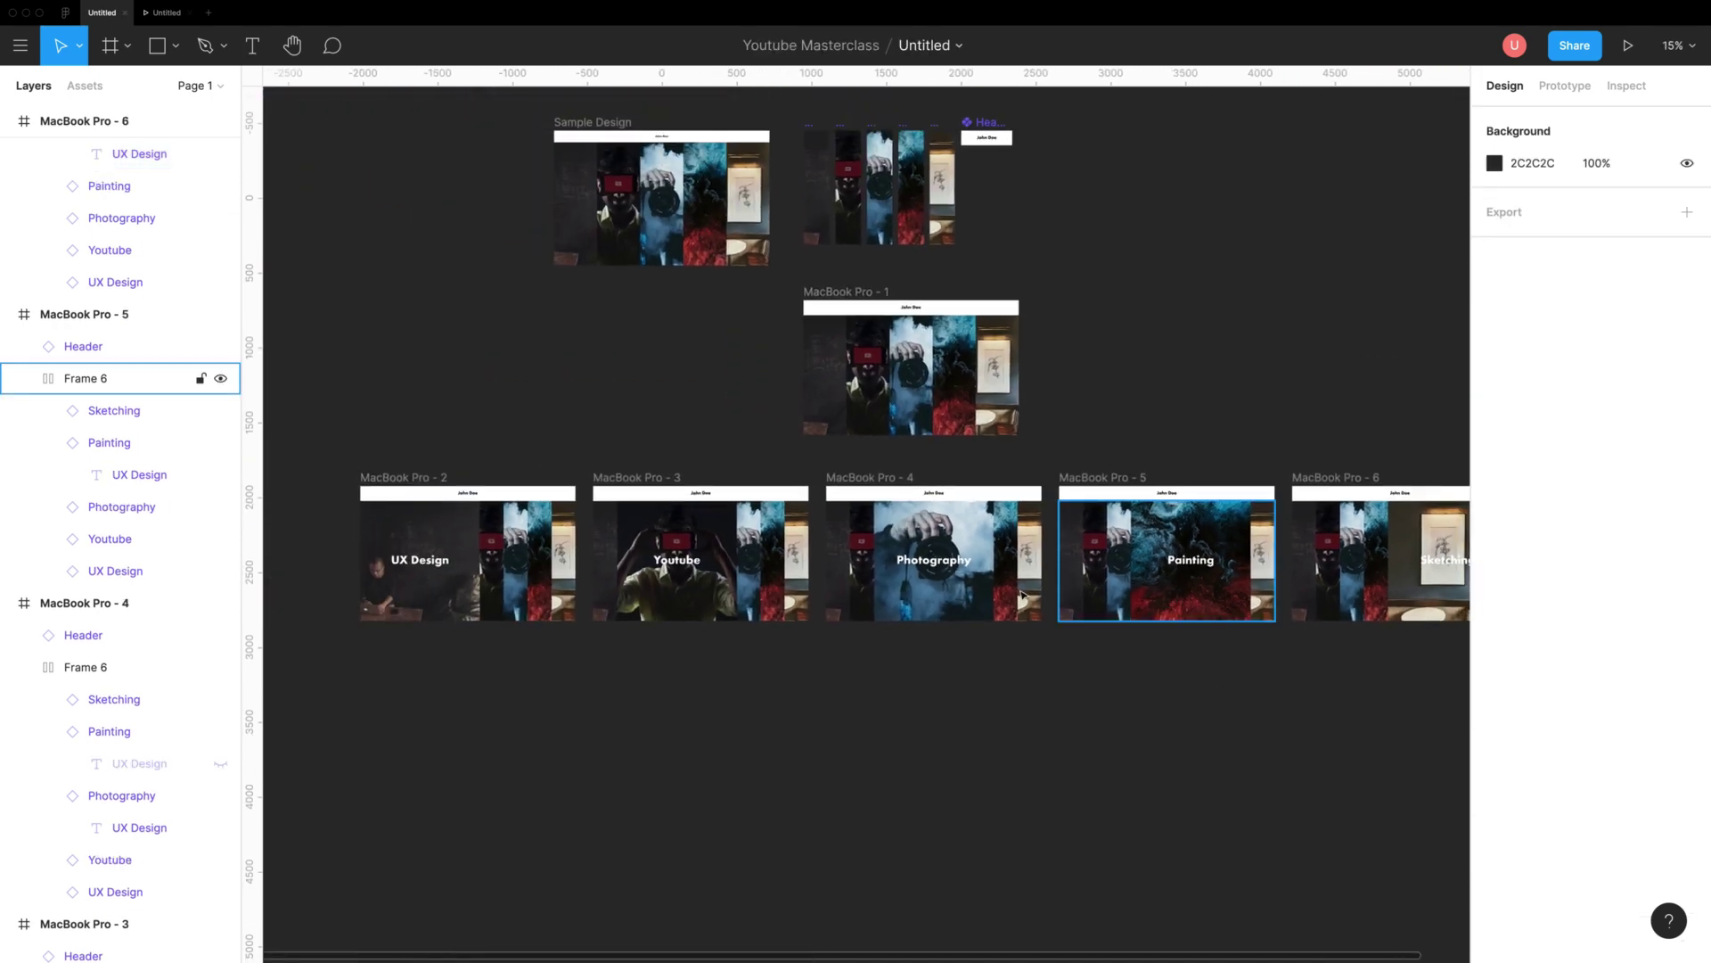
scroll(1156, 256, right, 2)
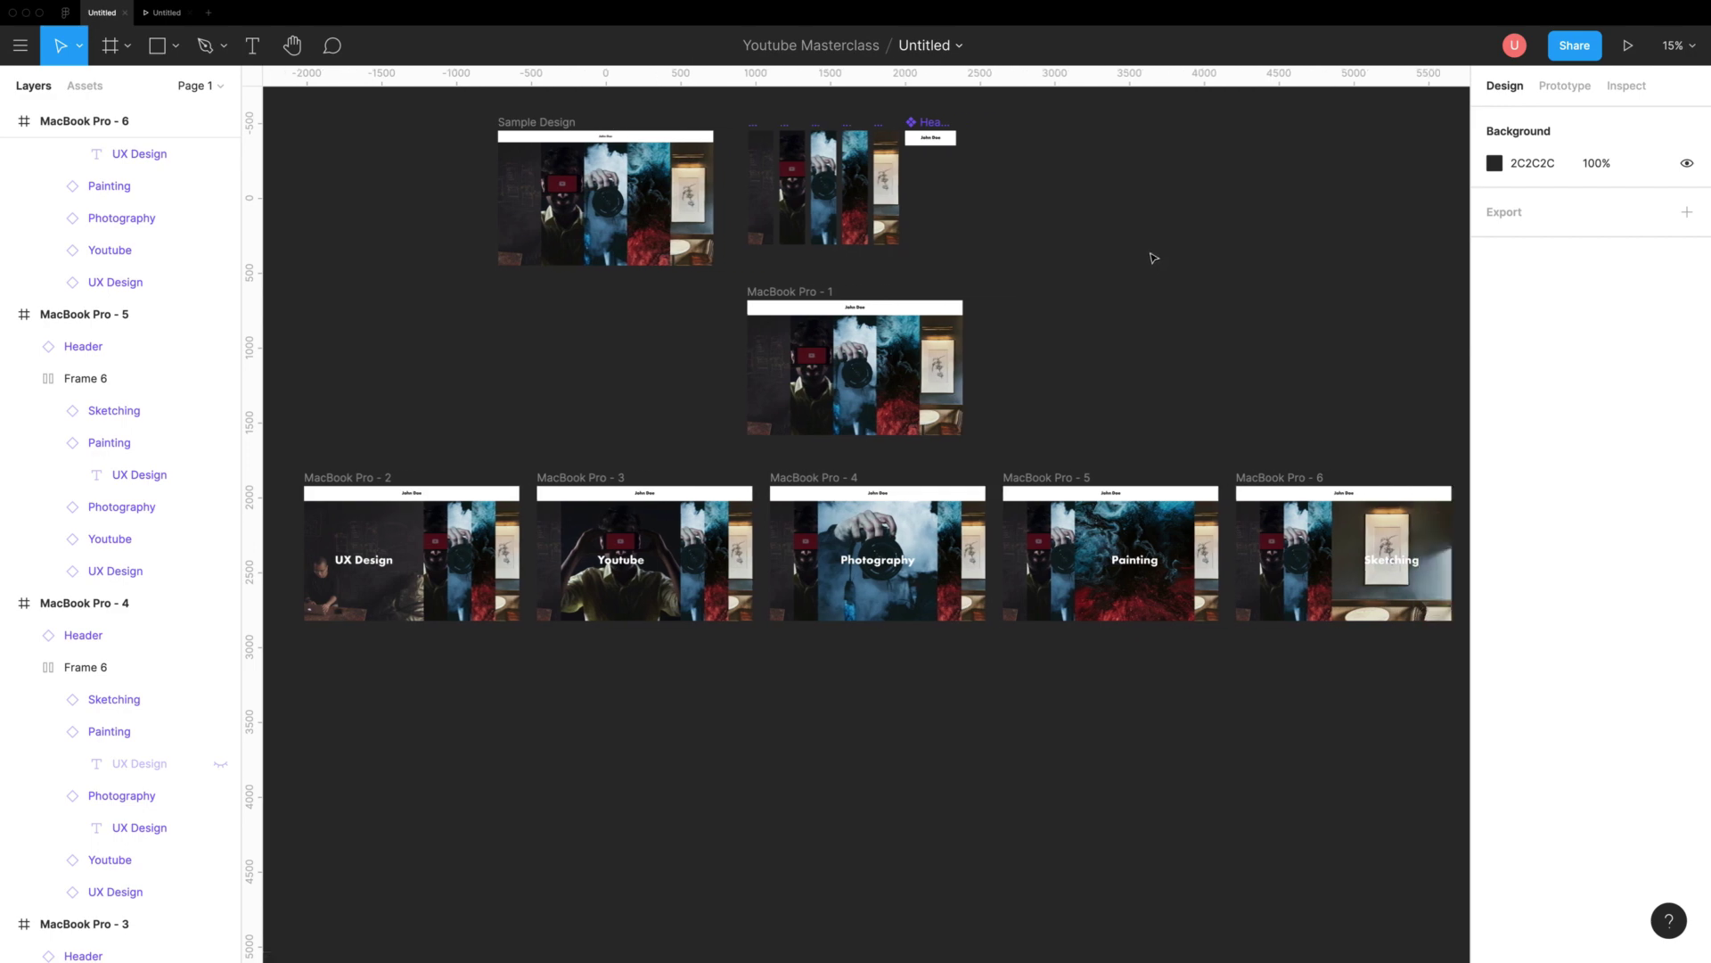
scroll(1250, 299, left, 1)
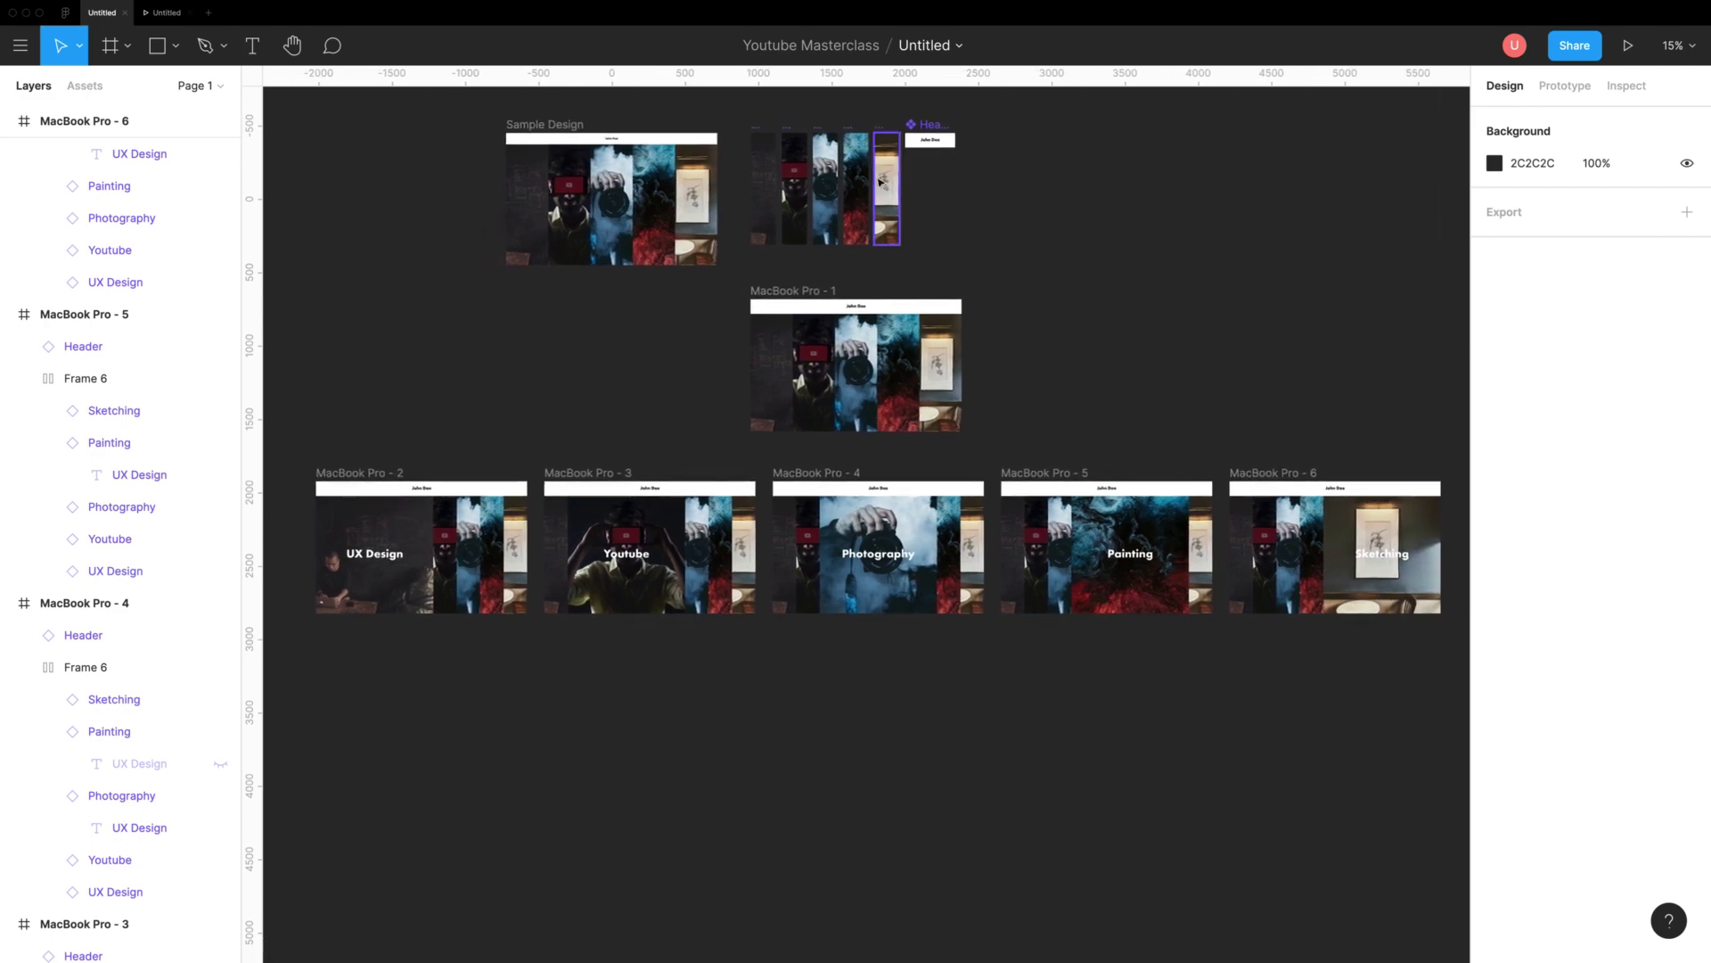
click(763, 169)
click(1560, 85)
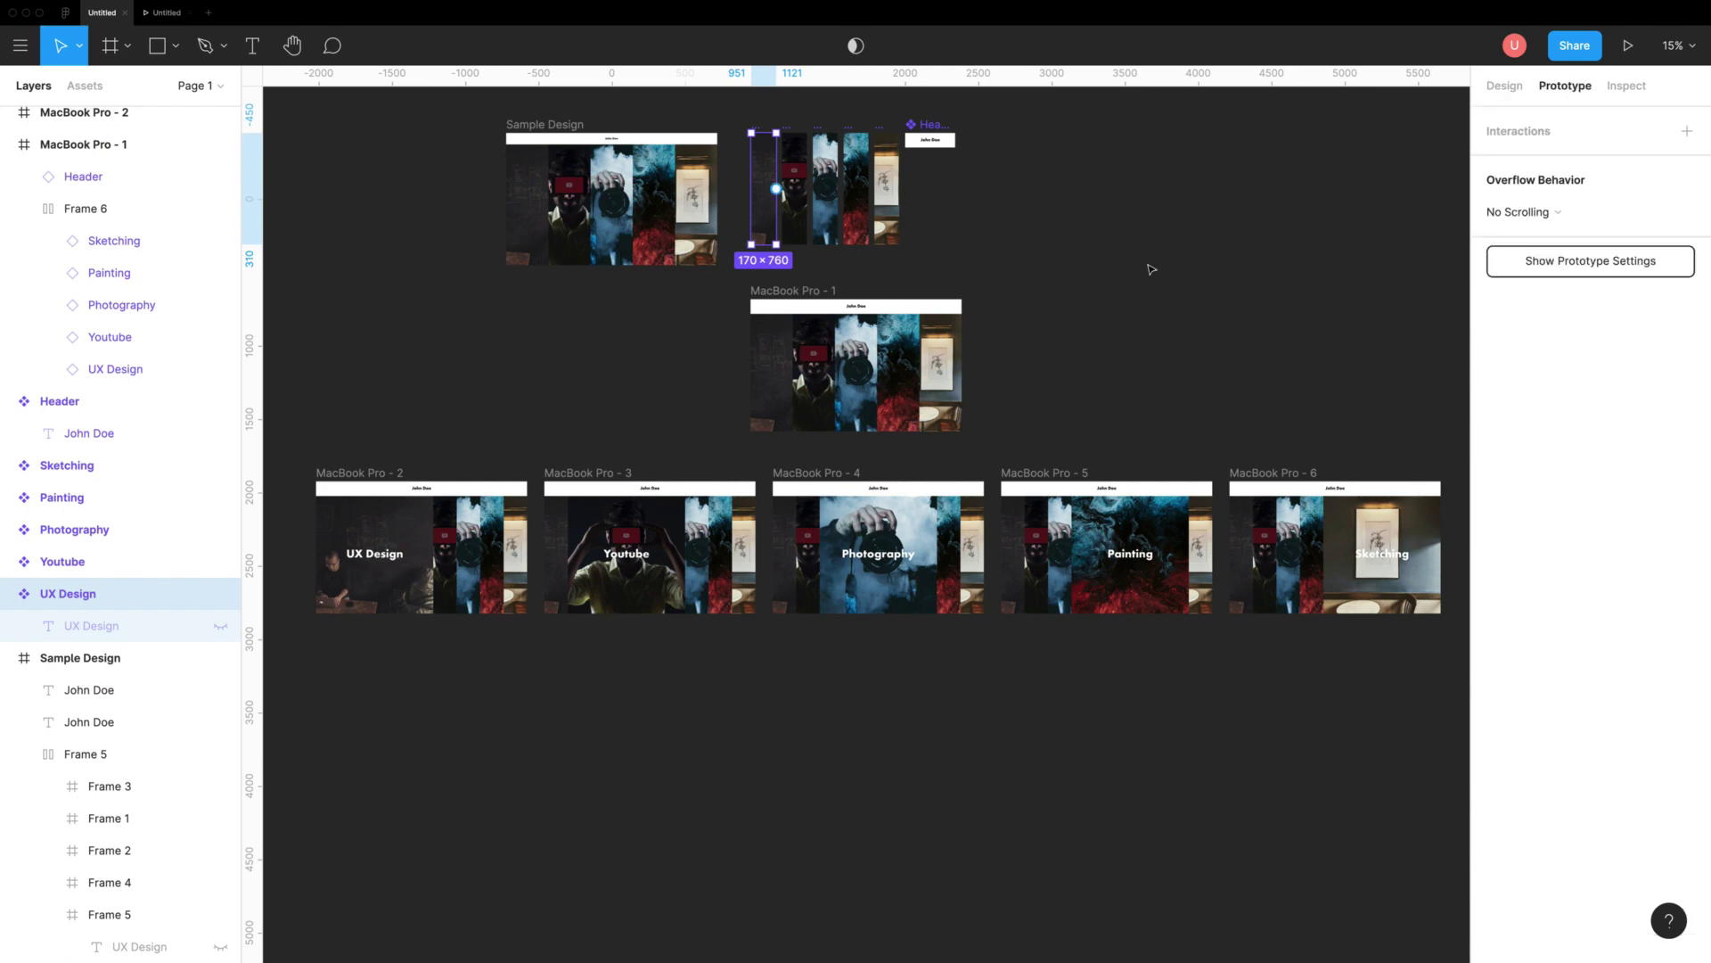
drag(776, 189, 437, 512)
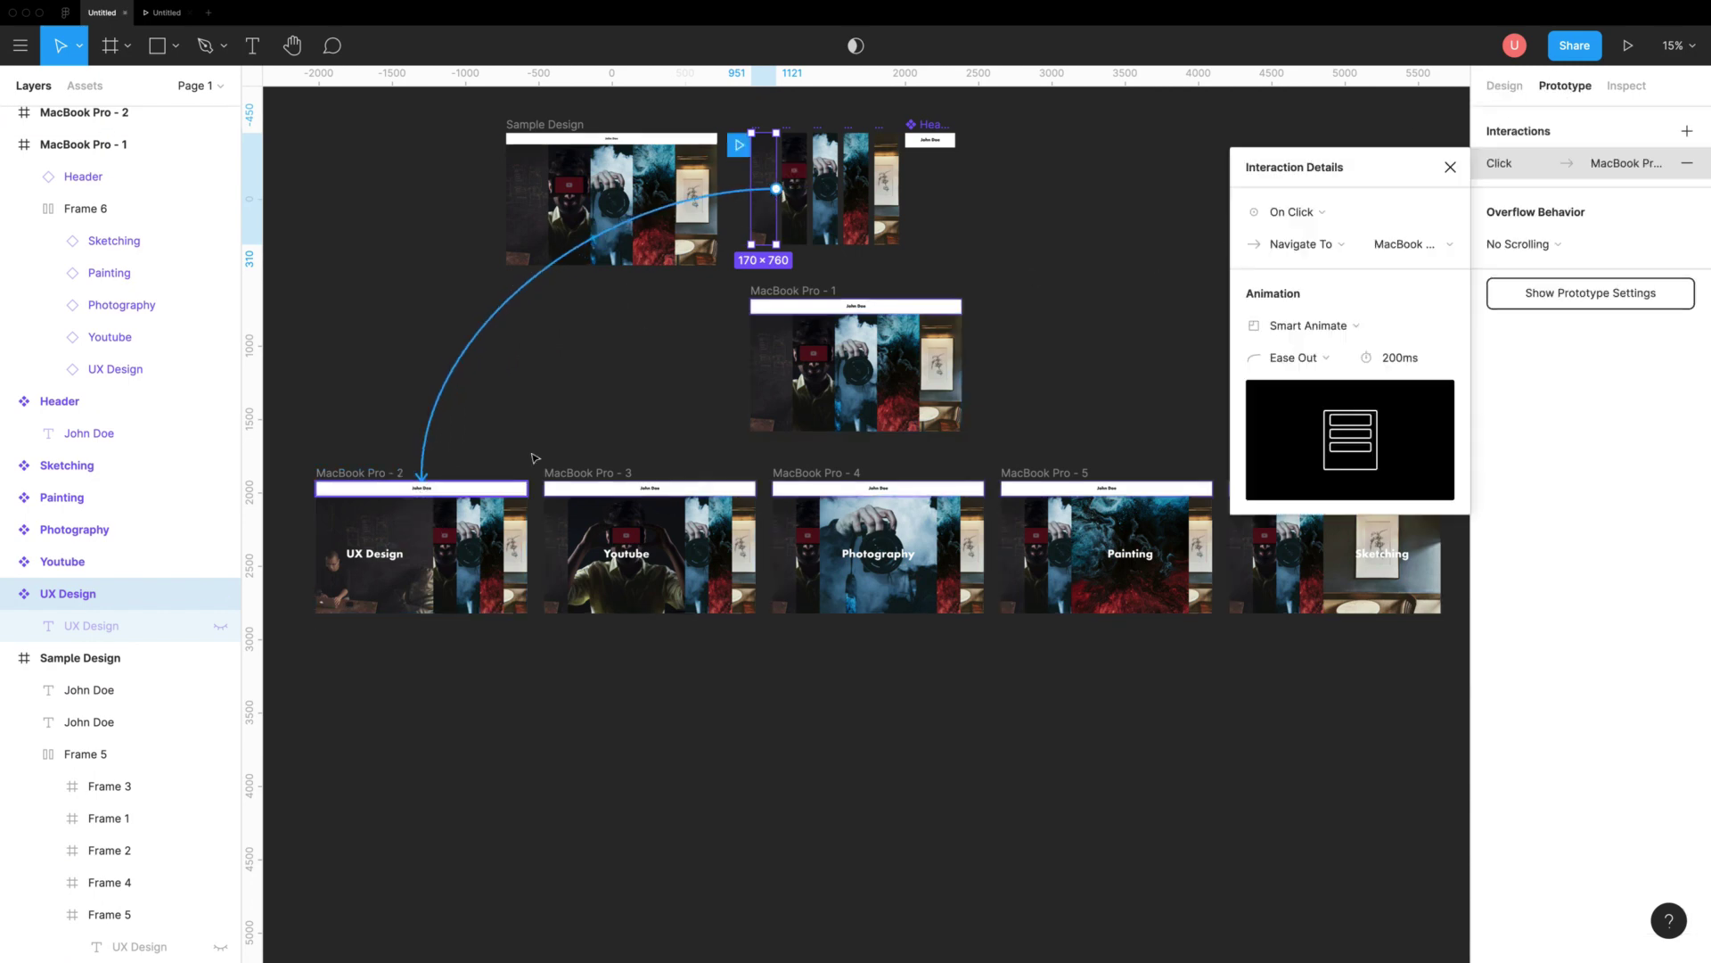
click(1285, 214)
click(1306, 348)
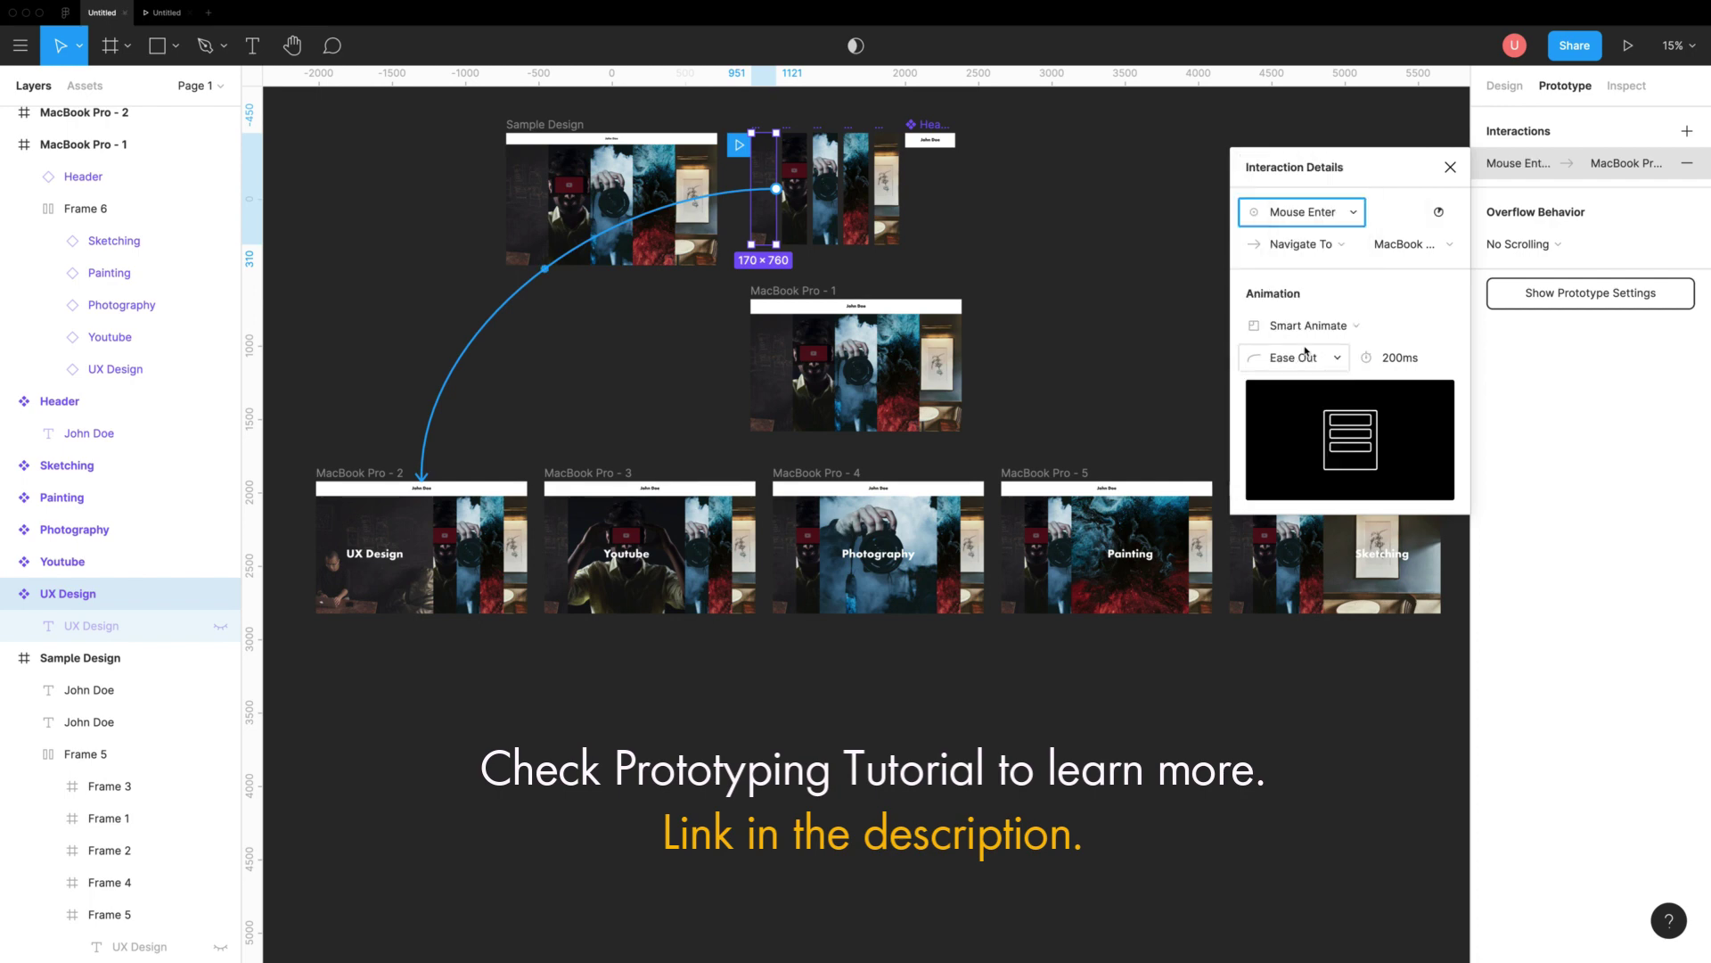
click(800, 194)
drag(806, 189, 651, 481)
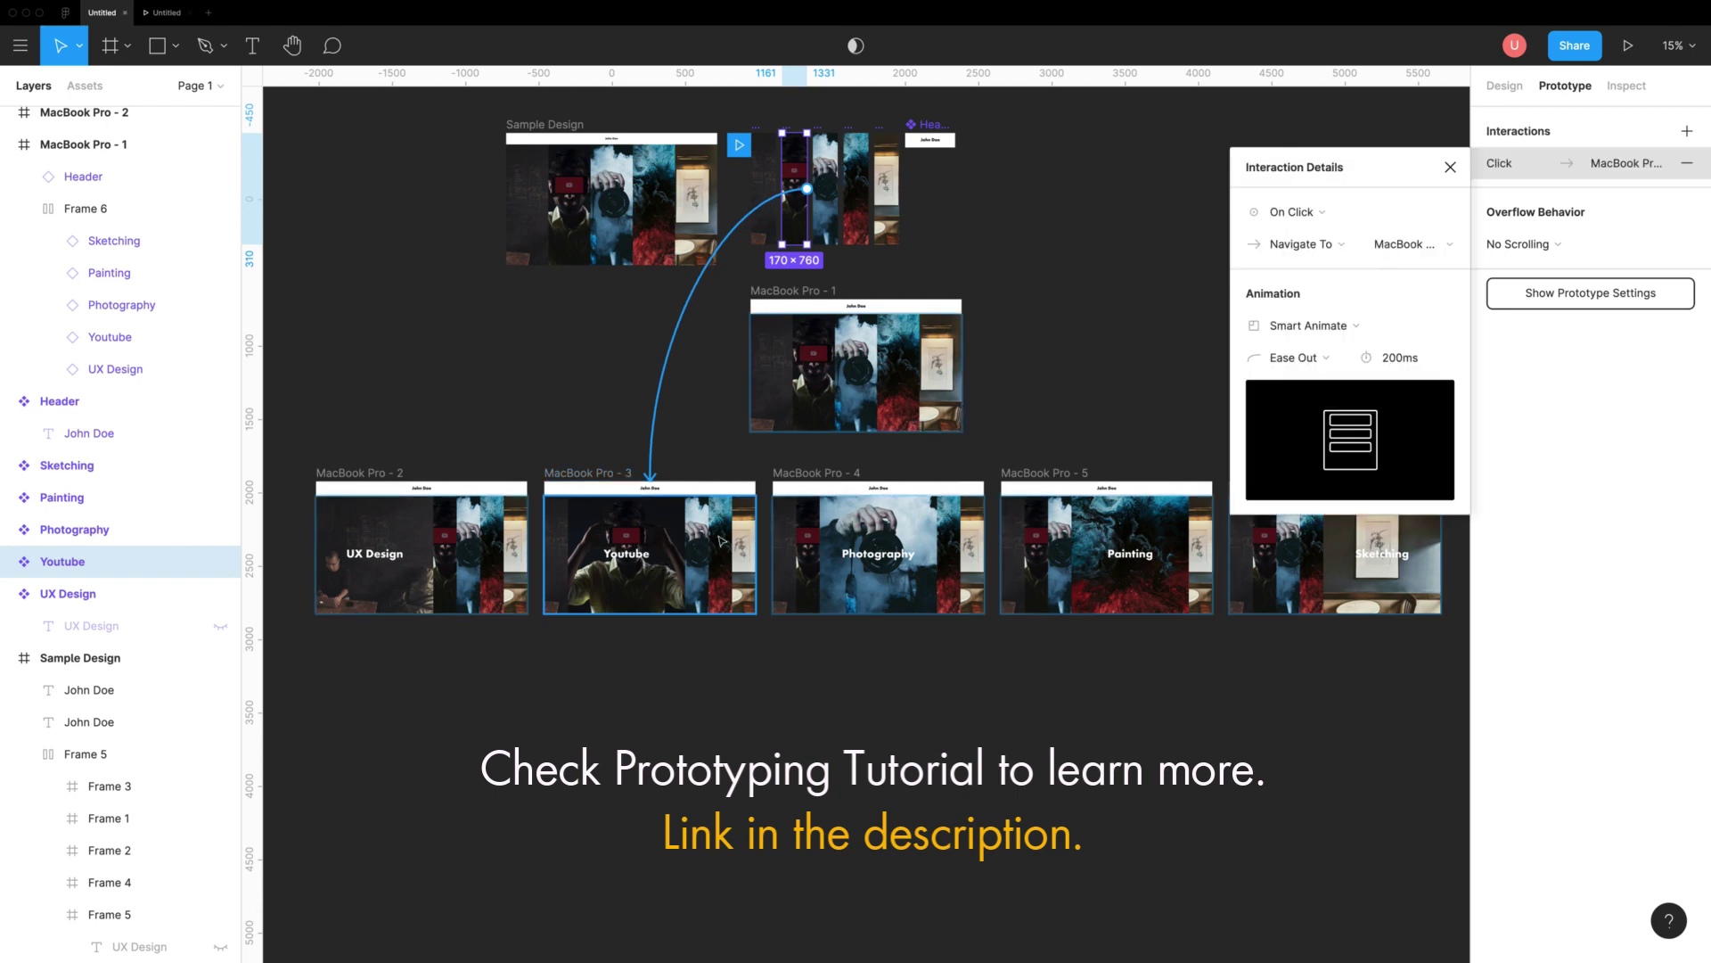
click(1322, 326)
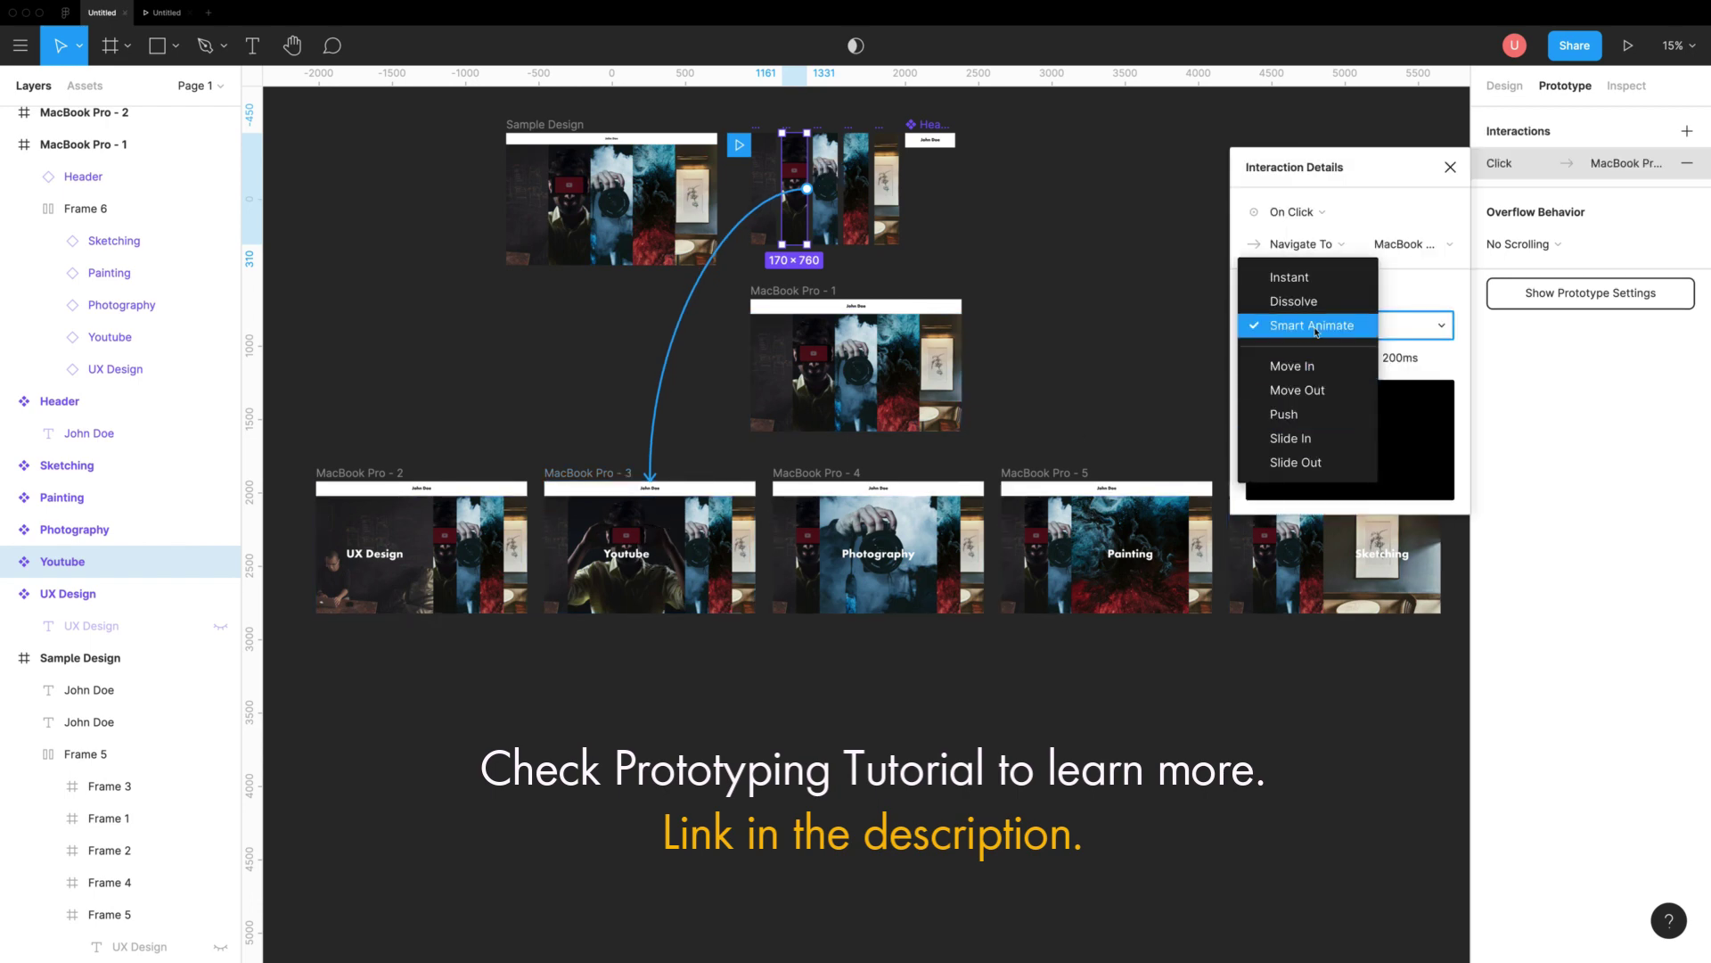
click(1290, 212)
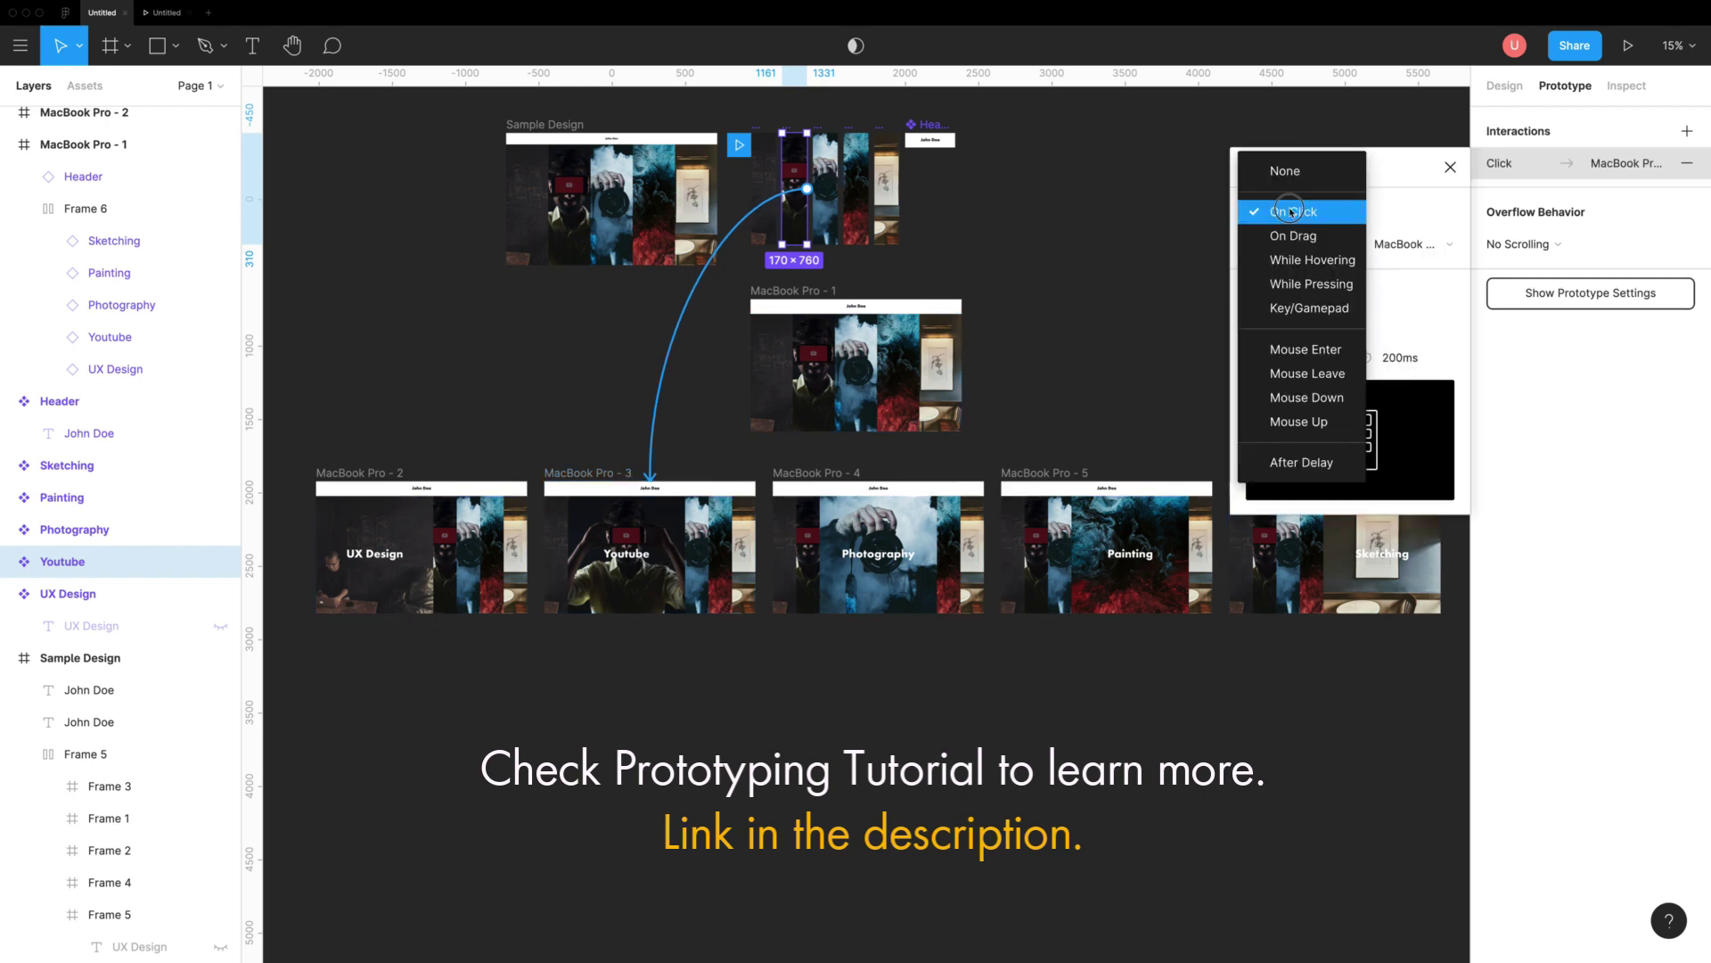
click(1297, 348)
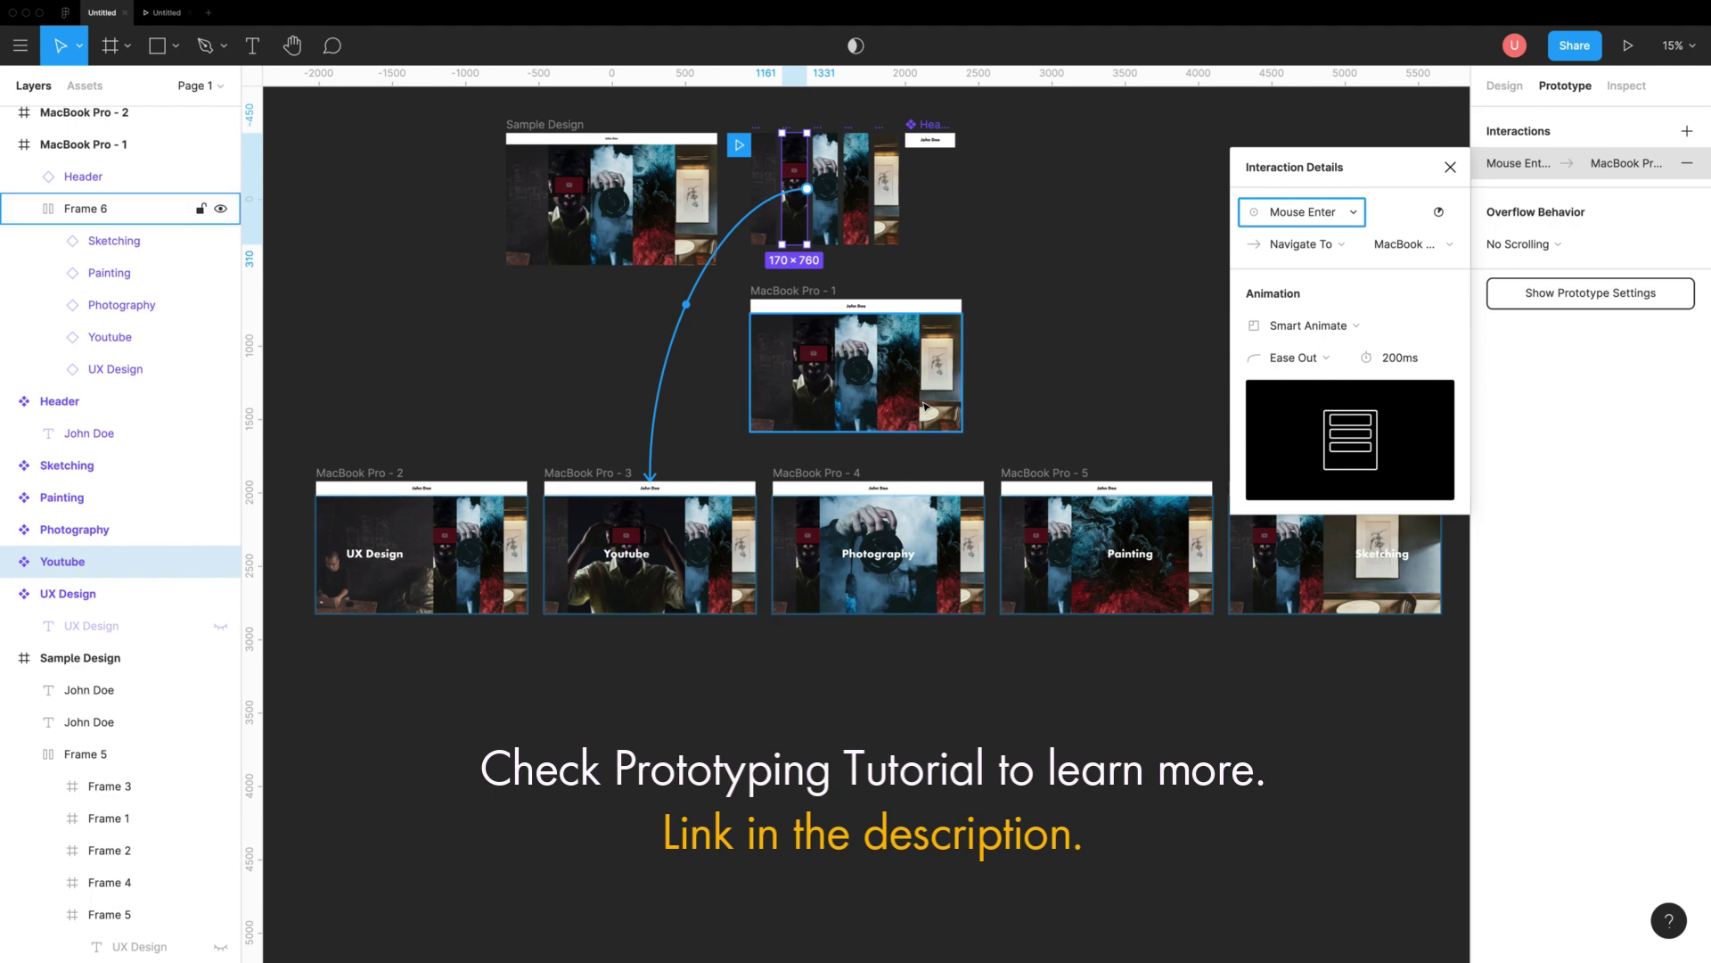
Step: Link the Photography, Painting and Sketching columns to MacBook Pro - 4, 5 and 6 on Mouse Enter
click(826, 192)
drag(882, 363, 878, 548)
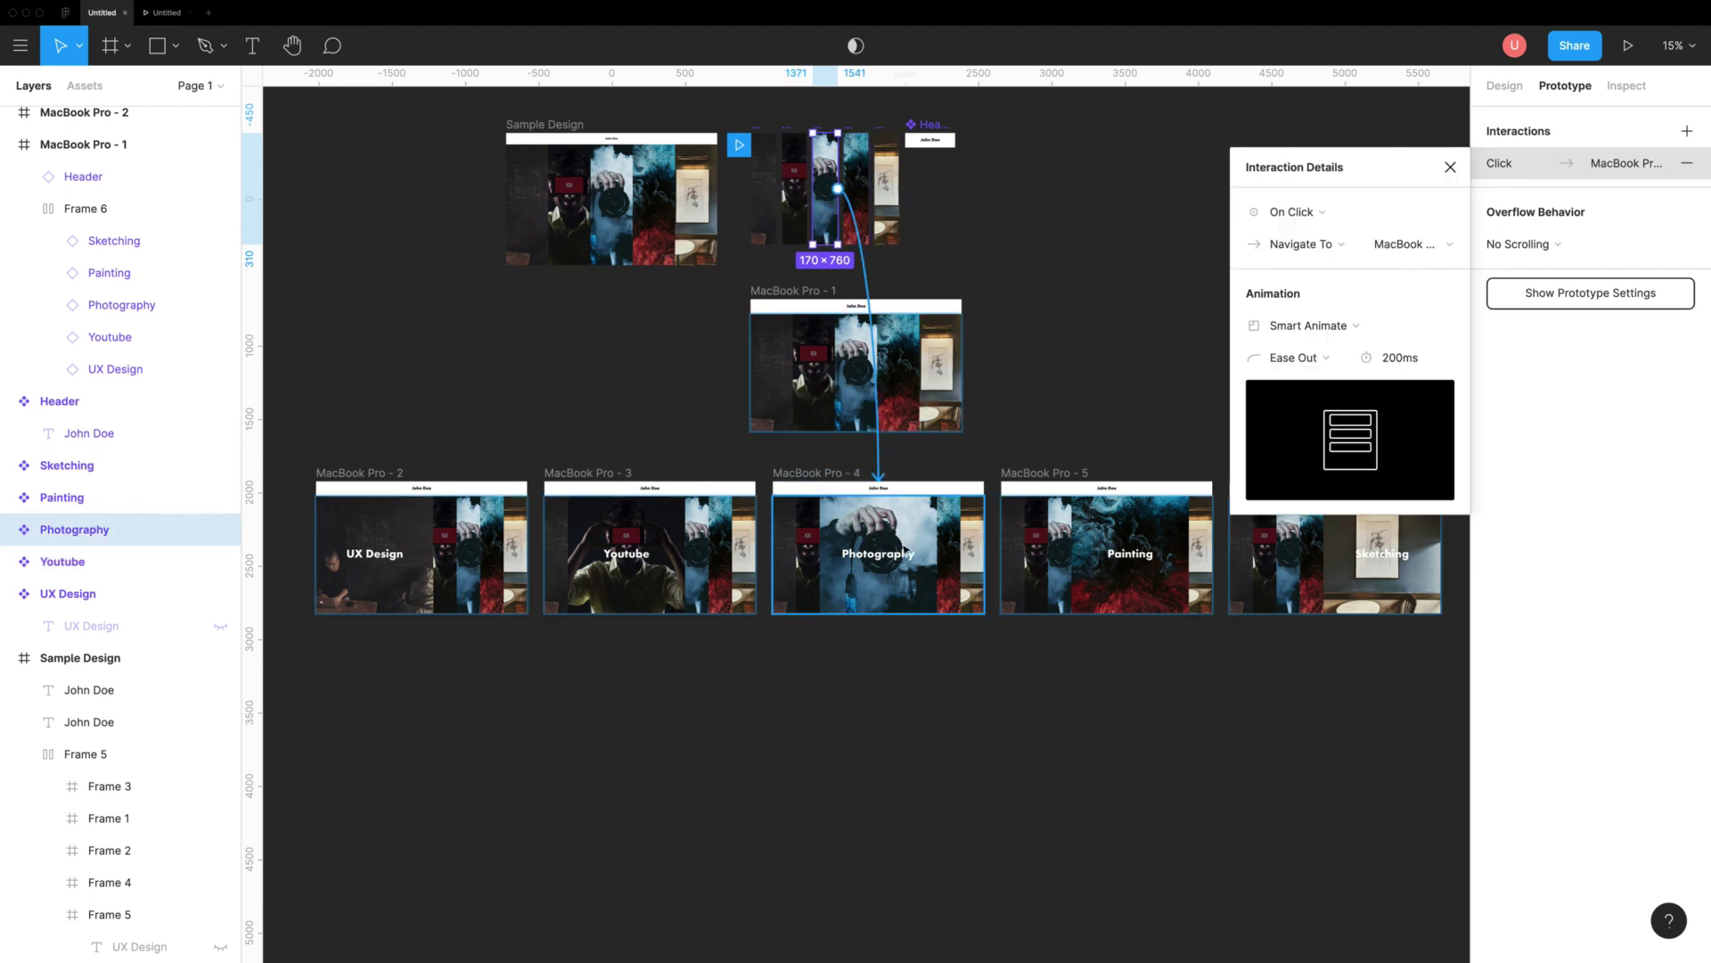
click(1289, 212)
click(1297, 348)
click(856, 187)
drag(870, 189, 1106, 517)
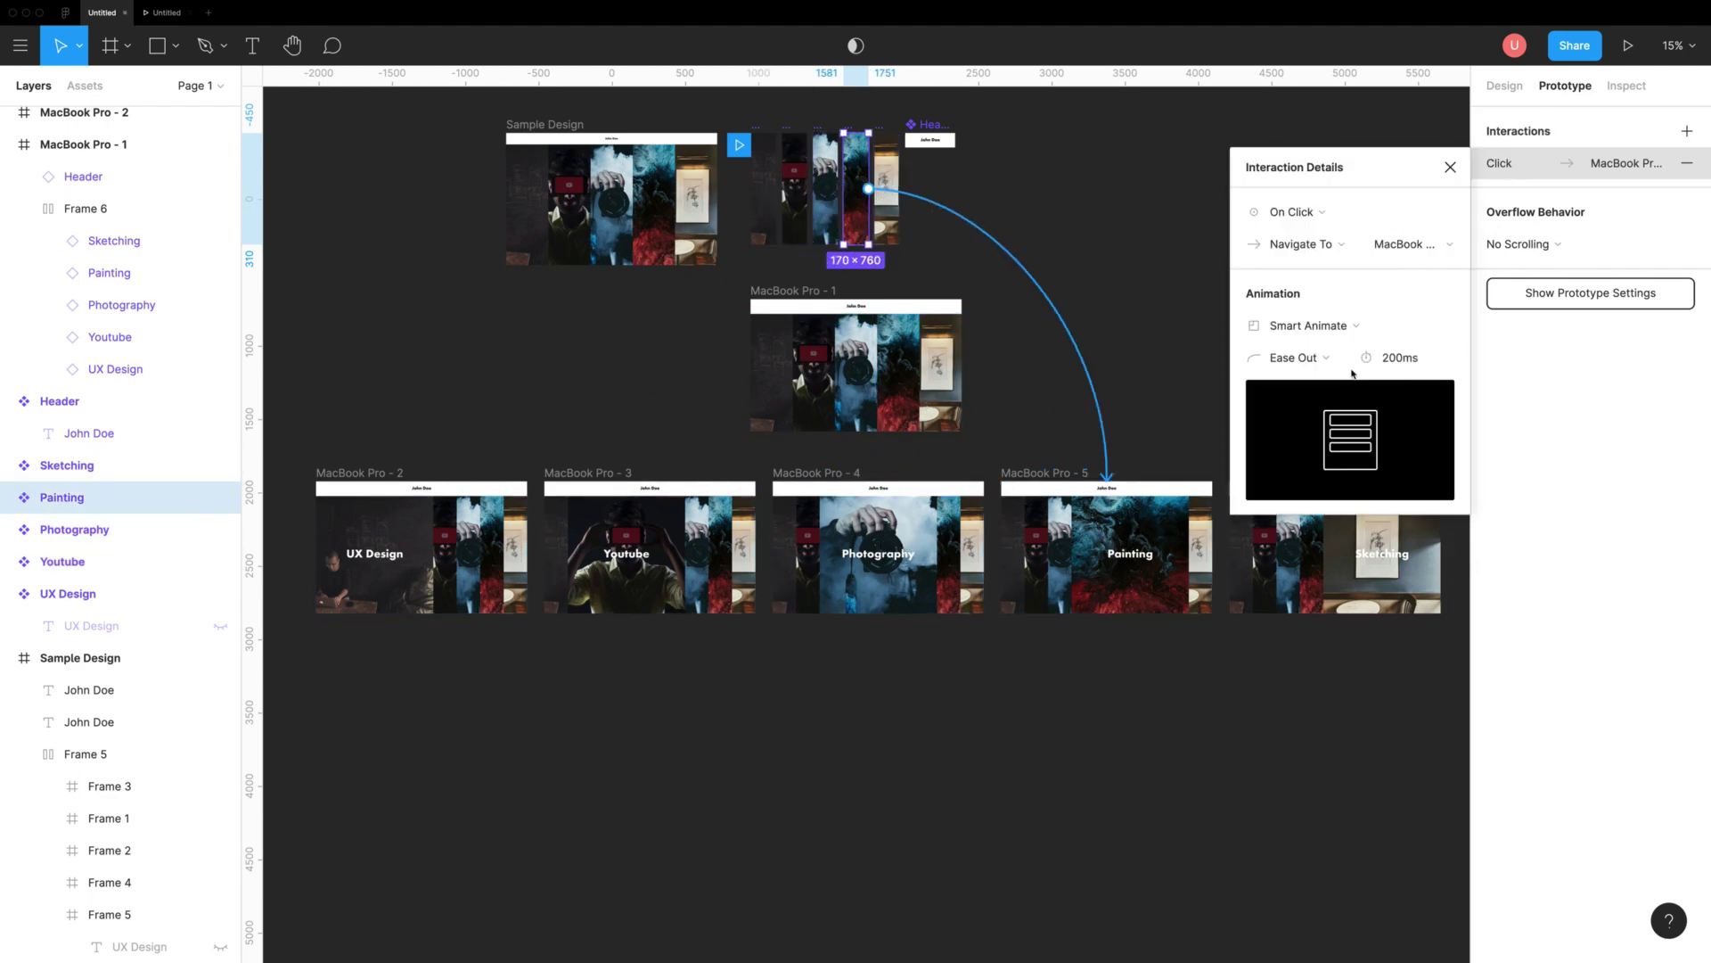
click(1289, 212)
click(1297, 348)
click(885, 187)
mouse_move(899, 189)
mouse_down()
mouse_move(1046, 267)
mouse_move(1334, 534)
mouse_up()
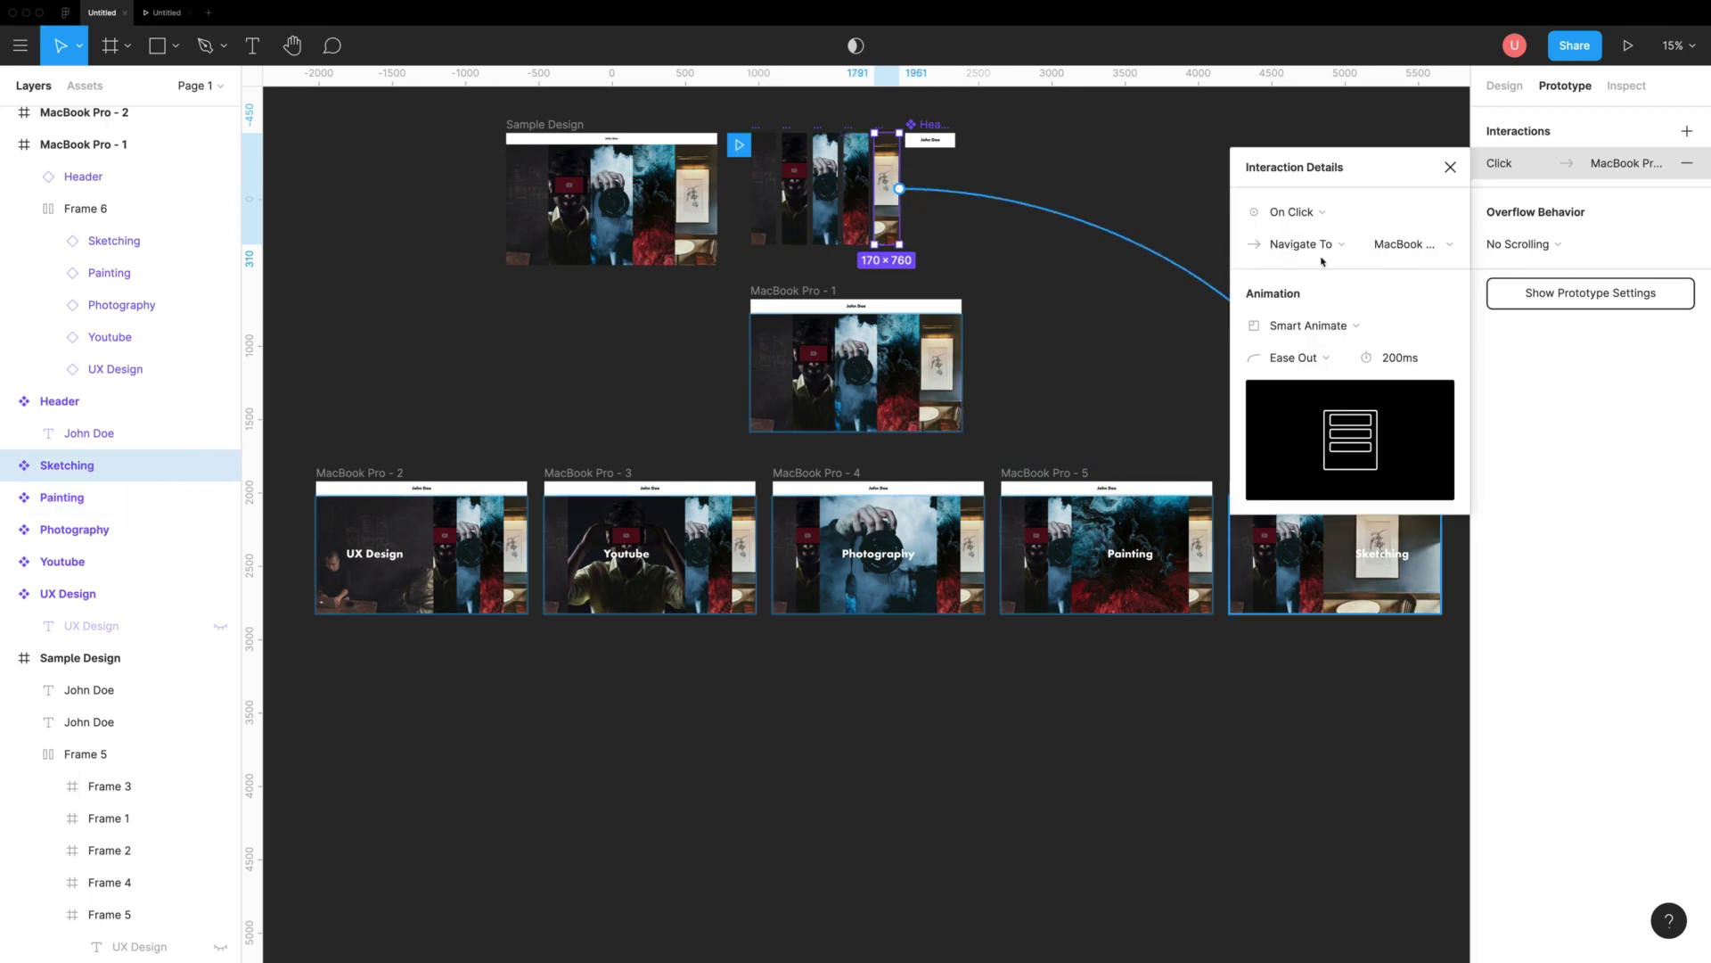
click(1289, 212)
click(1297, 346)
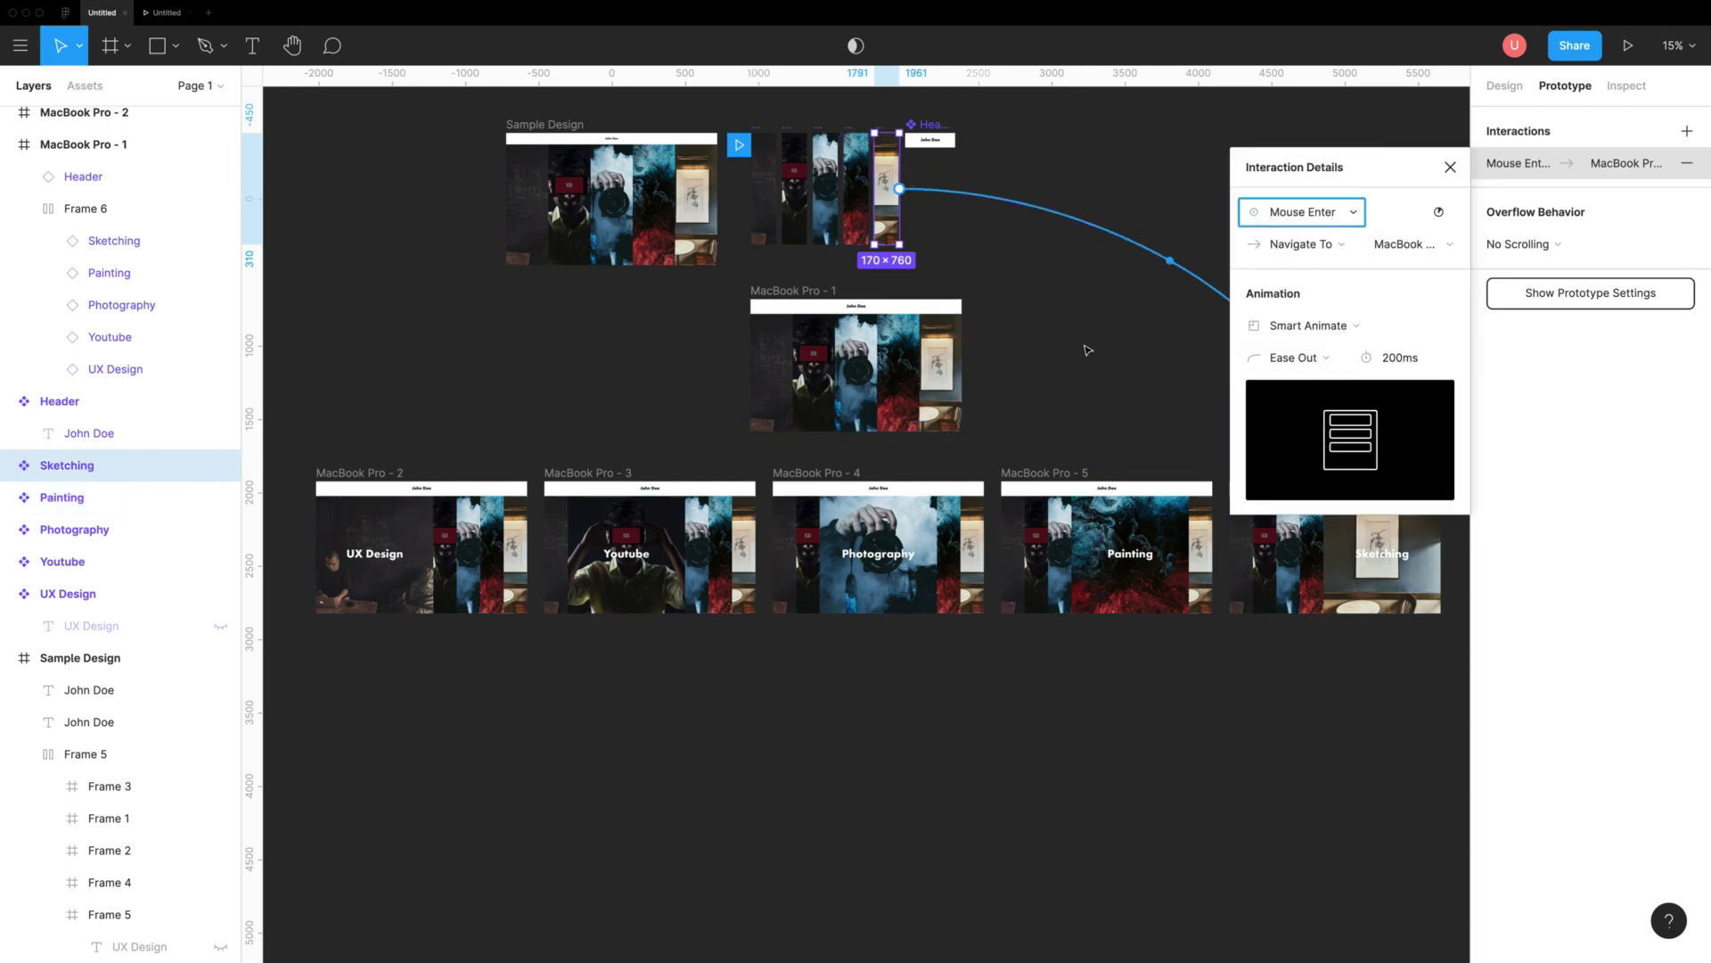
click(1079, 351)
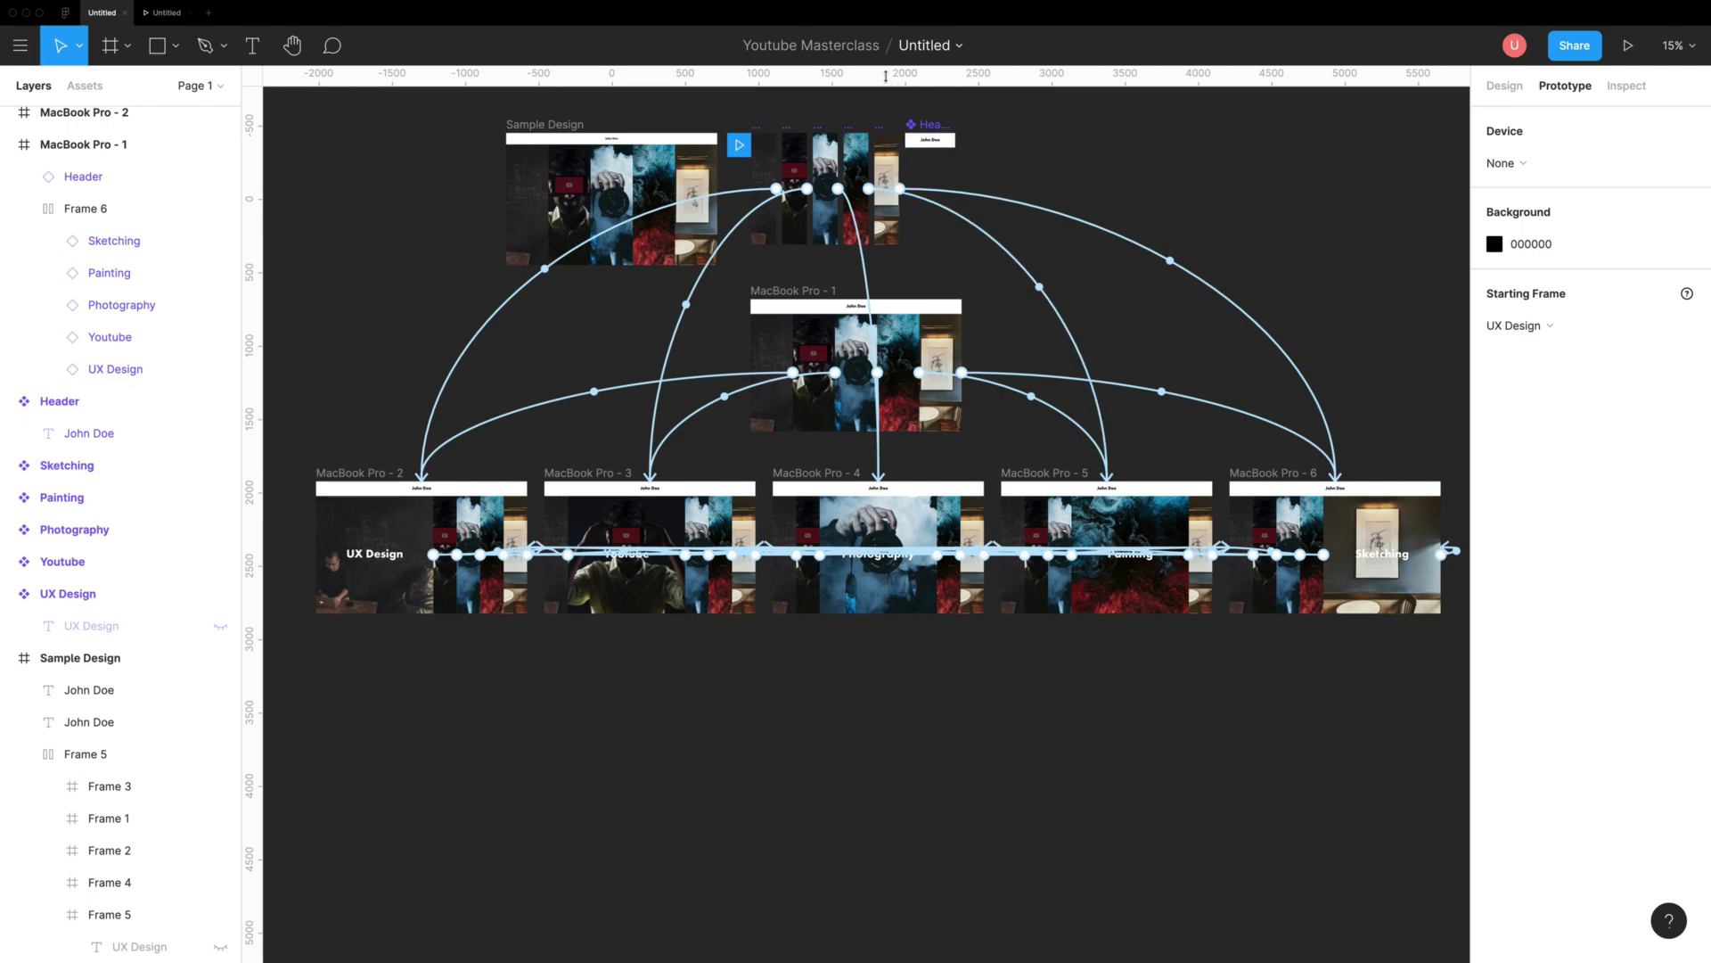
Step: Link the Header to MacBook Pro - 1 with a Mouse Enter trigger
click(930, 139)
drag(955, 140, 858, 328)
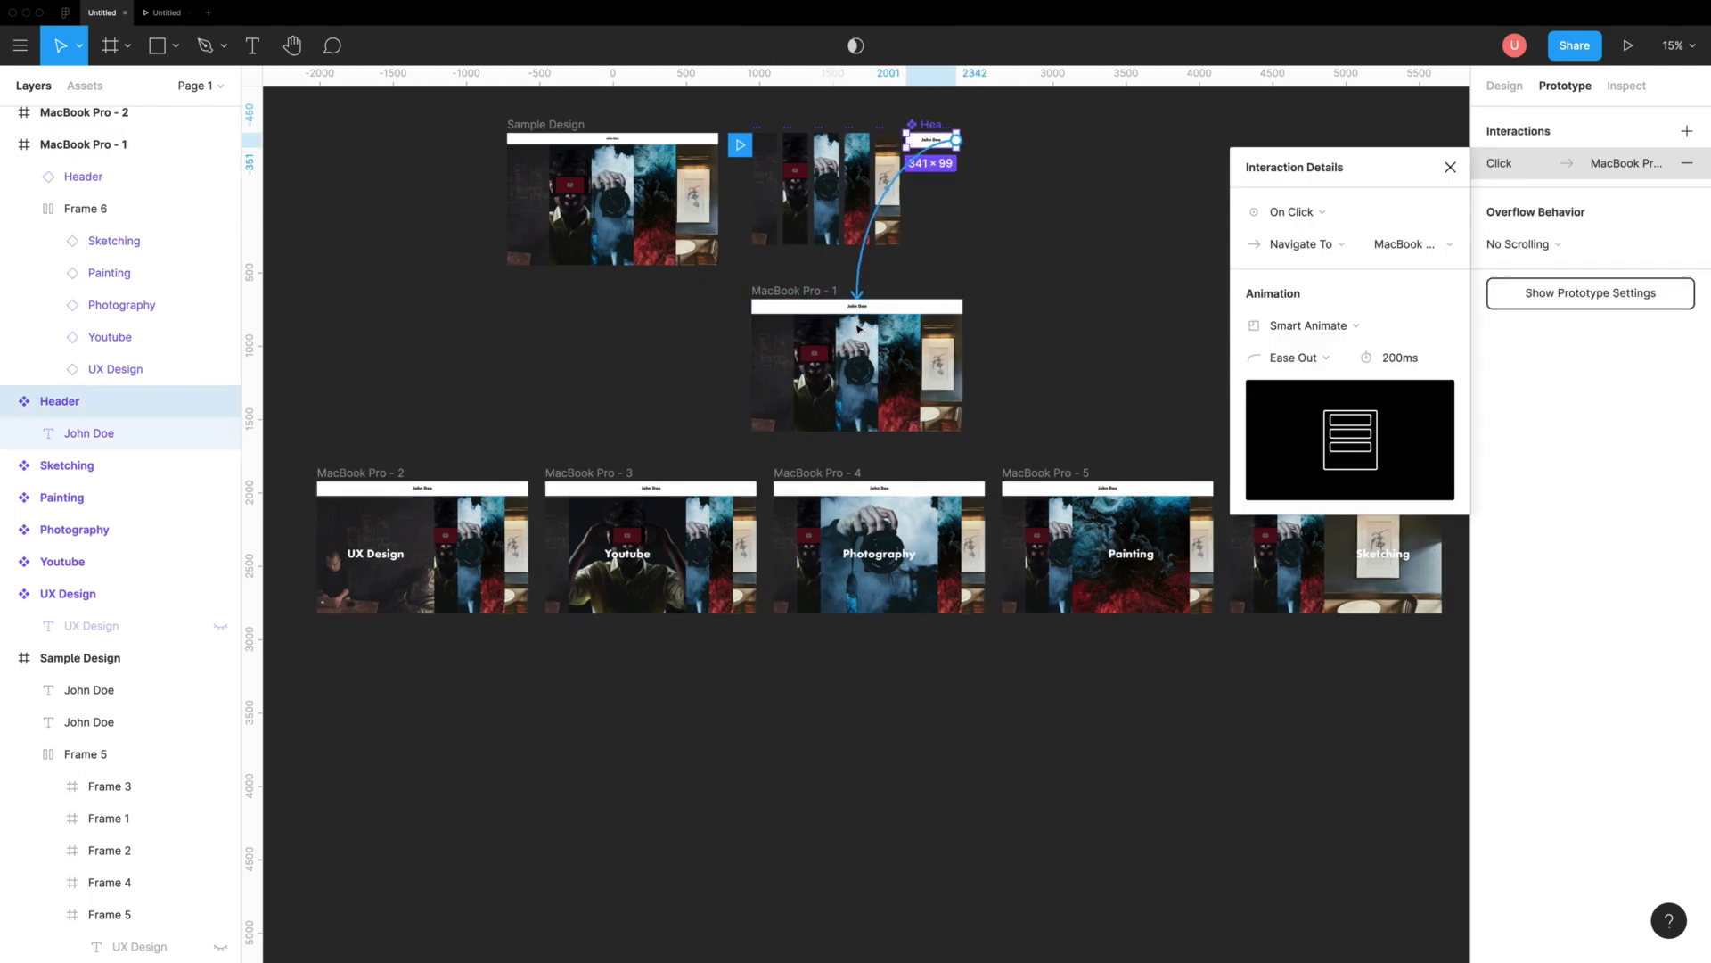
click(1297, 214)
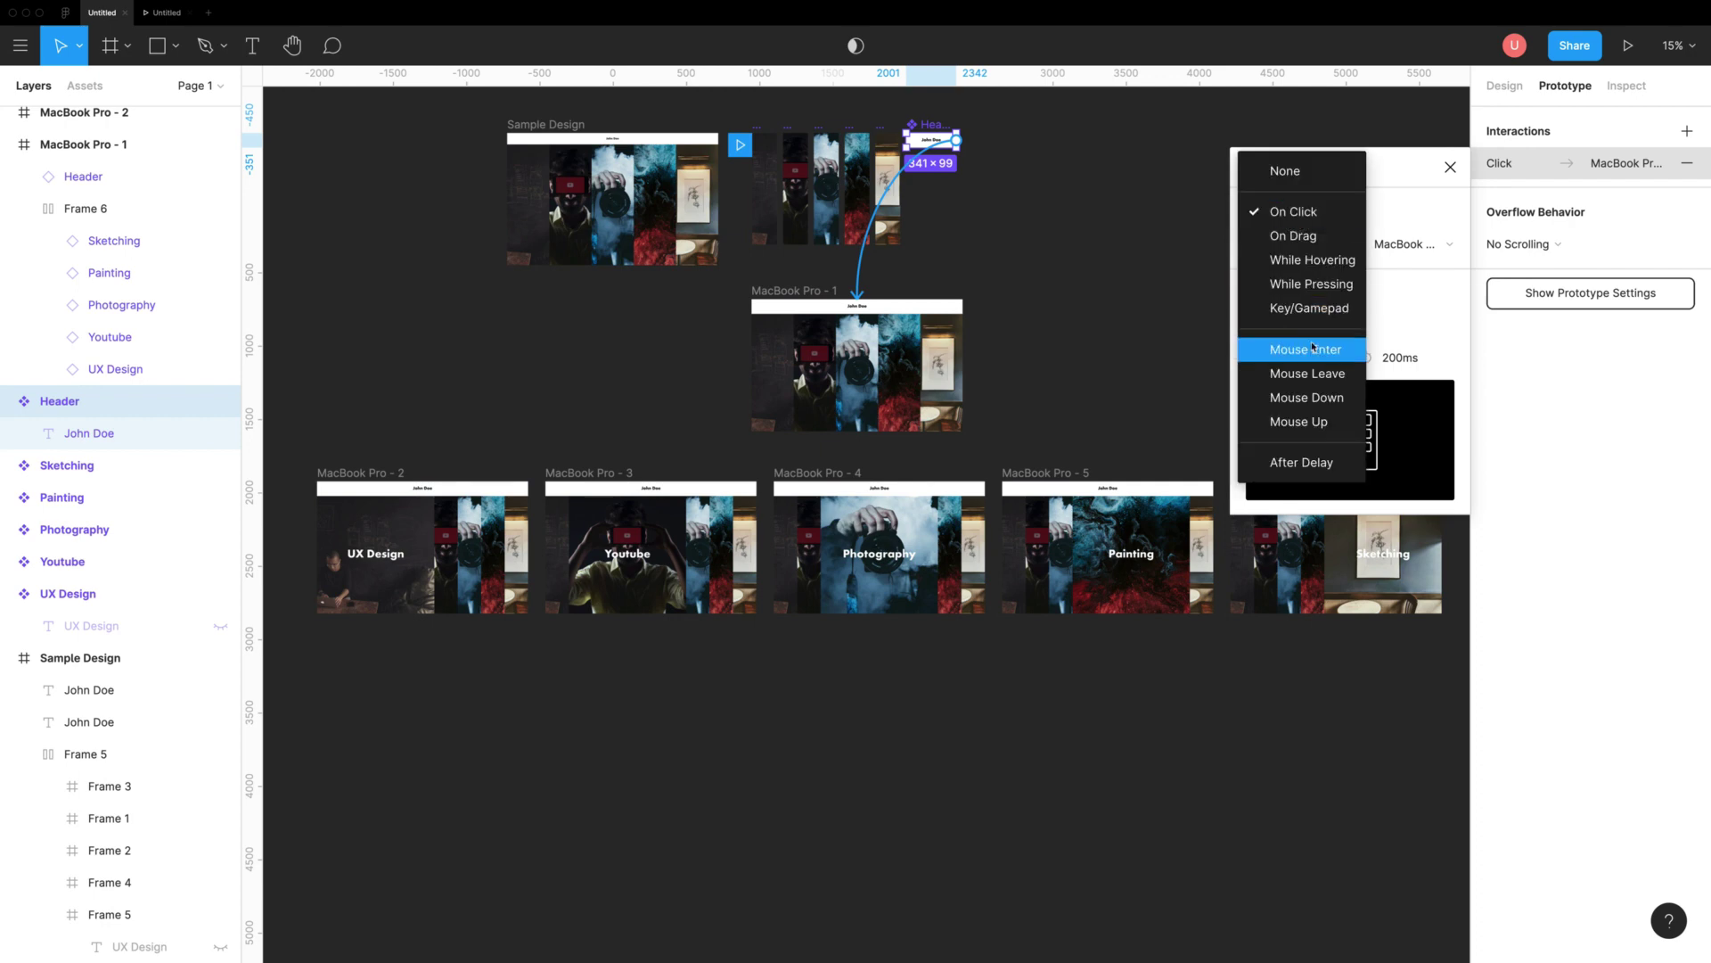
click(1311, 350)
click(1185, 312)
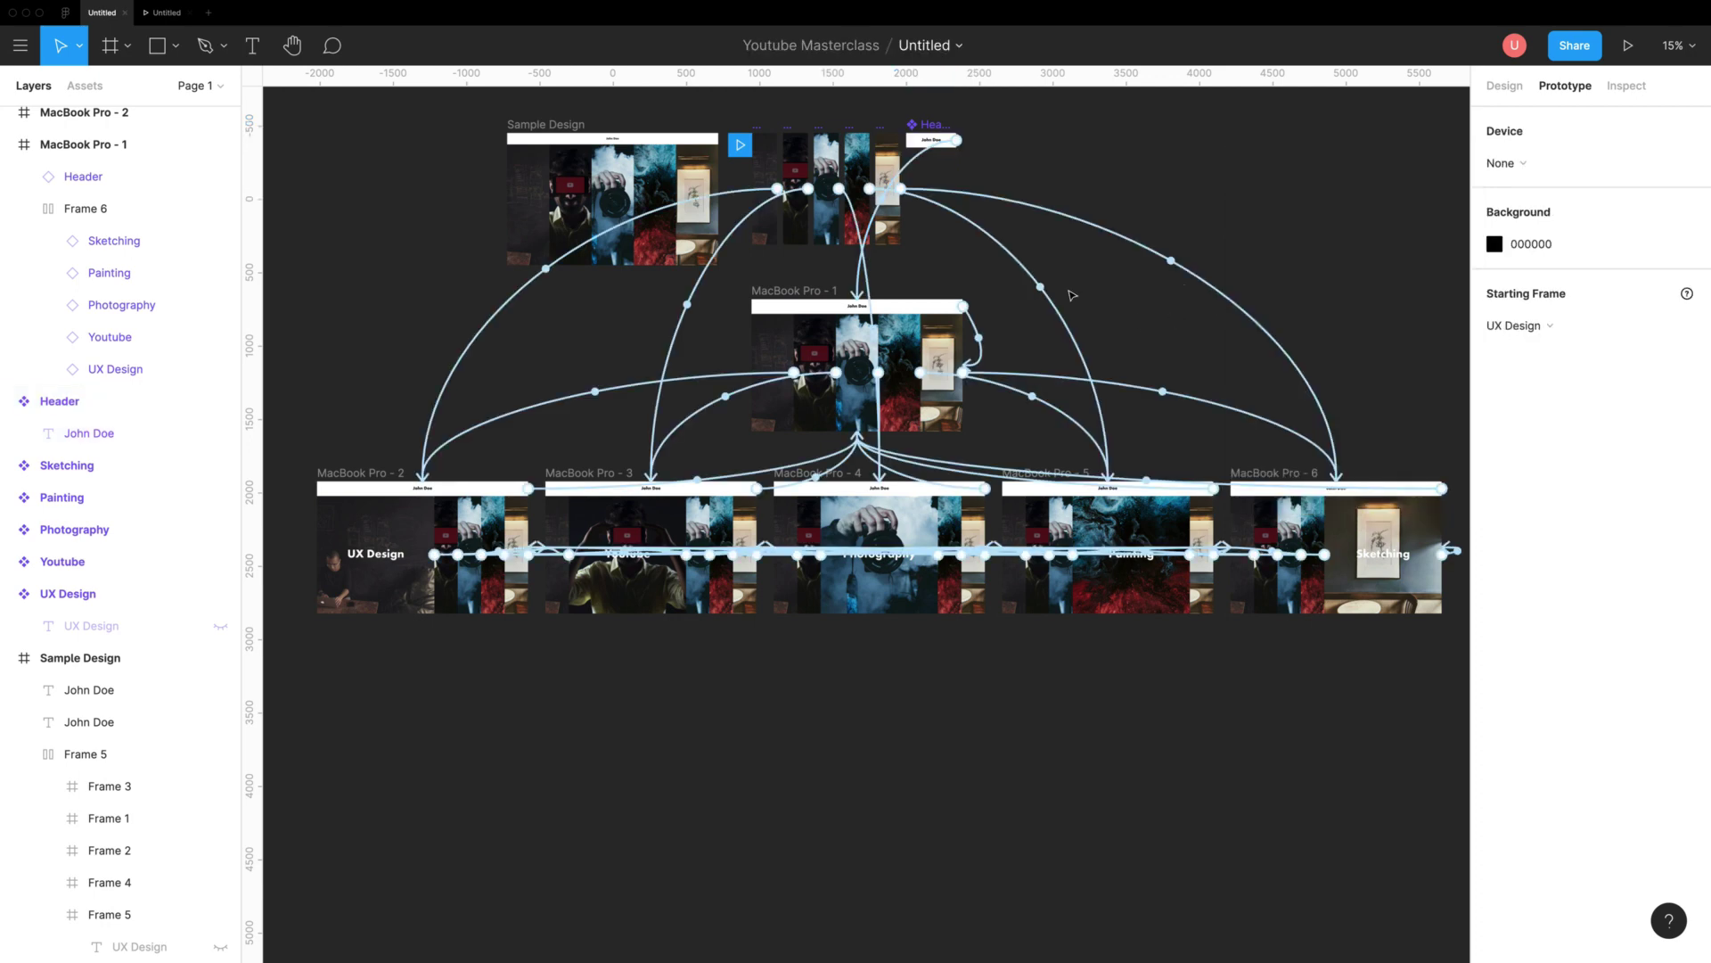
Step: Make MacBook Pro - 1 the starting frame, rename it 'Starting Frame', and present the prototype
scroll(741, 152, left, 1)
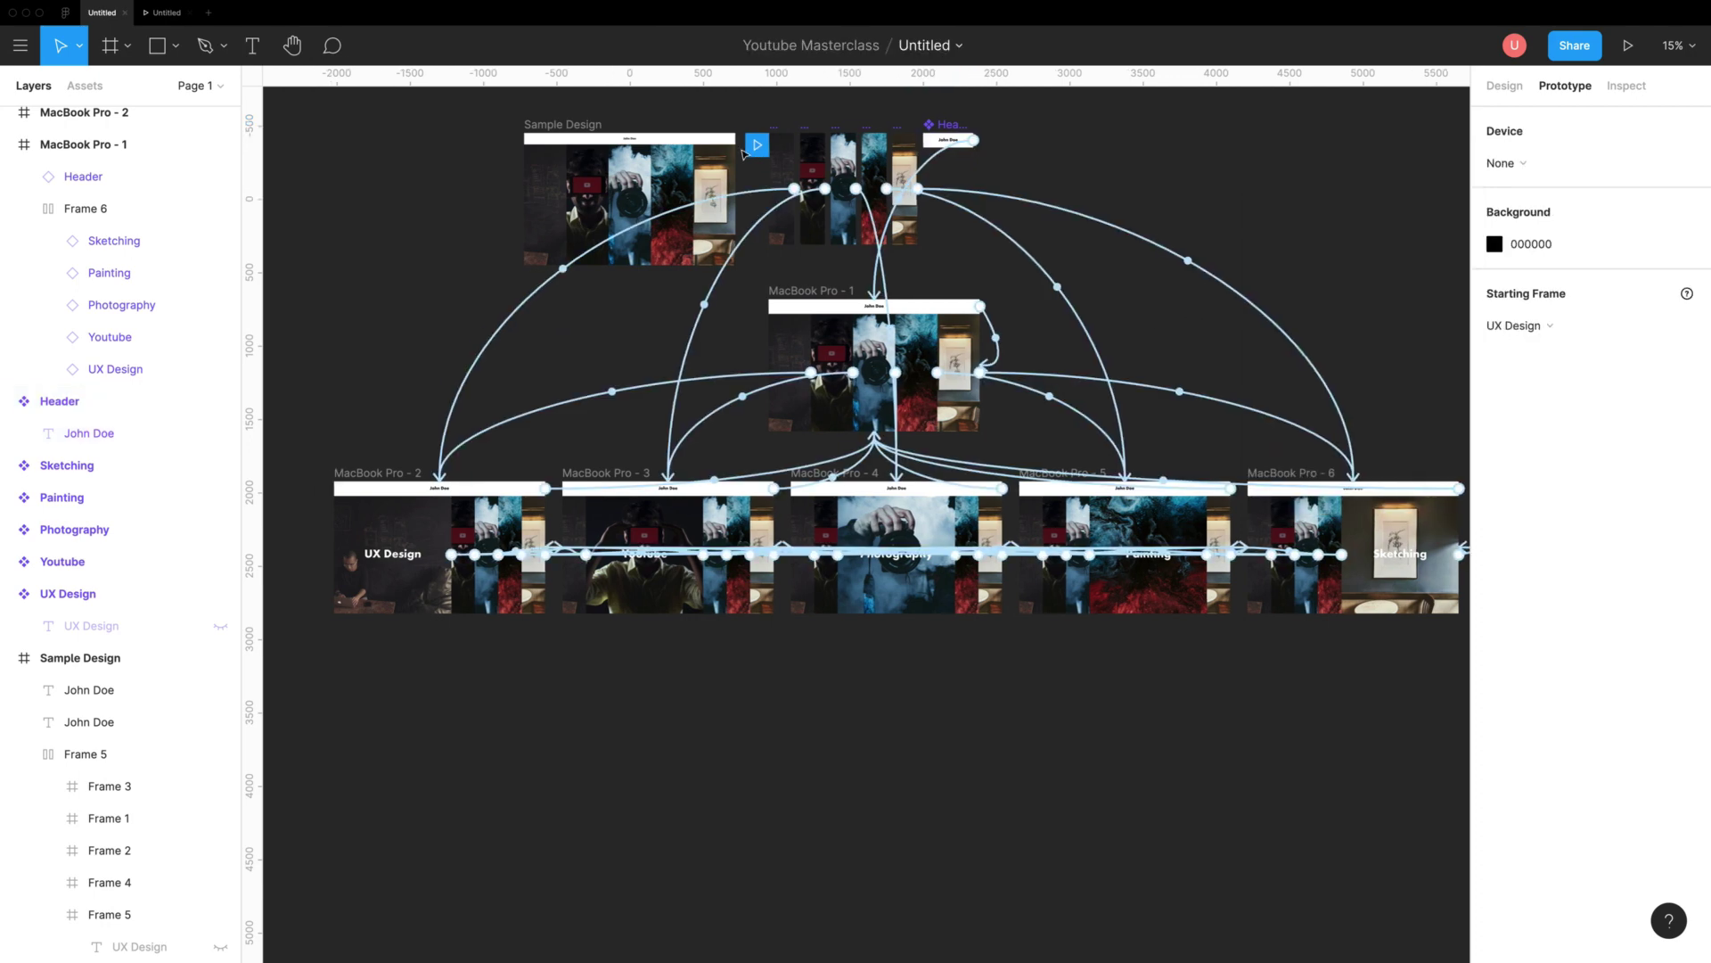
drag(762, 212, 767, 306)
click(767, 305)
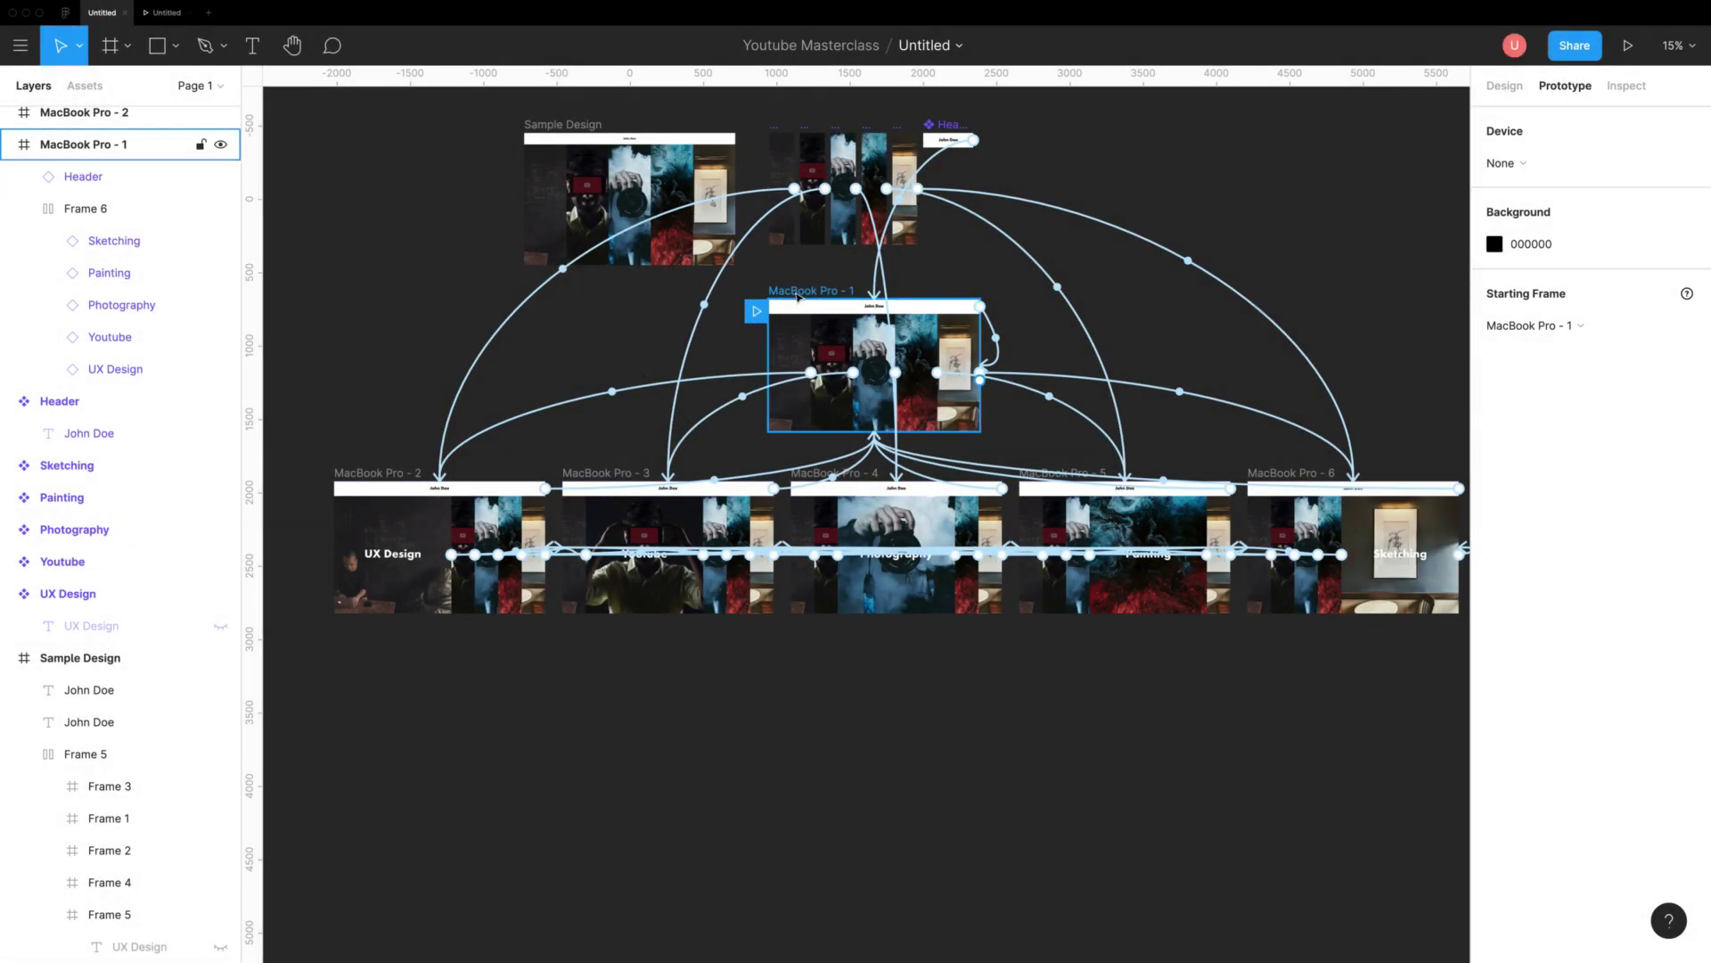
double_click(133, 148)
text(S)
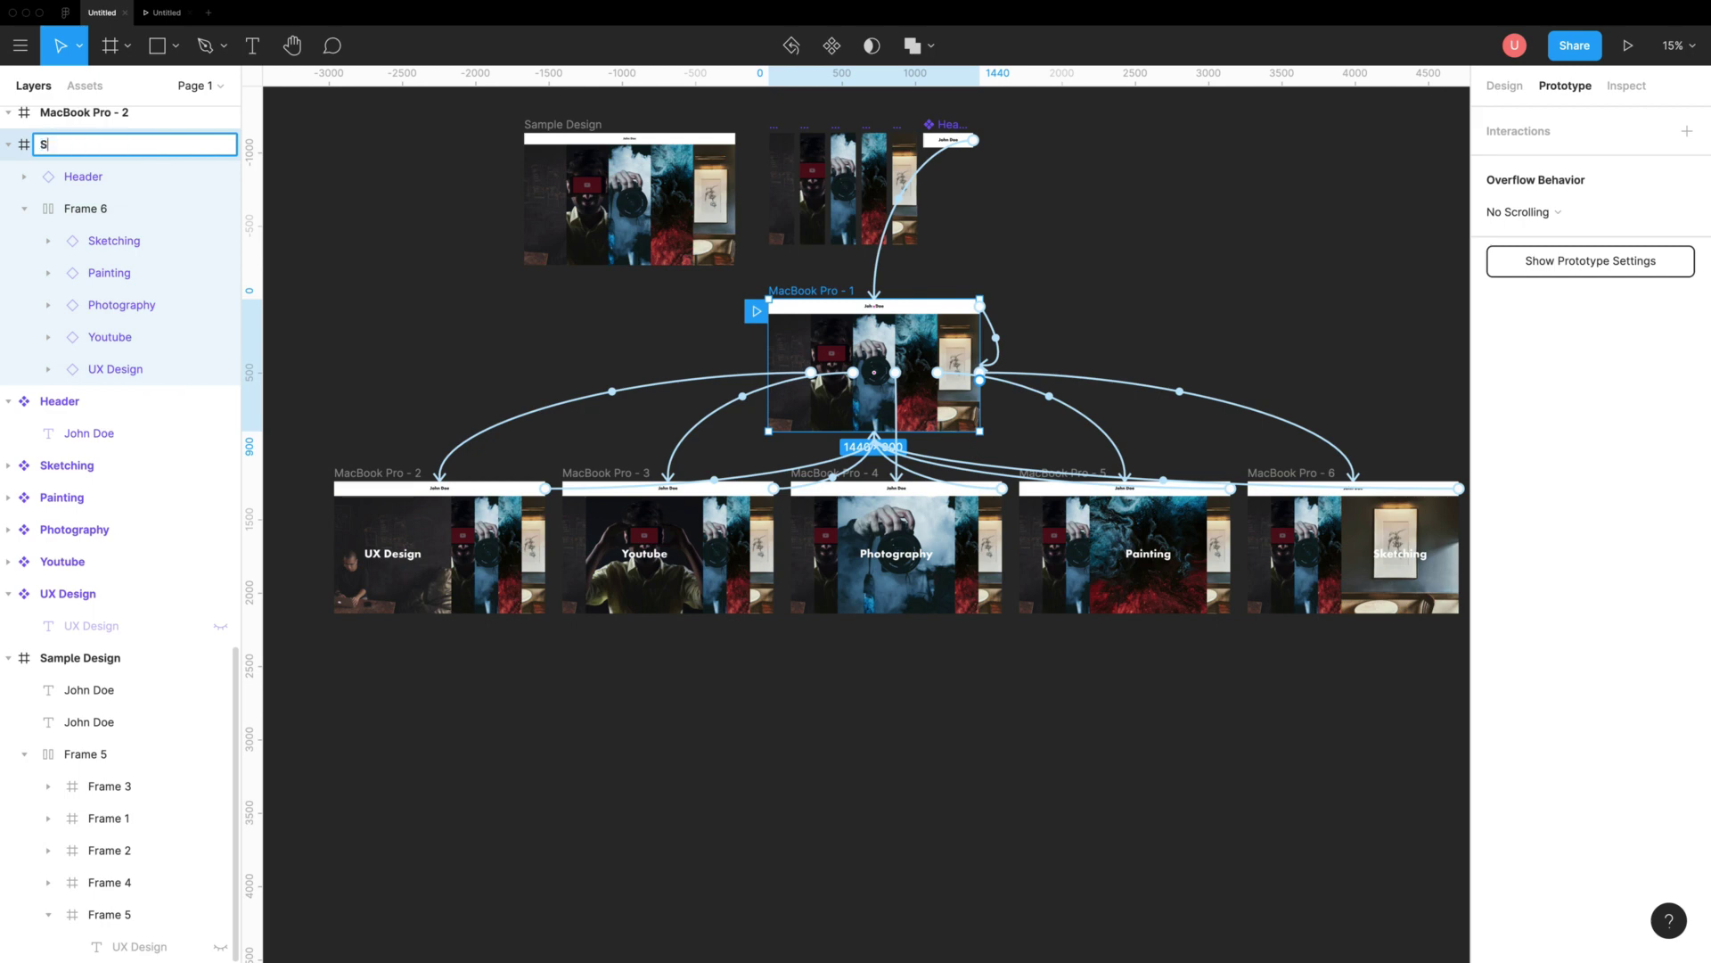
text(tarting Frame)
key(Return)
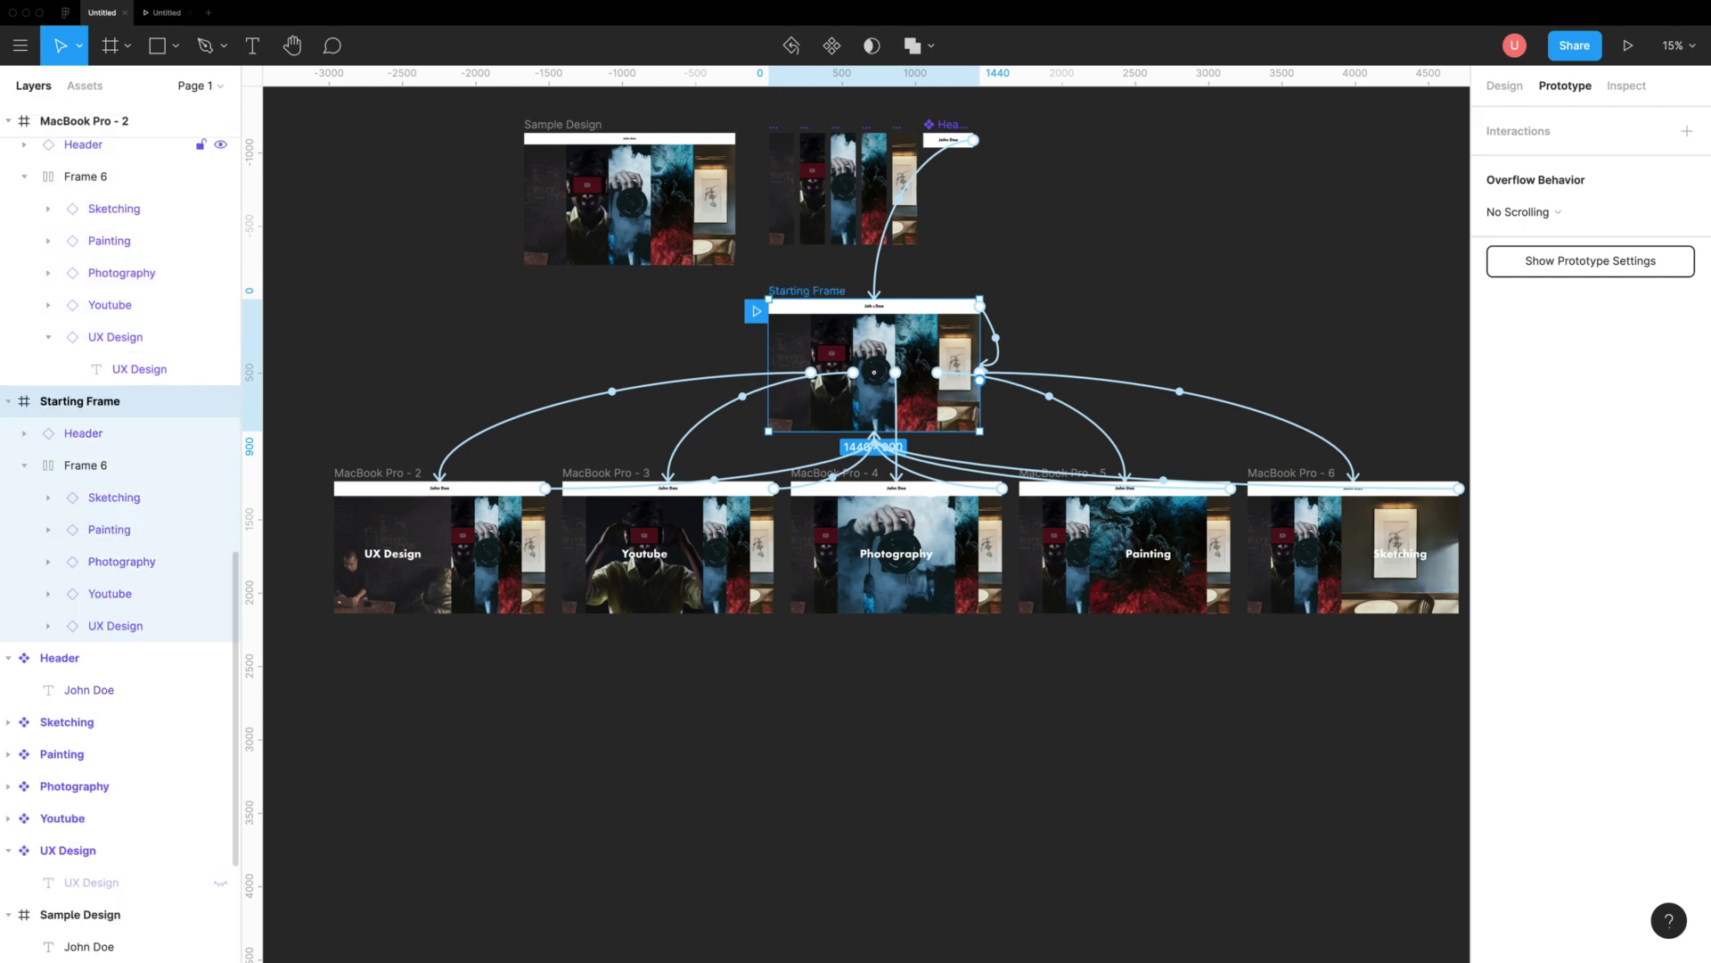
click(922, 268)
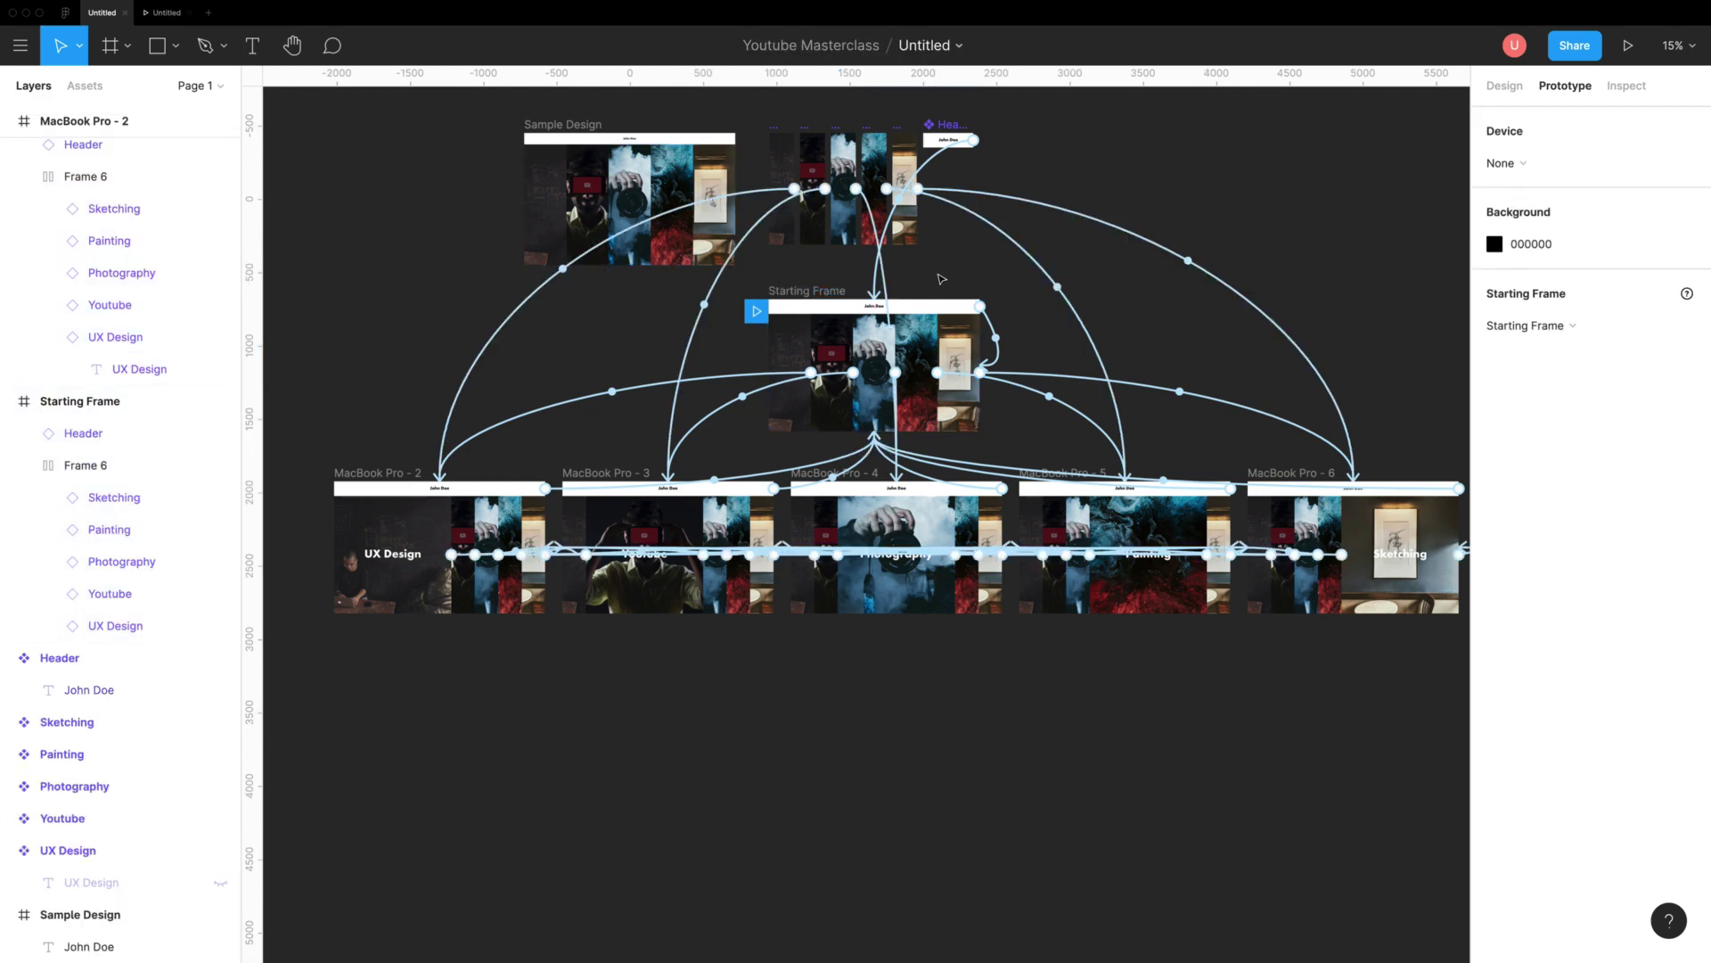
click(1628, 45)
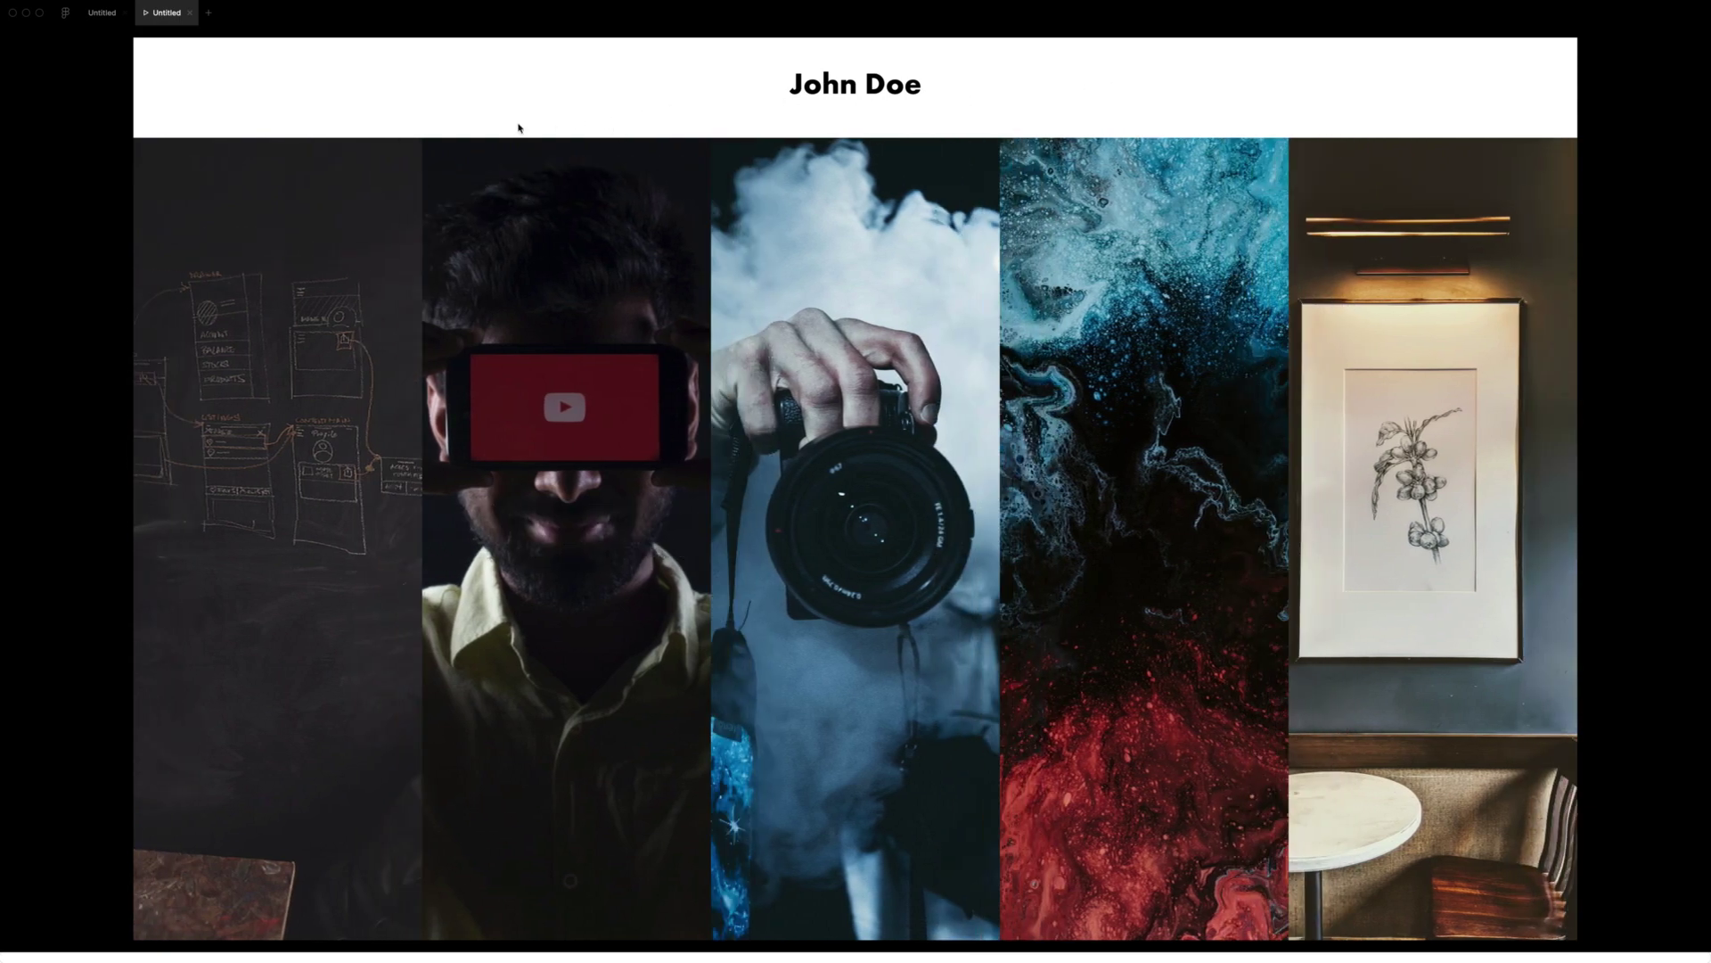
mouse_move(393, 221)
mouse_move(291, 218)
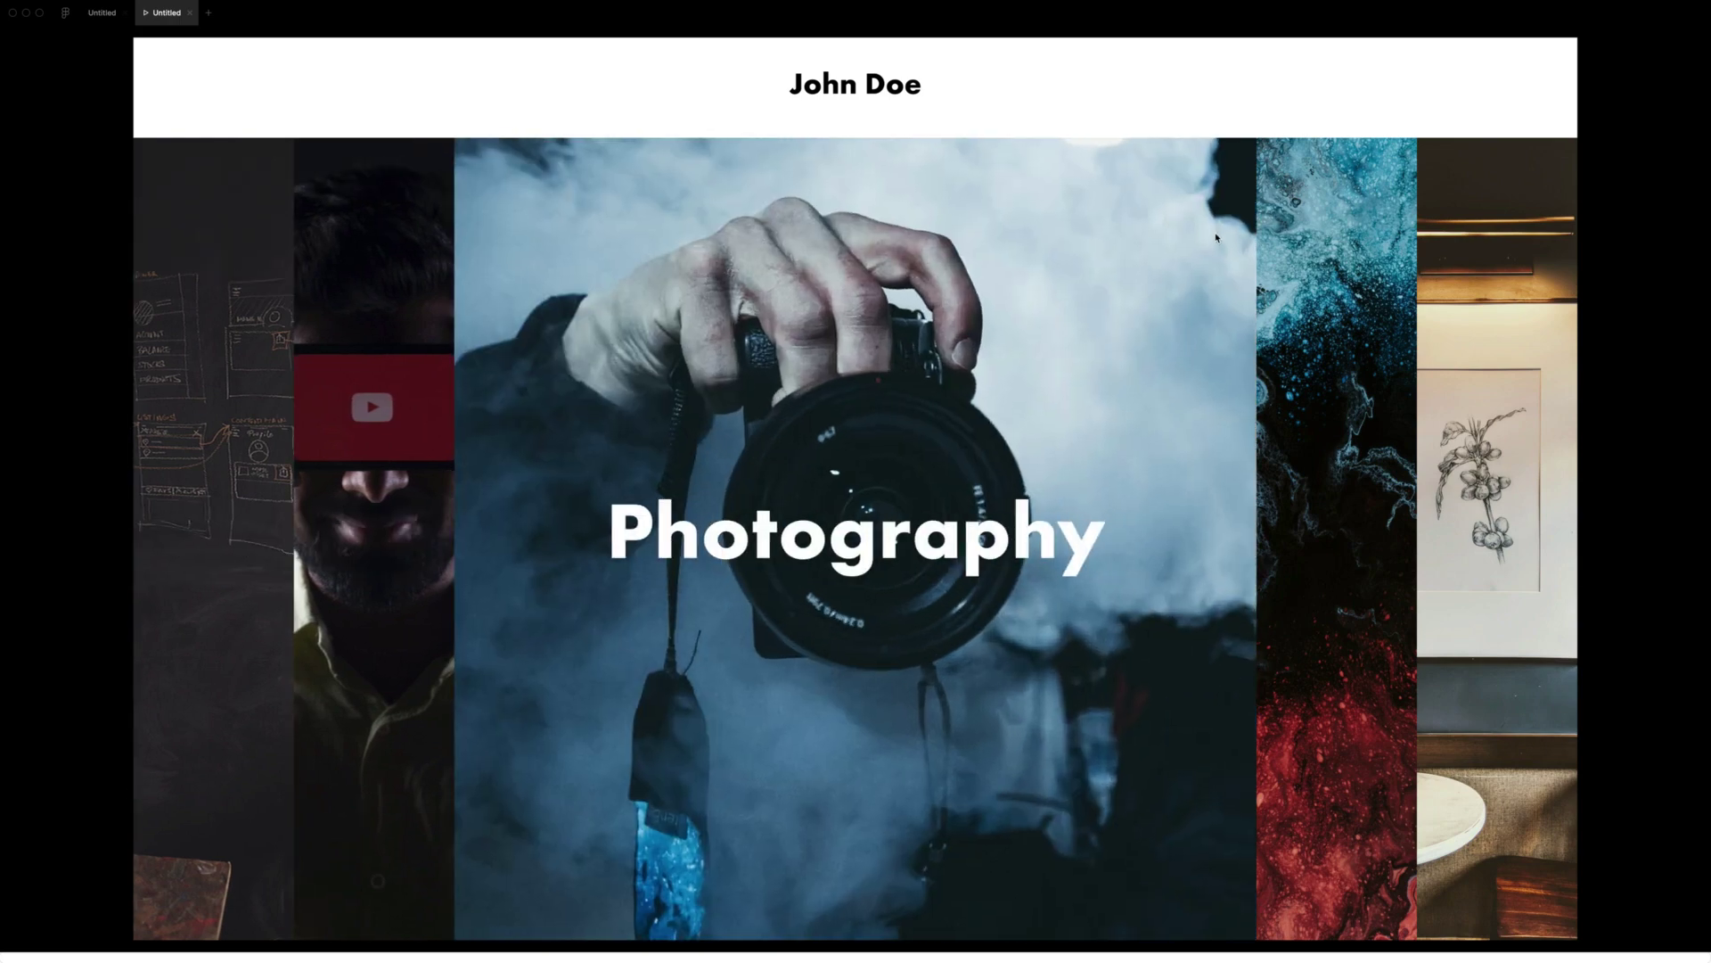
mouse_move(1295, 238)
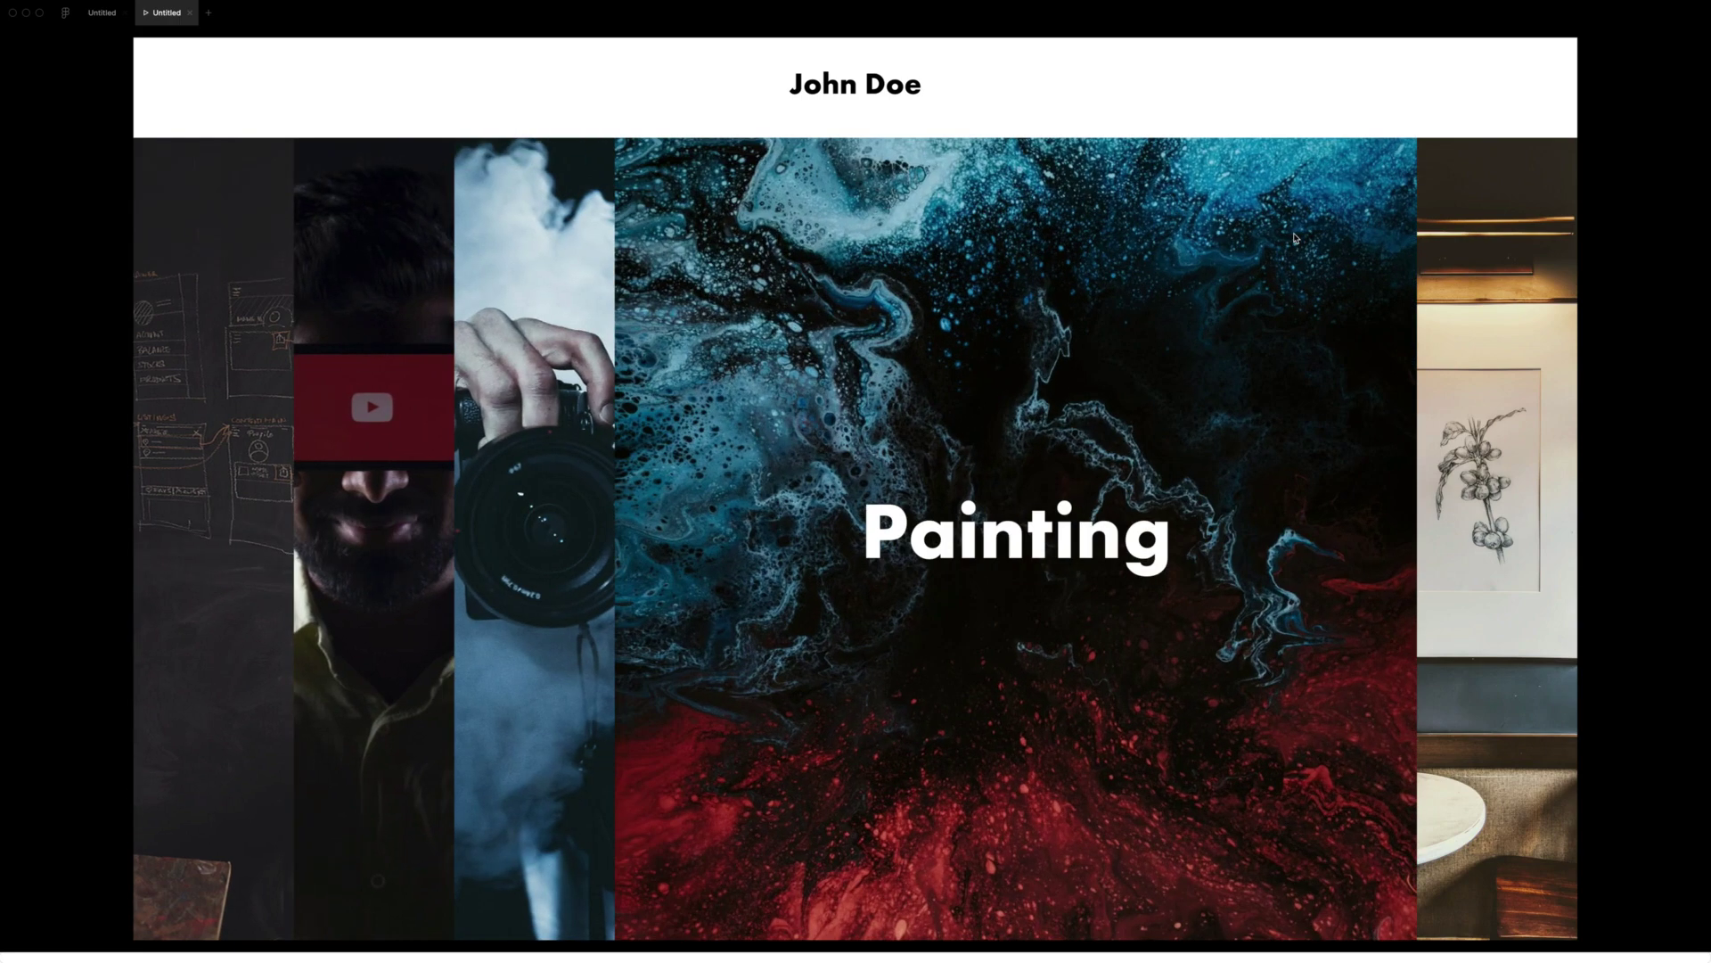
mouse_move(1454, 245)
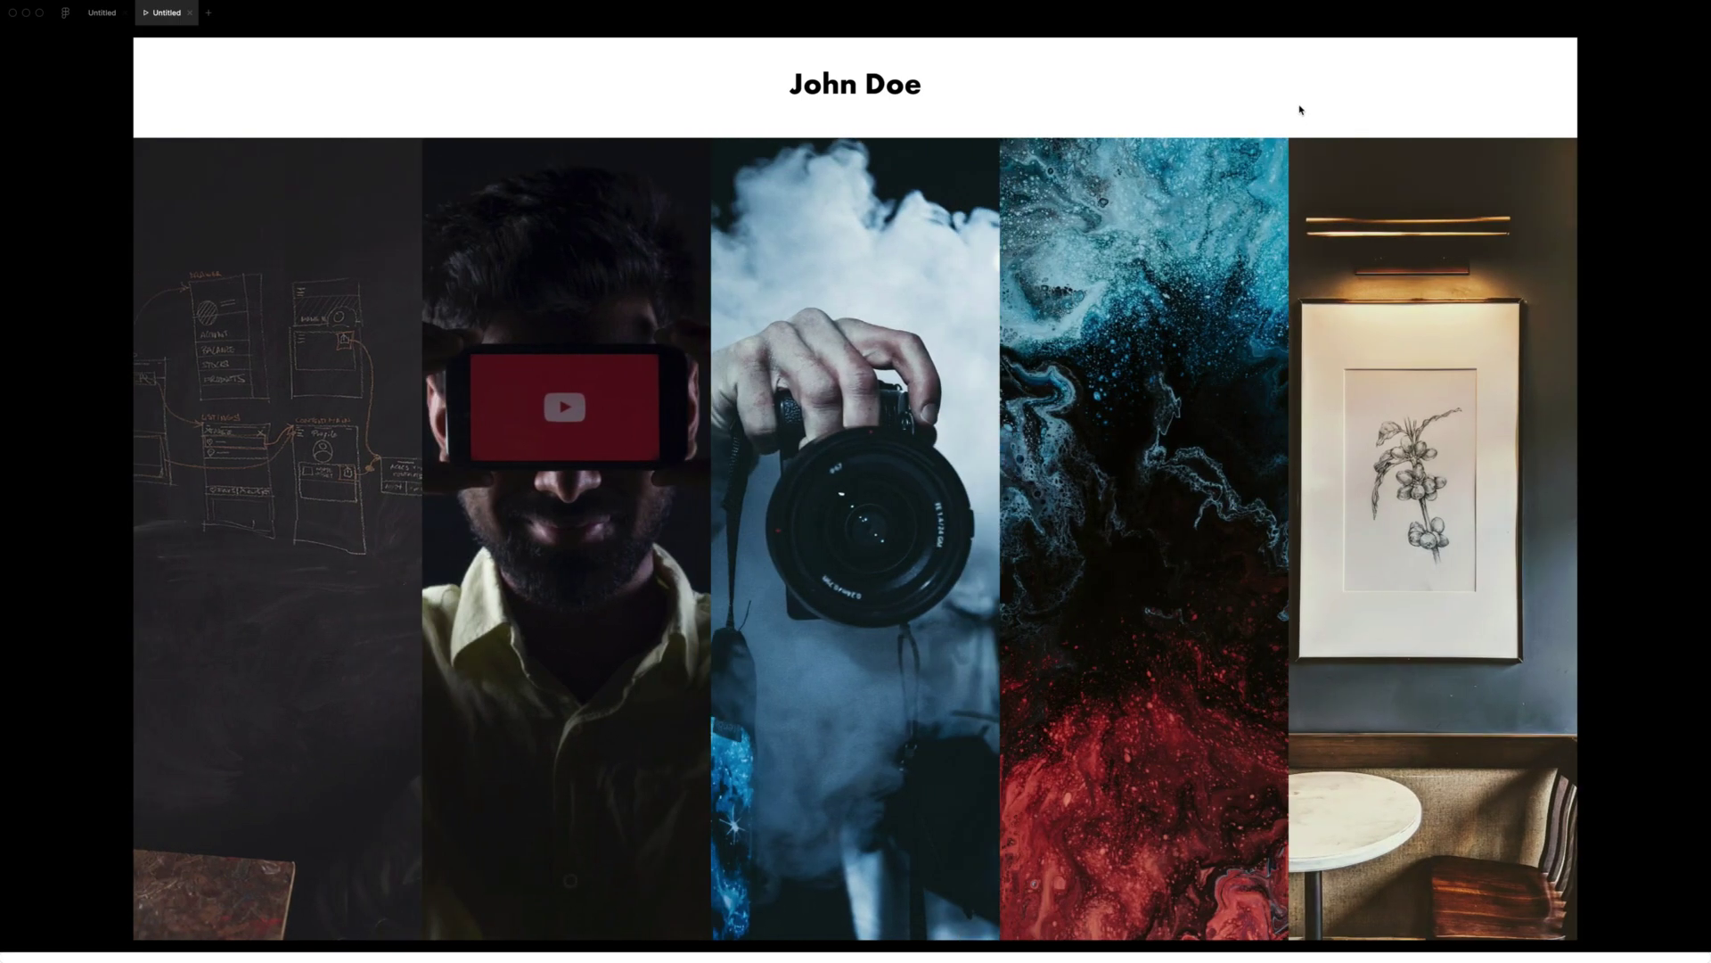
mouse_move(1100, 281)
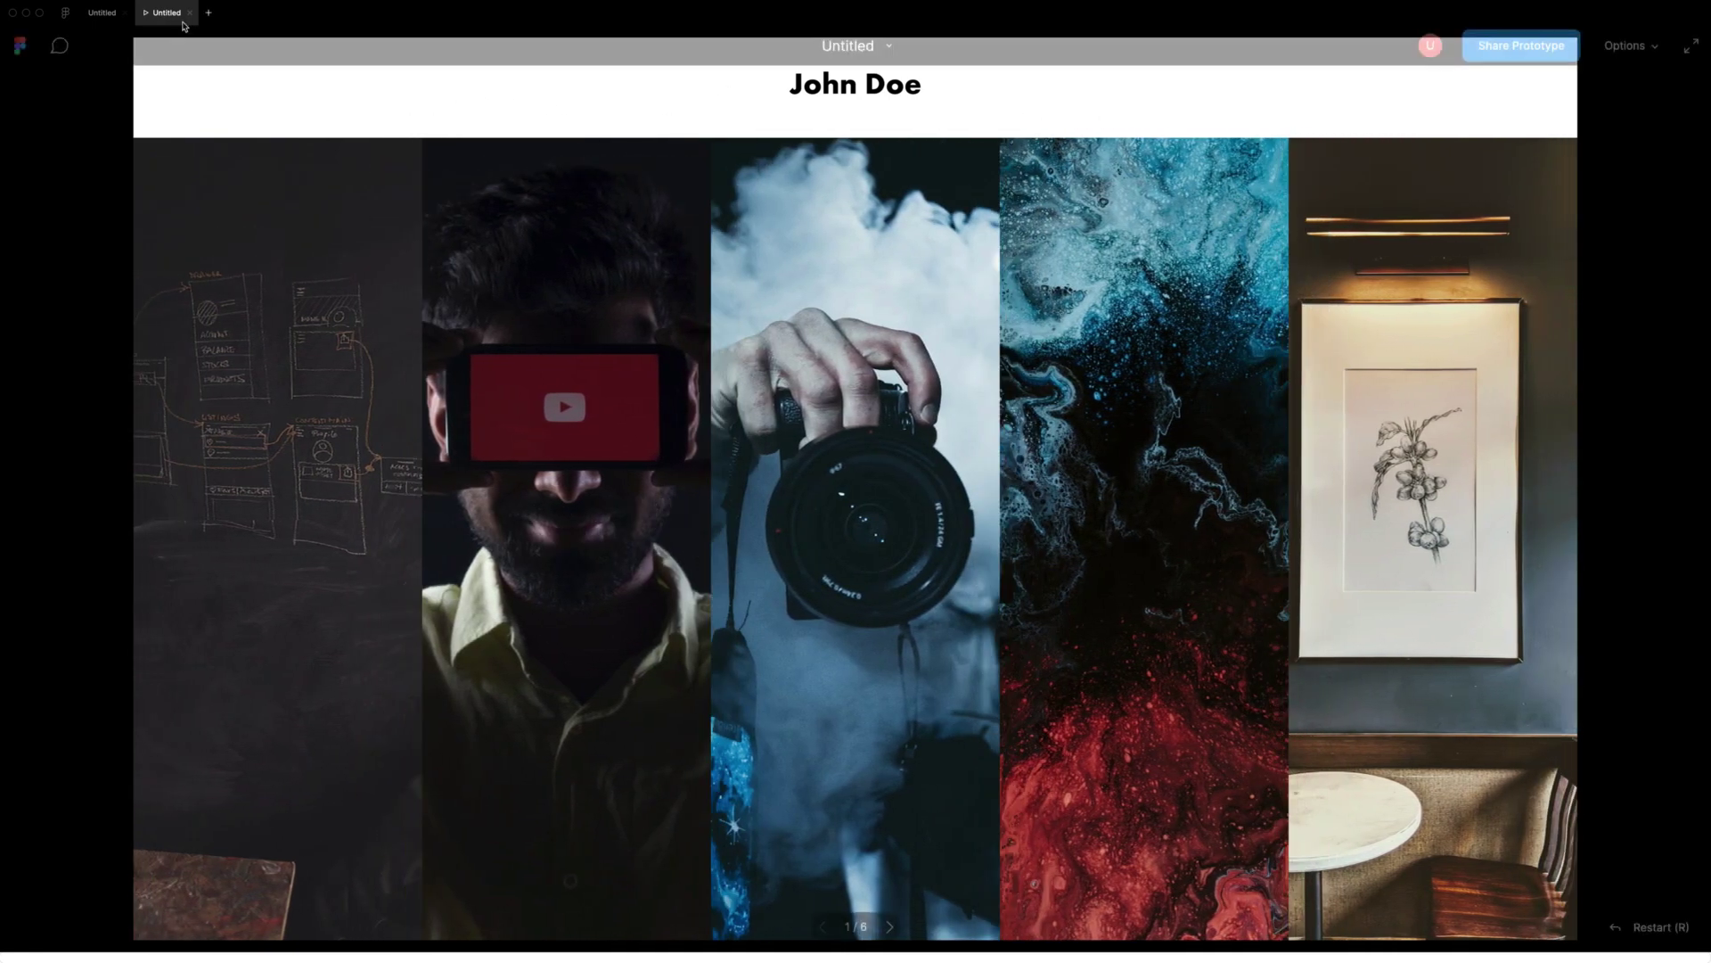
Step: Back in the editor's Design panel, duplicate the Starting Frame
click(102, 12)
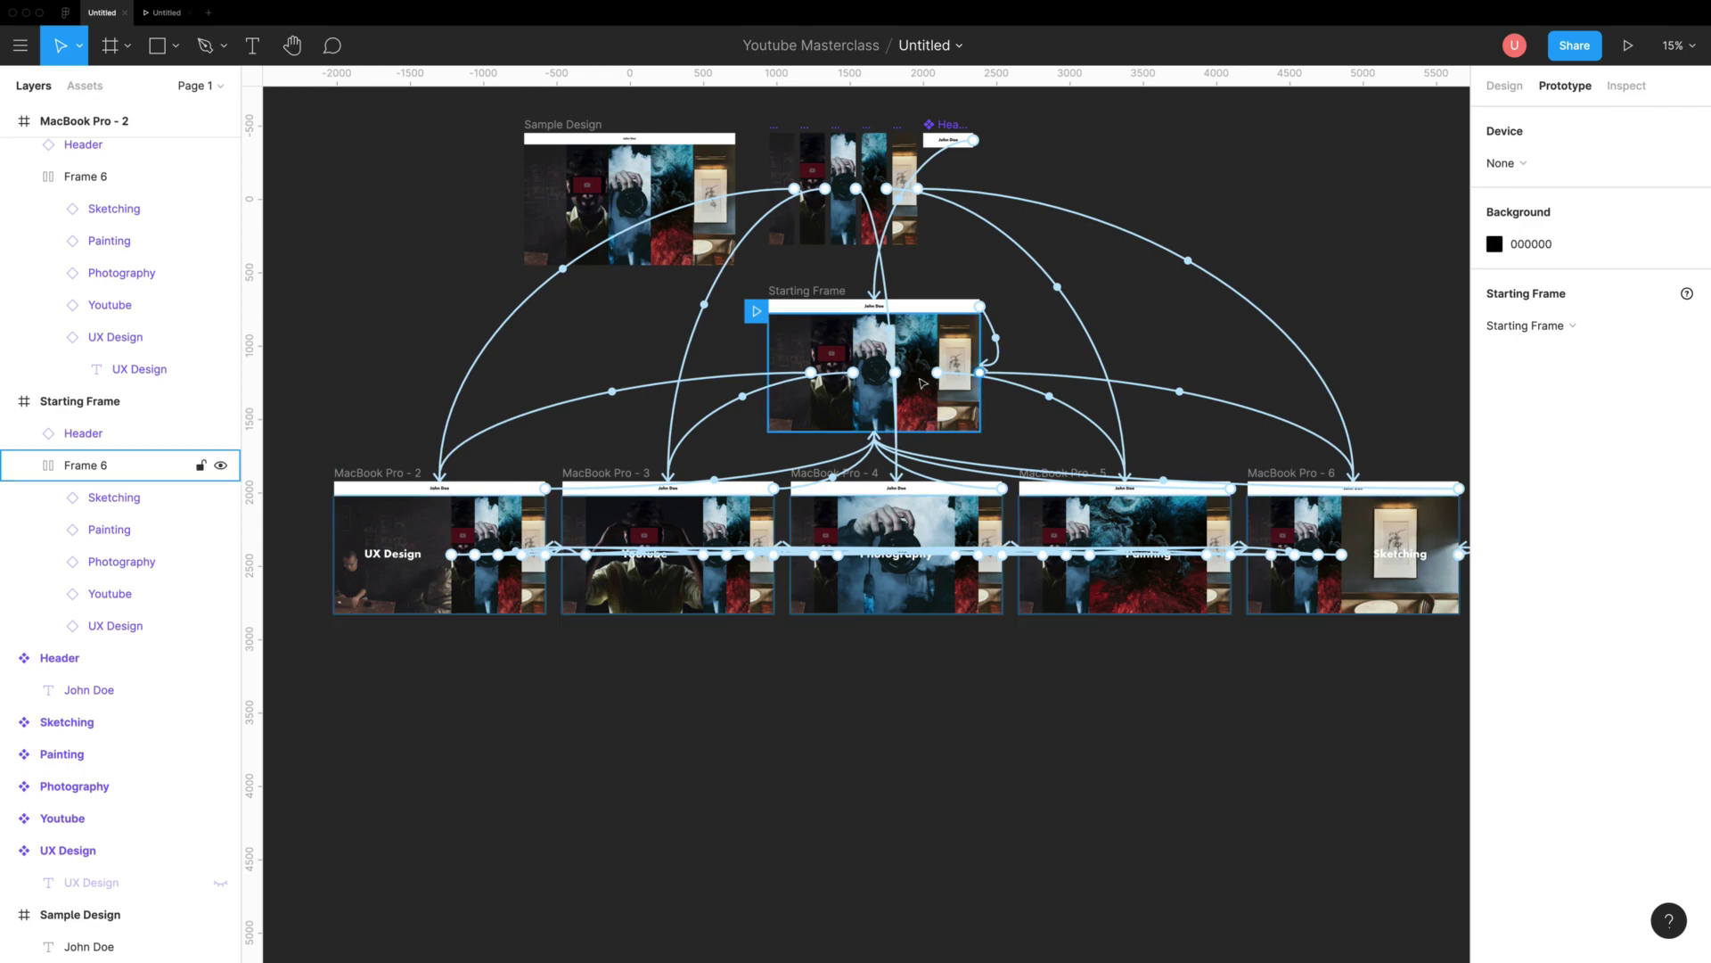
click(1504, 89)
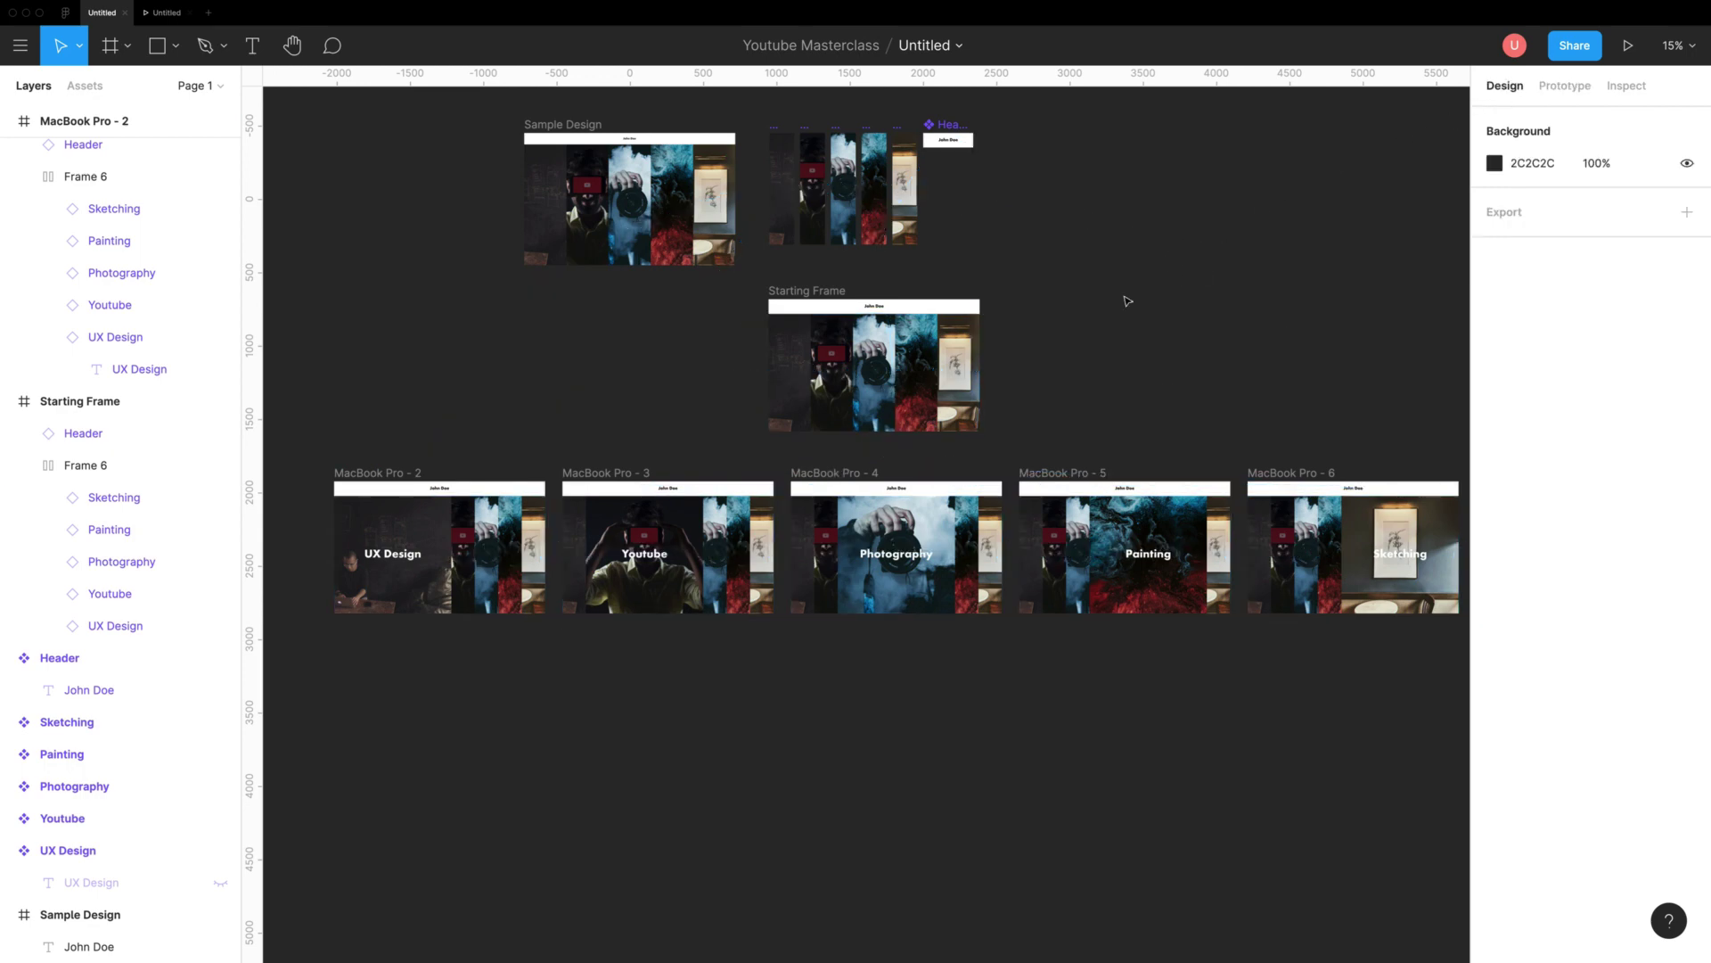
scroll(910, 297, up, 5)
click(695, 287)
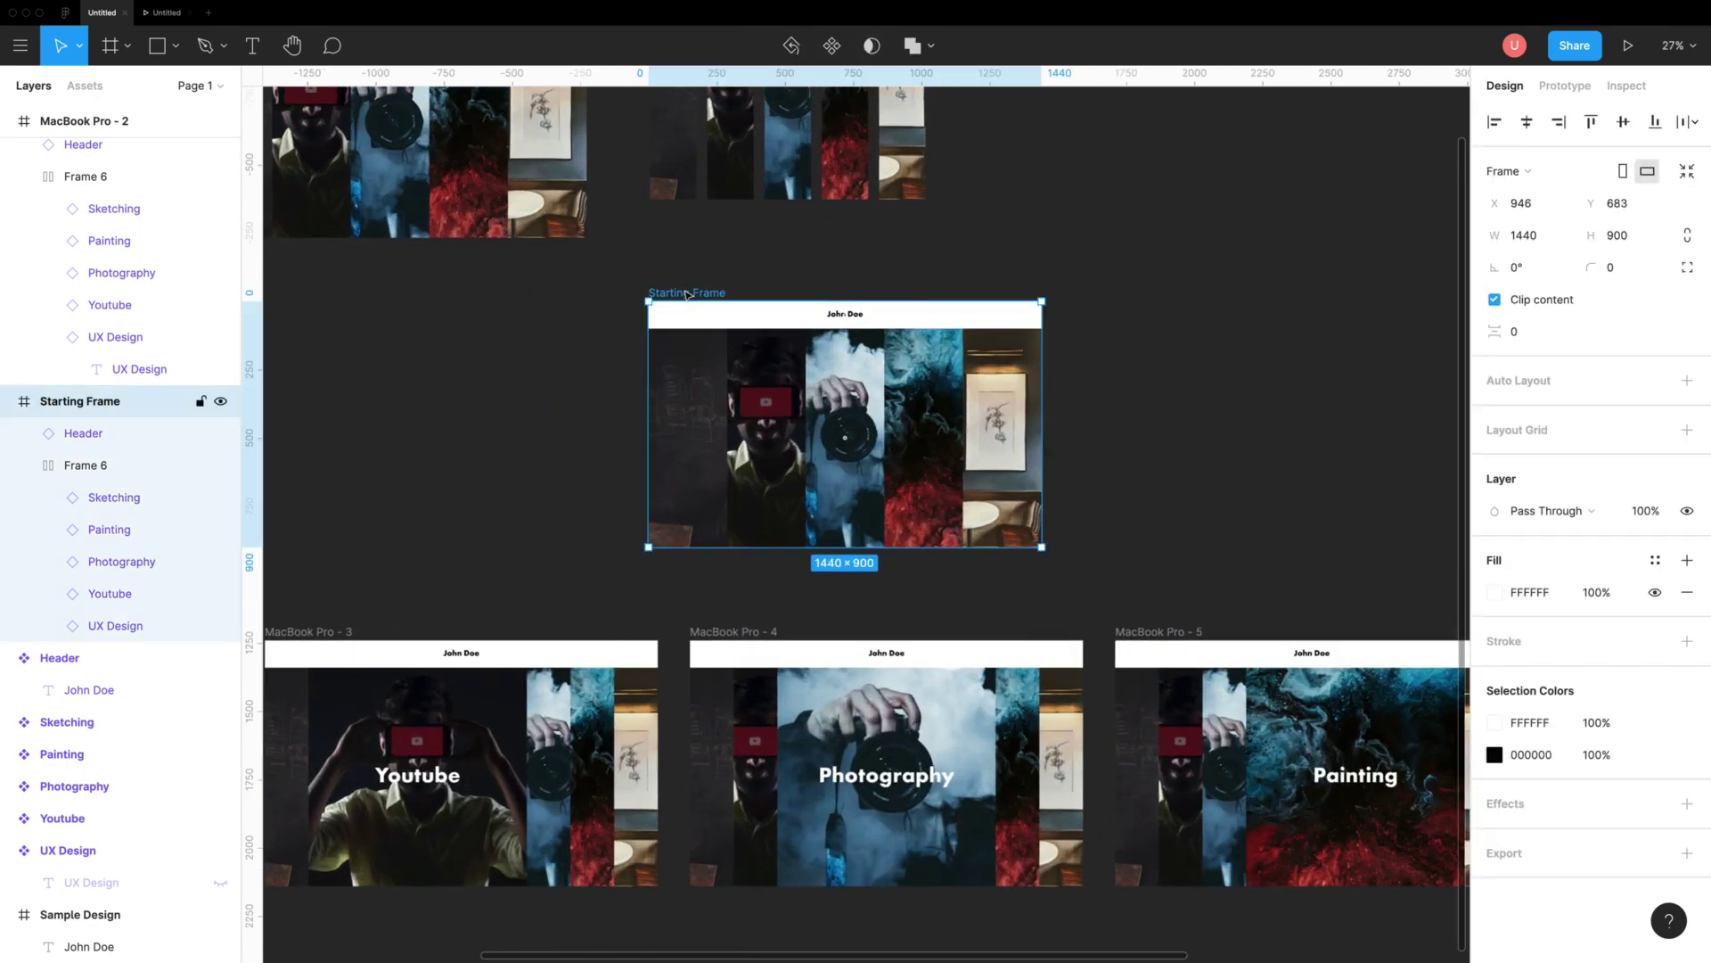
key(super+d)
scroll(1404, 404, up, 4)
scroll(1403, 404, up, 5)
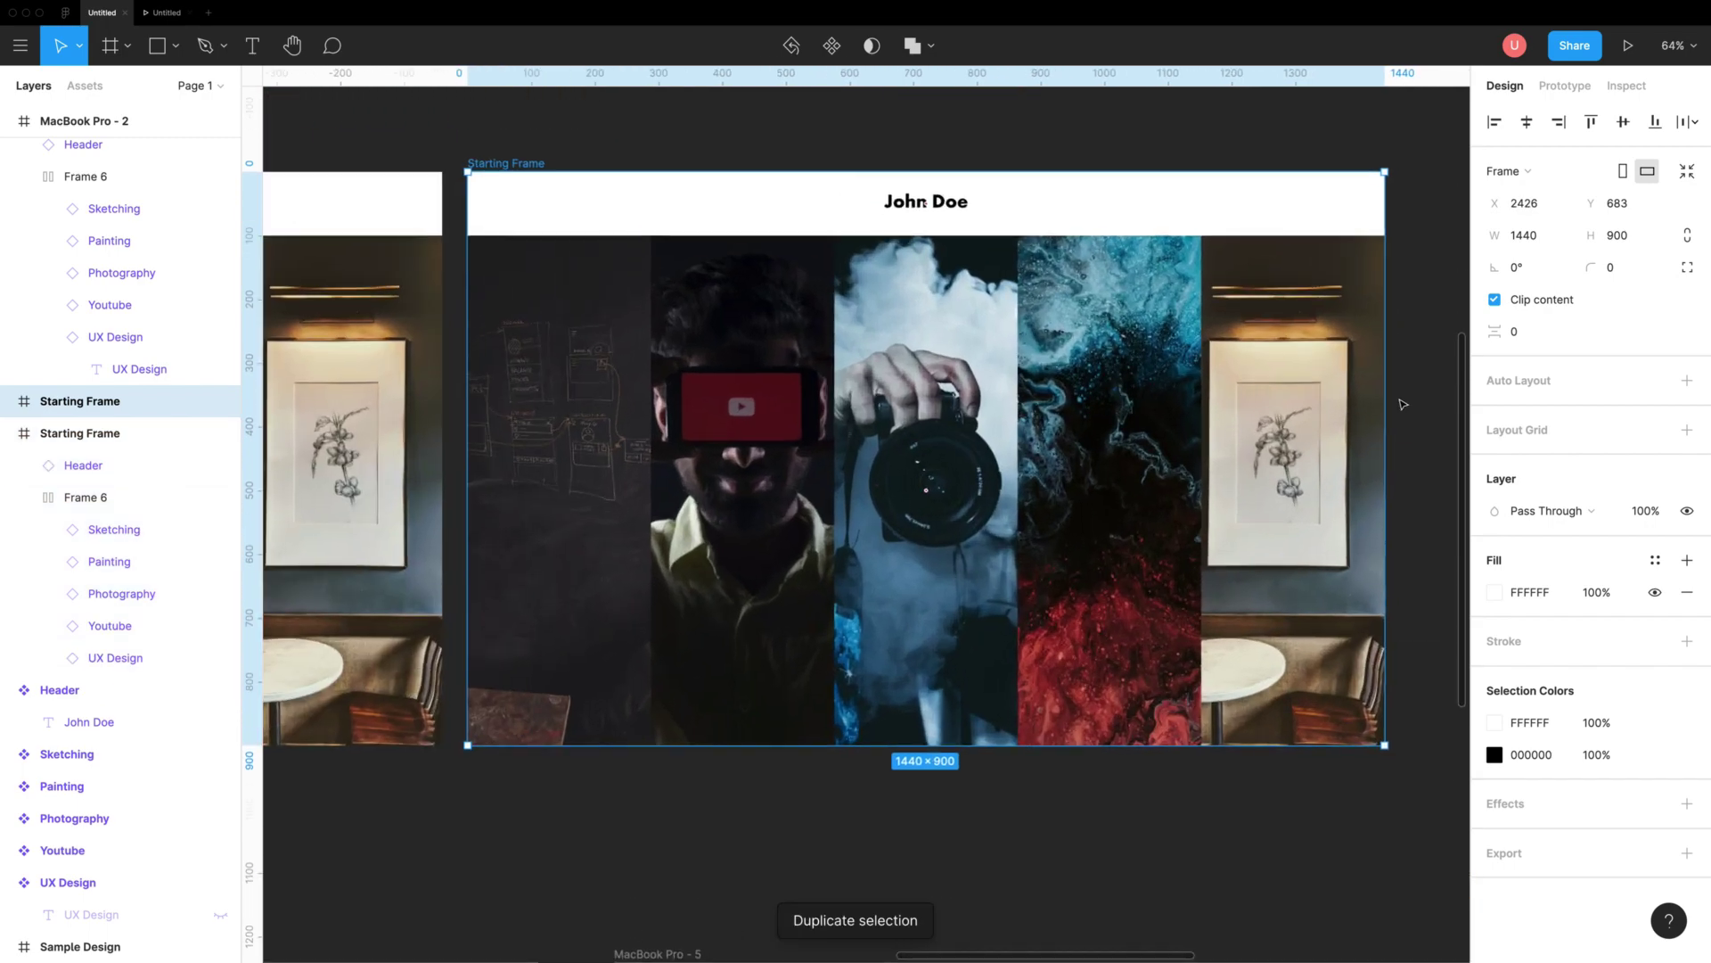
click(1528, 237)
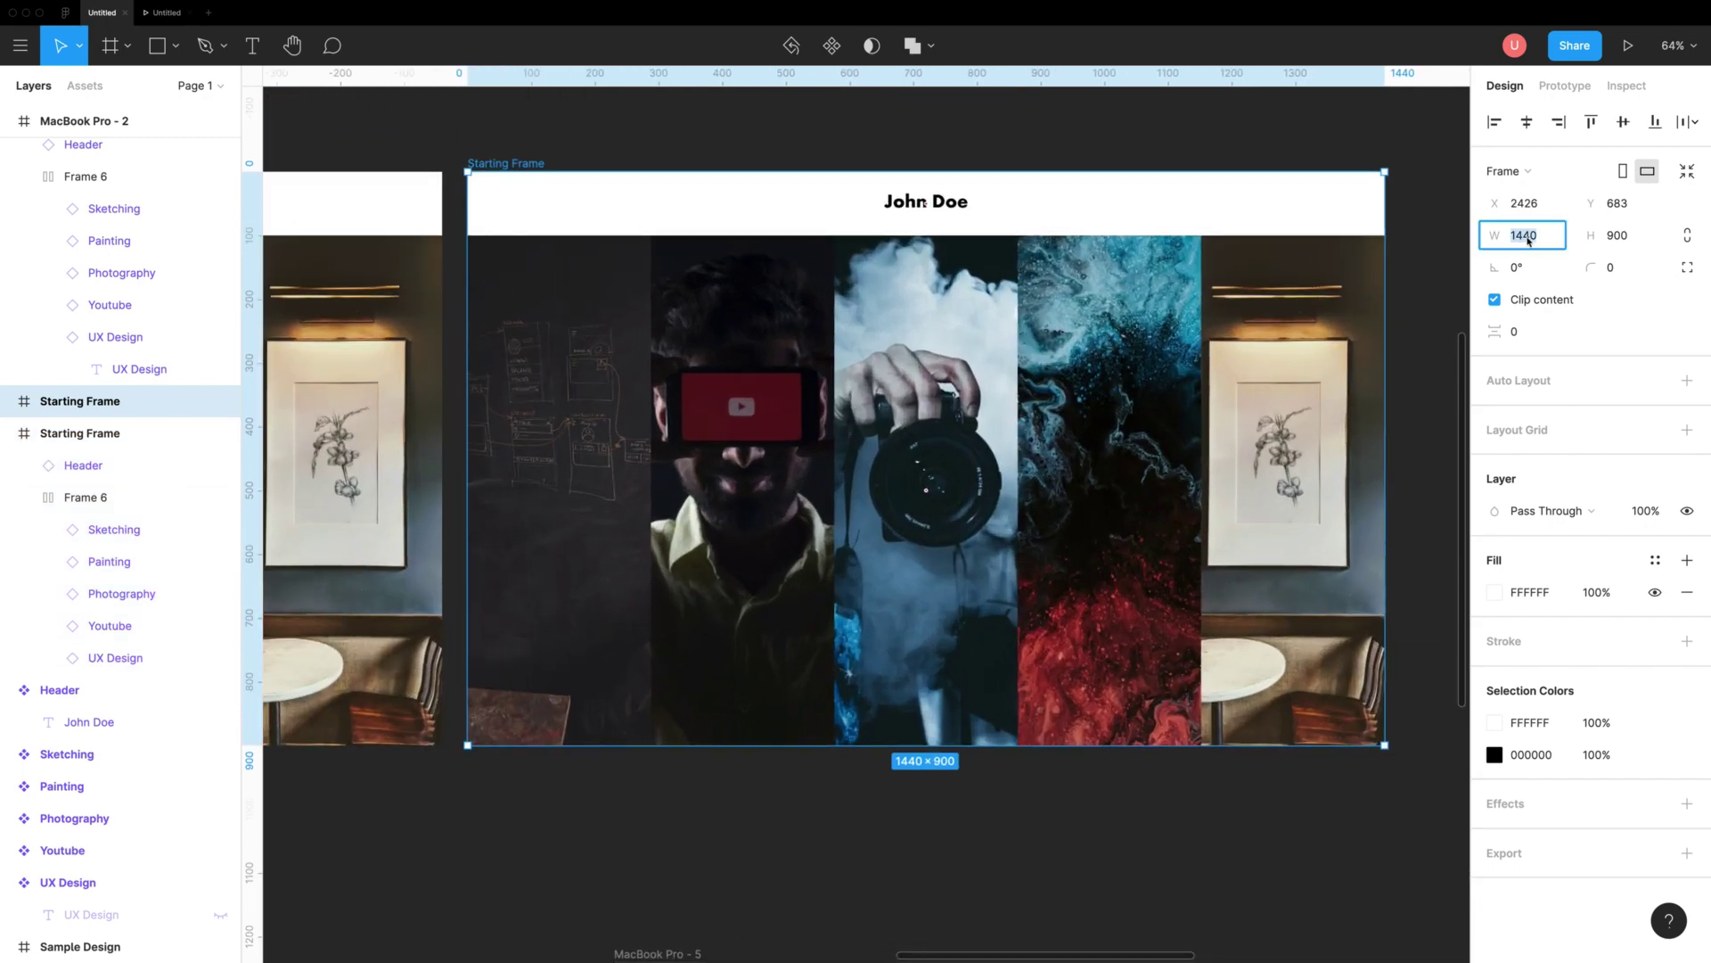
Step: Set the Header's constraint to Scale and Frame 6's to Scale with Top & Bottom
click(1230, 229)
click(1630, 437)
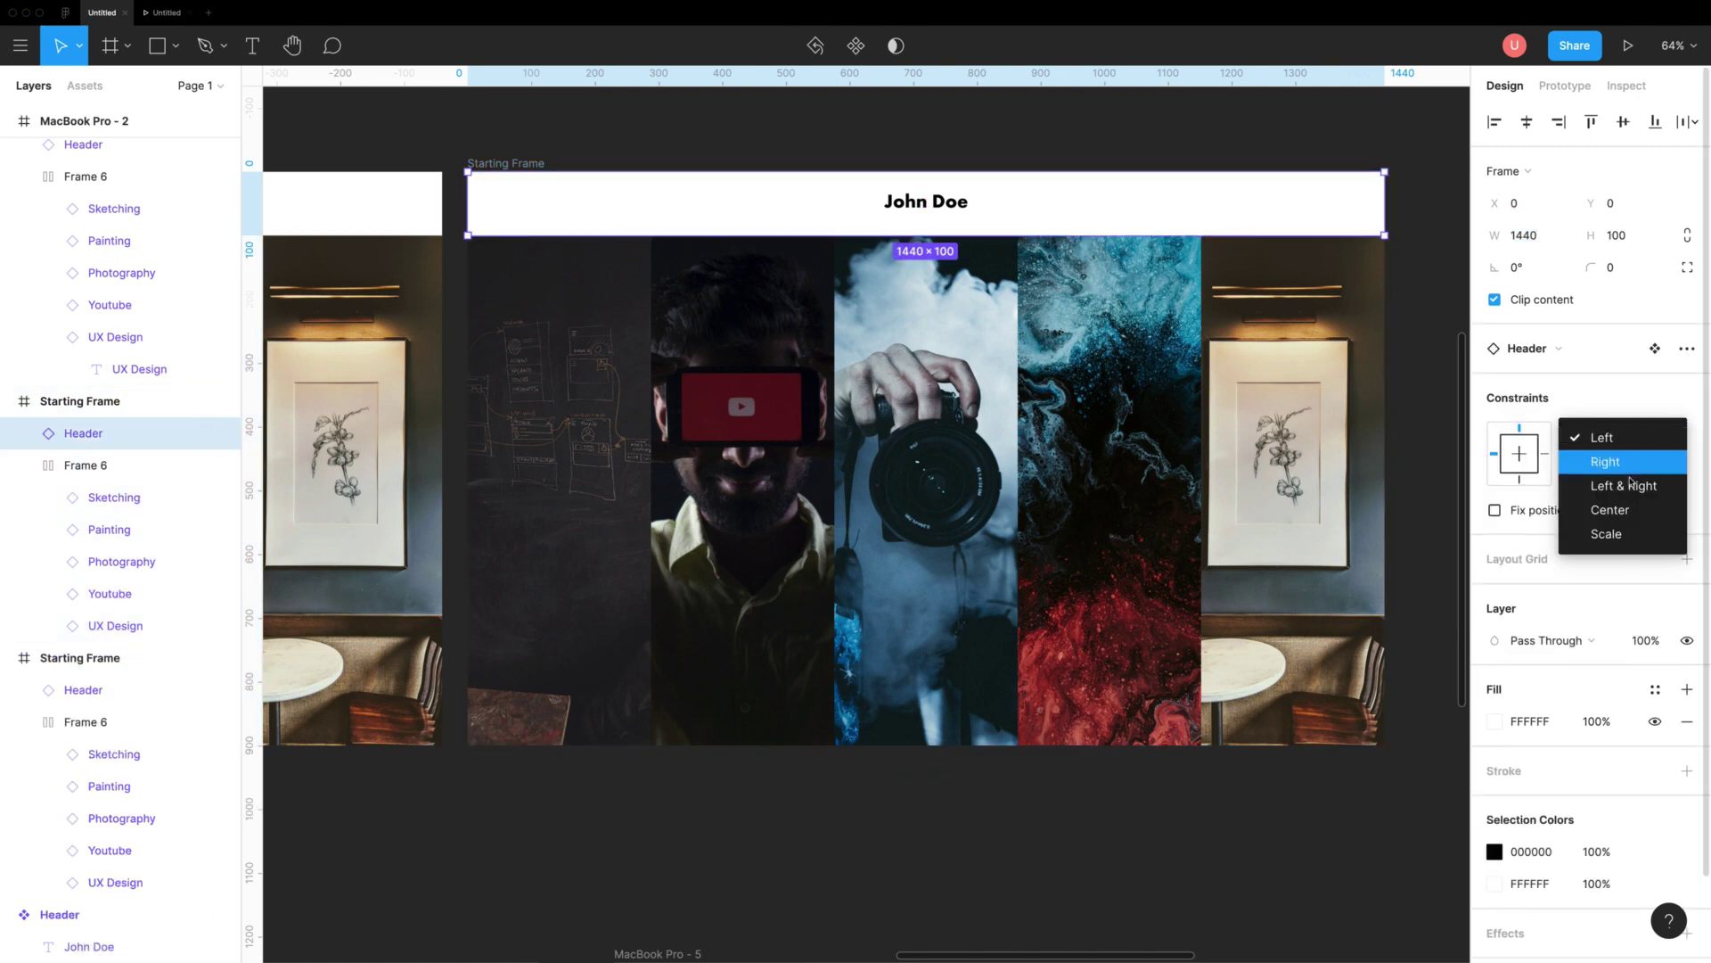
click(1632, 534)
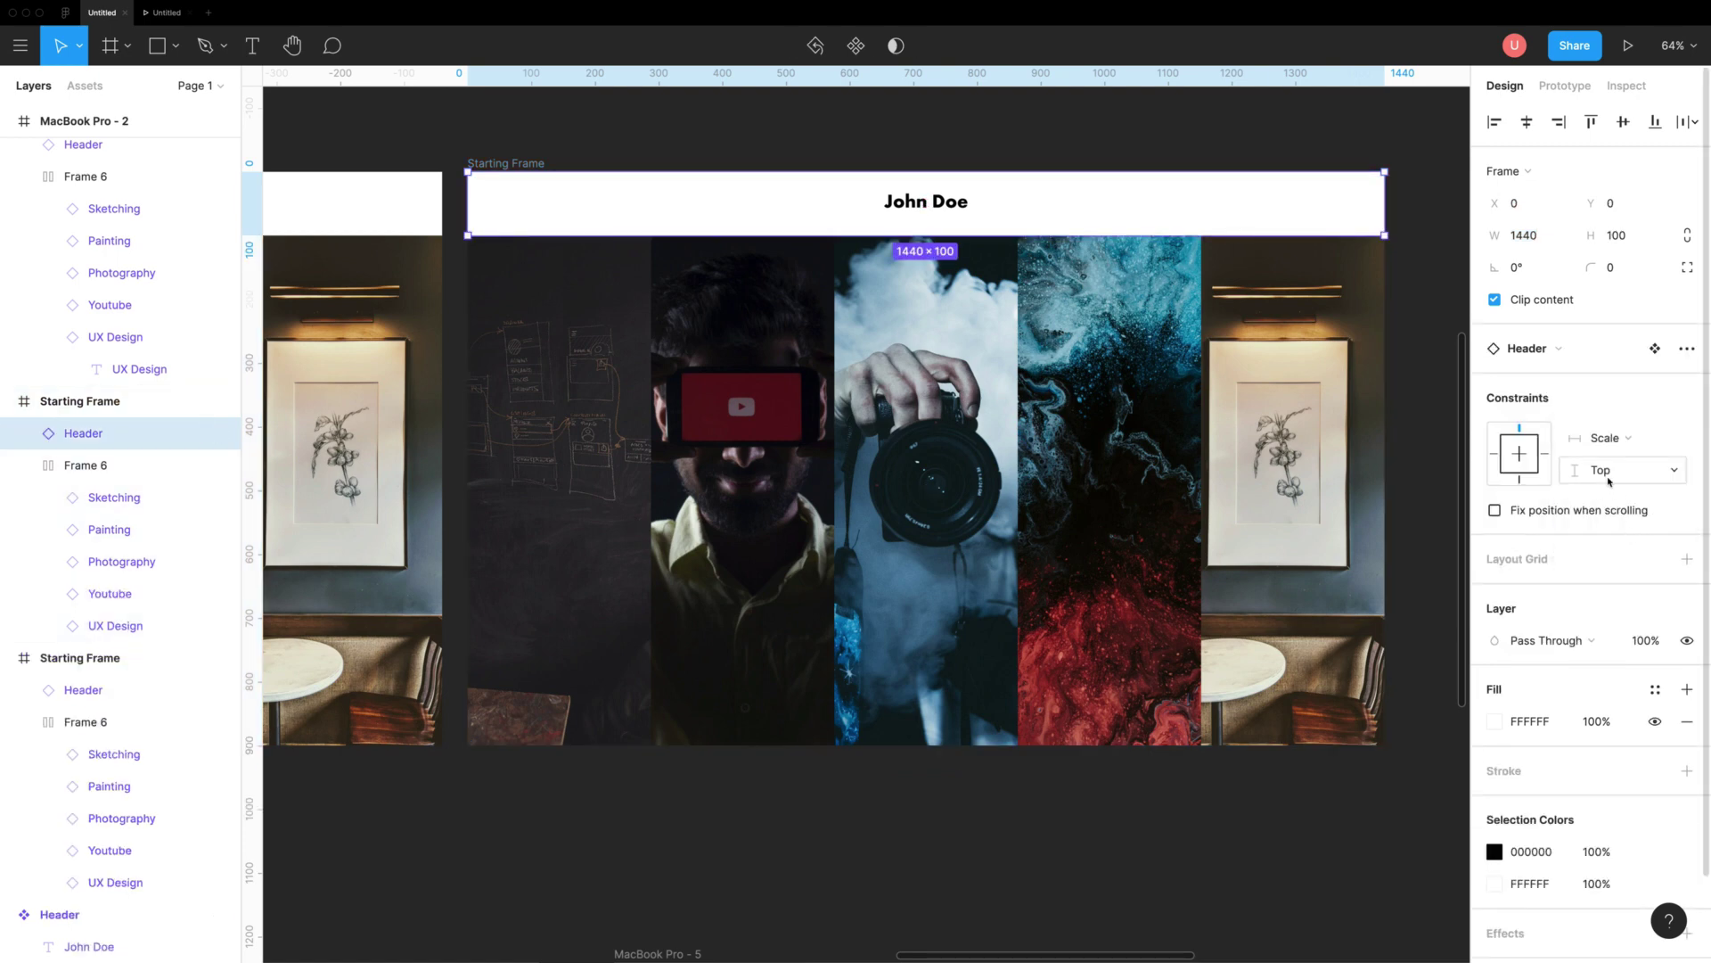
click(597, 313)
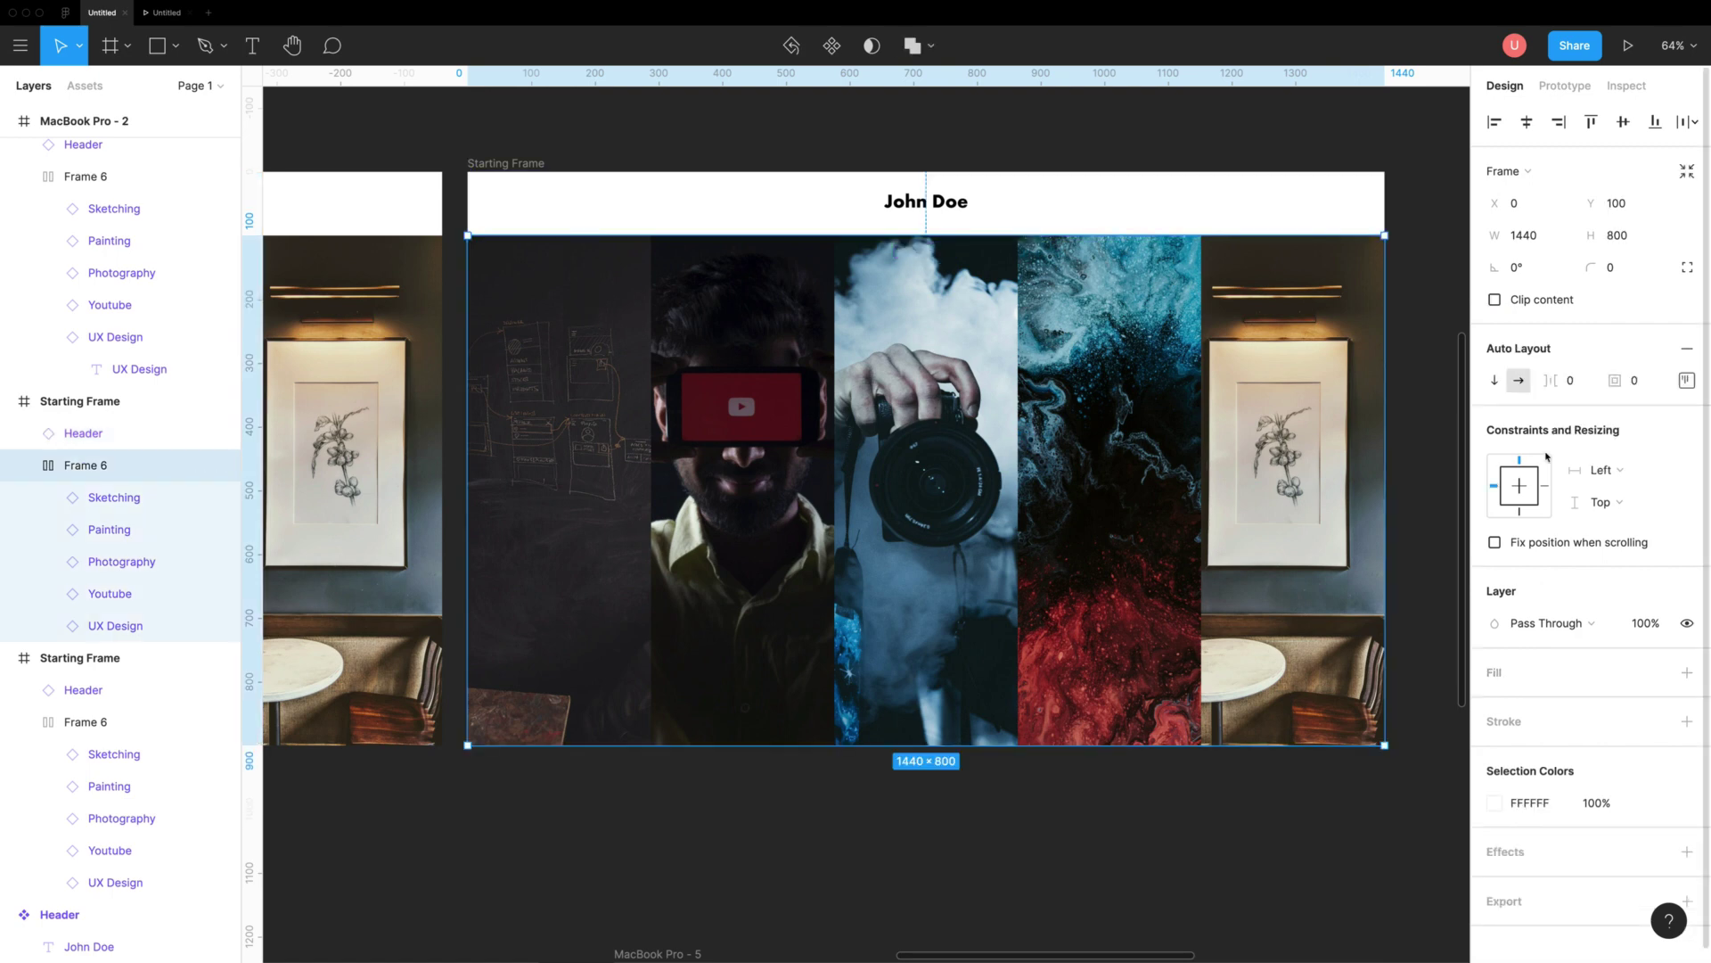
click(1616, 475)
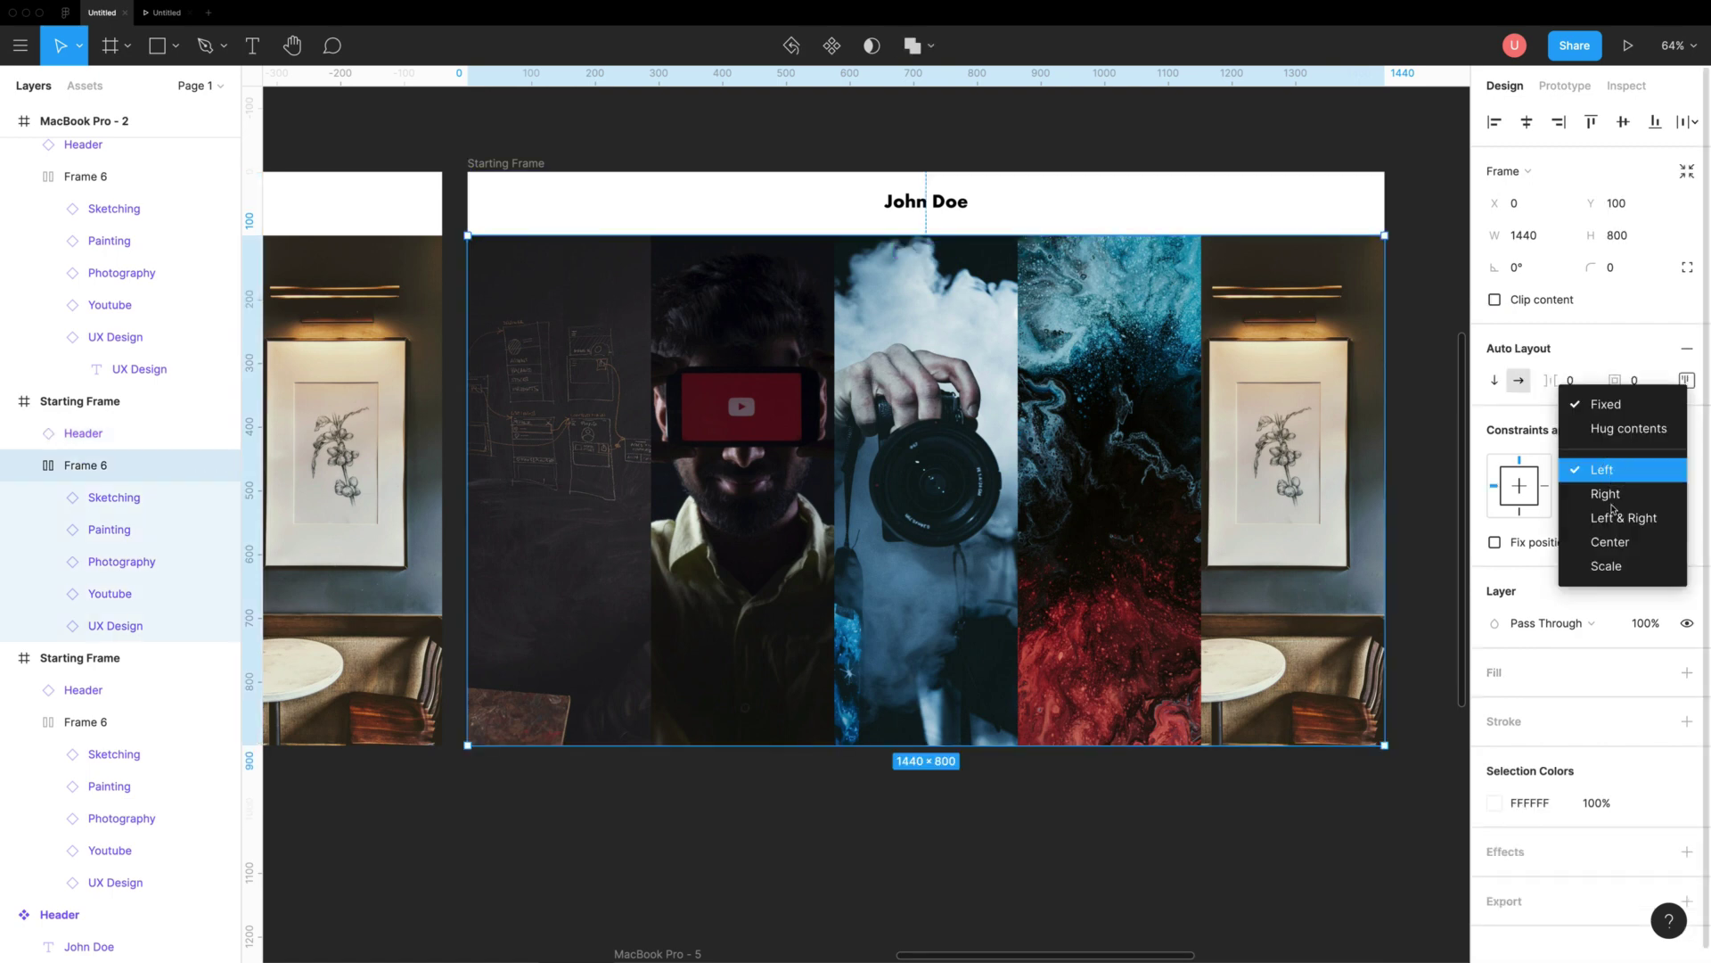
click(1615, 568)
click(1589, 514)
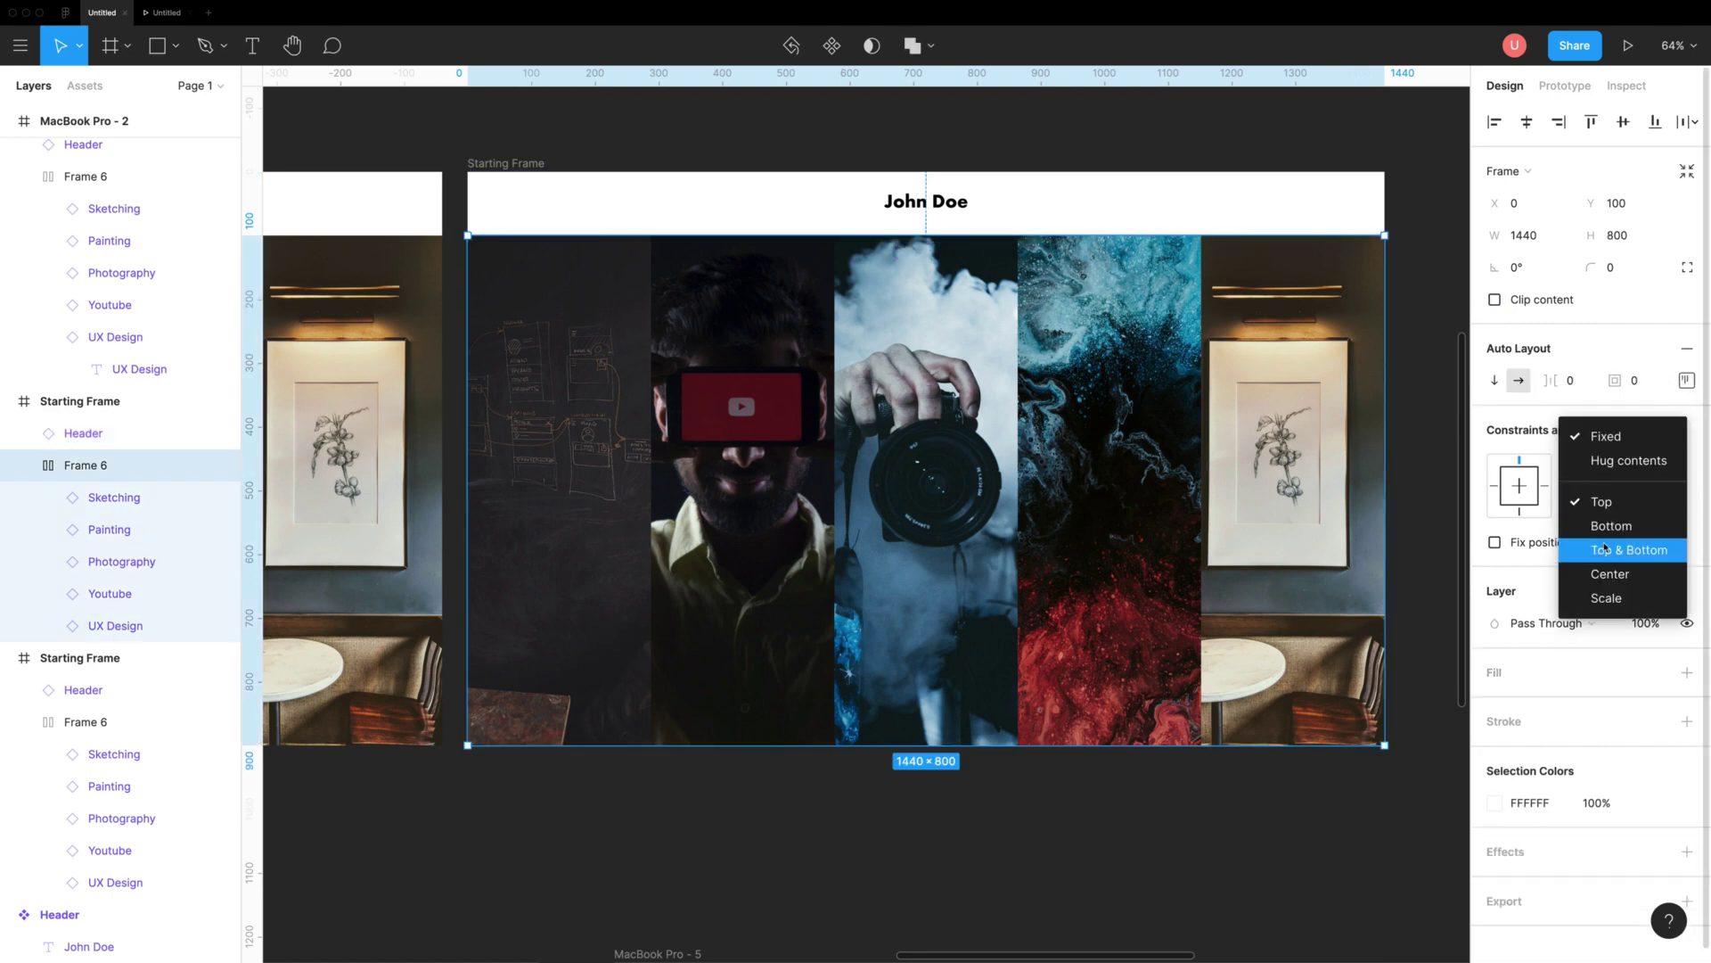
click(1604, 547)
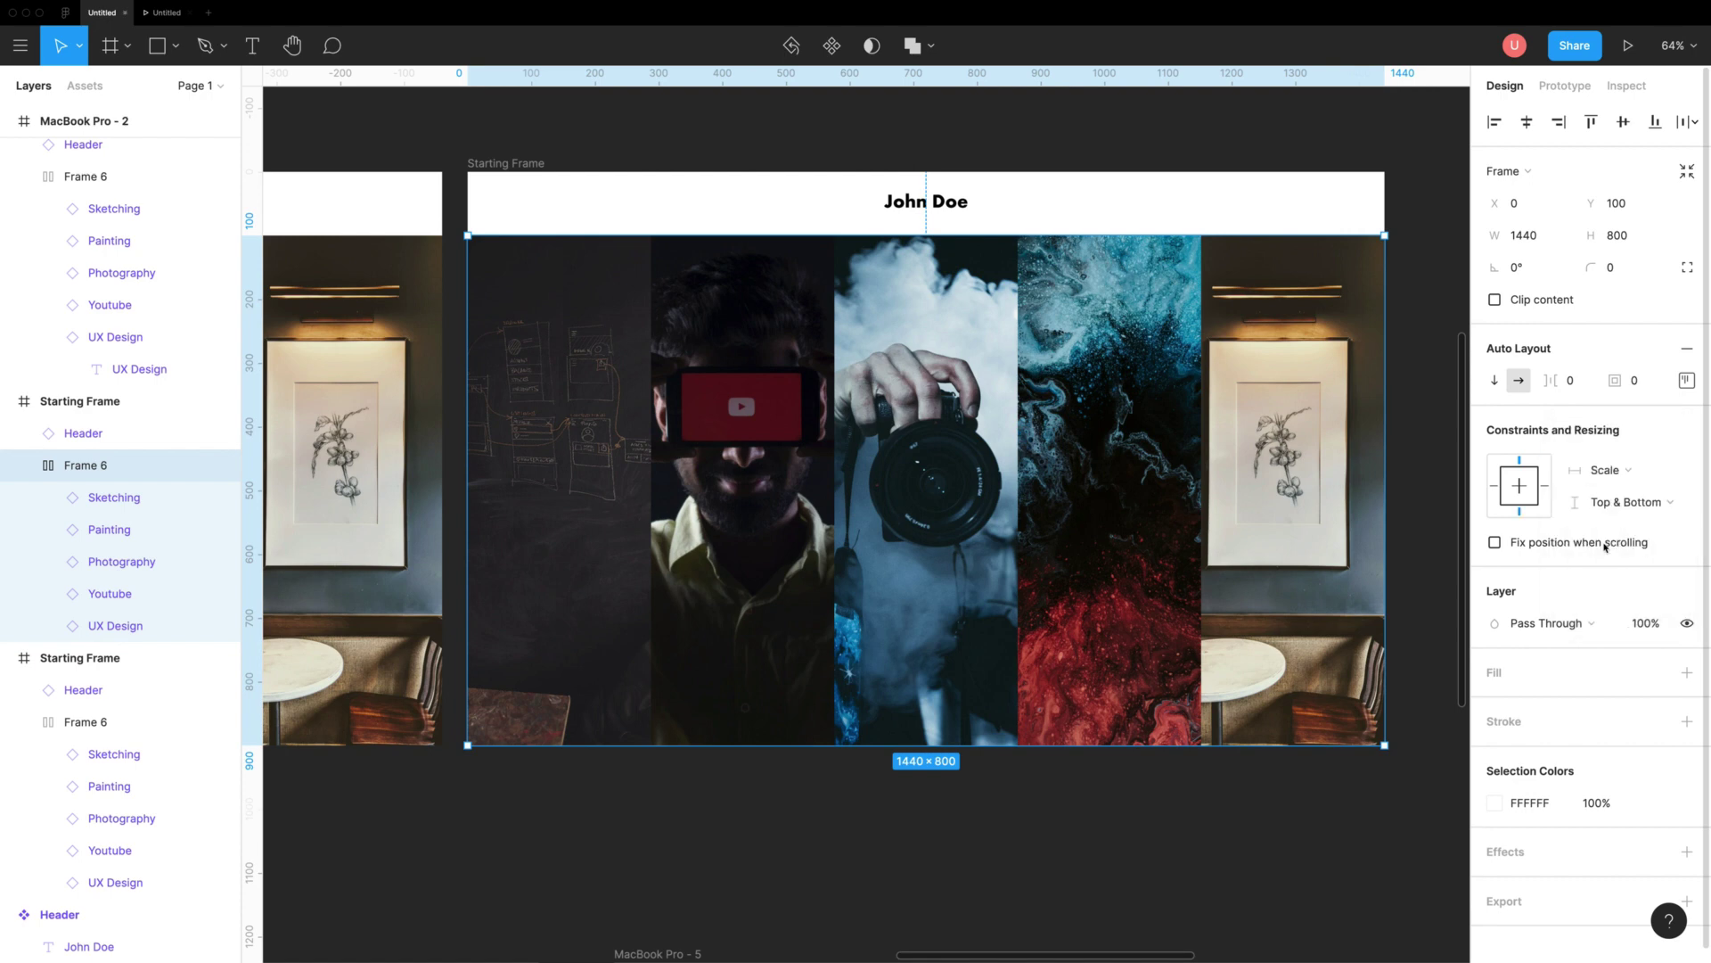
click(1426, 379)
Step: Resize the copied Starting Frame to 375×812
click(528, 166)
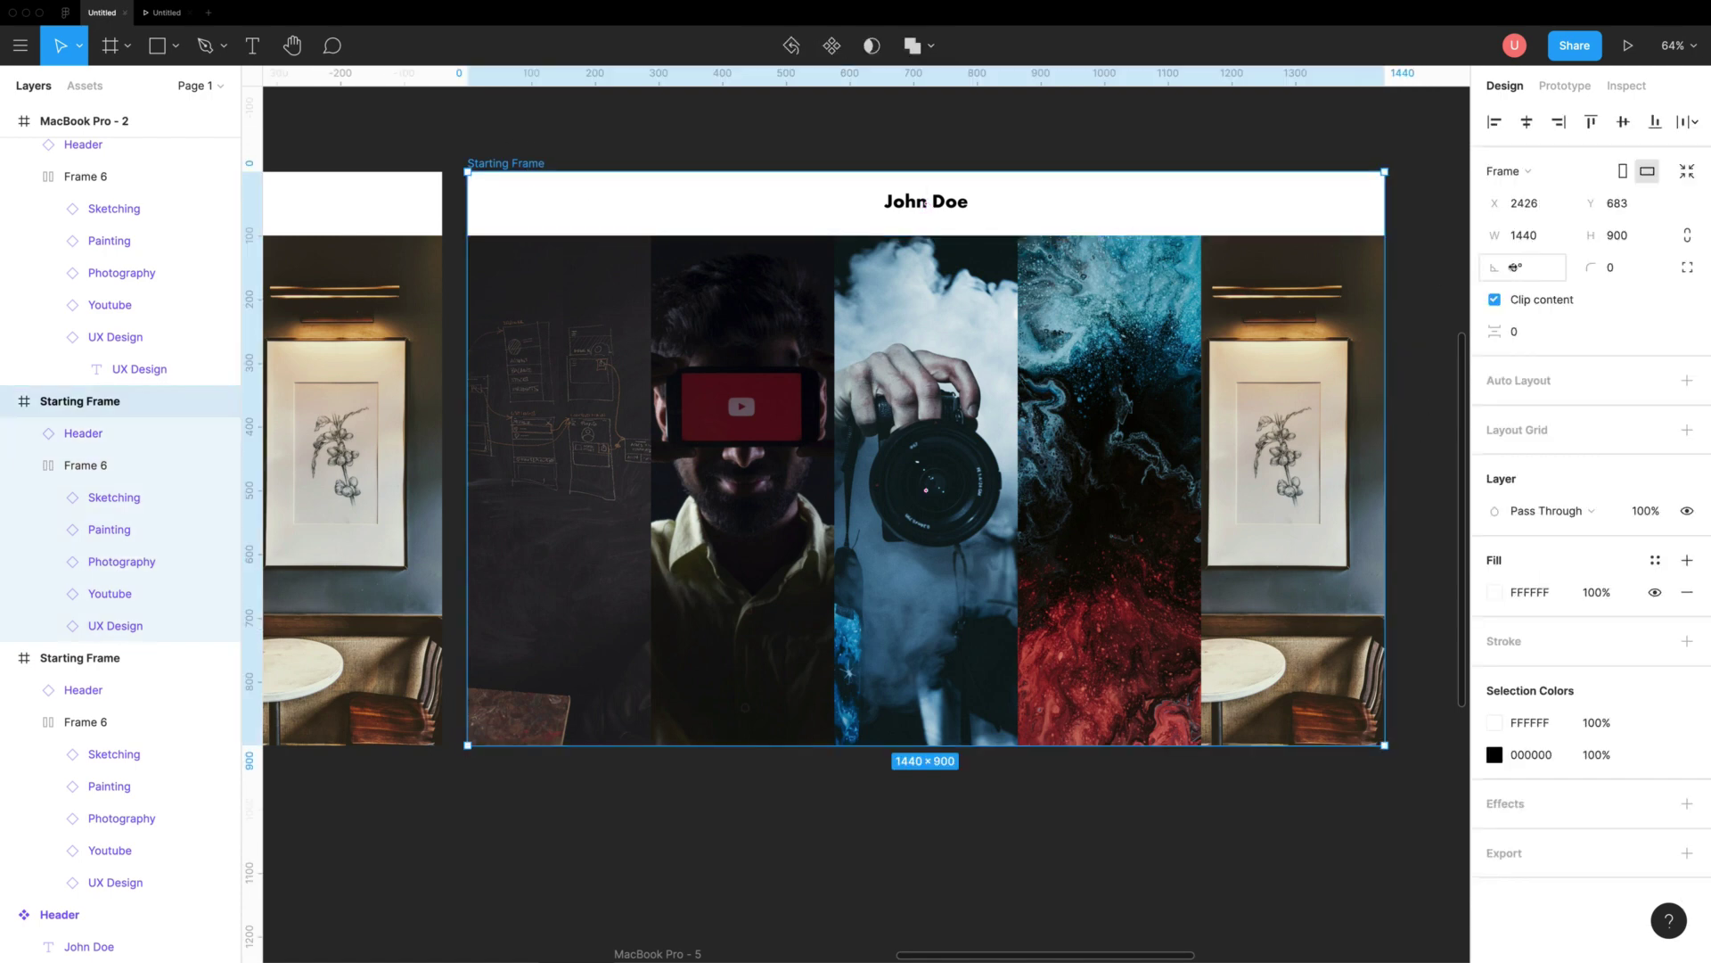
click(1525, 241)
text(375)
key(Return)
click(1628, 241)
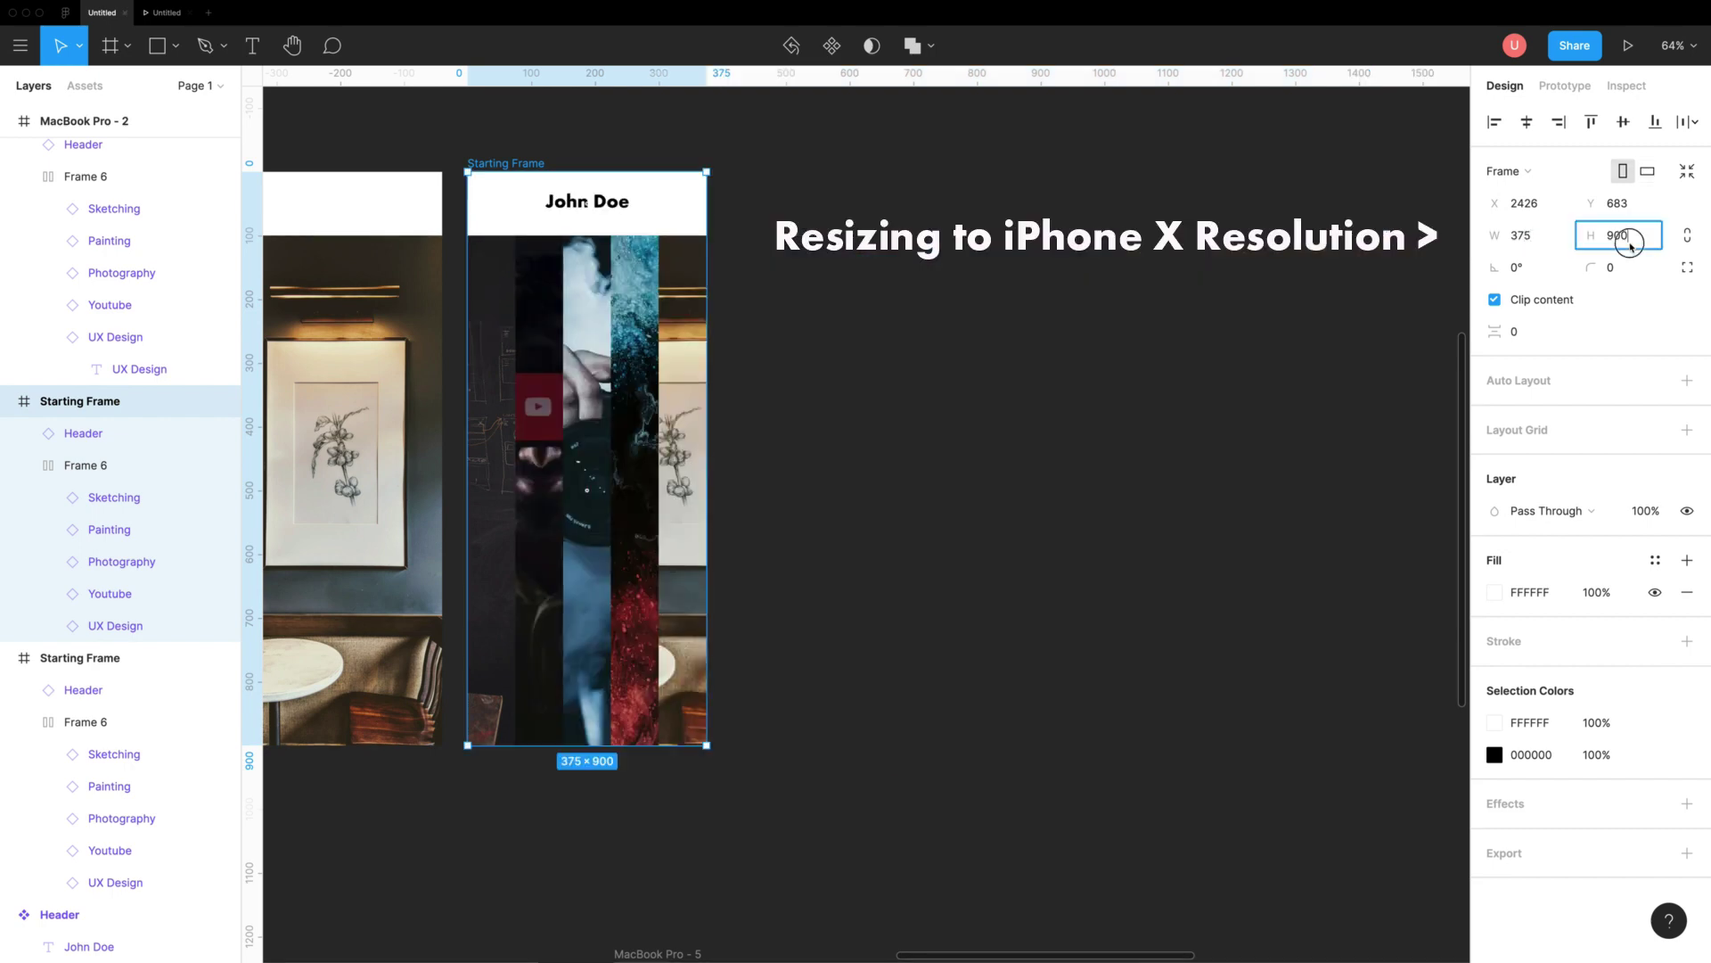
text(812)
key(Return)
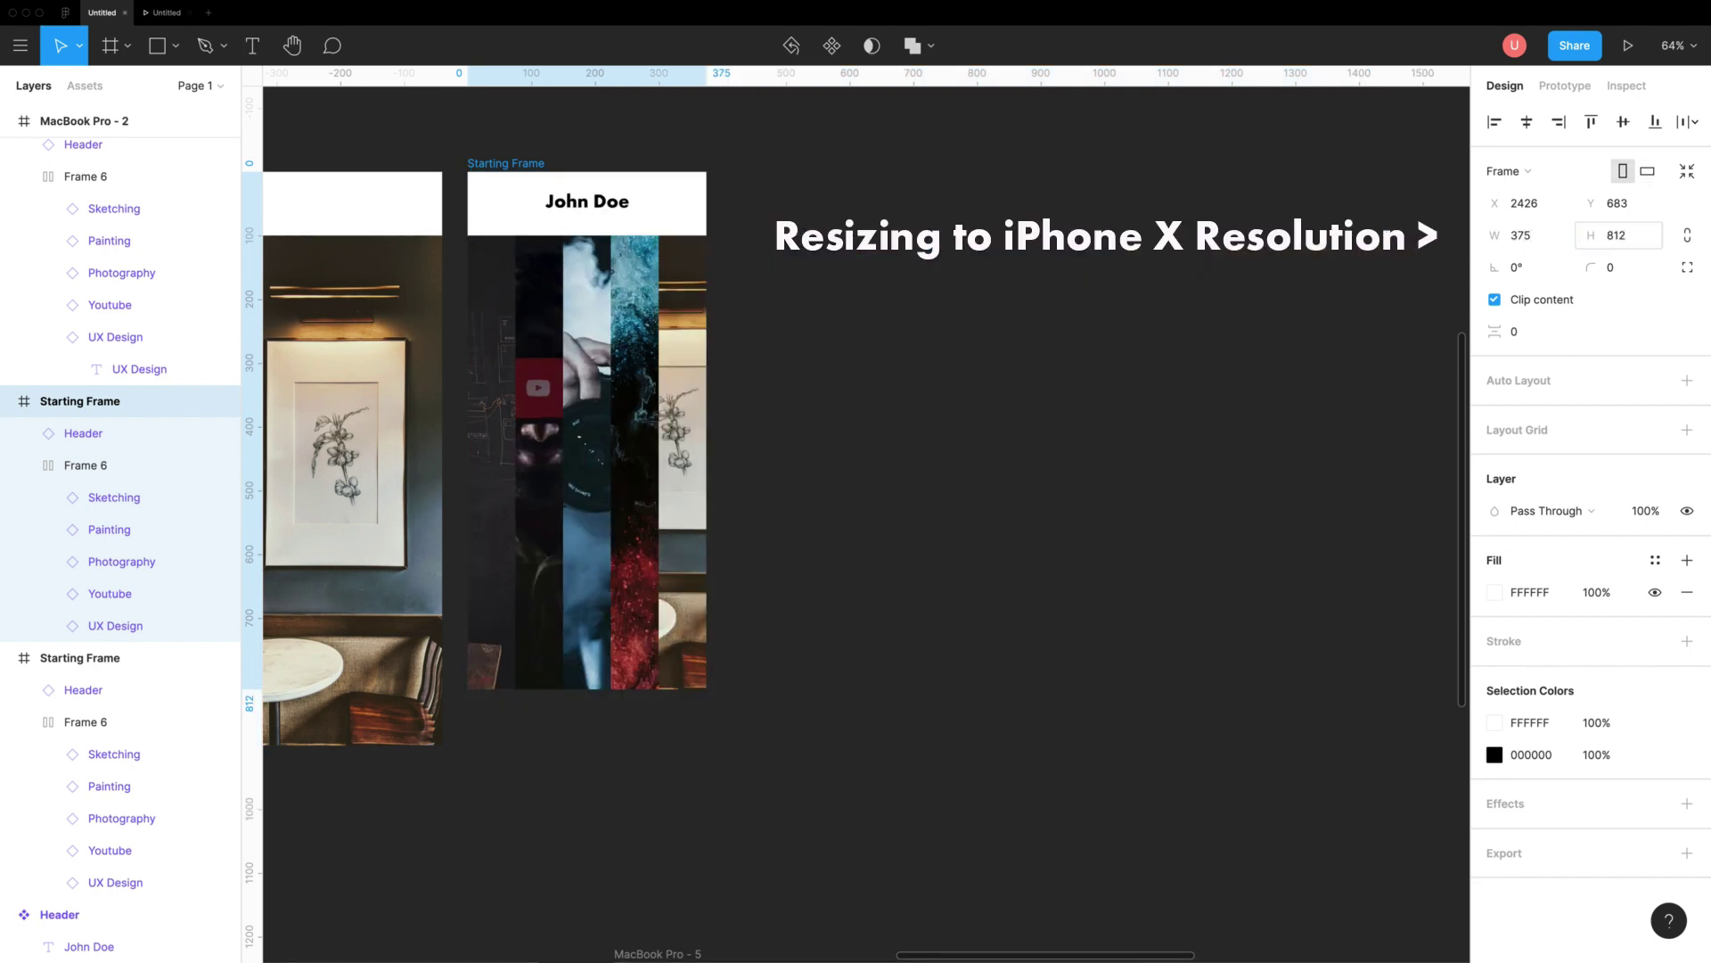
Step: Switch Frame 6's auto layout to vertical so the images stack
scroll(793, 270, left, 3)
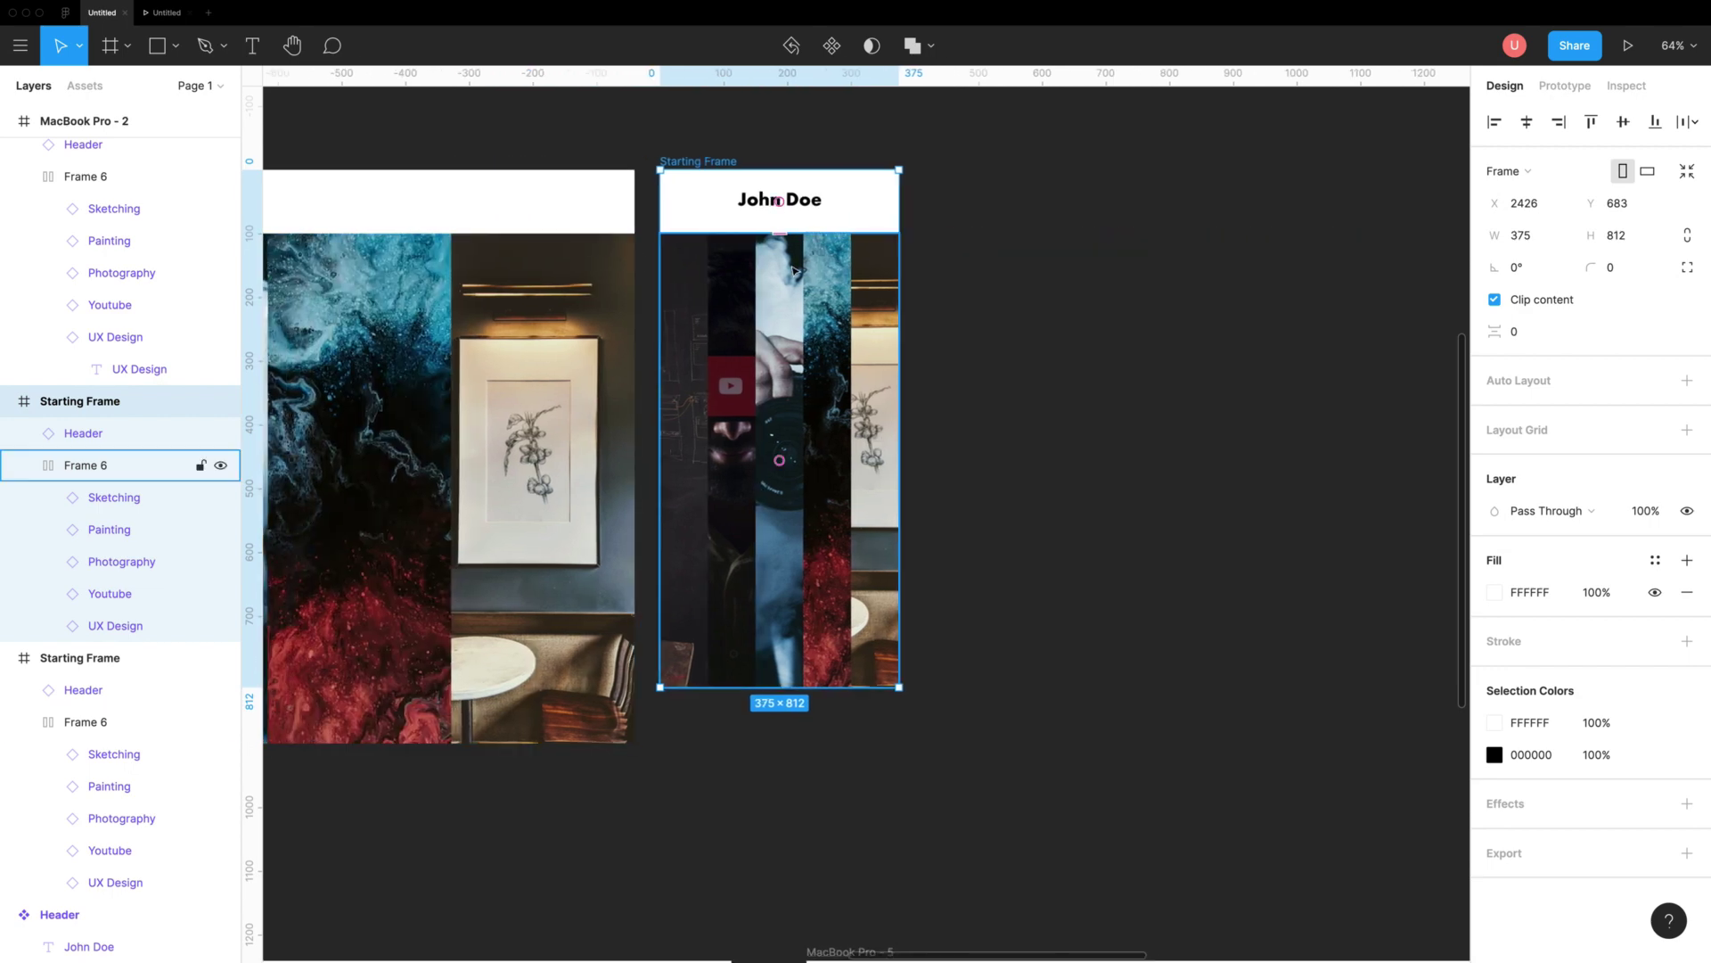
double_click(763, 301)
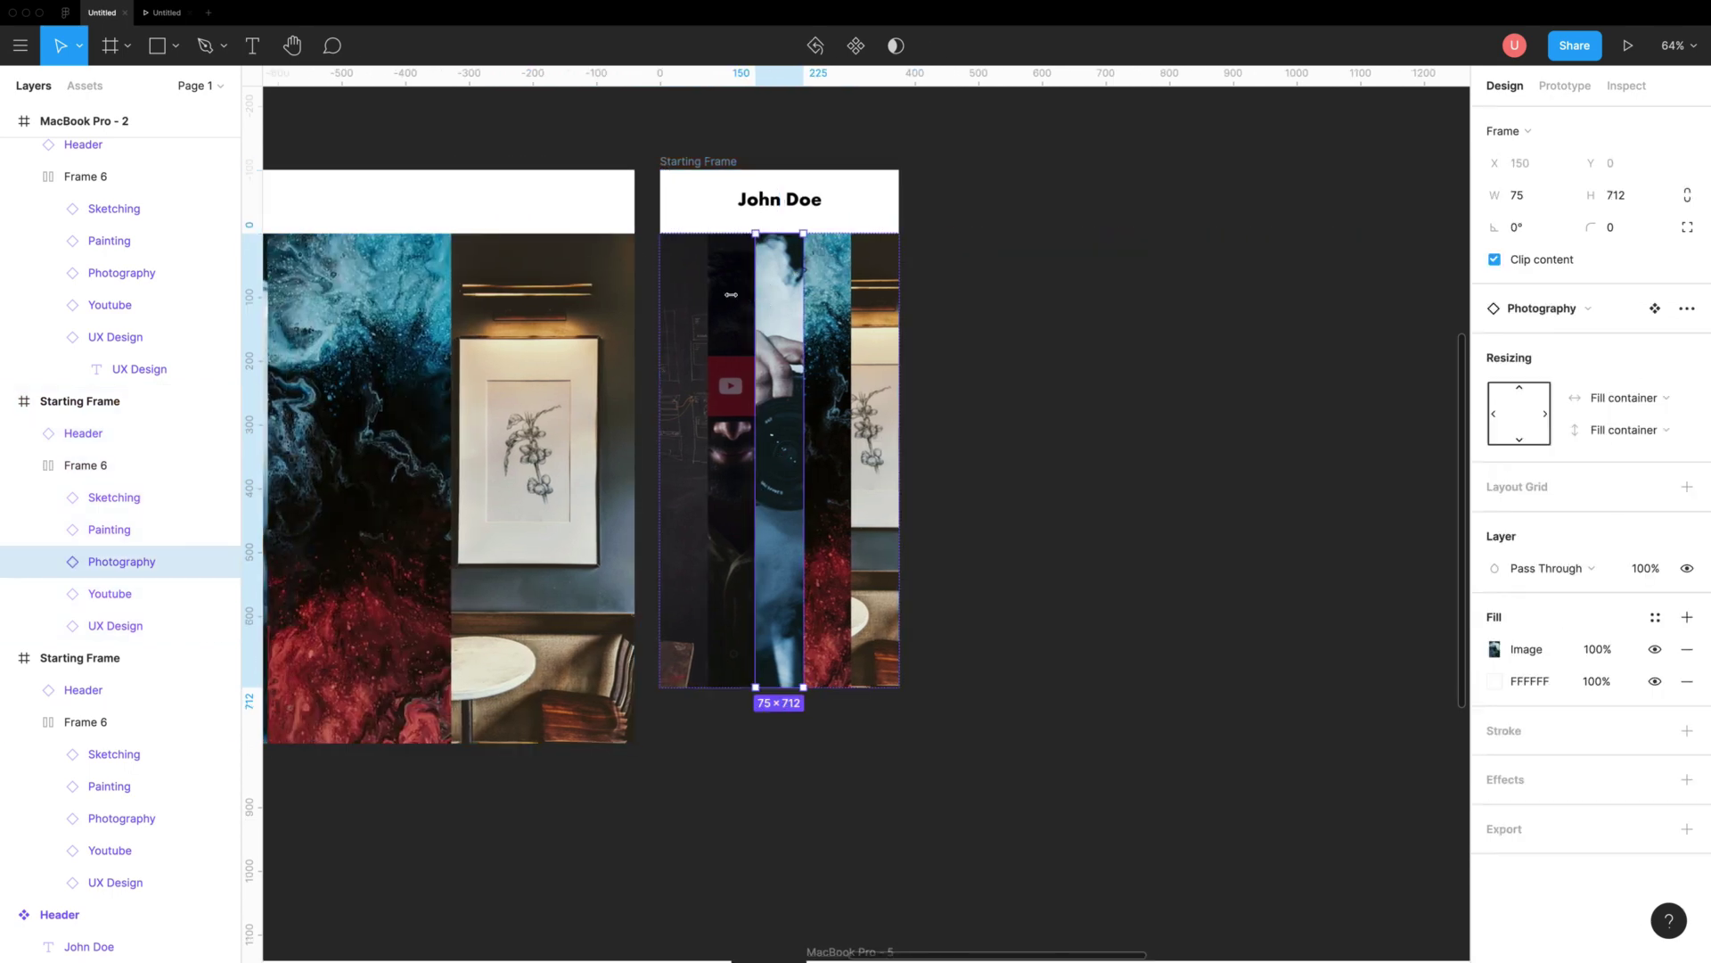
click(85, 464)
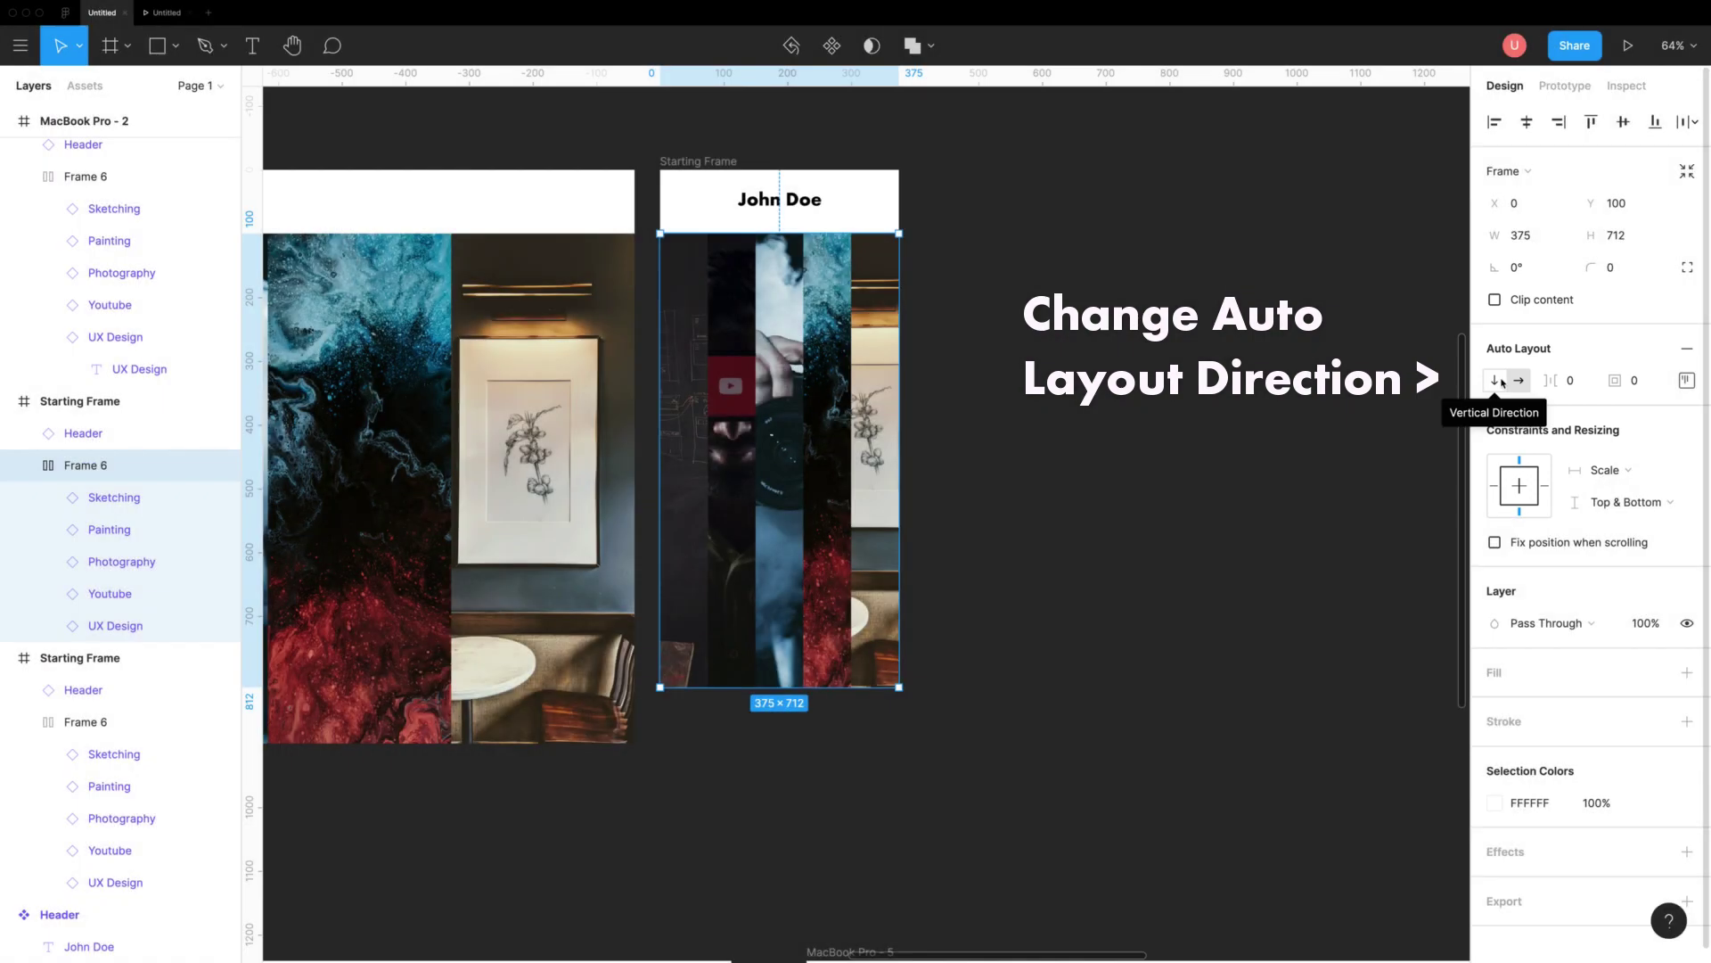
click(1497, 381)
click(1142, 363)
scroll(1058, 351, left, 5)
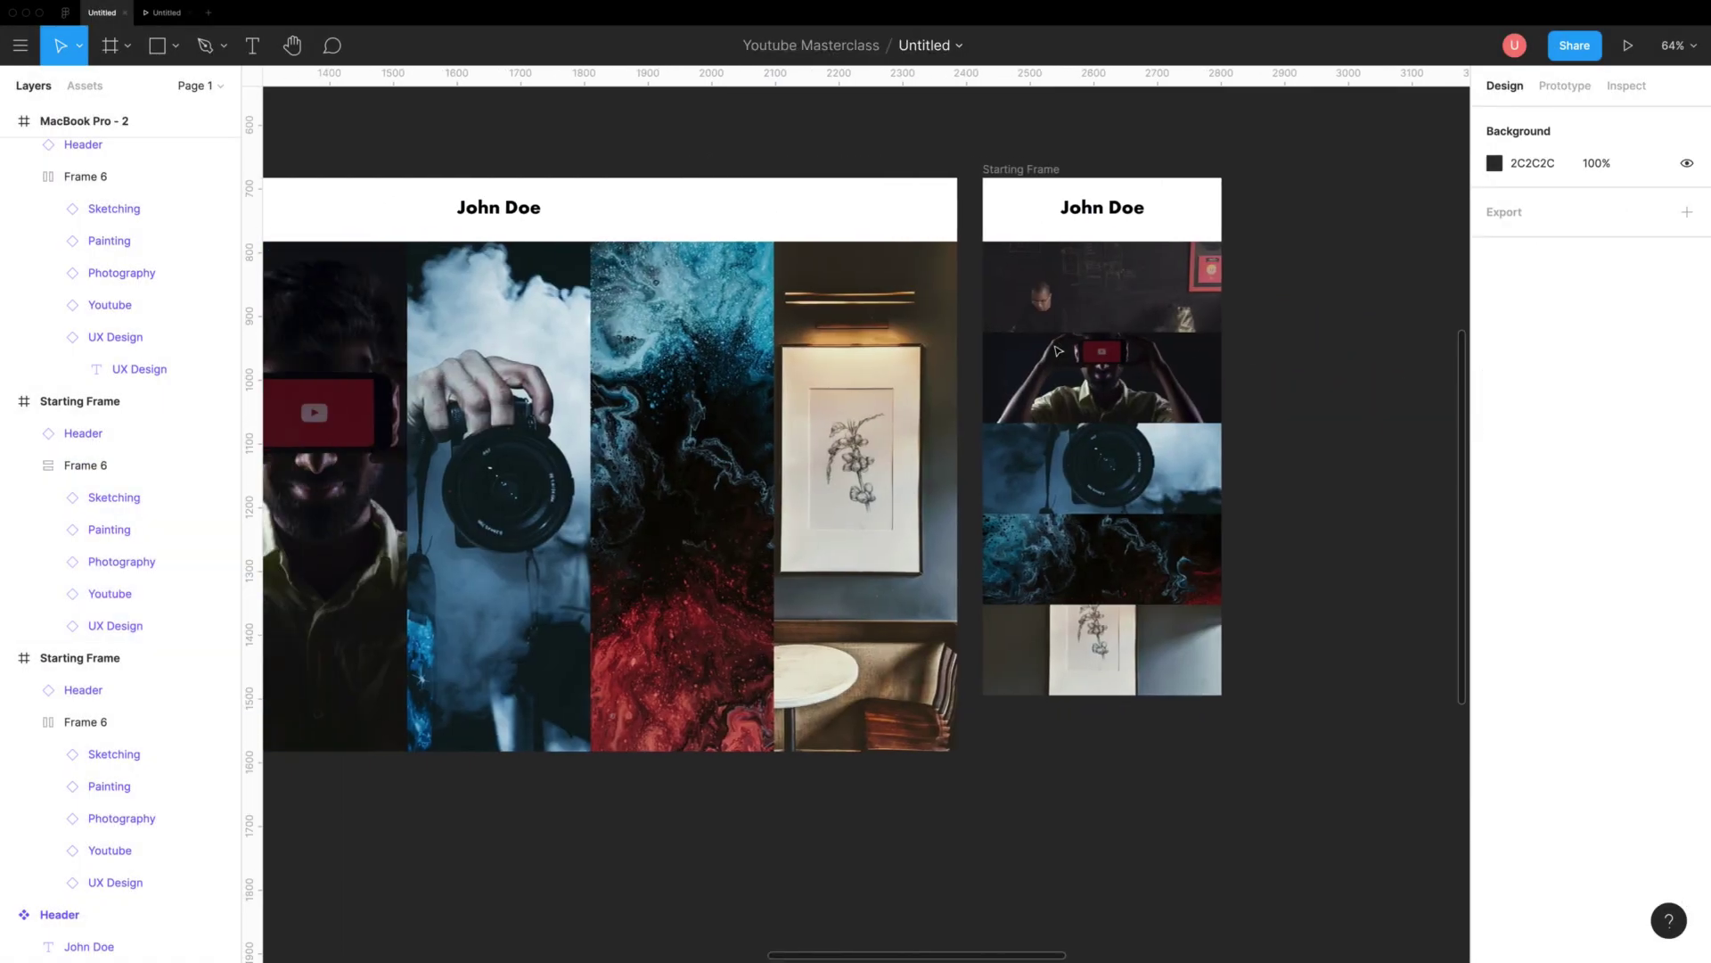
scroll(1058, 350, down, 3)
scroll(1058, 351, left, 3)
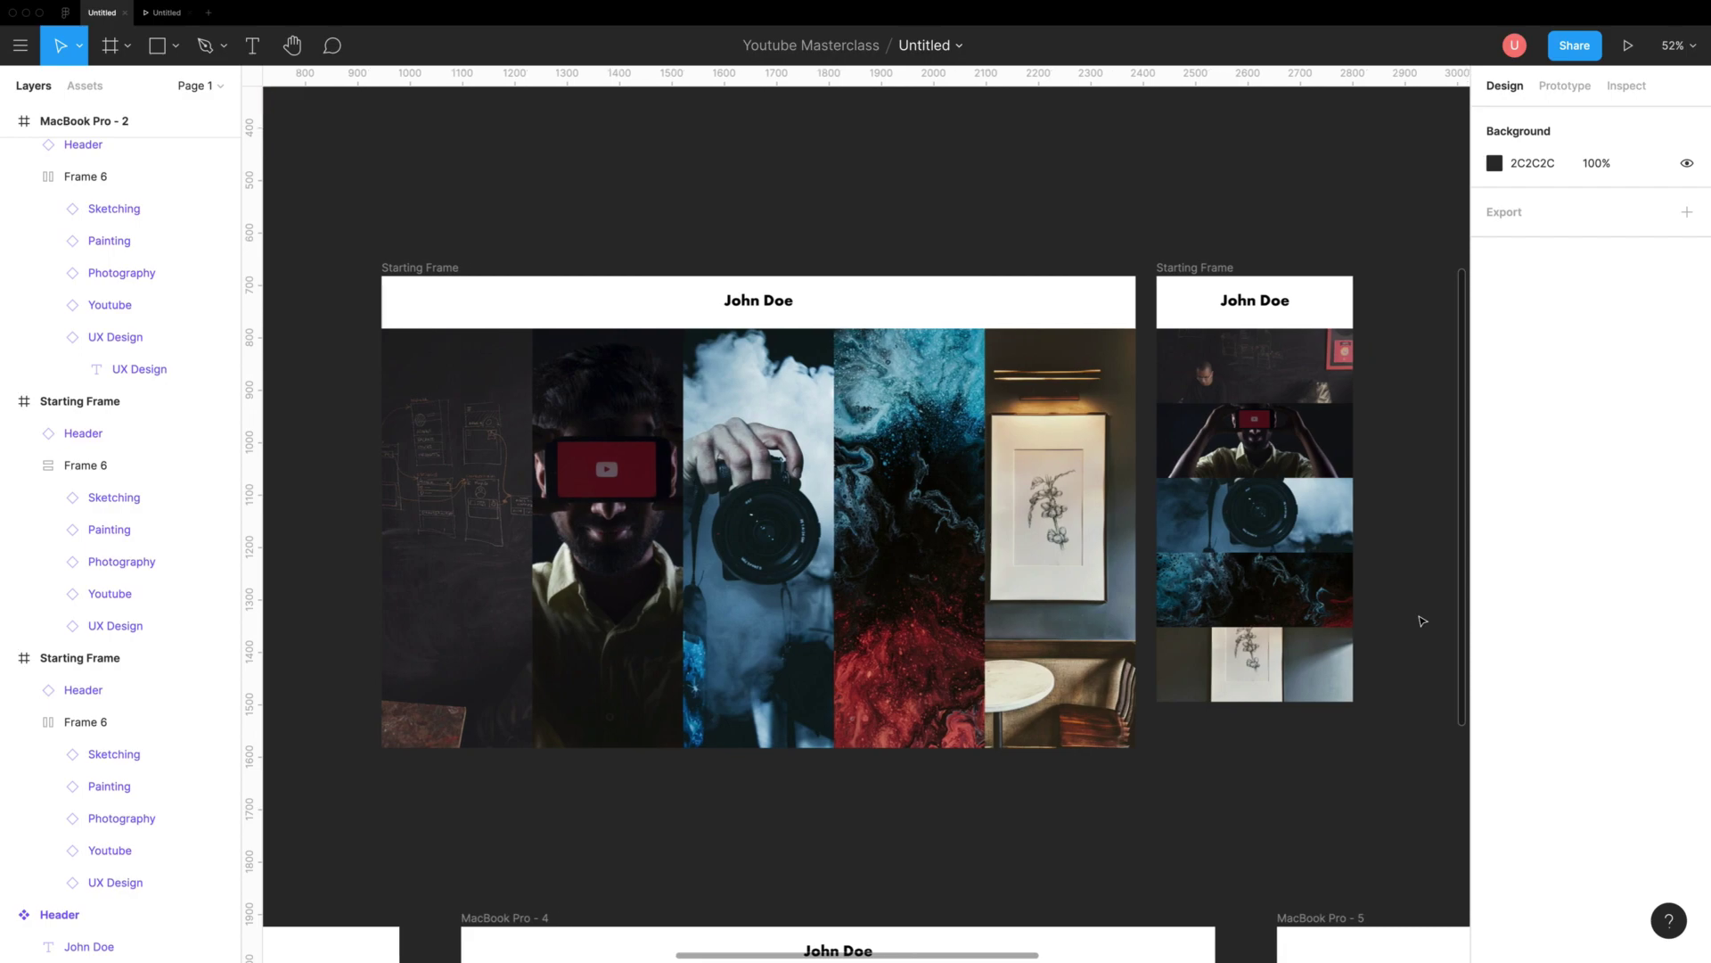
scroll(1423, 622, up, 2)
scroll(1420, 619, up, 2)
scroll(1421, 619, down, 1)
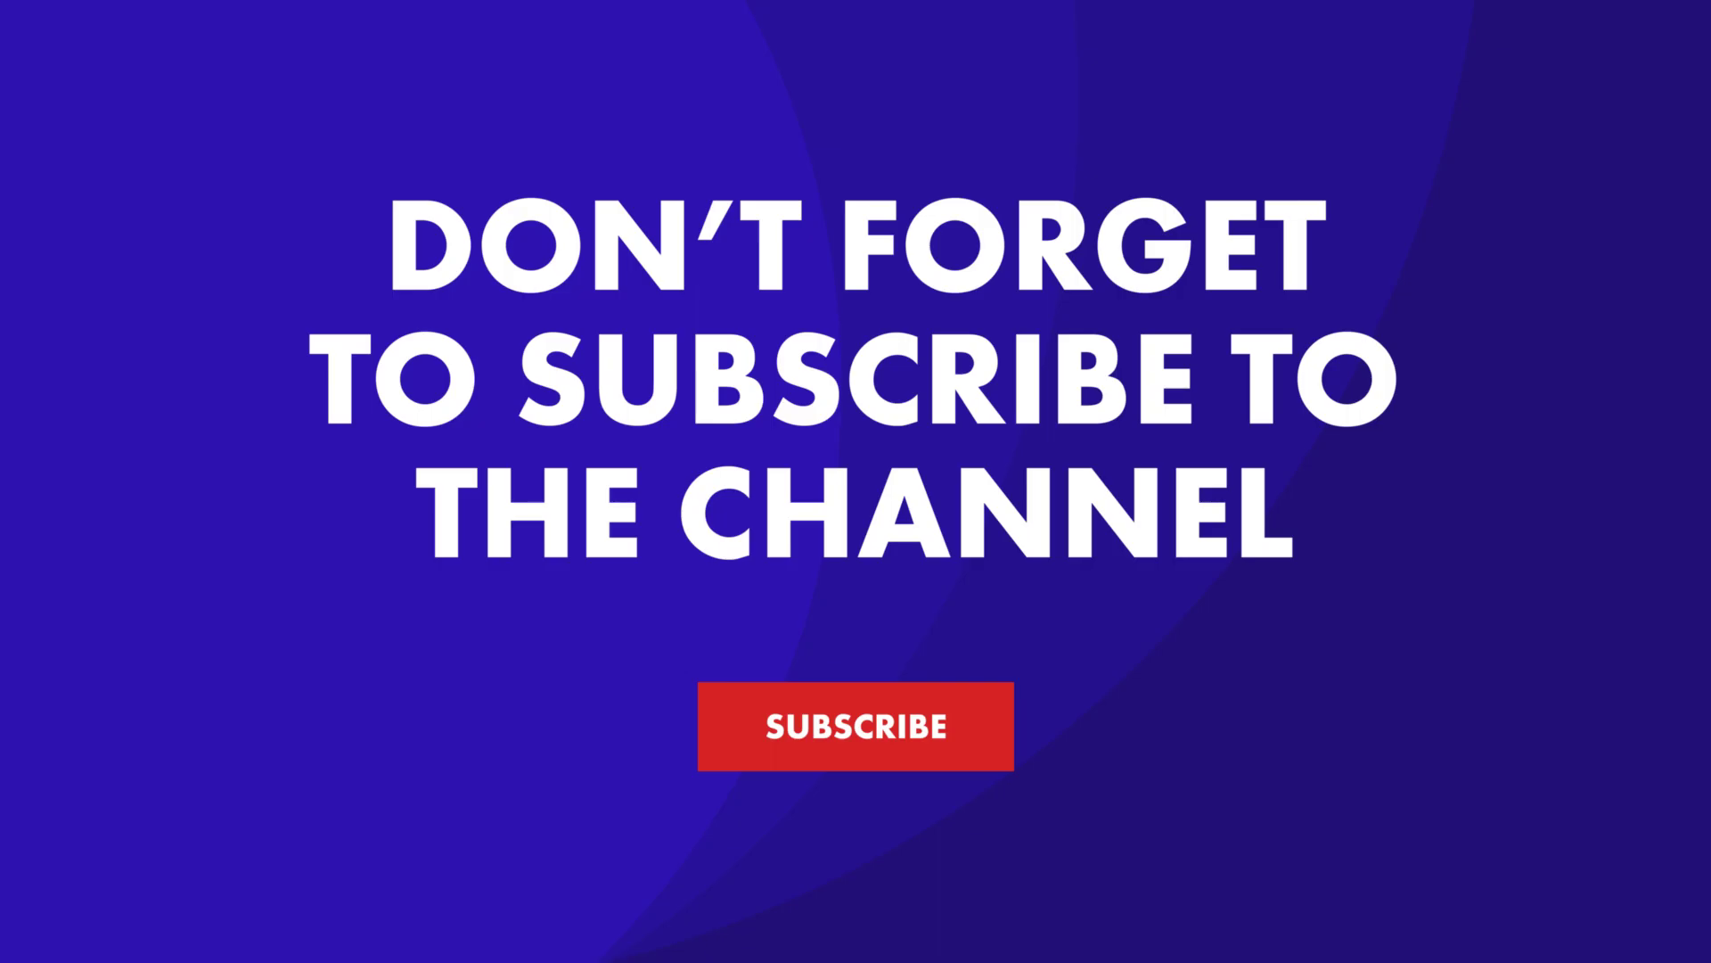